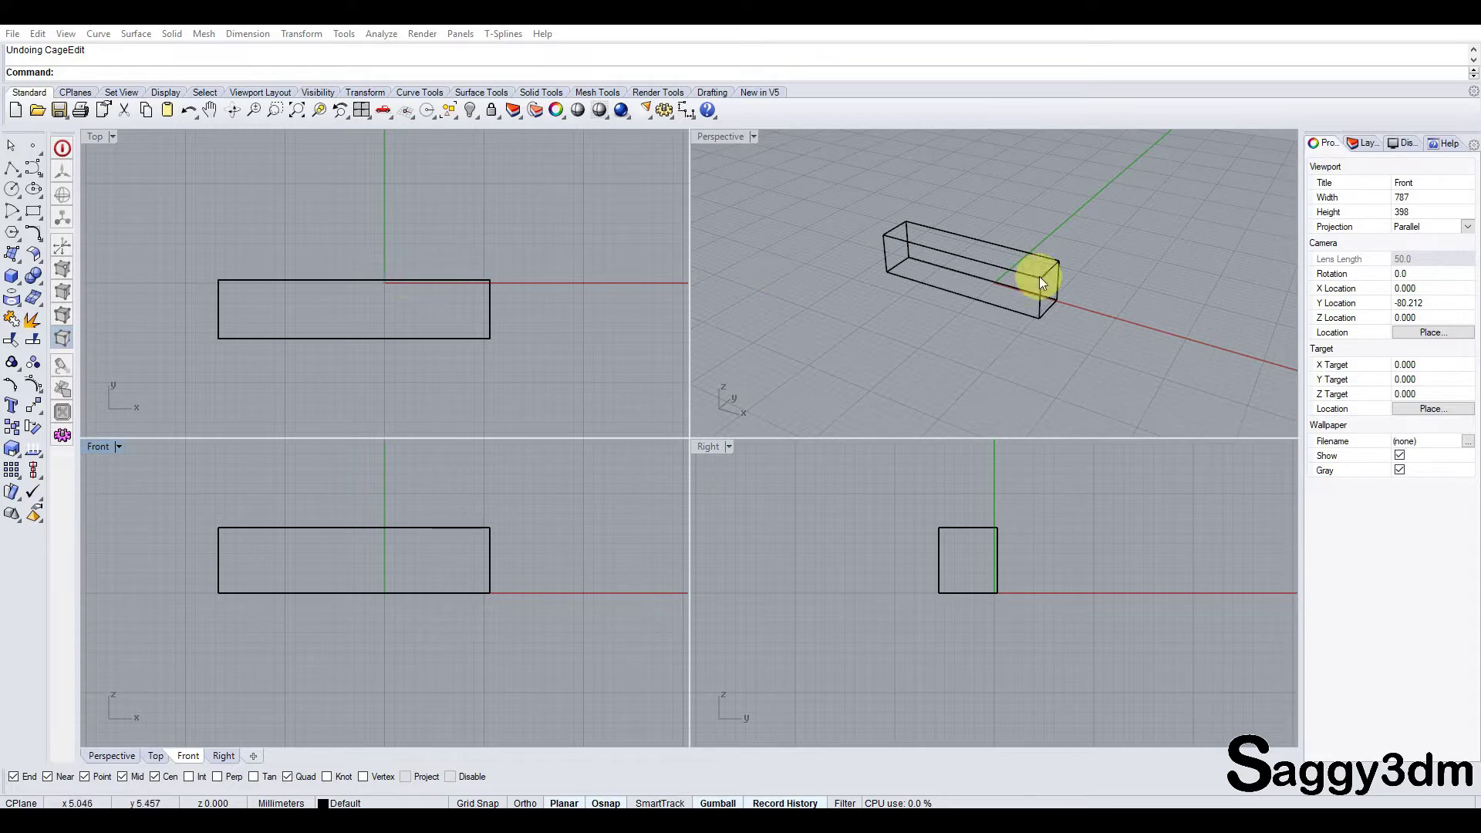
# Step: Make the Perspective view active and open its display-mode menu
pyautogui.click(844, 165)
pyautogui.click(753, 137)
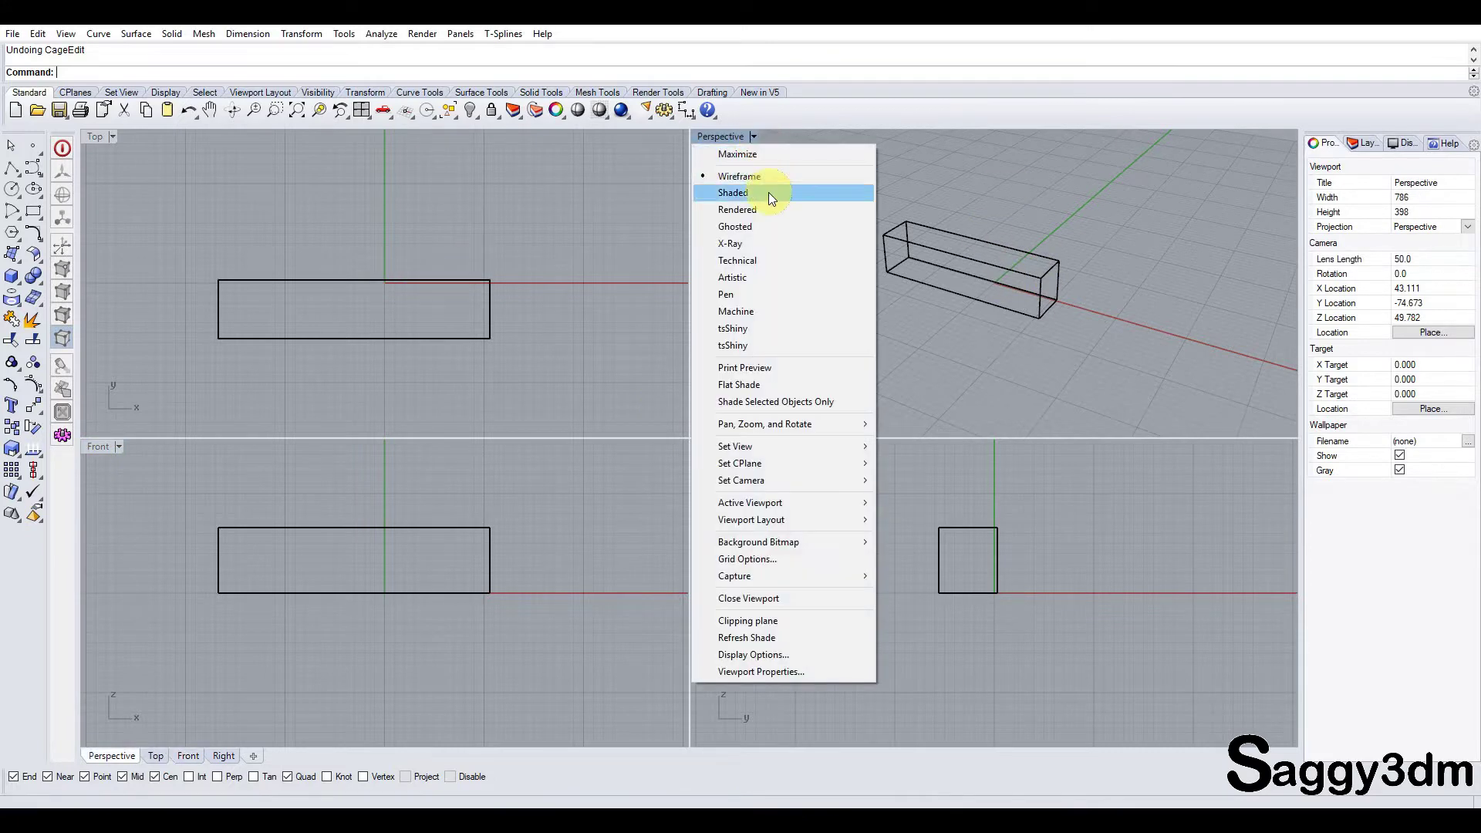
# Step: Shade the Perspective view, then maximize it and orbit to a low angle on the box
pyautogui.click(768, 192)
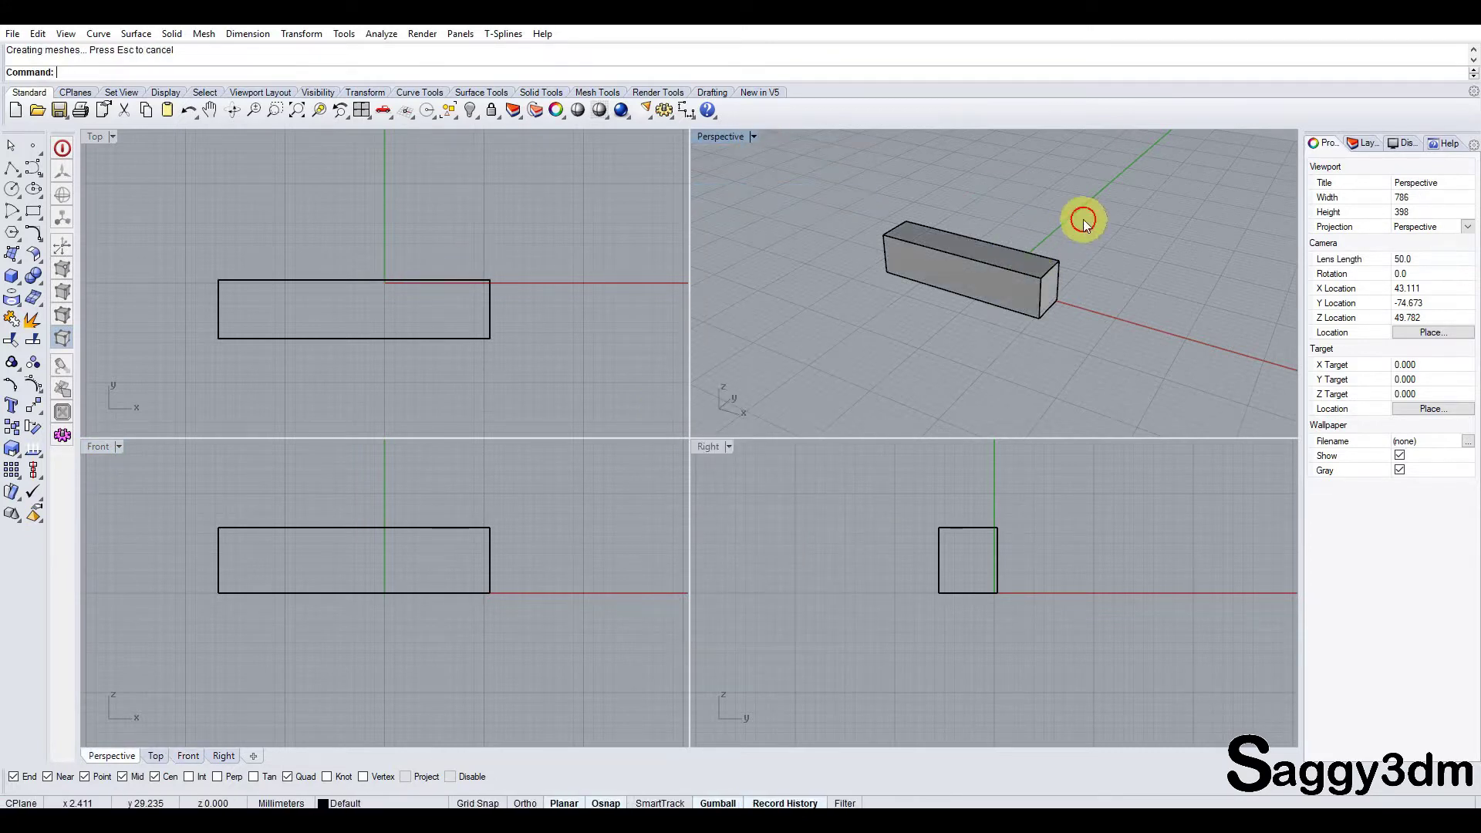
pyautogui.click(957, 297)
pyautogui.click(844, 317)
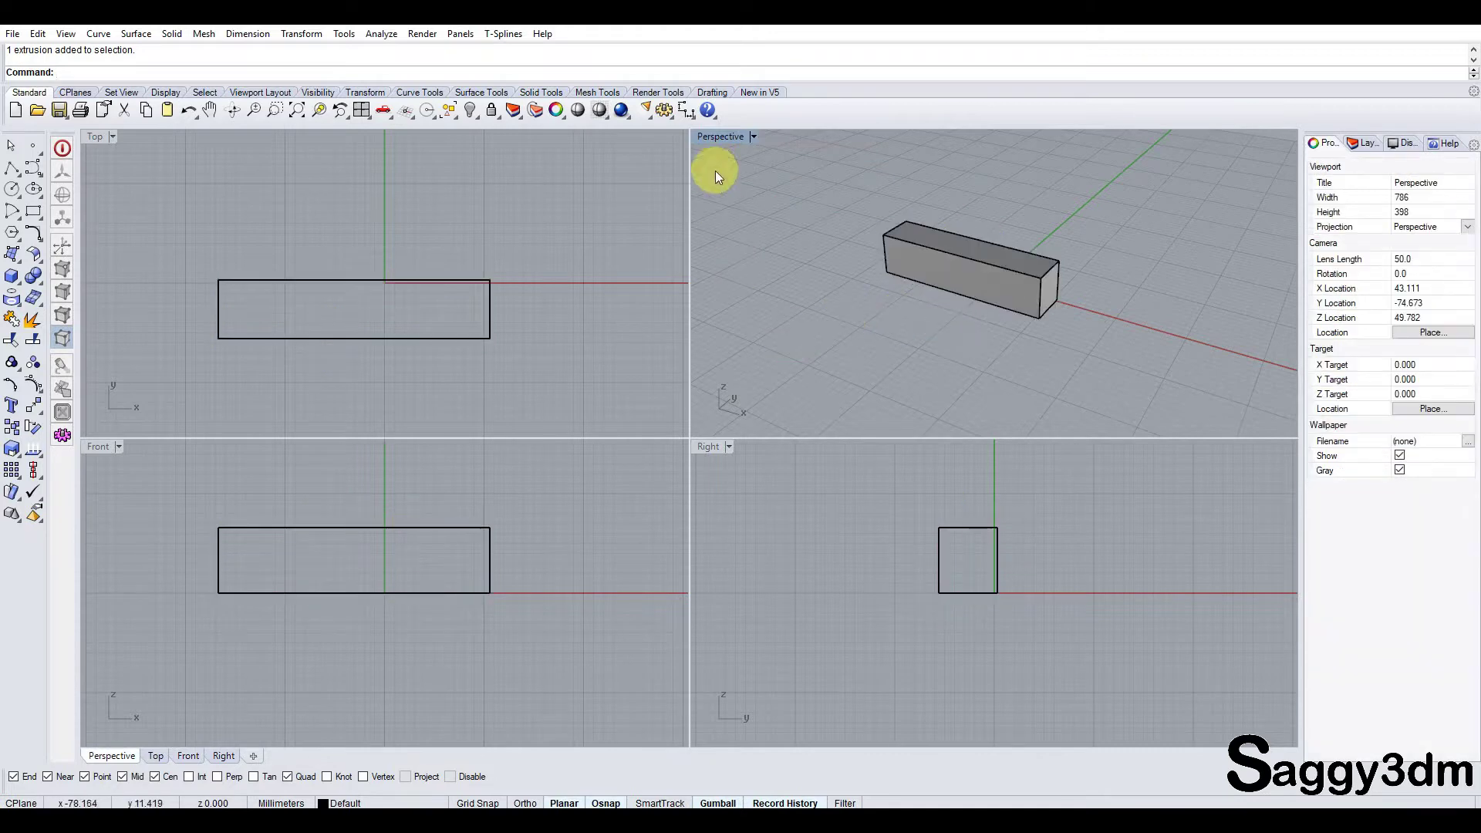
pyautogui.doubleClick(721, 137)
pyautogui.click(617, 421)
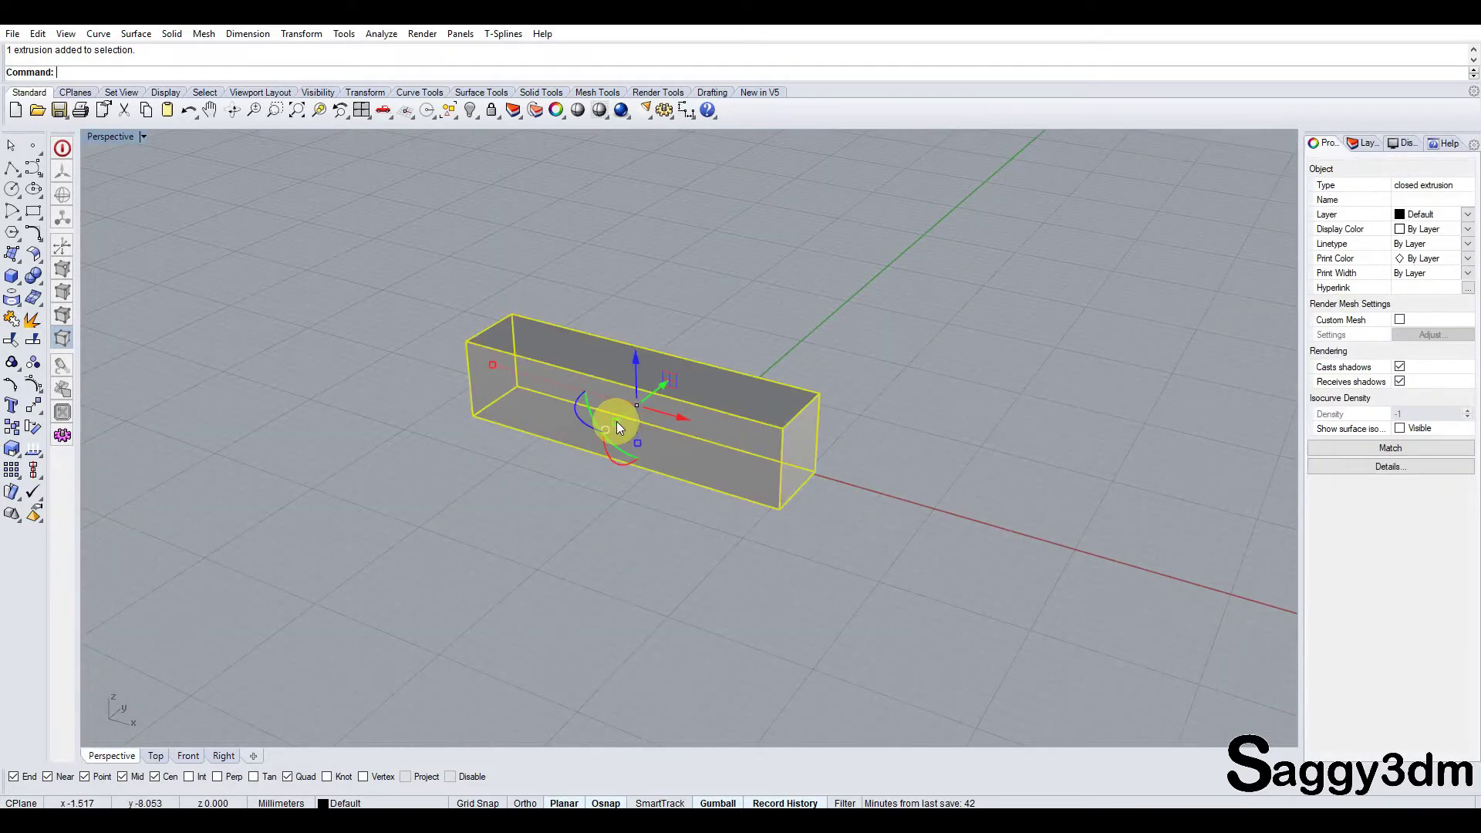
pyautogui.moveTo(618, 421)
pyautogui.mouseDown(button='right')
pyautogui.moveTo(480, 298)
pyautogui.moveTo(777, 363)
pyautogui.moveTo(740, 301)
pyautogui.mouseUp(button='right')
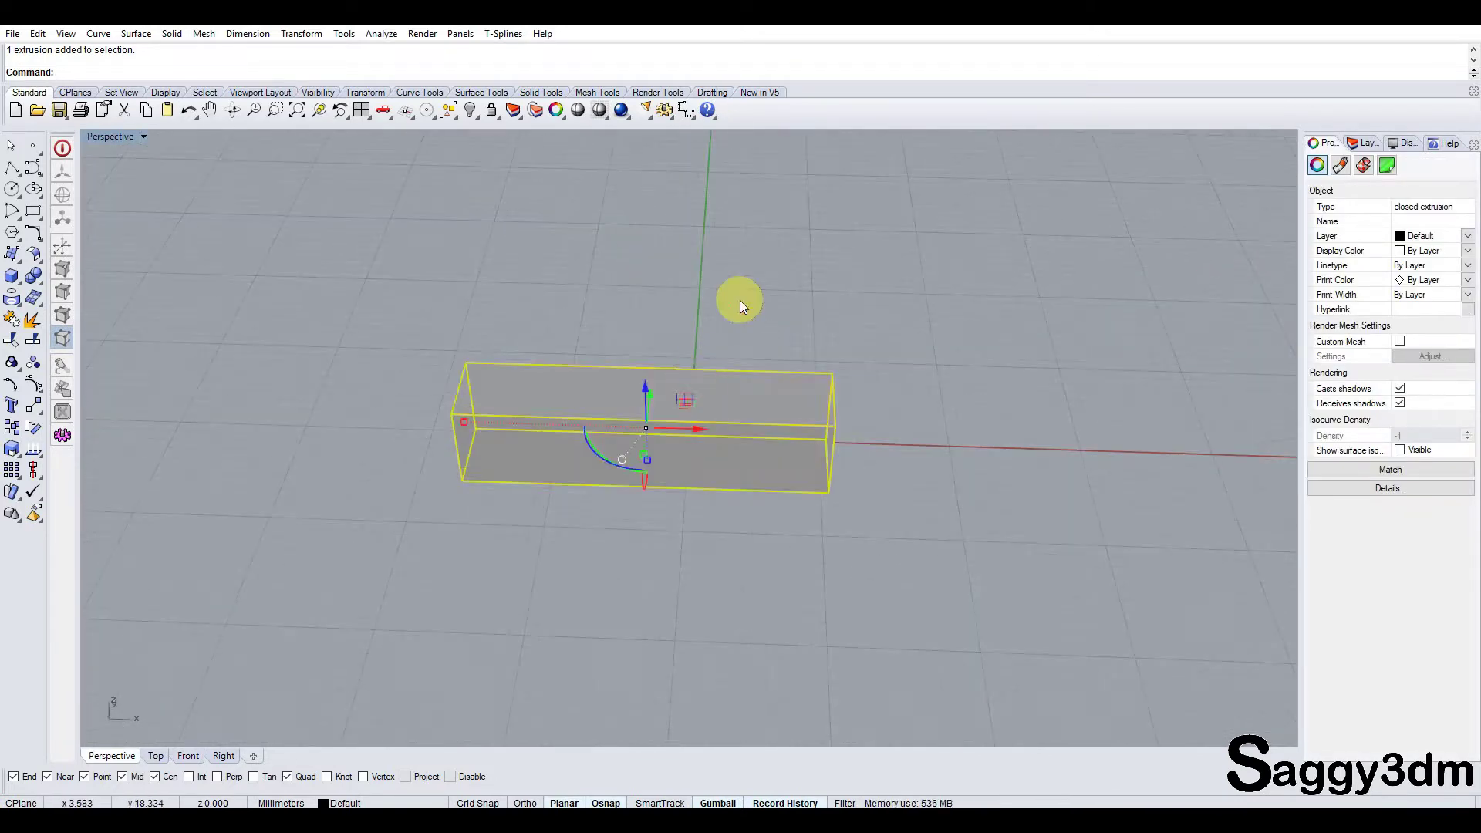
pyautogui.click(739, 299)
pyautogui.click(361, 110)
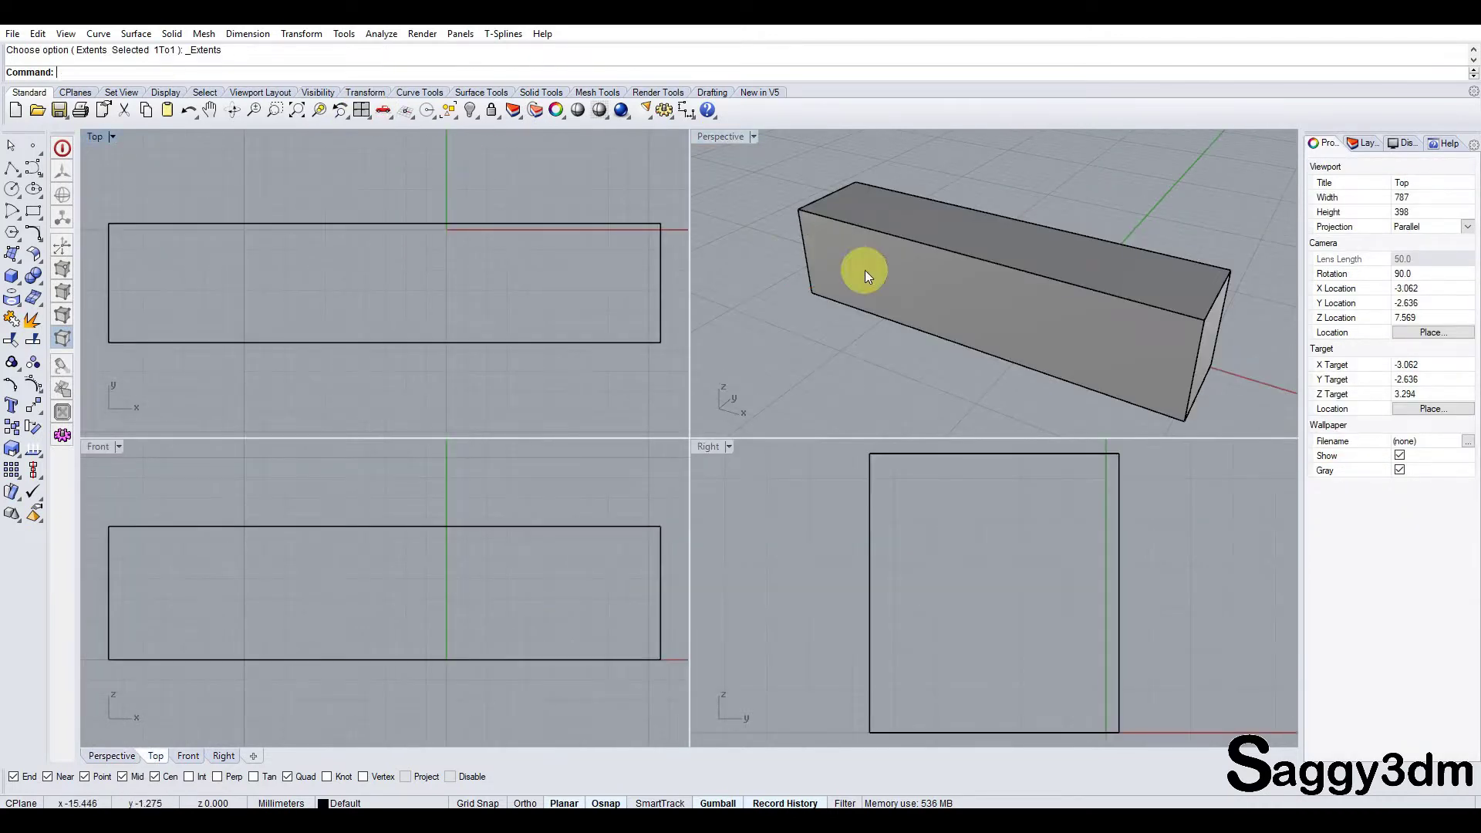
# Step: Maximize the Perspective view again and zoom in to inspect the shaded box
pyautogui.doubleClick(720, 136)
pyautogui.scroll(-3, 546, 220)
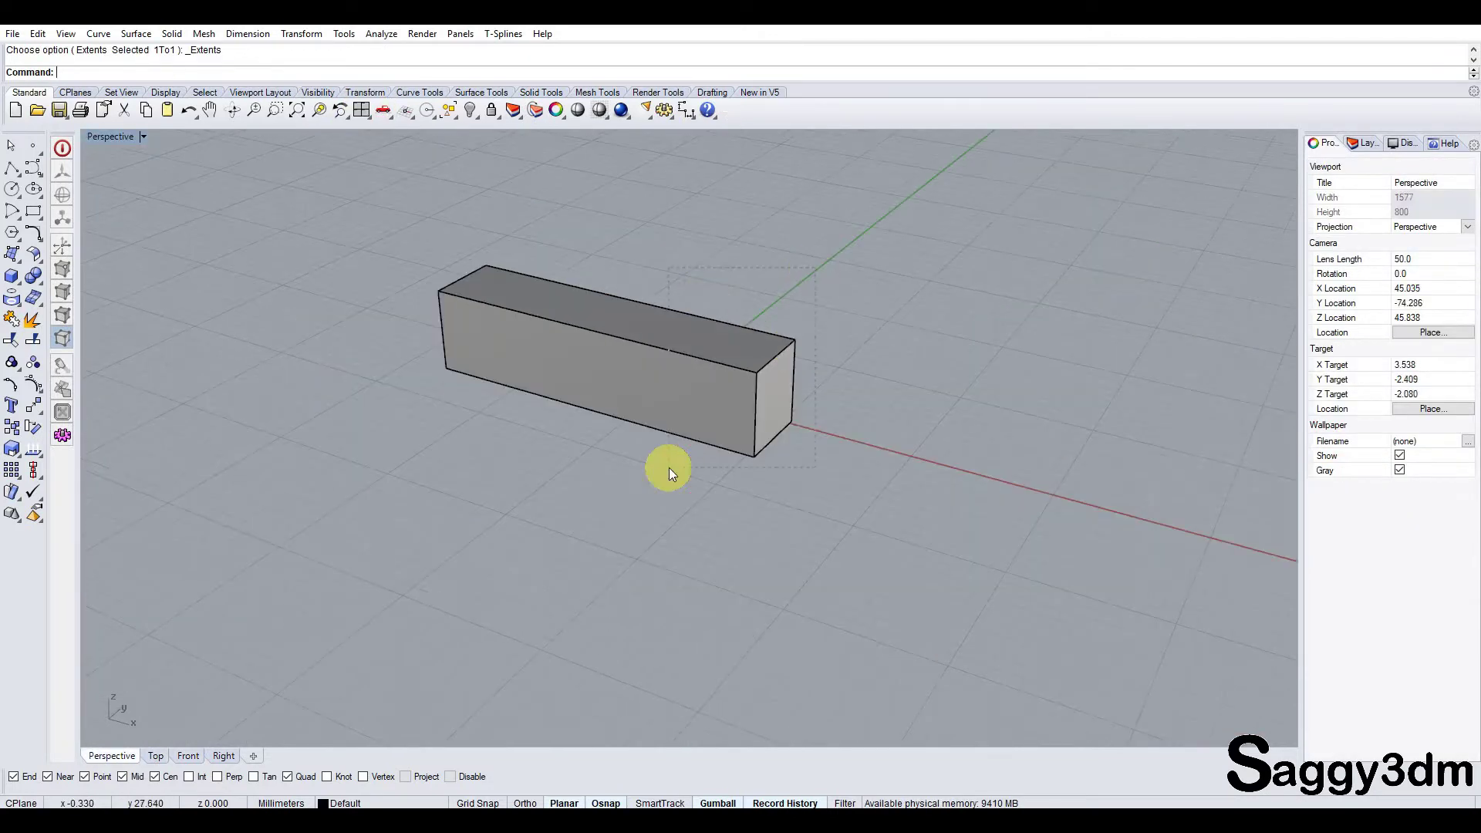
pyautogui.click(633, 417)
pyautogui.click(601, 451)
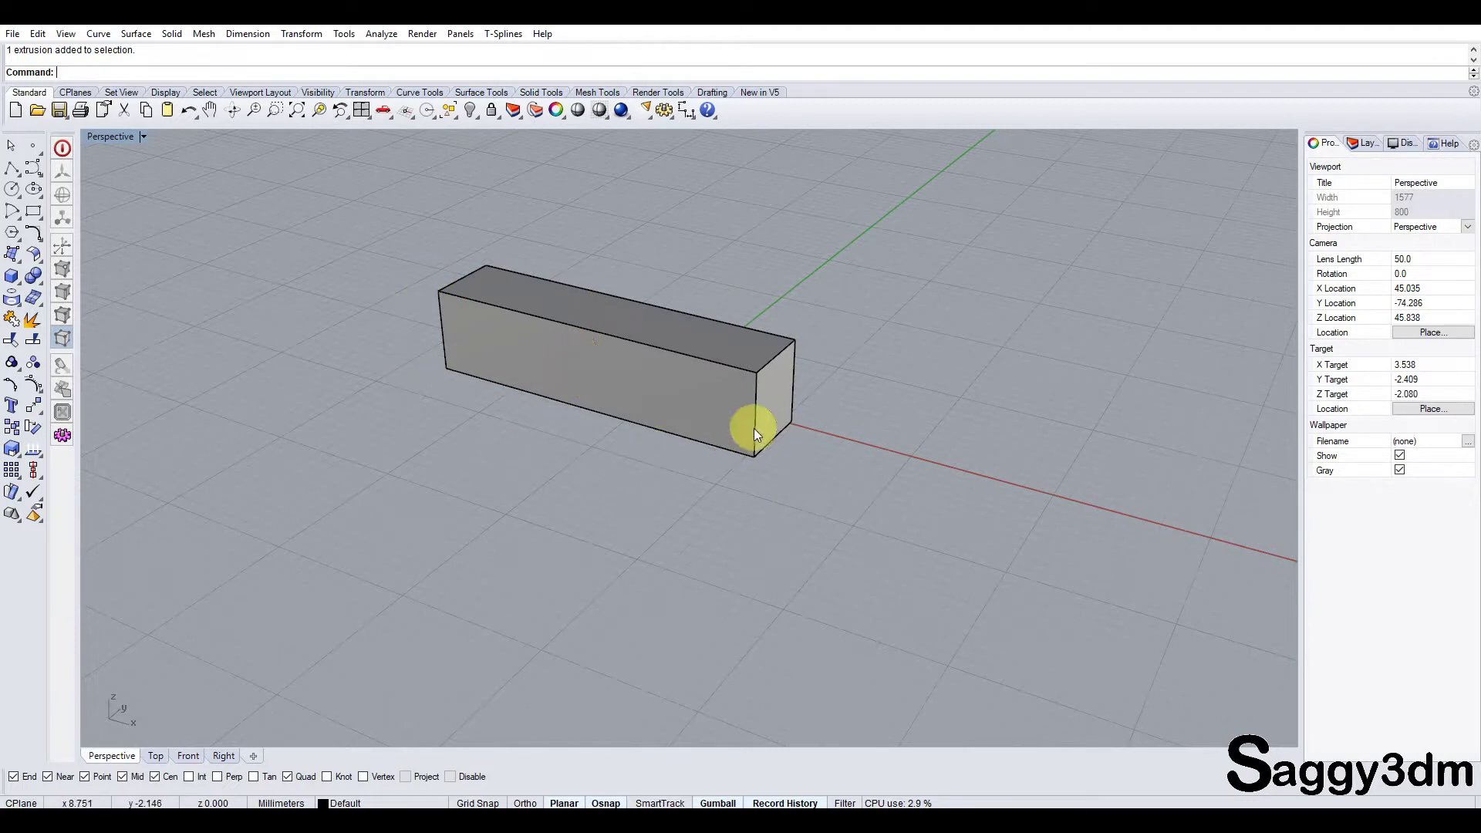
pyautogui.click(614, 341)
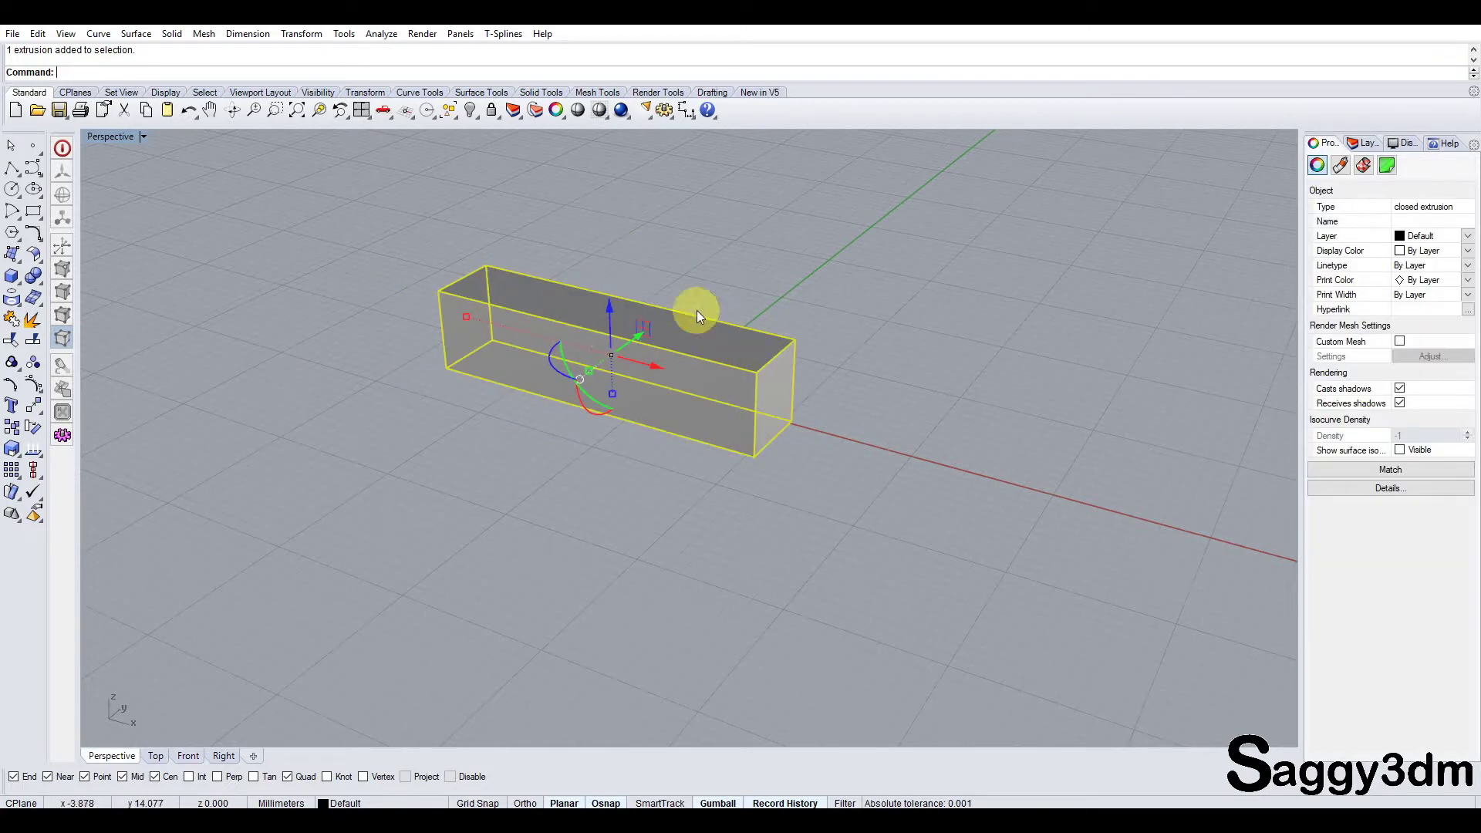
pyautogui.click(762, 291)
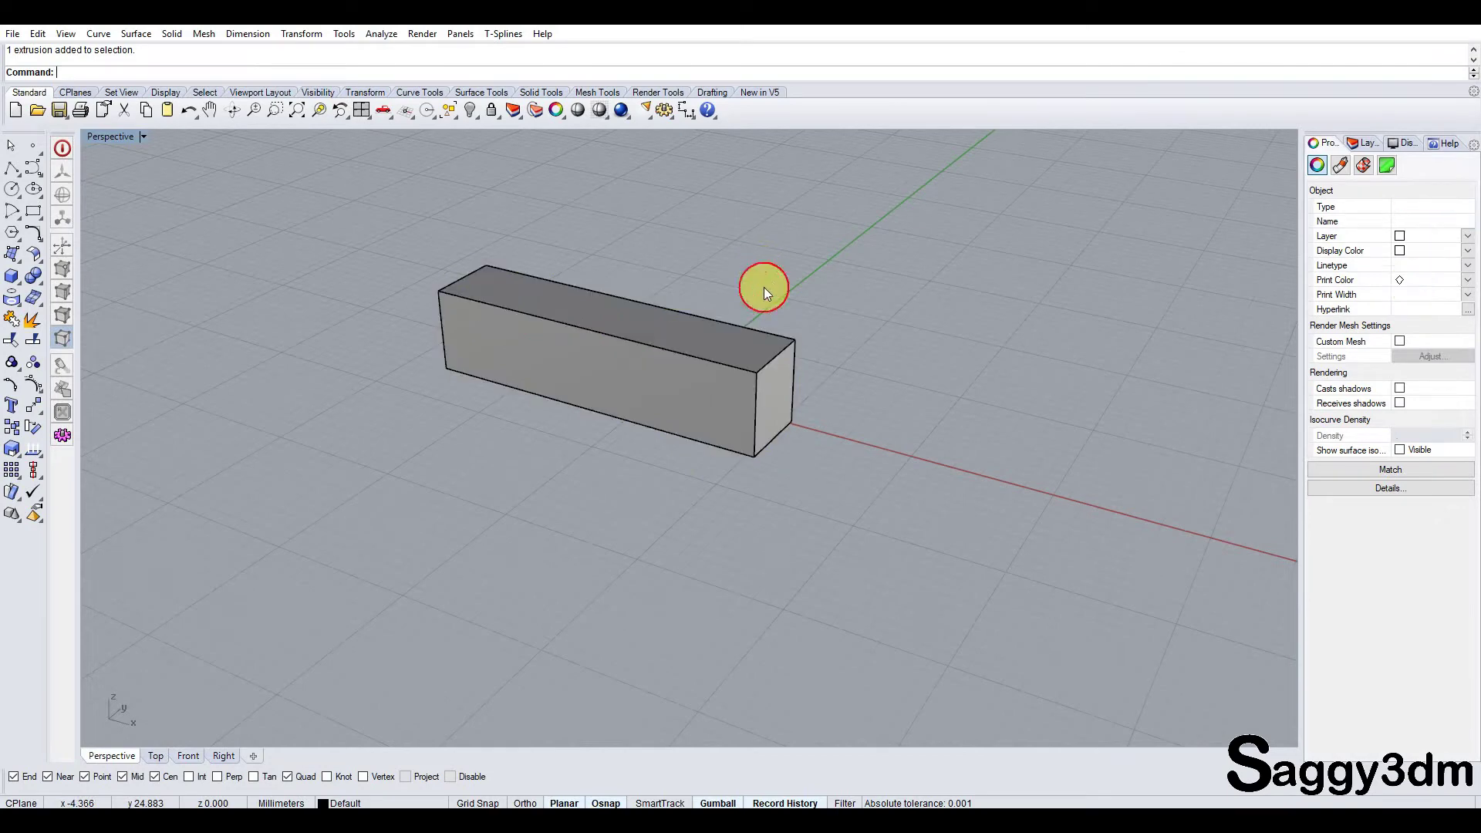
# Step: Restore the four-view layout, re-centre the box in the Top view, and select it
pyautogui.doubleClick(109, 137)
pyautogui.scroll(-3, 448, 222)
pyautogui.moveTo(447, 222); pyautogui.dragTo(288, 216, button='right')
pyautogui.click(367, 280)
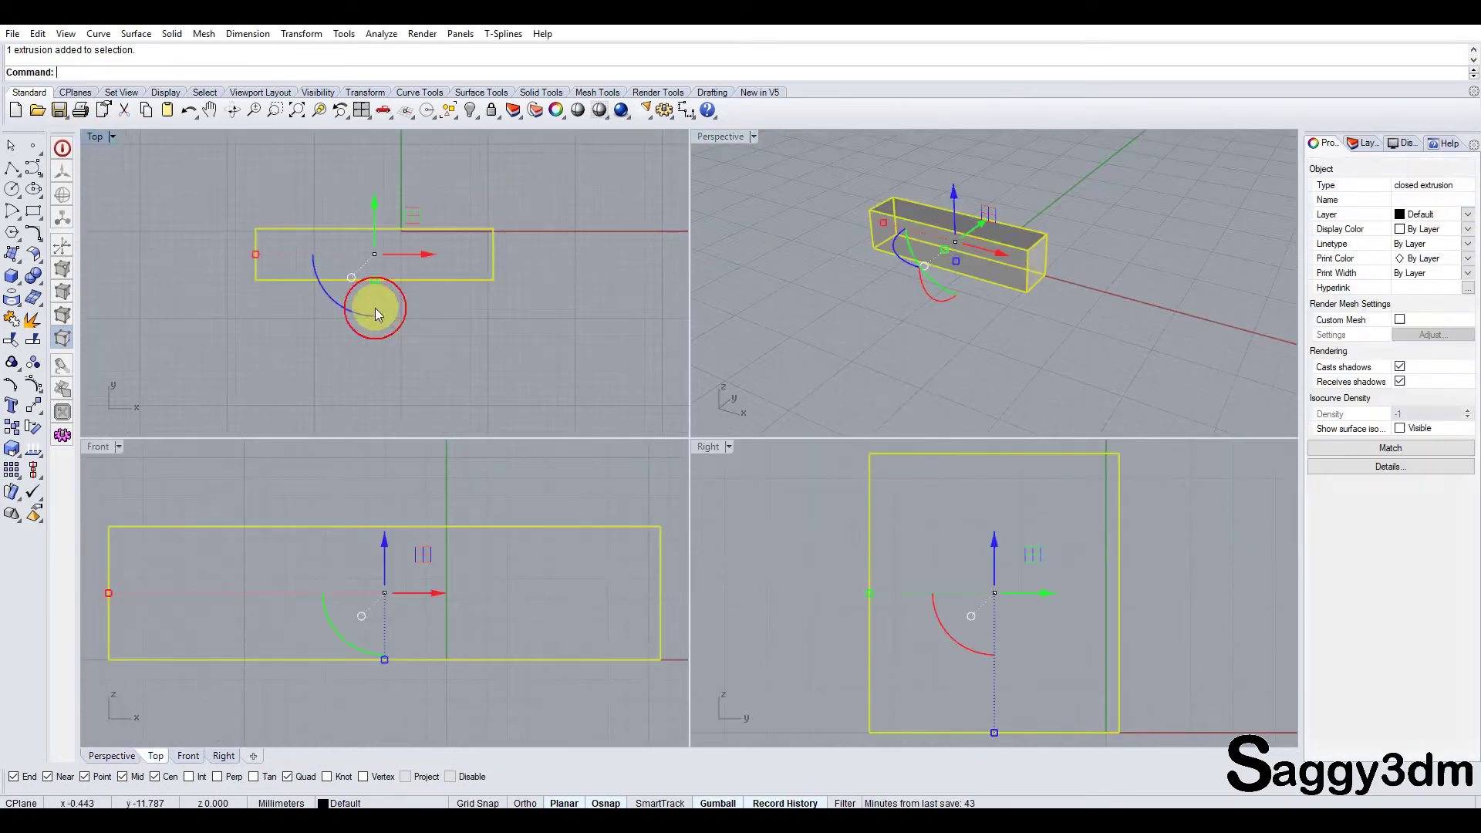
pyautogui.click(137, 172)
pyautogui.click(371, 280)
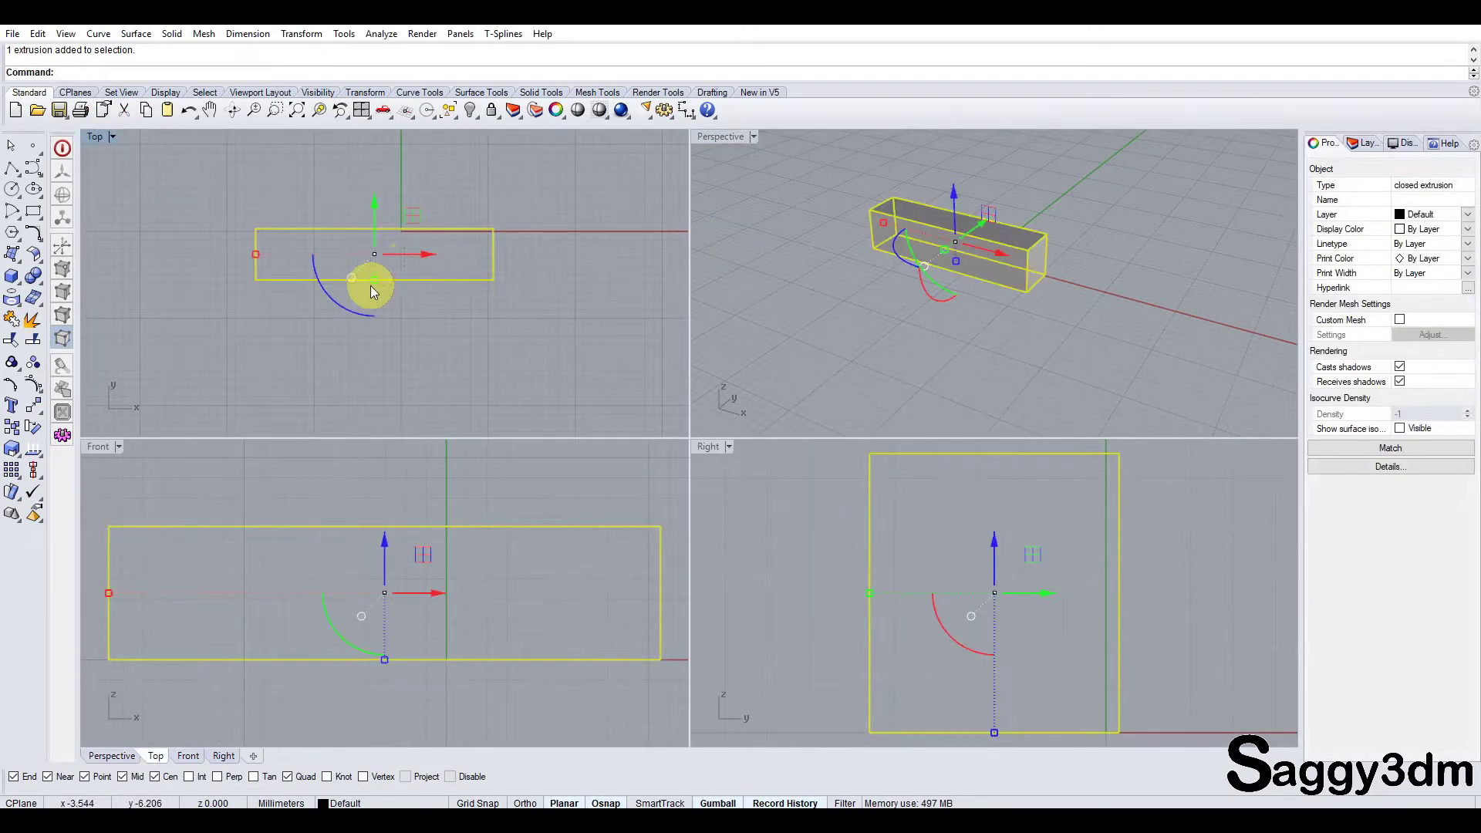
pyautogui.click(152, 207)
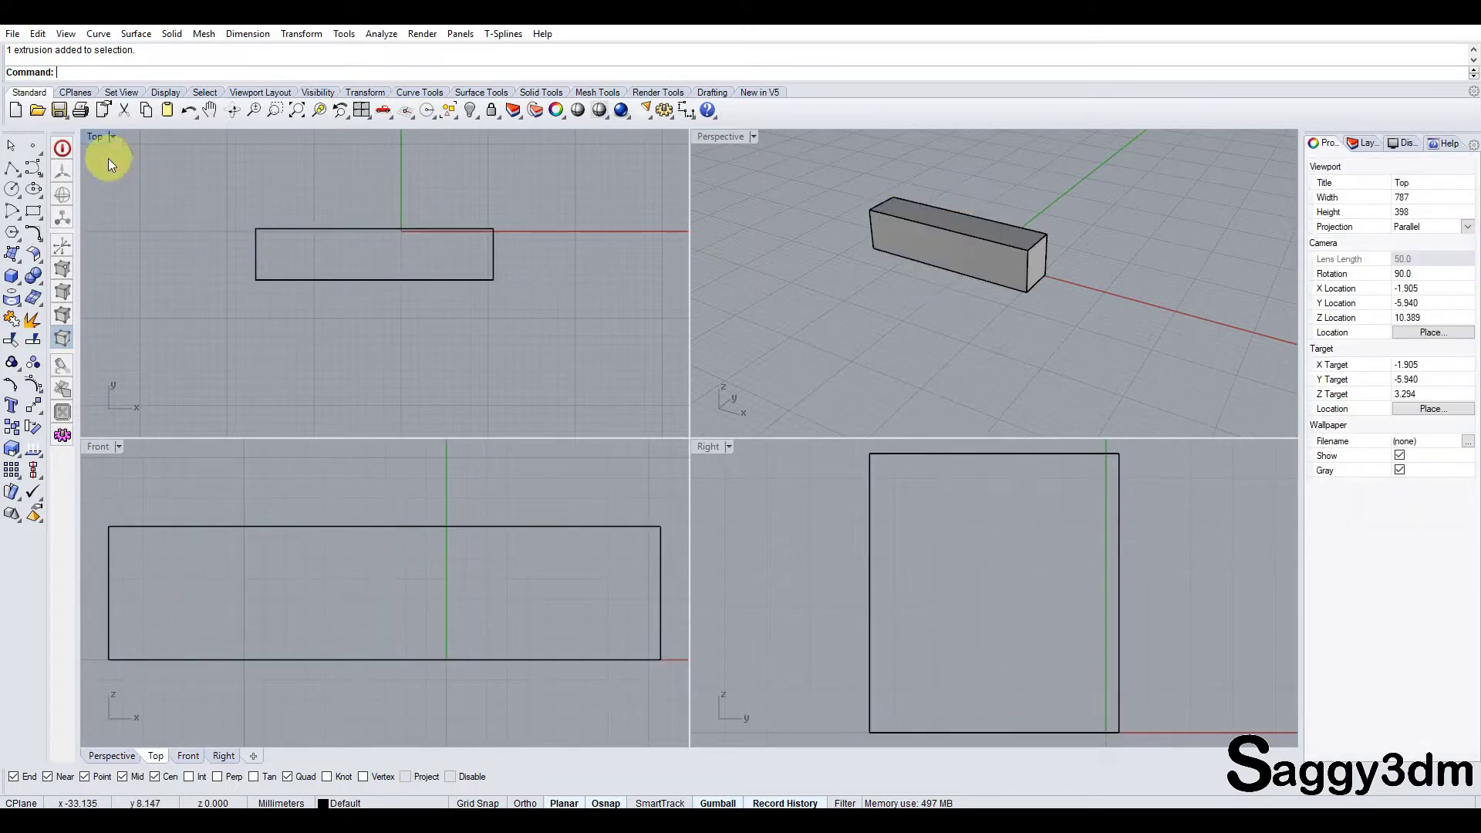
pyautogui.click(385, 229)
# Step: Start CageEdit on the selected box with a Line cage, placing its start left of the box
pyautogui.rightClick(210, 75)
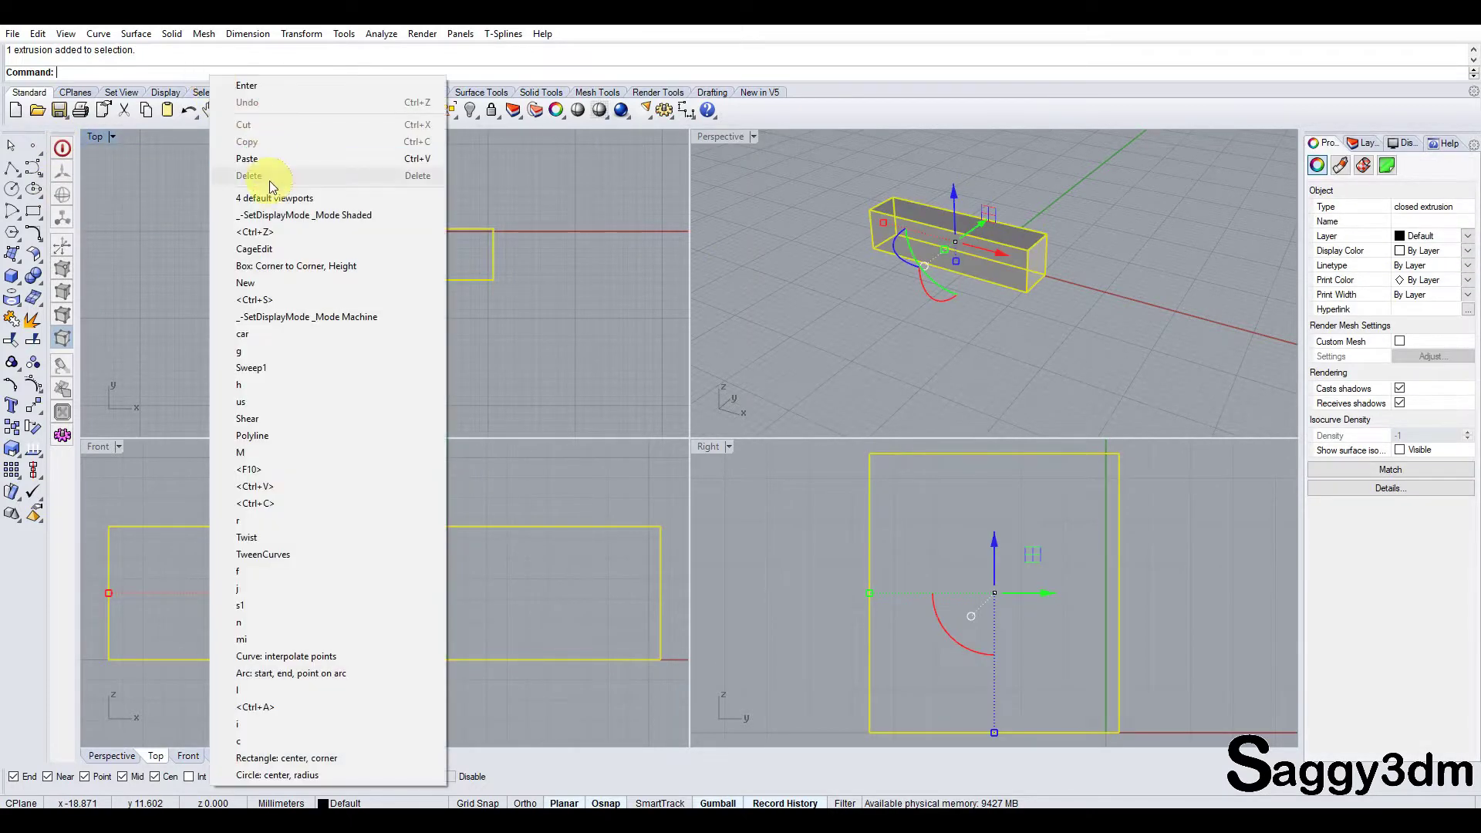
pyautogui.click(265, 248)
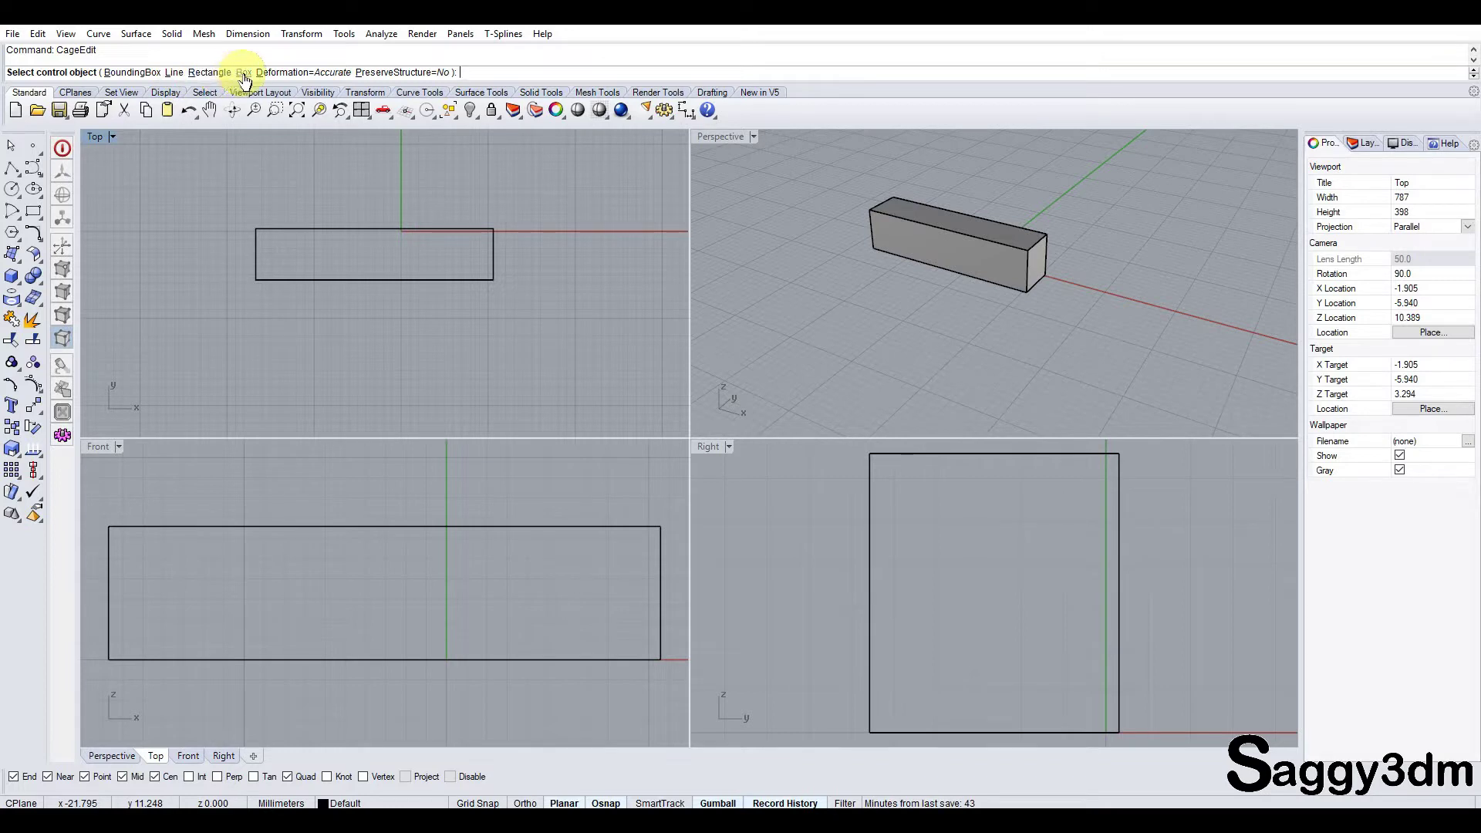
pyautogui.click(175, 72)
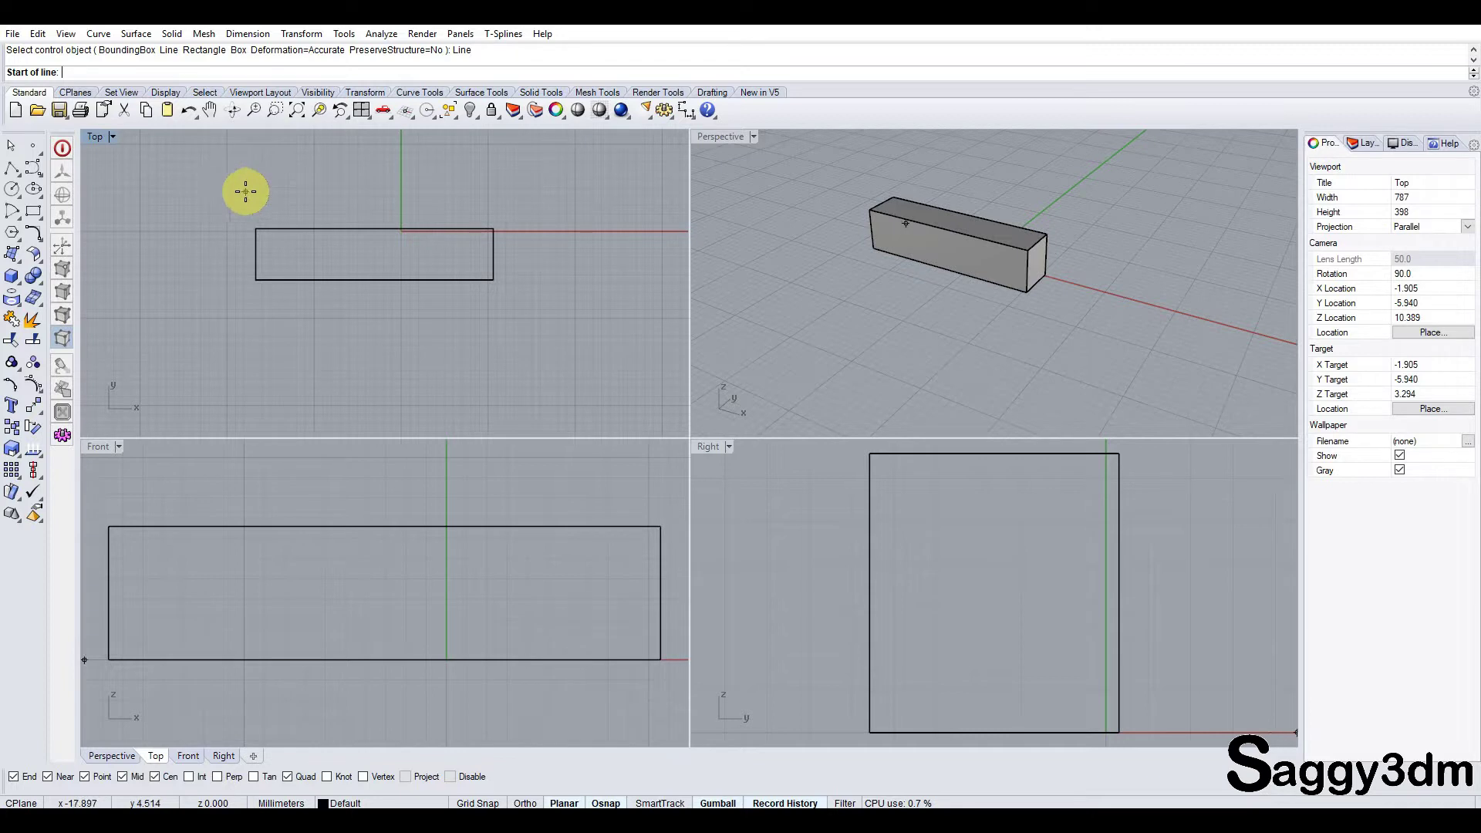
pyautogui.click(241, 214)
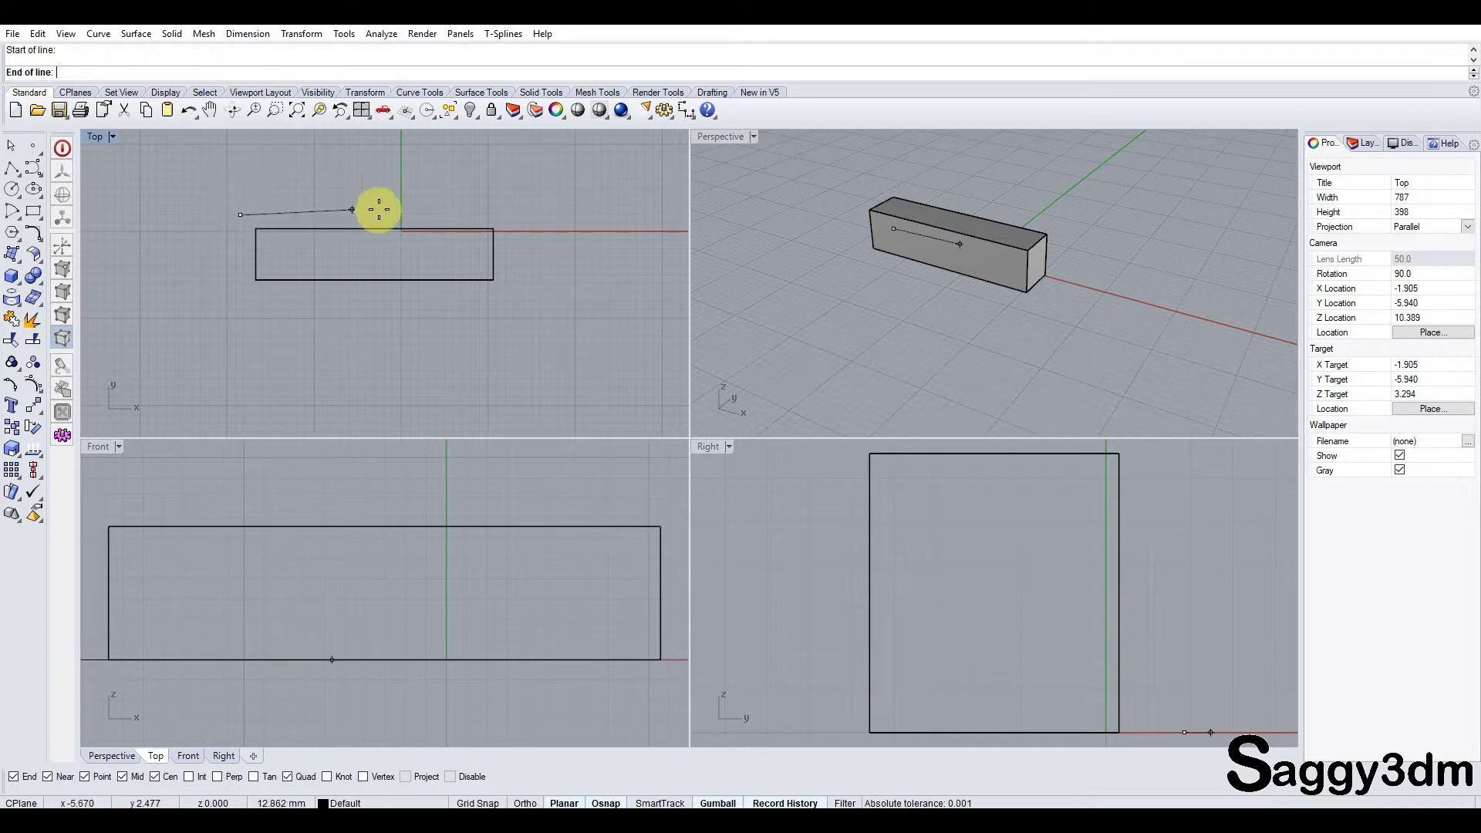
# Step: Place the cage line's end point to the right of the box in the Top view
pyautogui.click(518, 215)
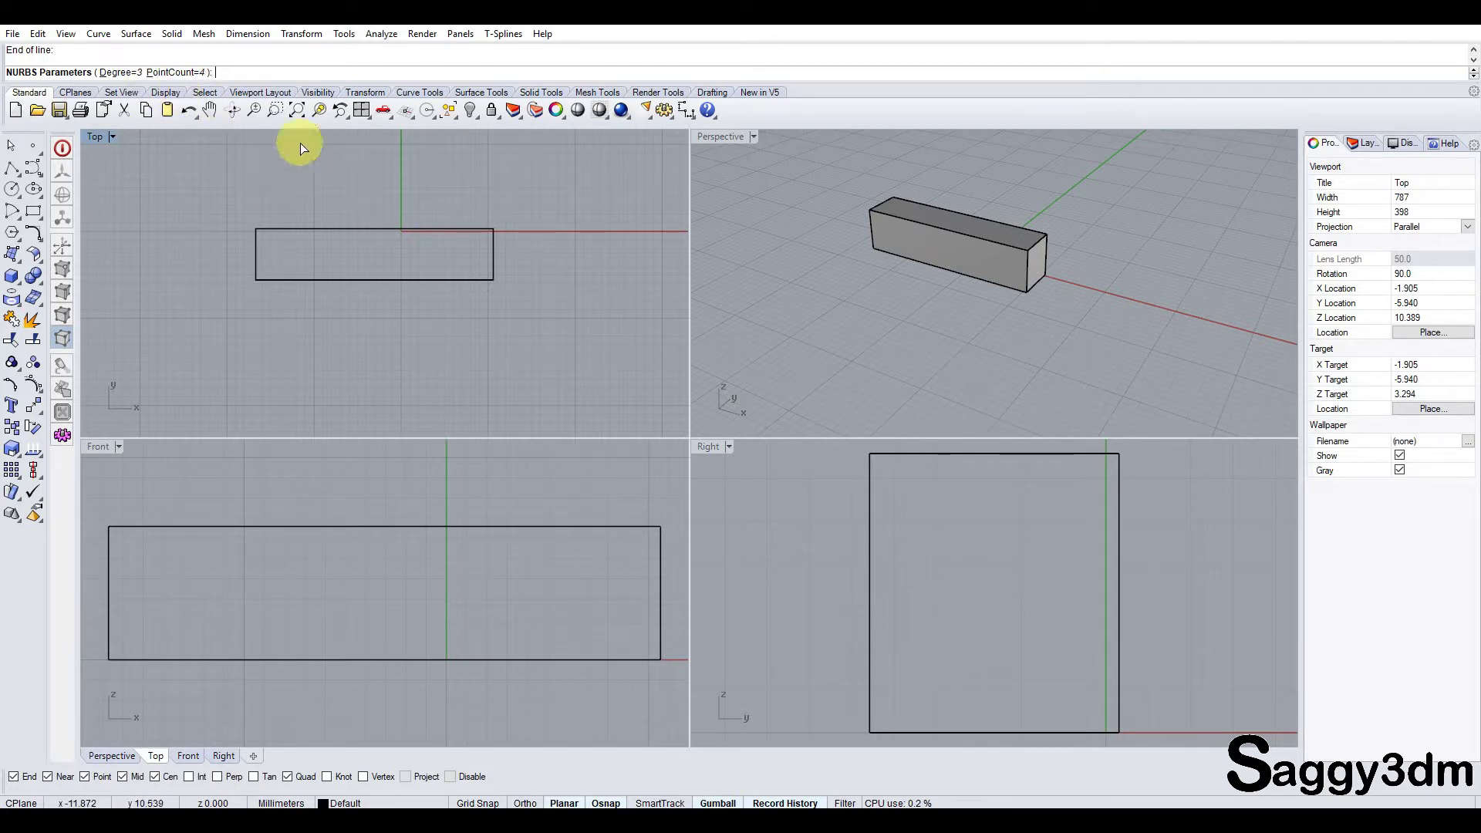
# Step: Give the line cage 4 control points and apply it globally to the whole box
pyautogui.click(176, 72)
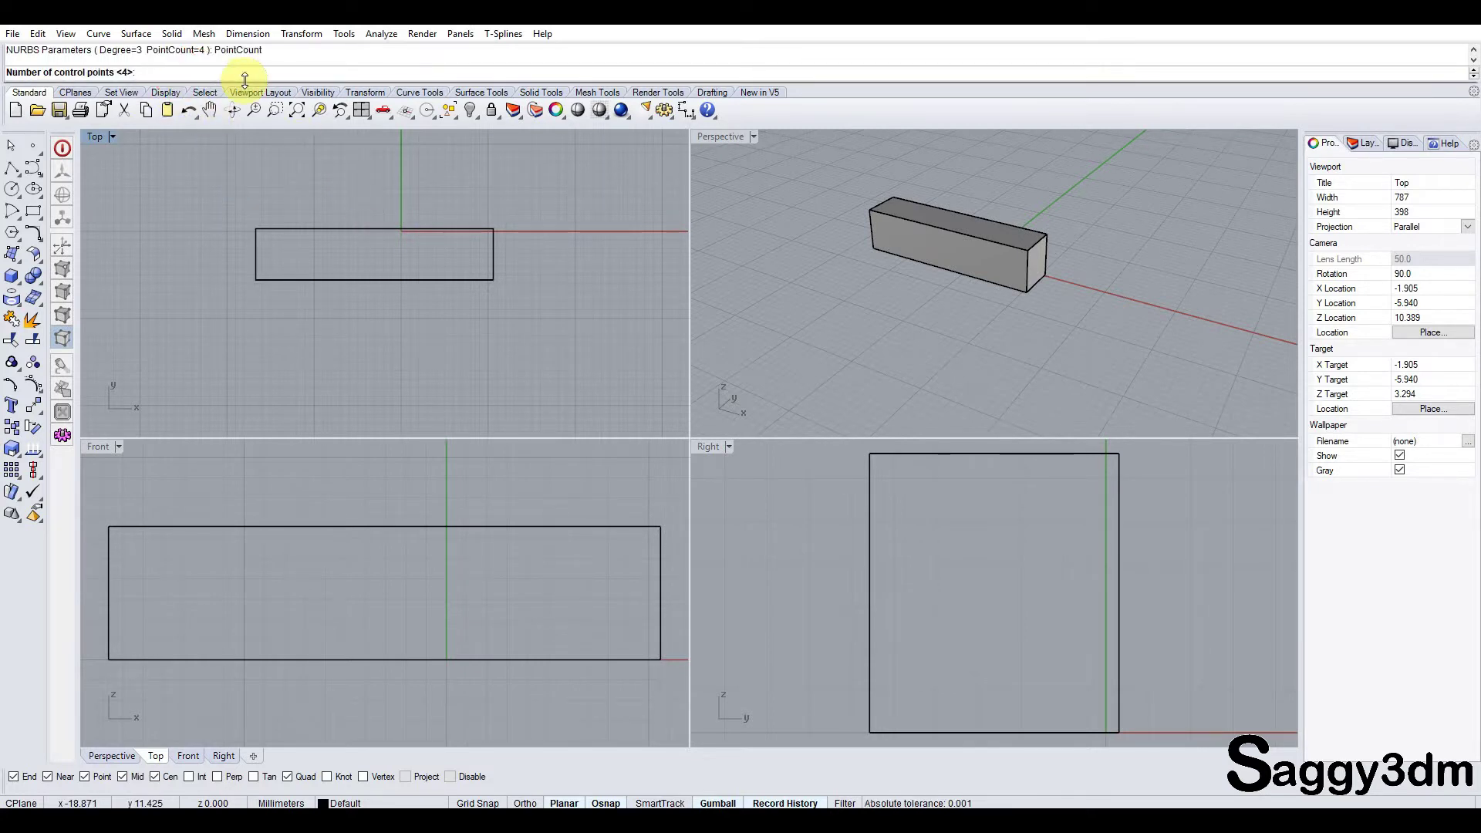
pyautogui.write('4')
pyautogui.press('Return')
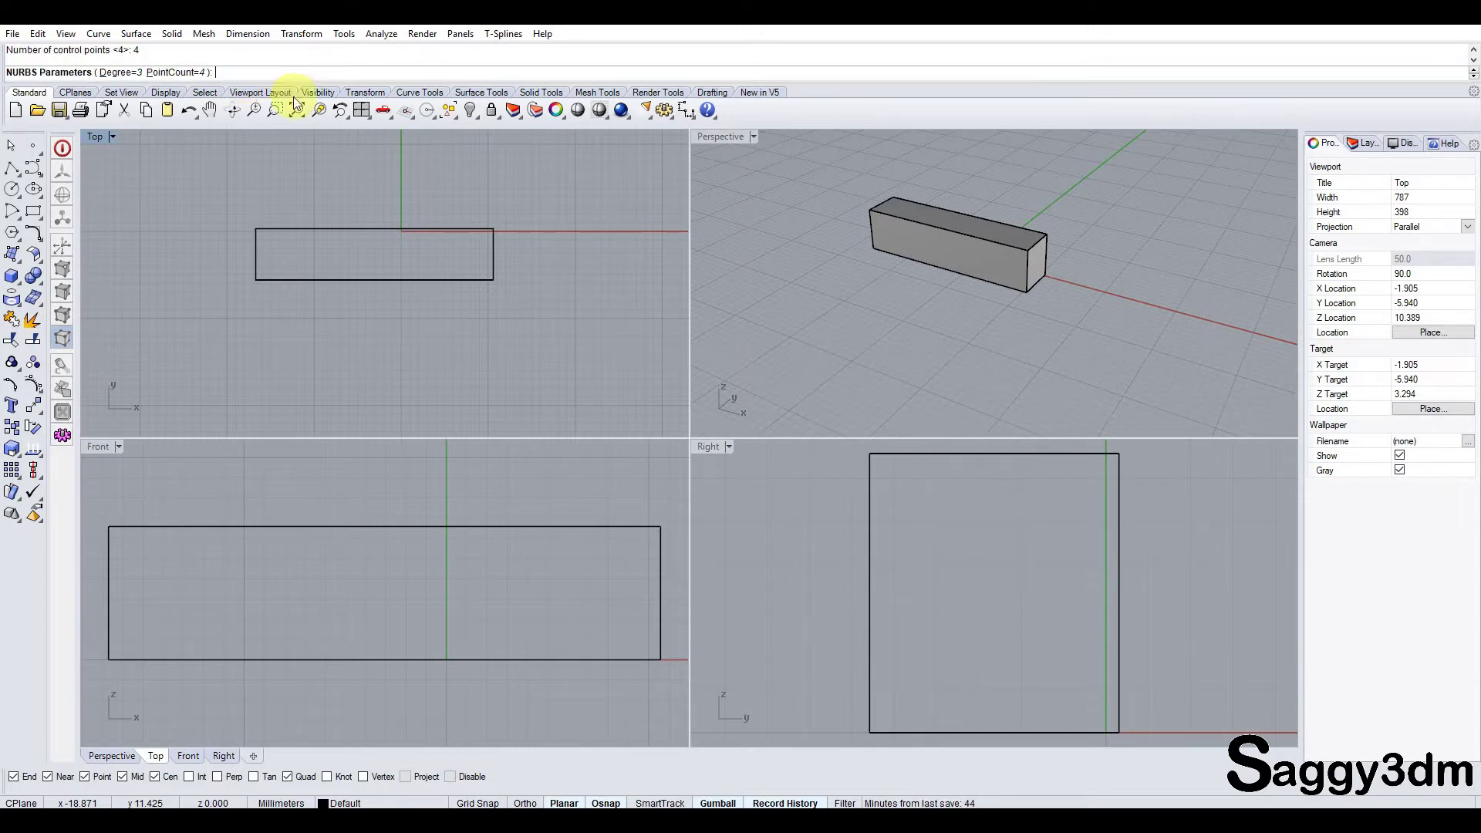
pyautogui.click(283, 207)
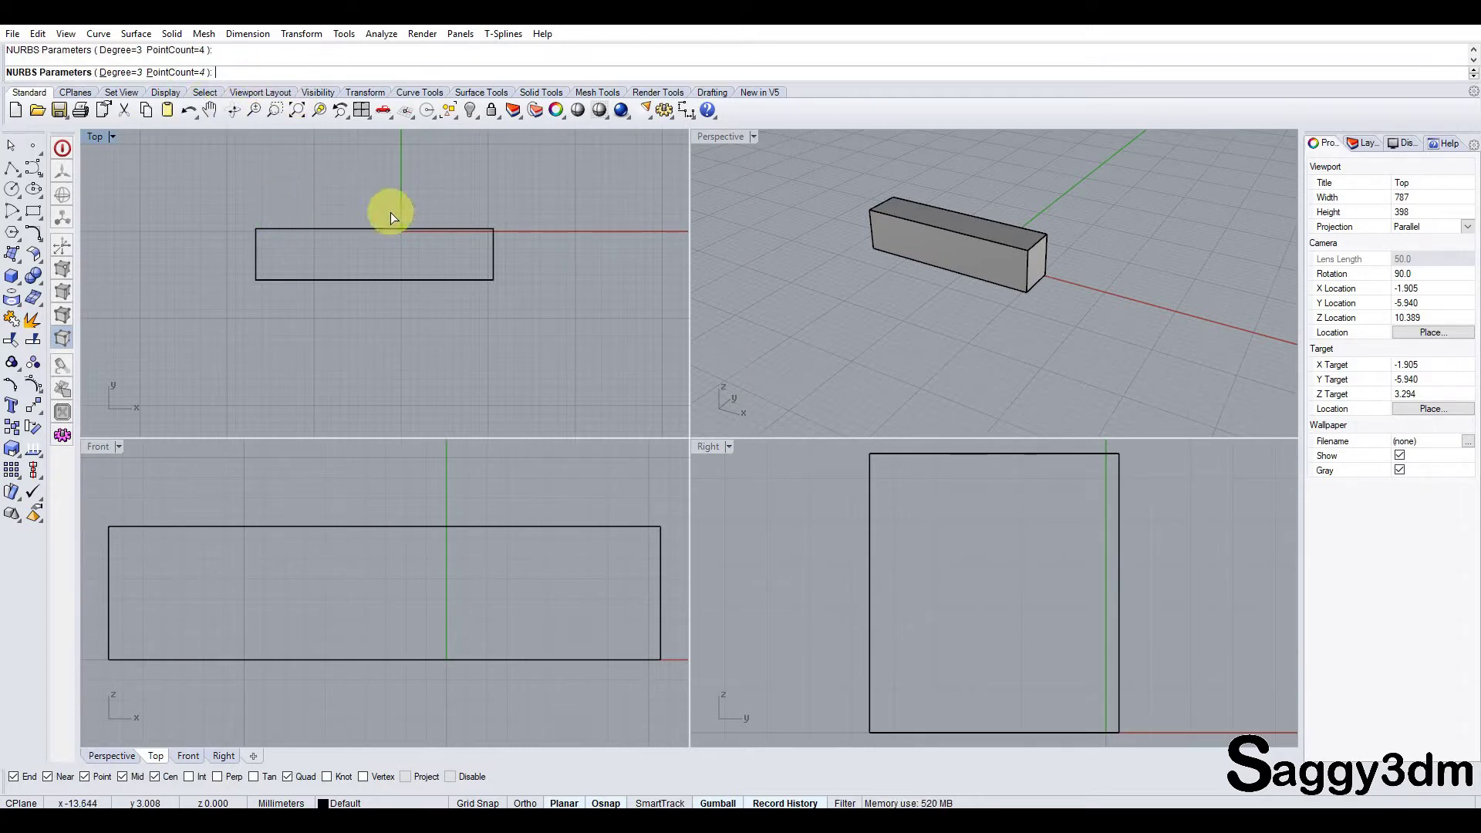
pyautogui.press('Return')
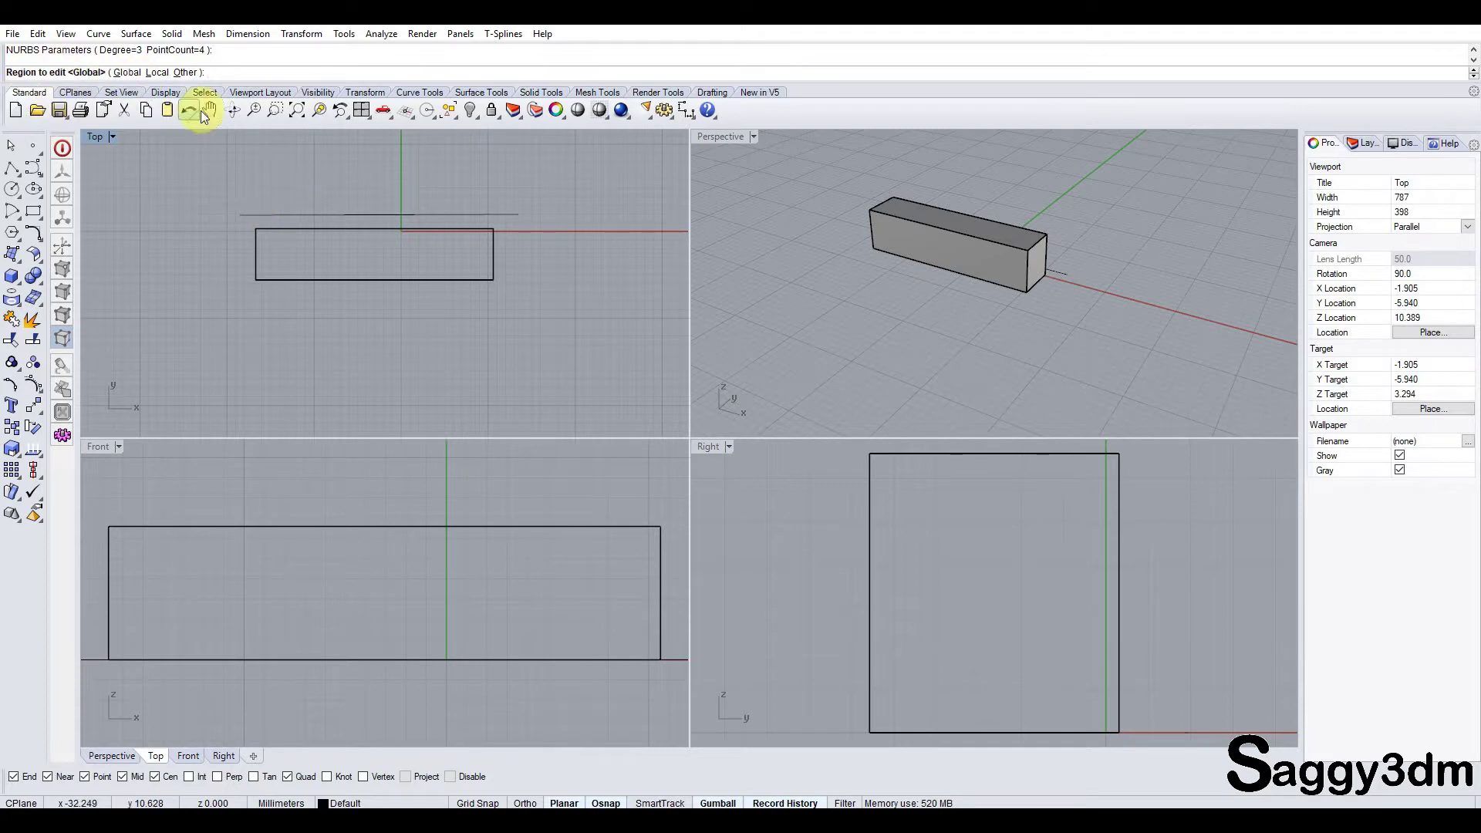
pyautogui.press('Return')
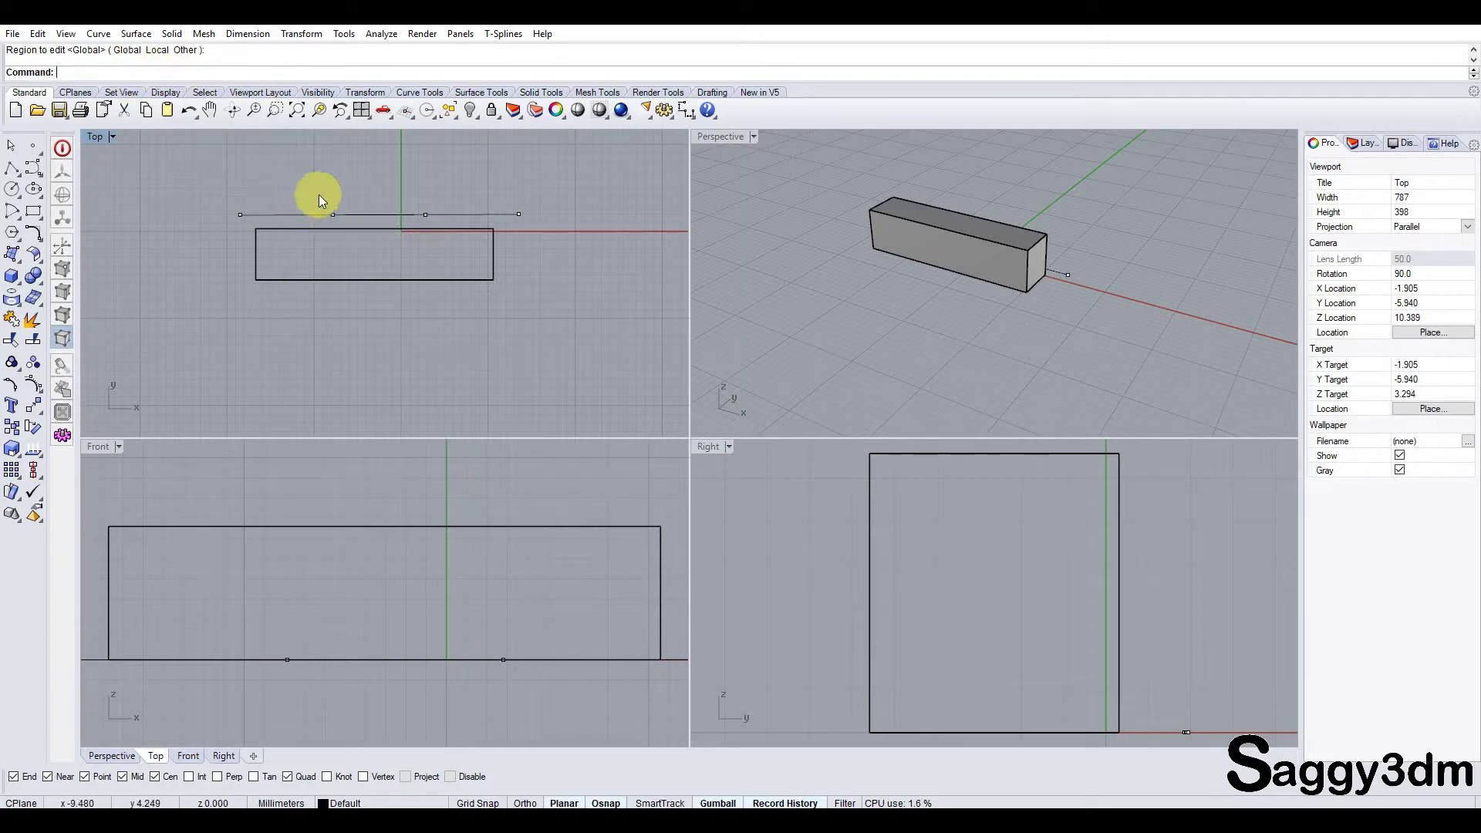
# Step: Pull the second cage point down and push the third up to bend the box into an S-curve
pyautogui.moveTo(316, 190); pyautogui.dragTo(346, 258)
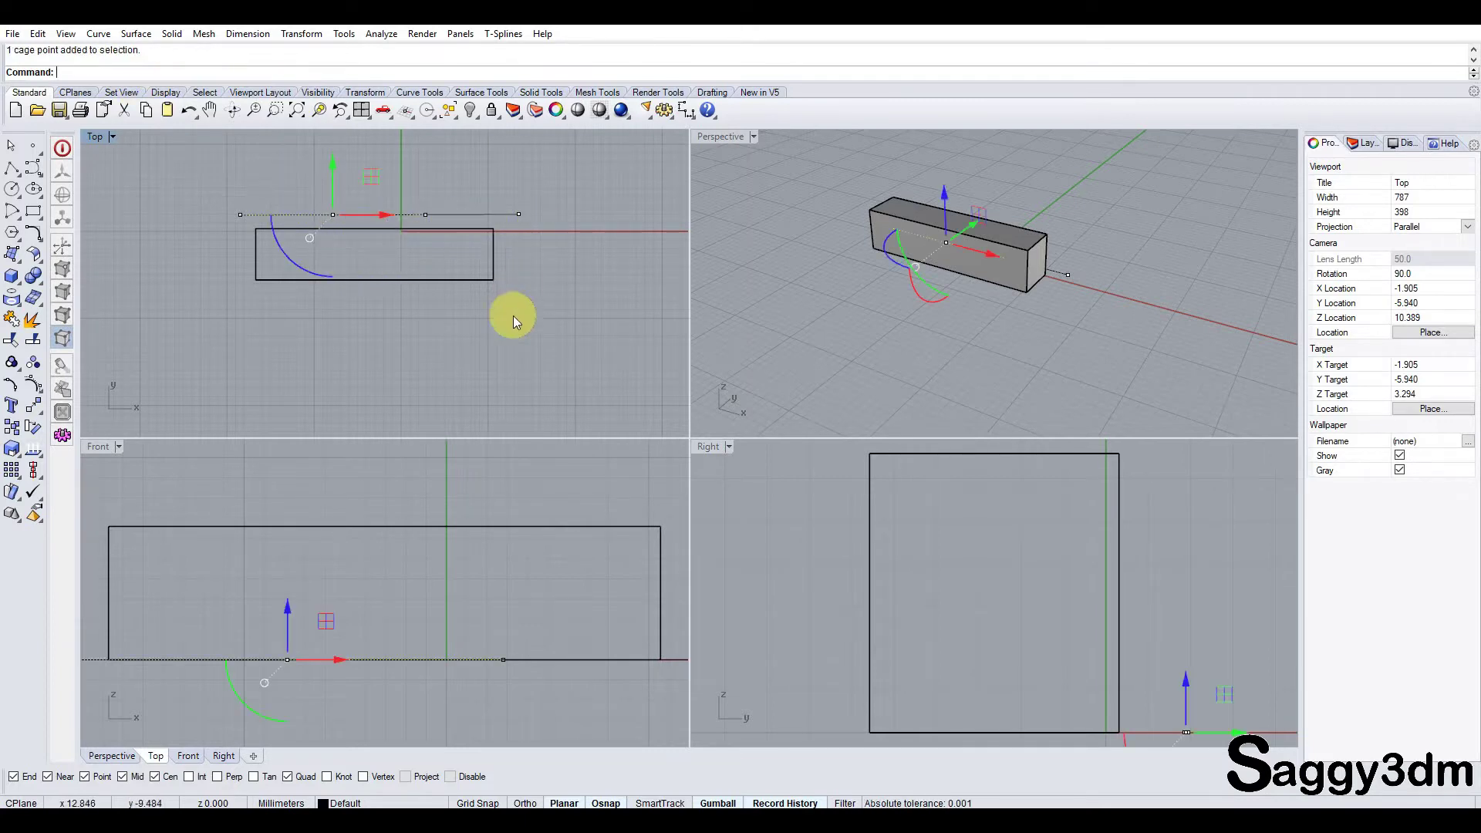
pyautogui.moveTo(333, 165); pyautogui.dragTo(330, 214)
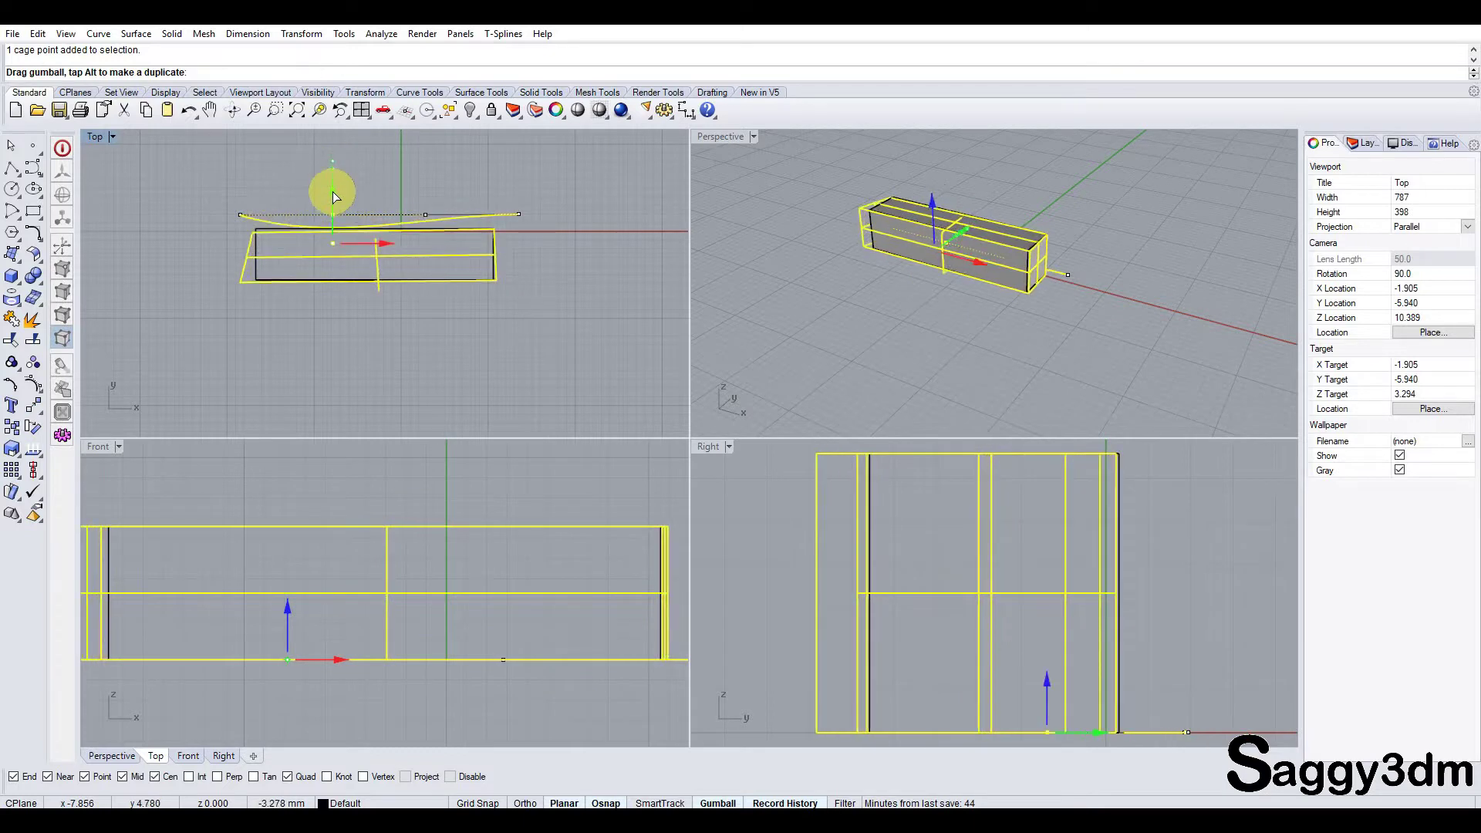
pyautogui.moveTo(812, 252); pyautogui.dragTo(1237, 264, button='right')
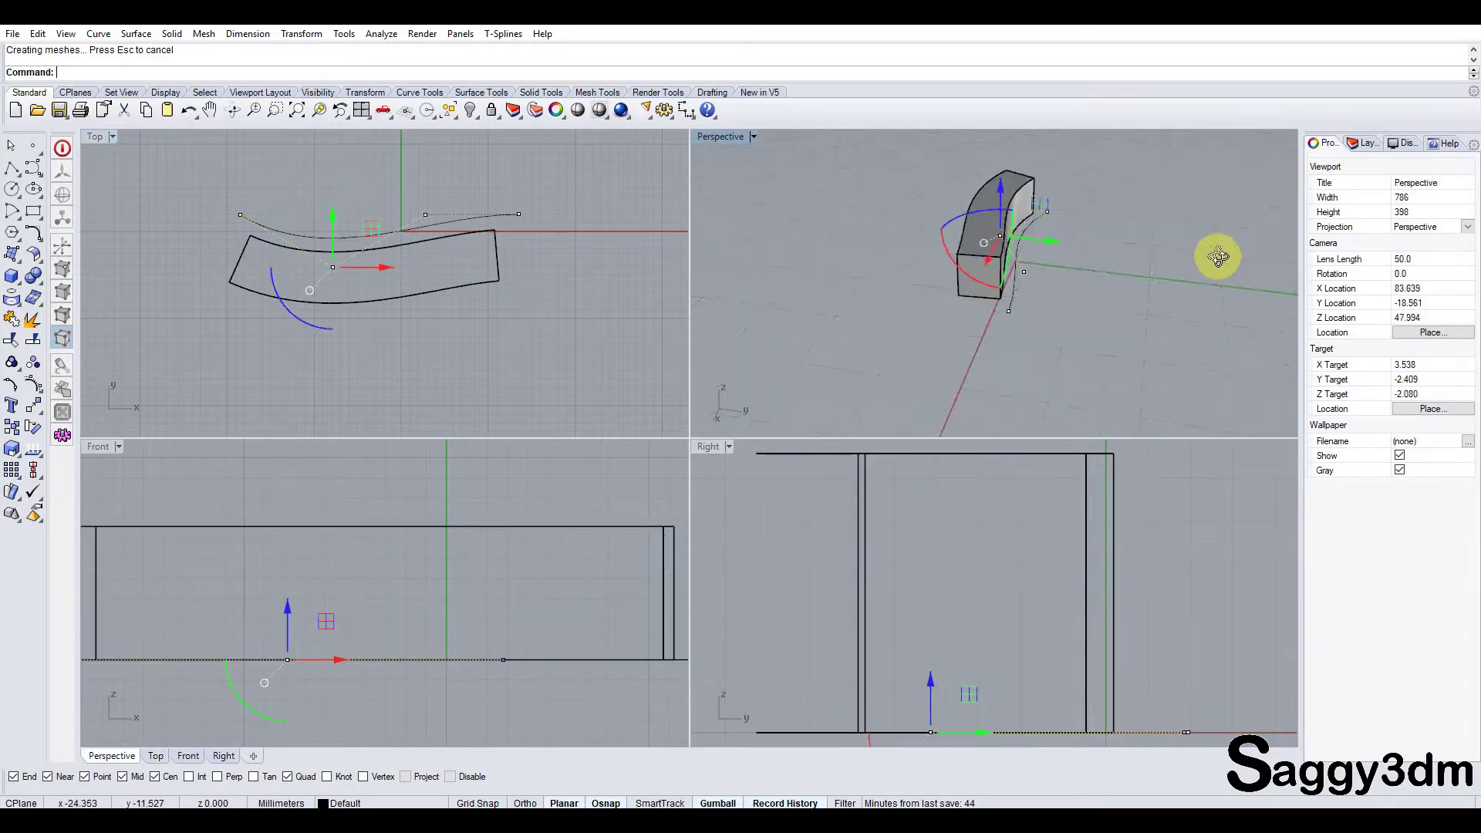
pyautogui.click(425, 214)
pyautogui.moveTo(440, 252); pyautogui.dragTo(449, 312, button='right')
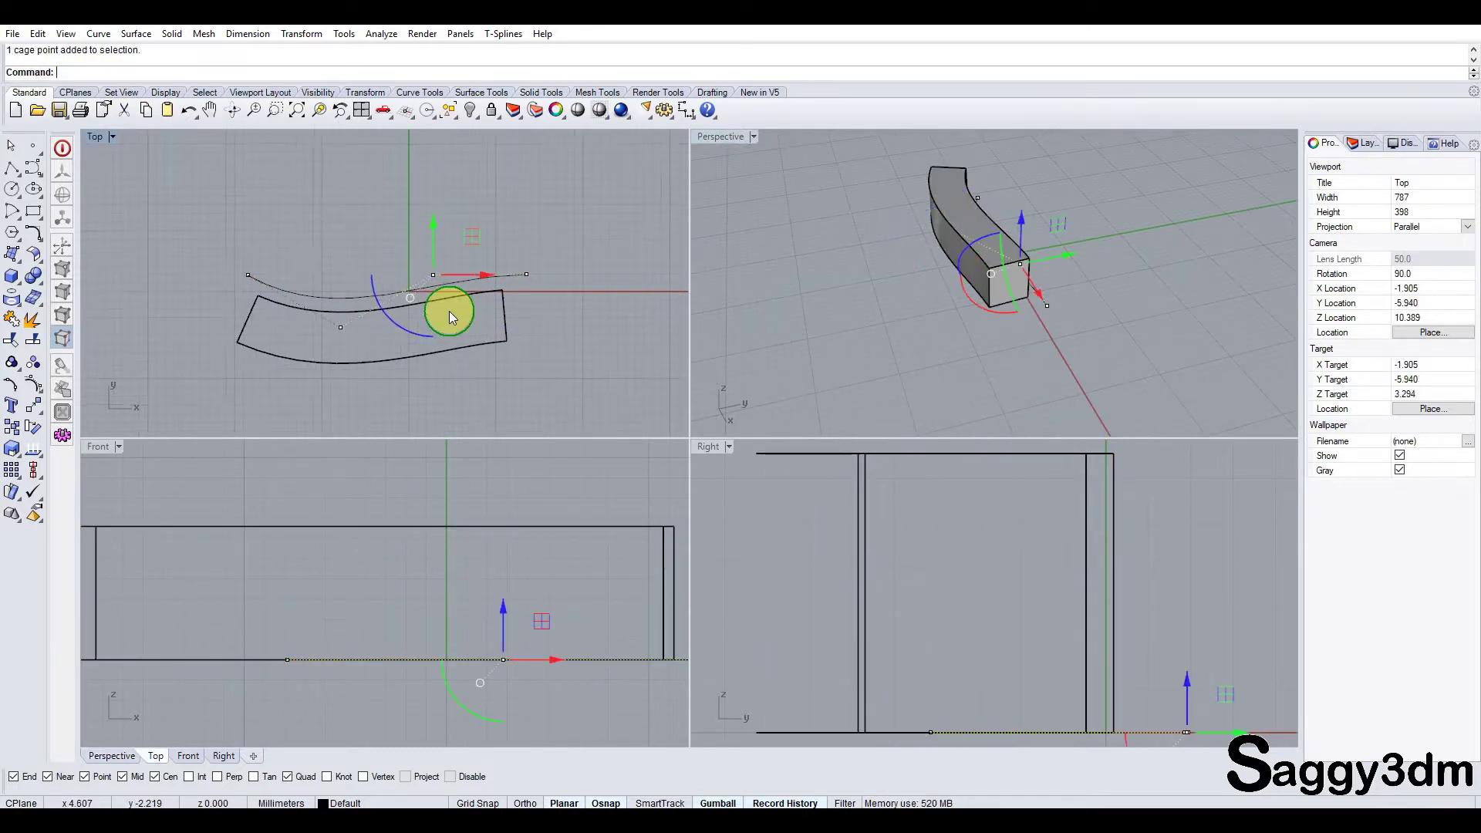
pyautogui.moveTo(472, 236); pyautogui.dragTo(469, 180)
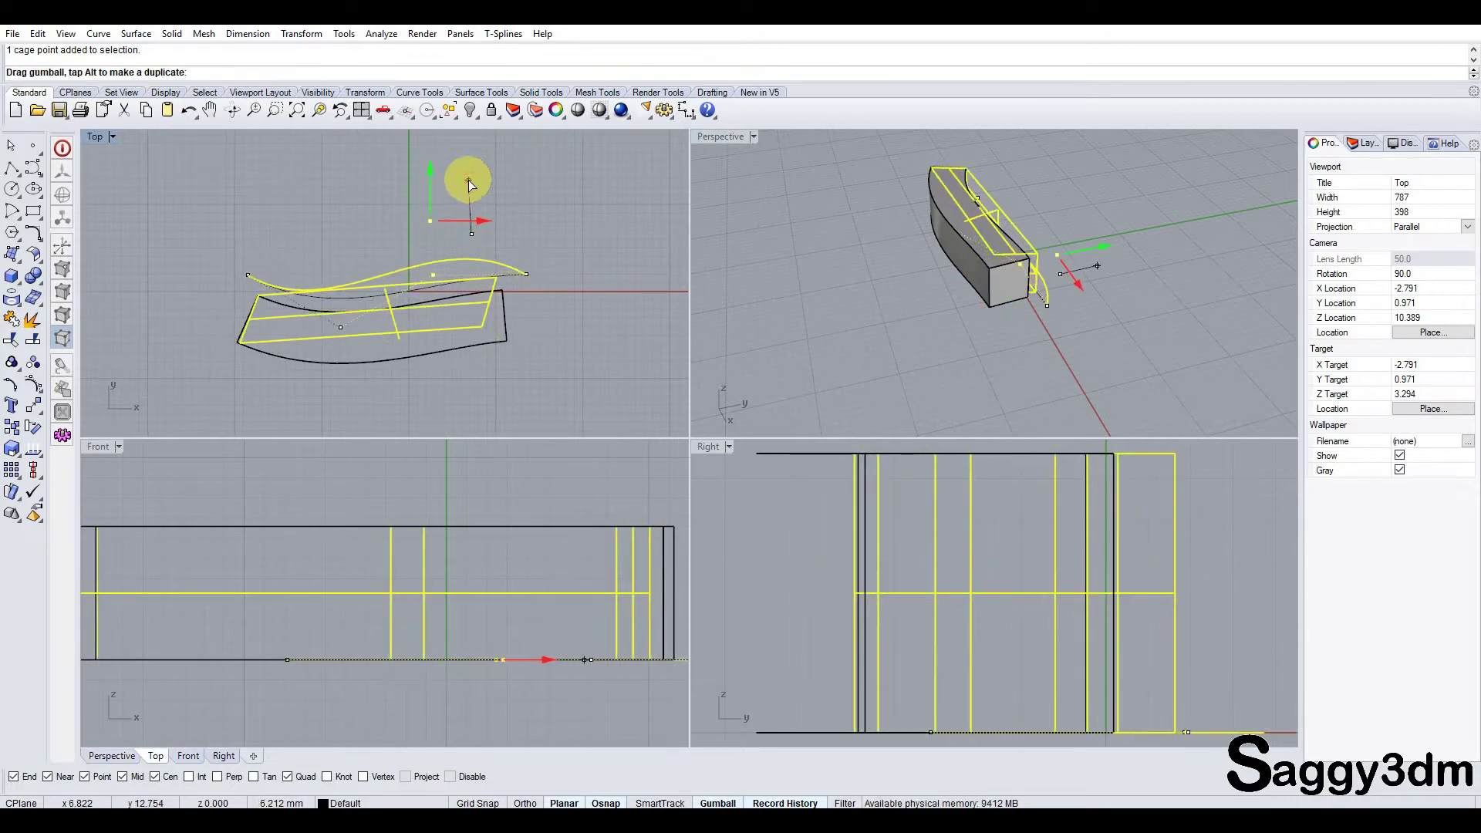
pyautogui.moveTo(928, 307); pyautogui.dragTo(895, 278, button='right')
pyautogui.scroll(-2, 437, 626)
pyautogui.scroll(1, 366, 613)
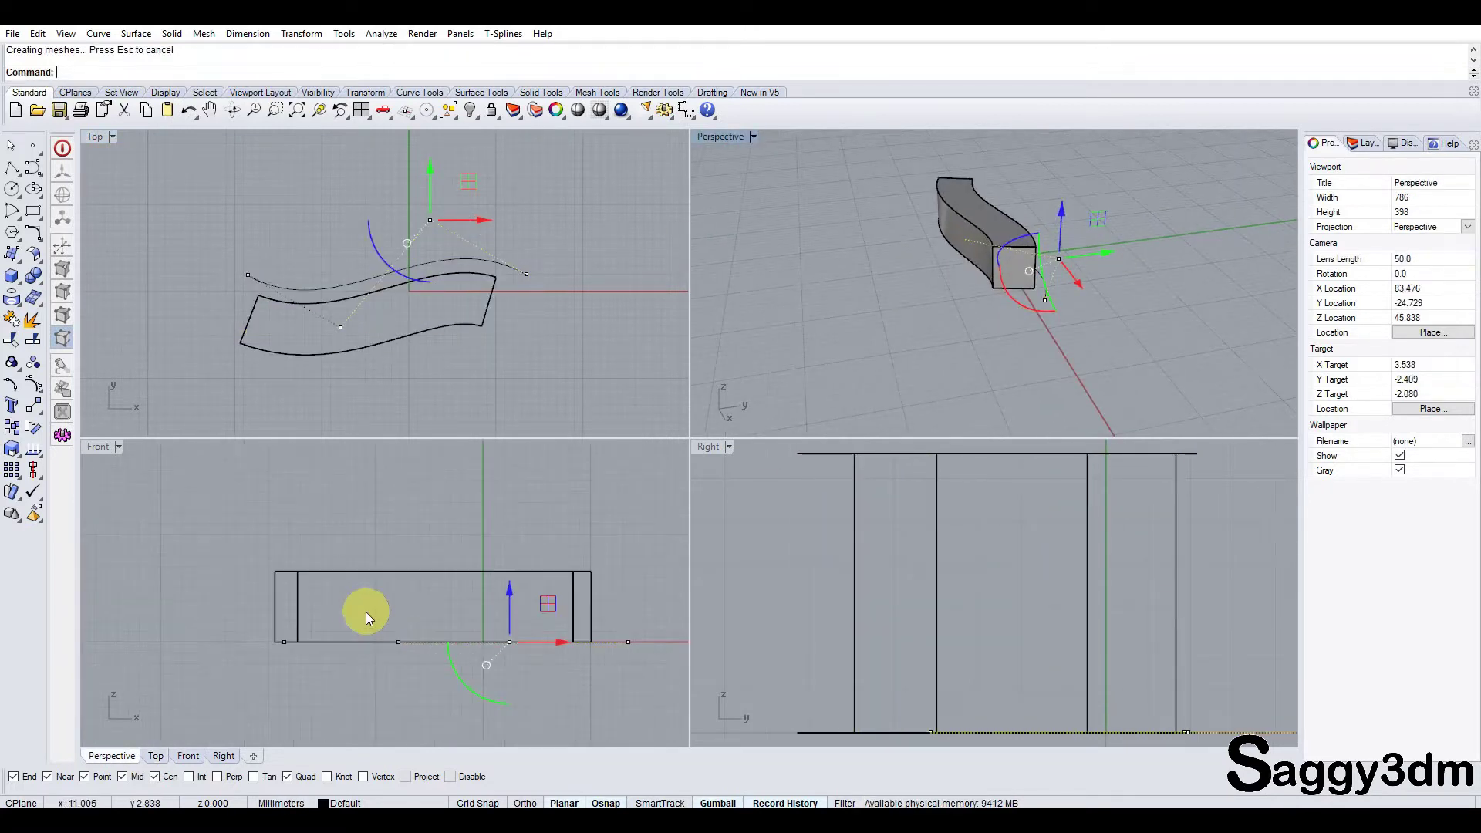
# Step: Raise one cage point and lower another in Perspective to further reshape the box
pyautogui.click(398, 642)
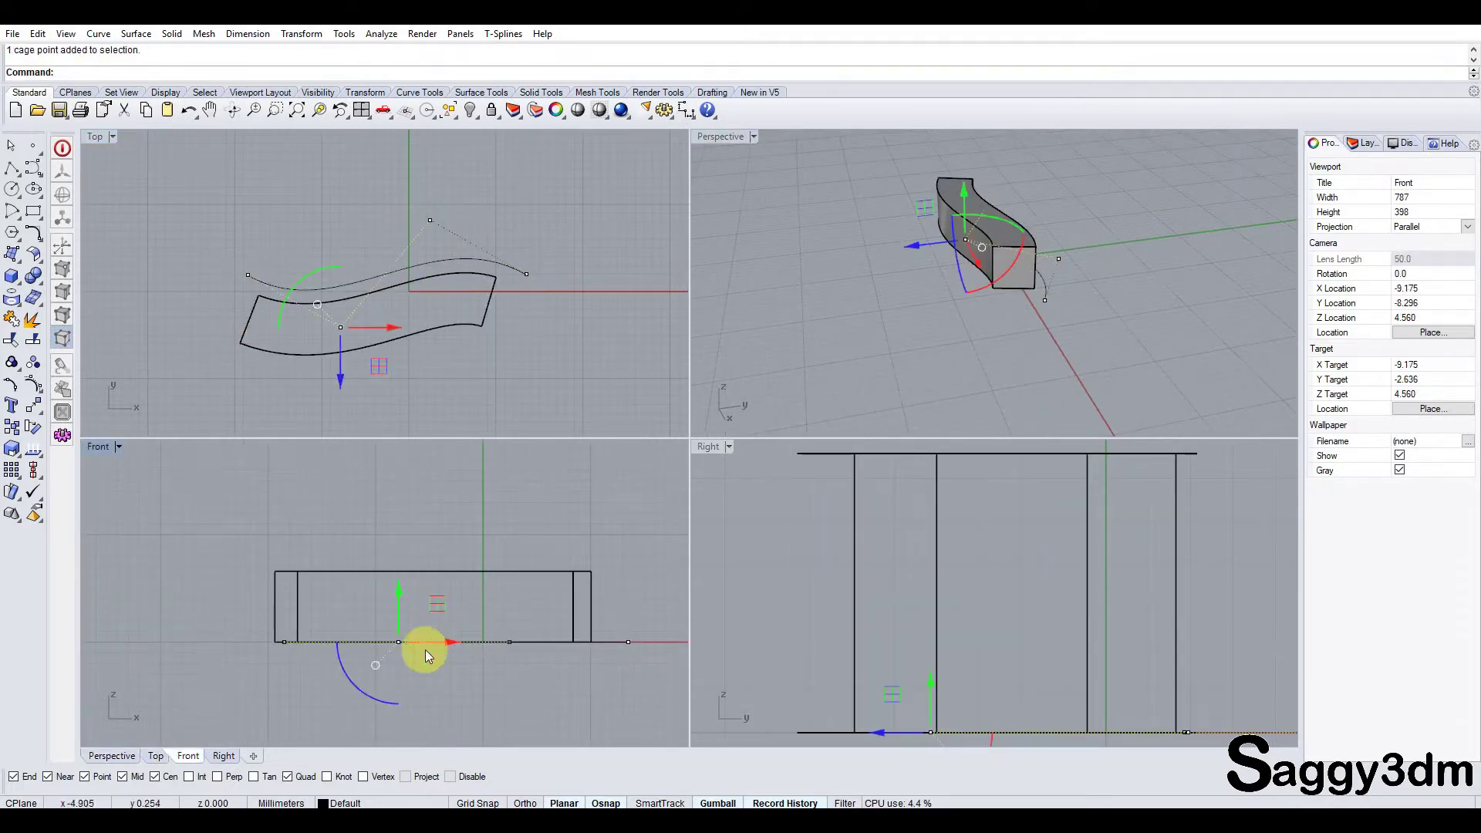
pyautogui.scroll(-3, 995, 659)
pyautogui.moveTo(1002, 332)
pyautogui.mouseDown(button='right')
pyautogui.moveTo(1122, 279)
pyautogui.moveTo(1050, 268)
pyautogui.mouseUp(button='right')
pyautogui.moveTo(1037, 208); pyautogui.dragTo(1040, 145)
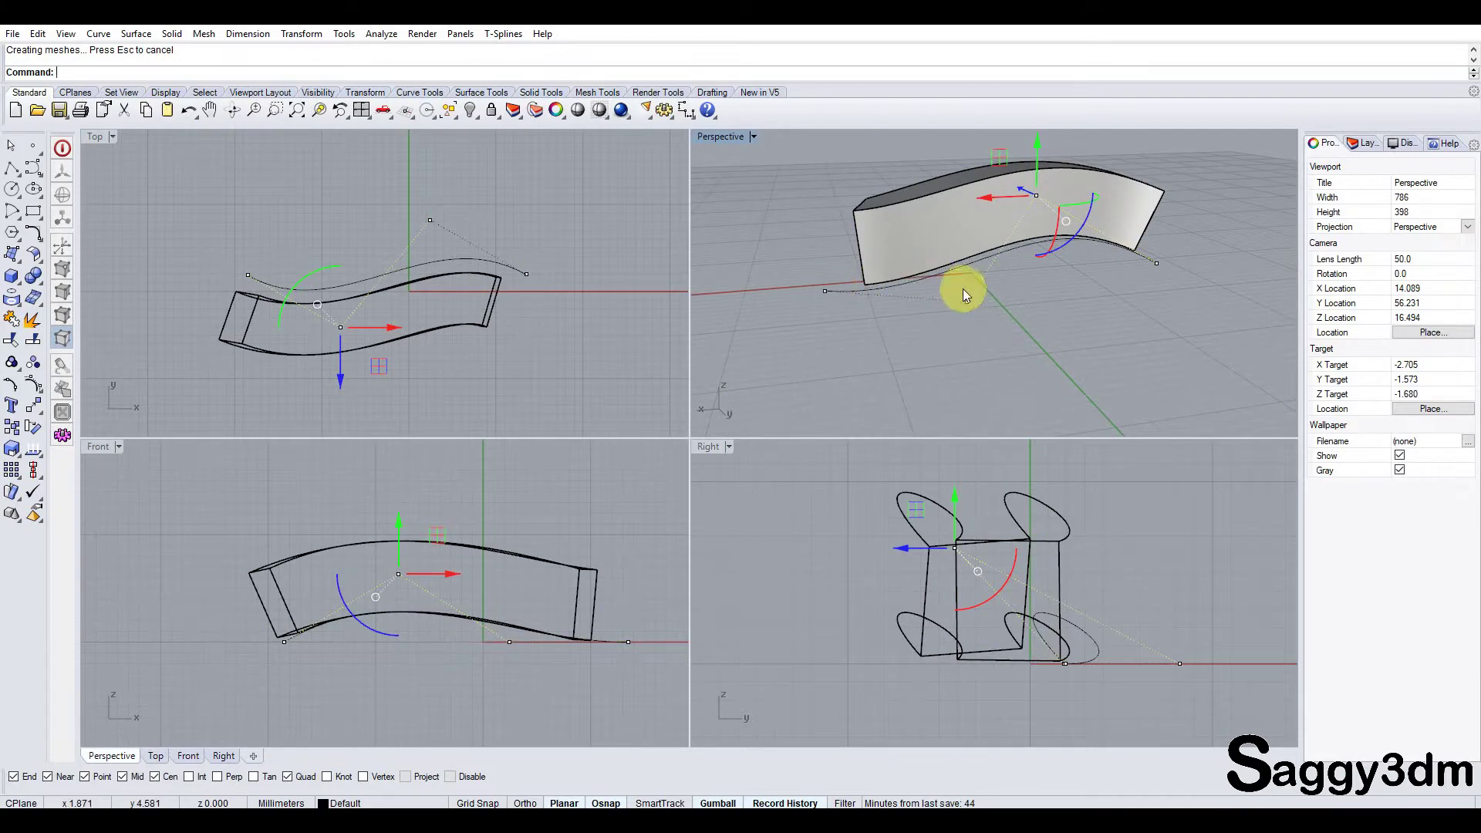
pyautogui.click(962, 240)
pyautogui.moveTo(965, 262); pyautogui.dragTo(974, 336)
pyautogui.moveTo(1031, 331)
pyautogui.mouseDown(button='right')
pyautogui.moveTo(842, 347)
pyautogui.moveTo(886, 424)
pyautogui.moveTo(887, 165)
pyautogui.moveTo(838, 170)
pyautogui.mouseUp(button='right')
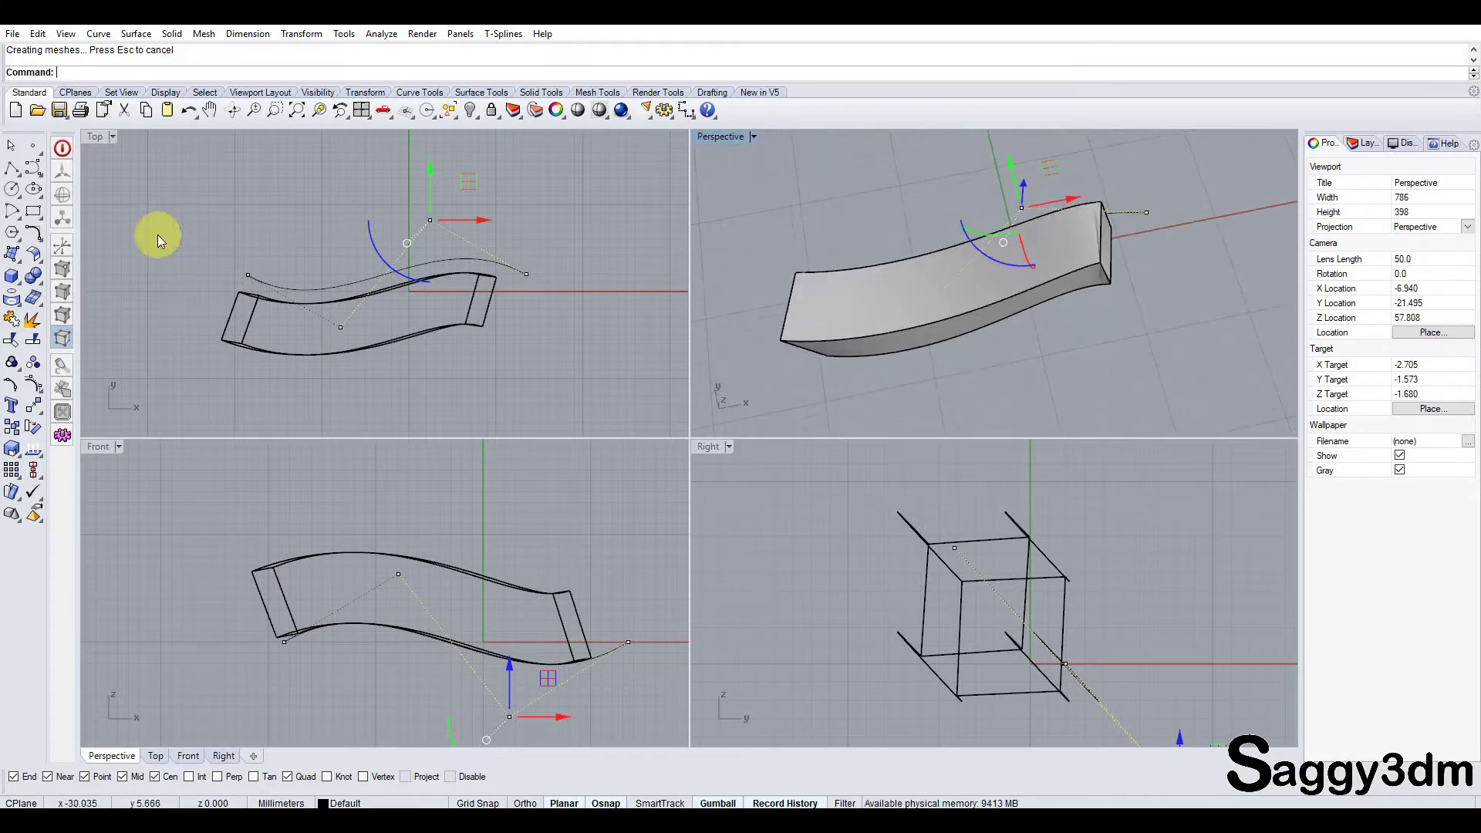
# Step: Stretch the right end outward and push a middle cage point down to deepen the wave
pyautogui.click(247, 275)
pyautogui.moveTo(284, 238); pyautogui.dragTo(234, 226)
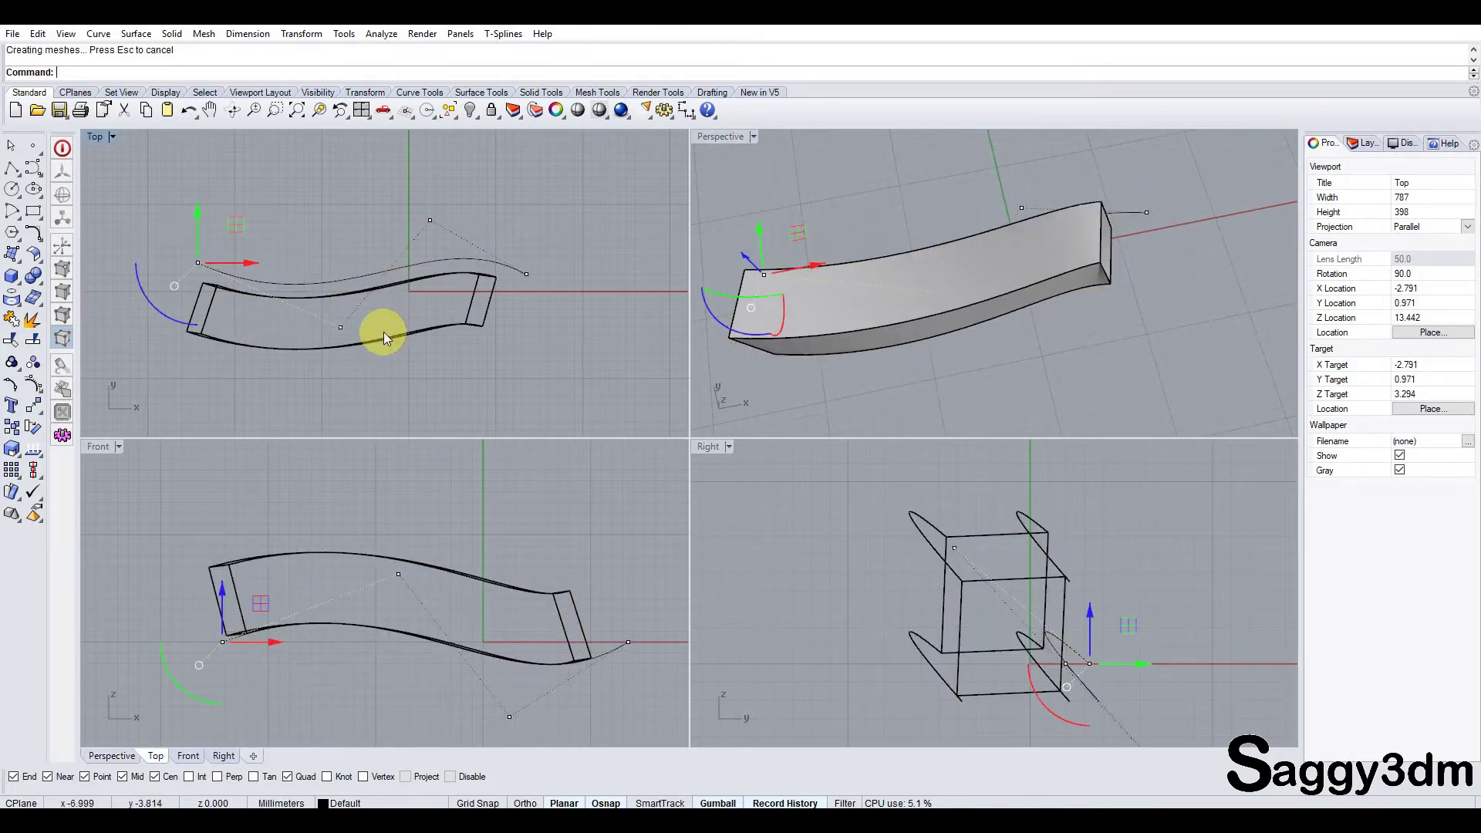
pyautogui.moveTo(846, 330)
pyautogui.mouseDown(button='right')
pyautogui.moveTo(952, 265)
pyautogui.moveTo(1124, 239)
pyautogui.mouseUp(button='right')
pyautogui.click(1159, 242)
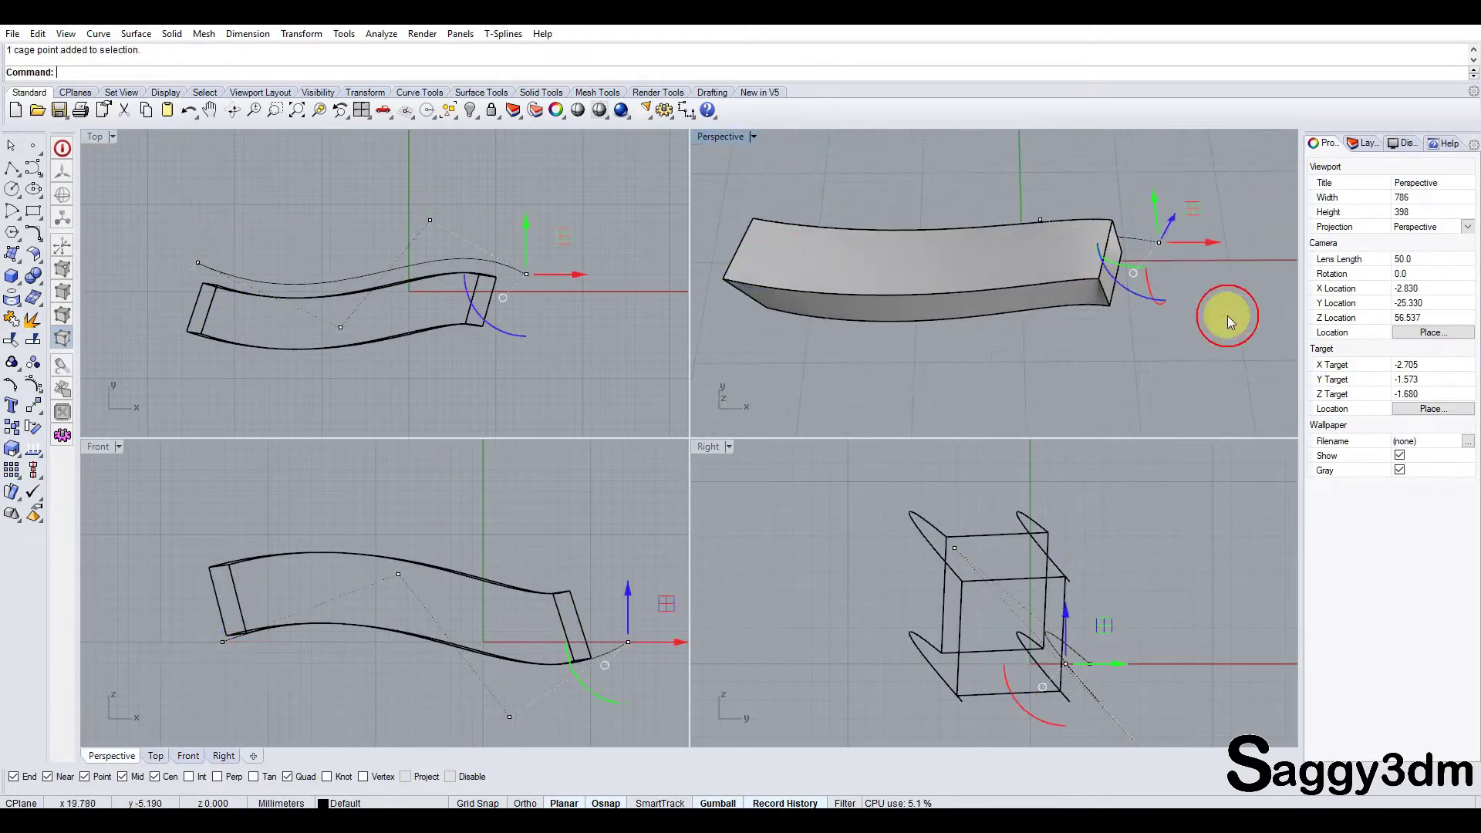
pyautogui.moveTo(1196, 207); pyautogui.dragTo(1253, 222)
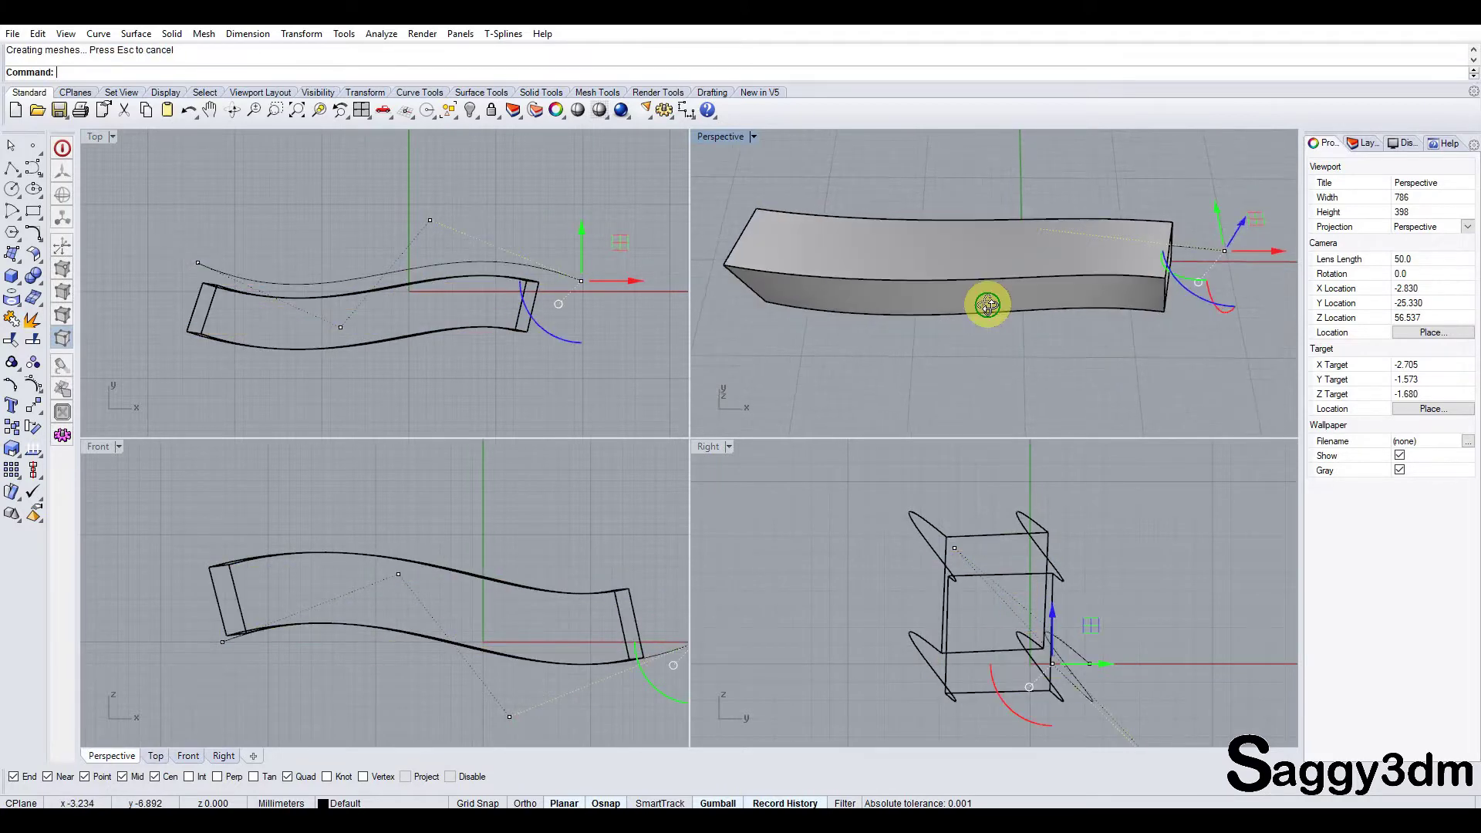
pyautogui.moveTo(987, 305)
pyautogui.mouseDown(button='right')
pyautogui.moveTo(903, 206)
pyautogui.moveTo(1243, 198)
pyautogui.moveTo(929, 217)
pyautogui.moveTo(799, 304)
pyautogui.mouseUp(button='right')
pyautogui.click(341, 326)
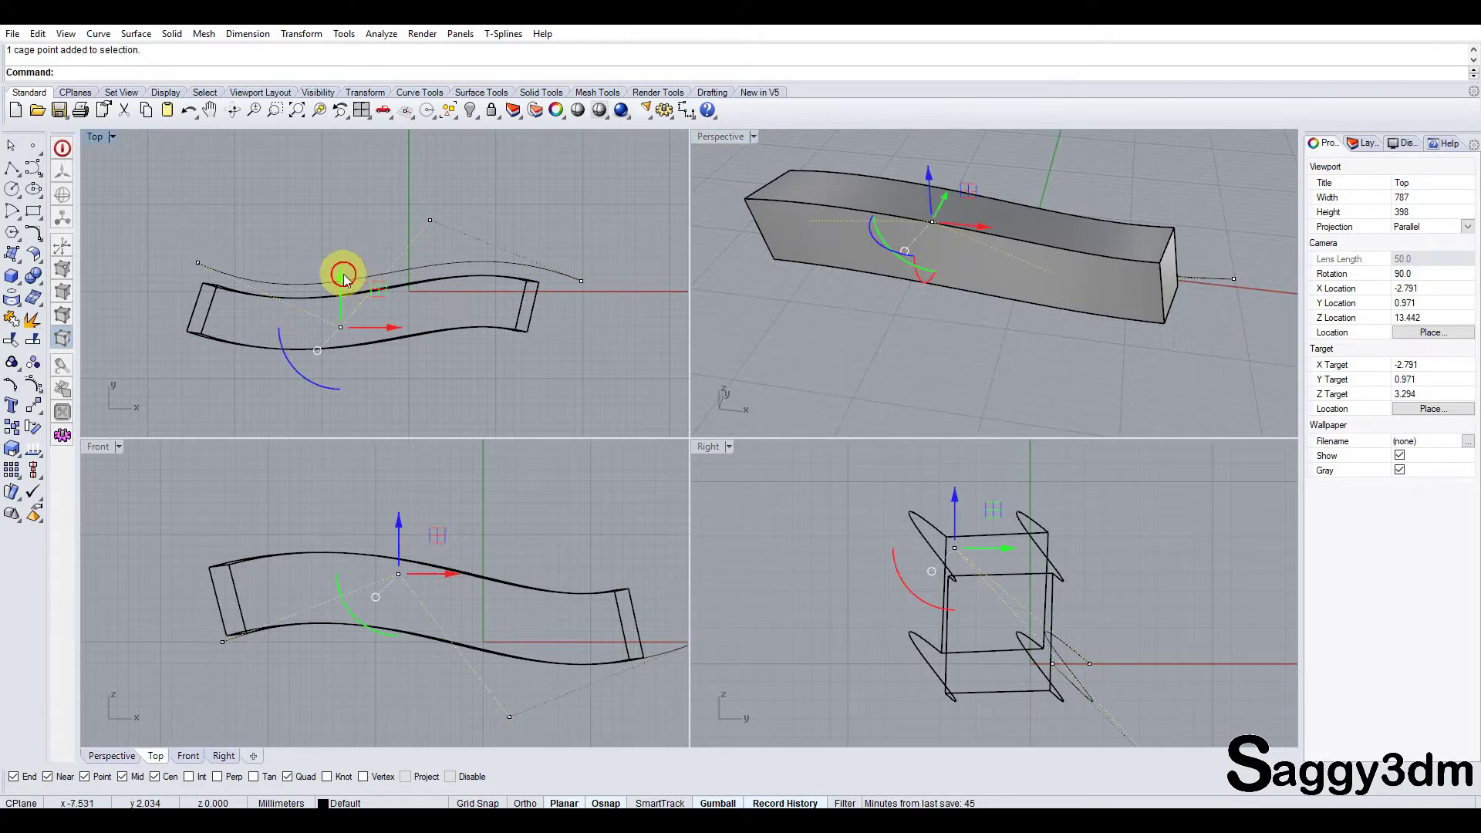
pyautogui.moveTo(345, 279); pyautogui.dragTo(345, 311)
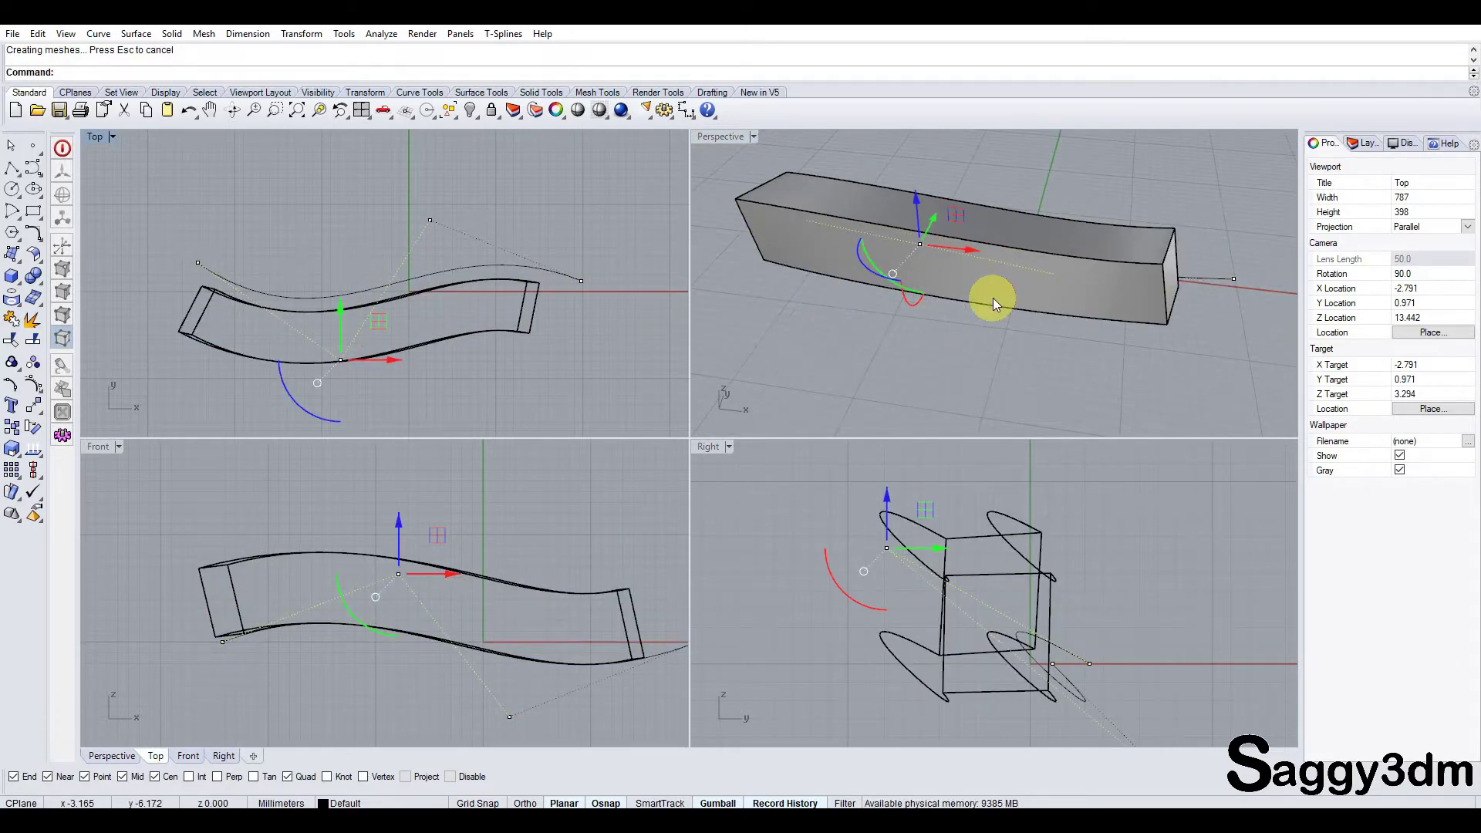
pyautogui.moveTo(993, 297)
pyautogui.mouseDown(button='right')
pyautogui.moveTo(876, 270)
pyautogui.moveTo(801, 314)
pyautogui.moveTo(874, 328)
pyautogui.mouseUp(button='right')
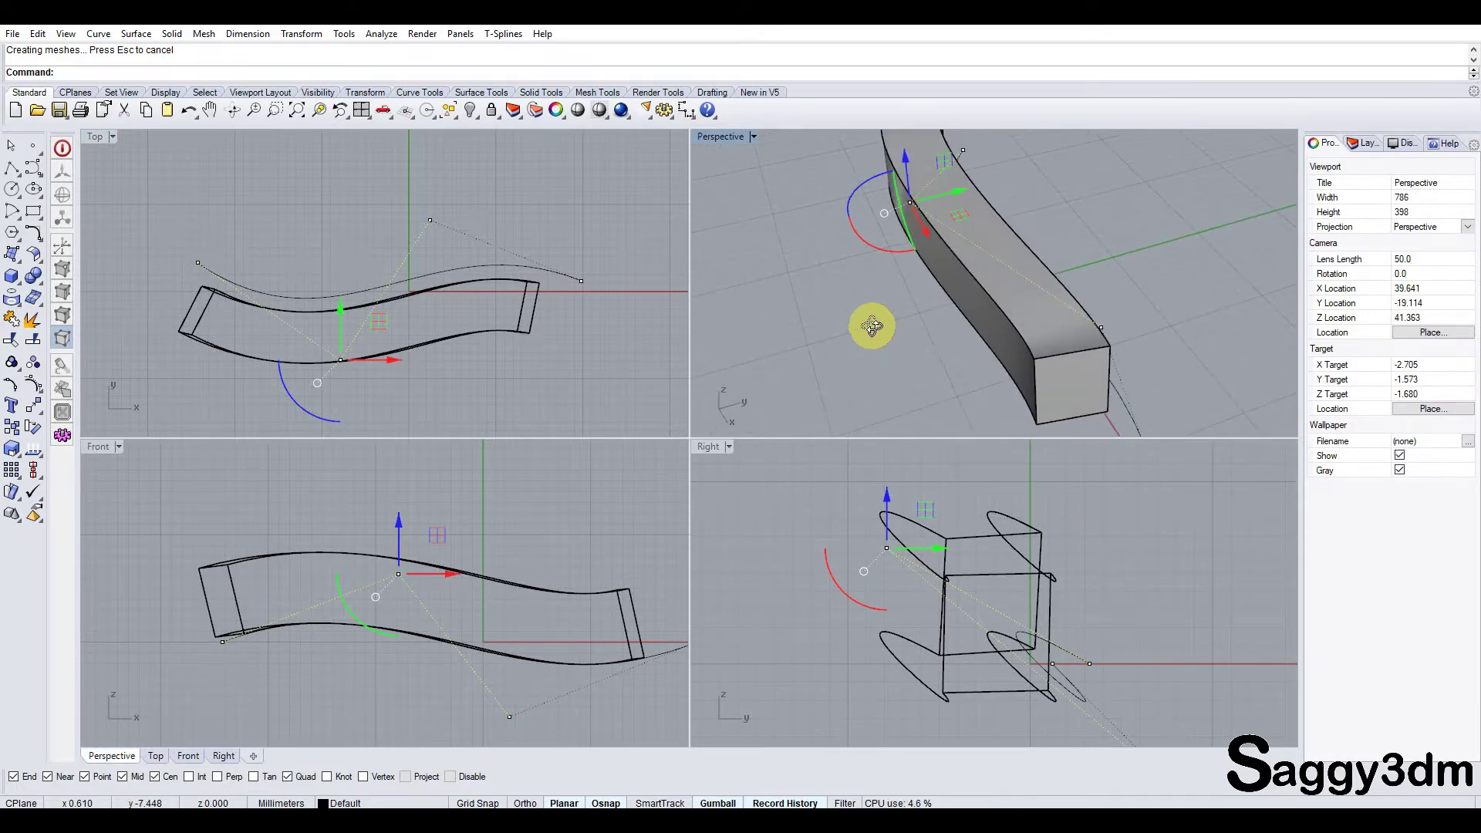
pyautogui.scroll(-2, 1045, 318)
pyautogui.click(971, 322)
pyautogui.scroll(-2, 1066, 294)
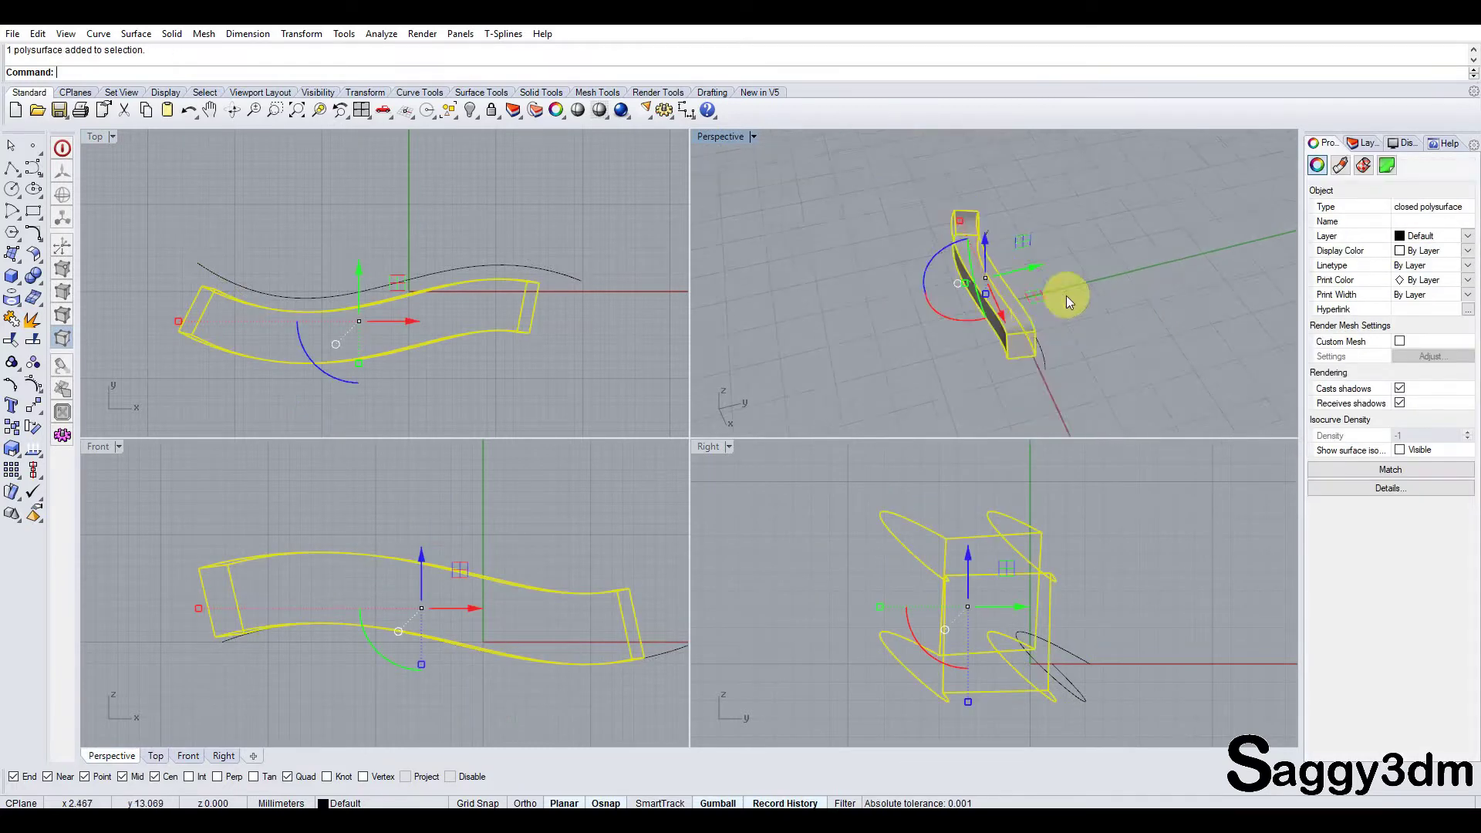
pyautogui.moveTo(1066, 295); pyautogui.dragTo(1006, 281, button='right')
pyautogui.moveTo(1035, 206); pyautogui.dragTo(1026, 250, button='right')
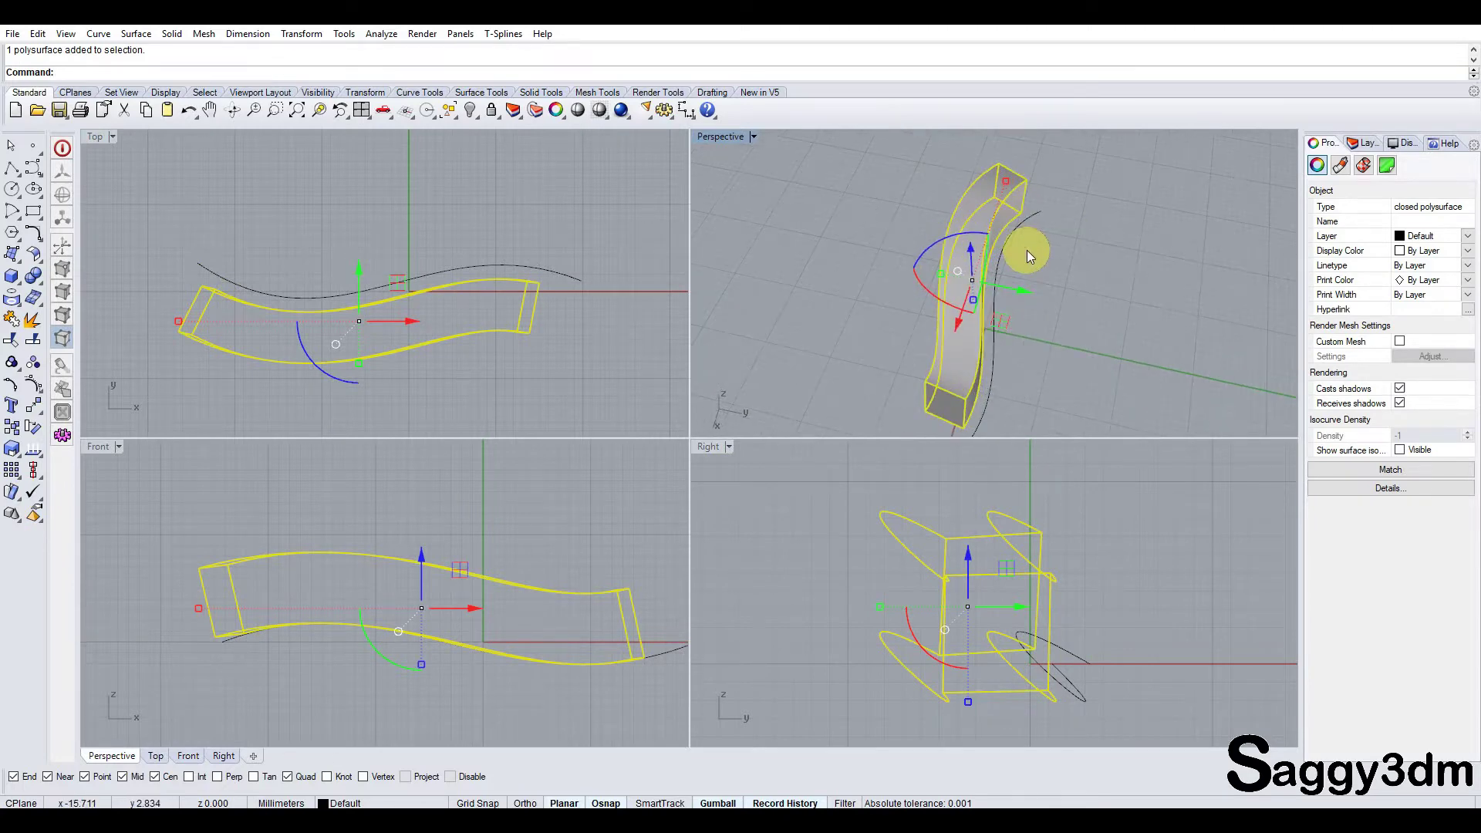
pyautogui.click(1032, 250)
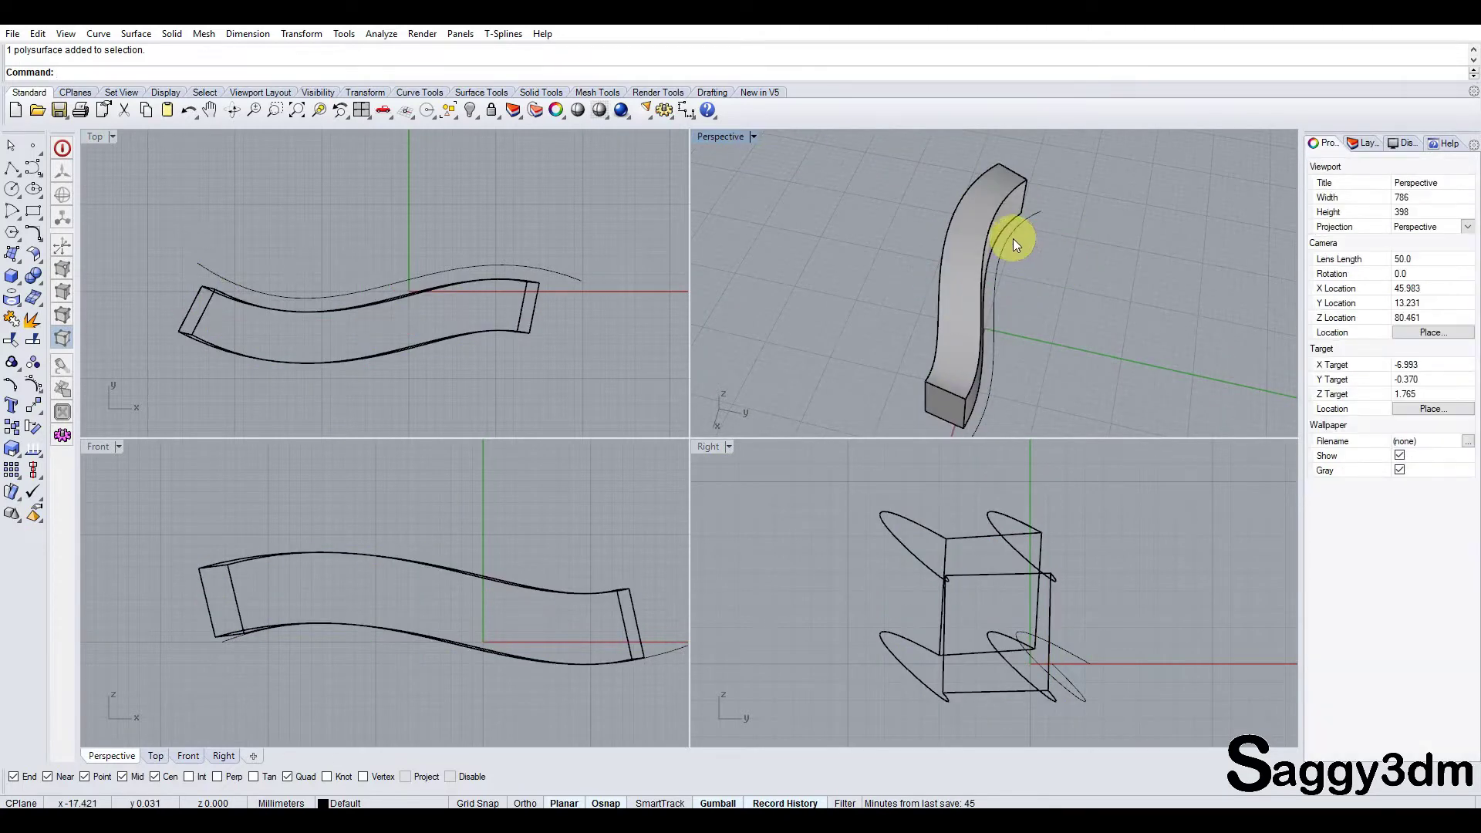
pyautogui.click(1012, 238)
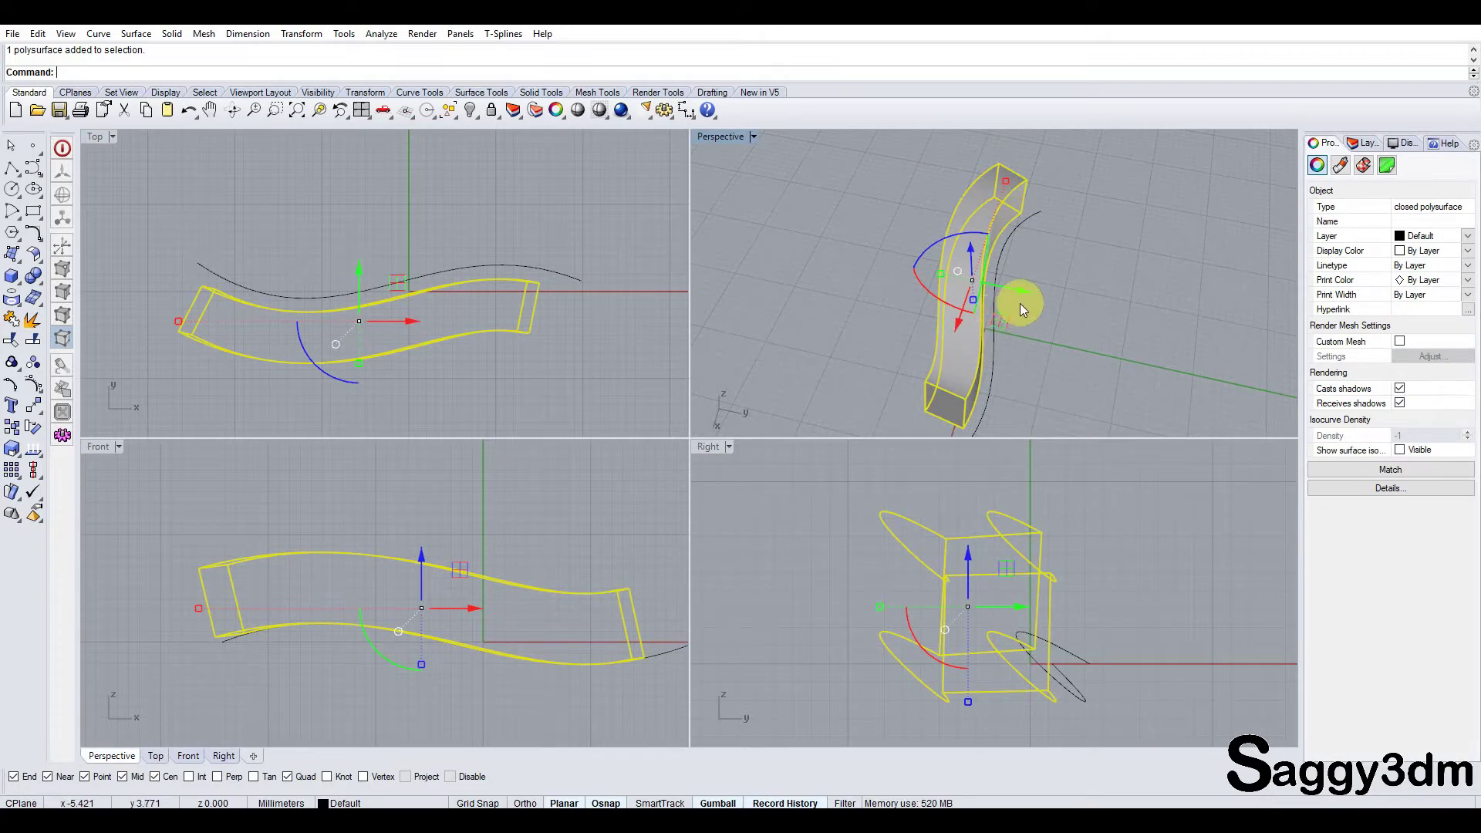
pyautogui.moveTo(1020, 303); pyautogui.dragTo(978, 283)
pyautogui.click(997, 308)
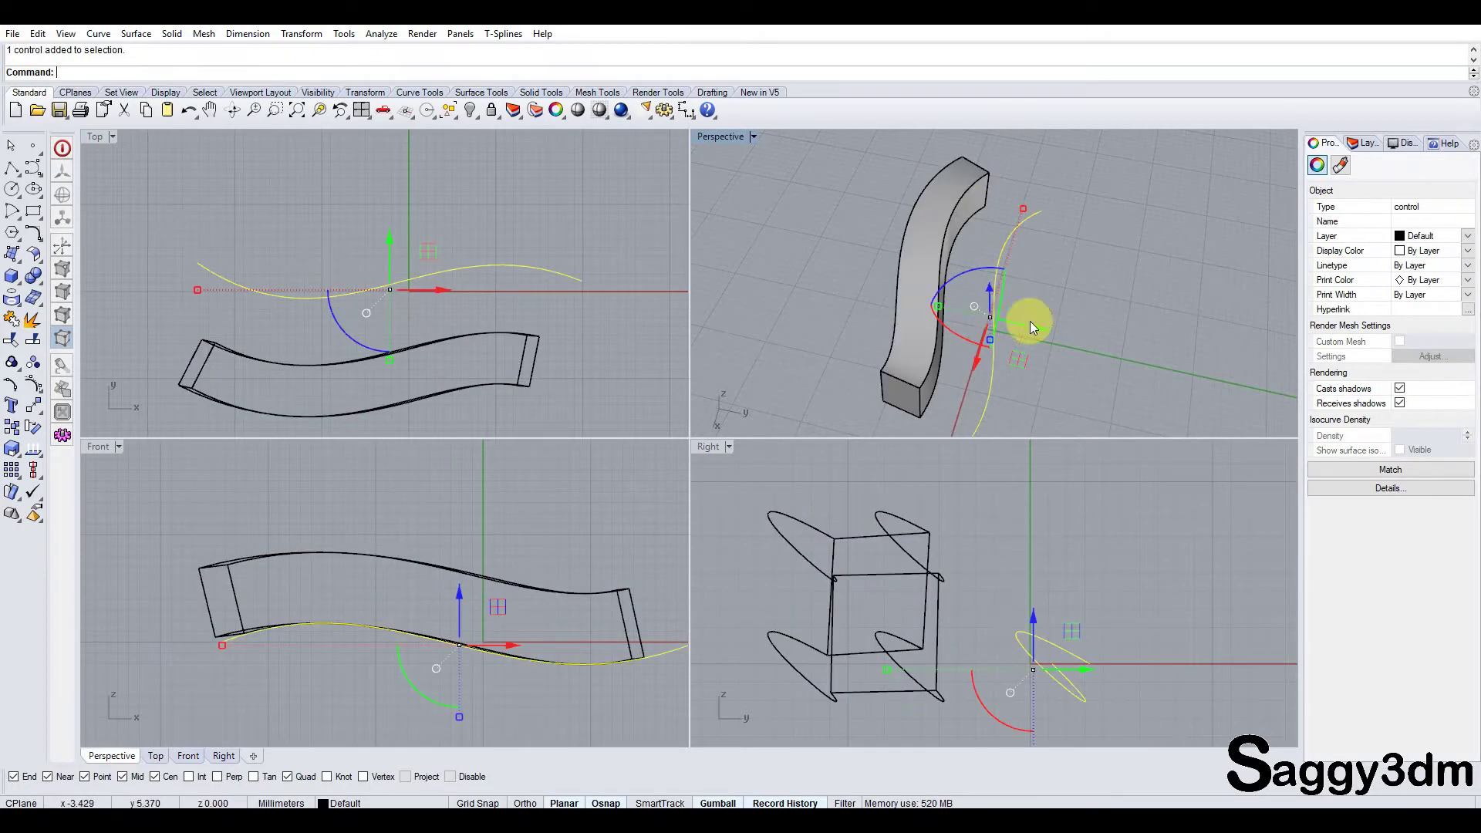
pyautogui.click(33, 383)
pyautogui.scroll(2, 1036, 363)
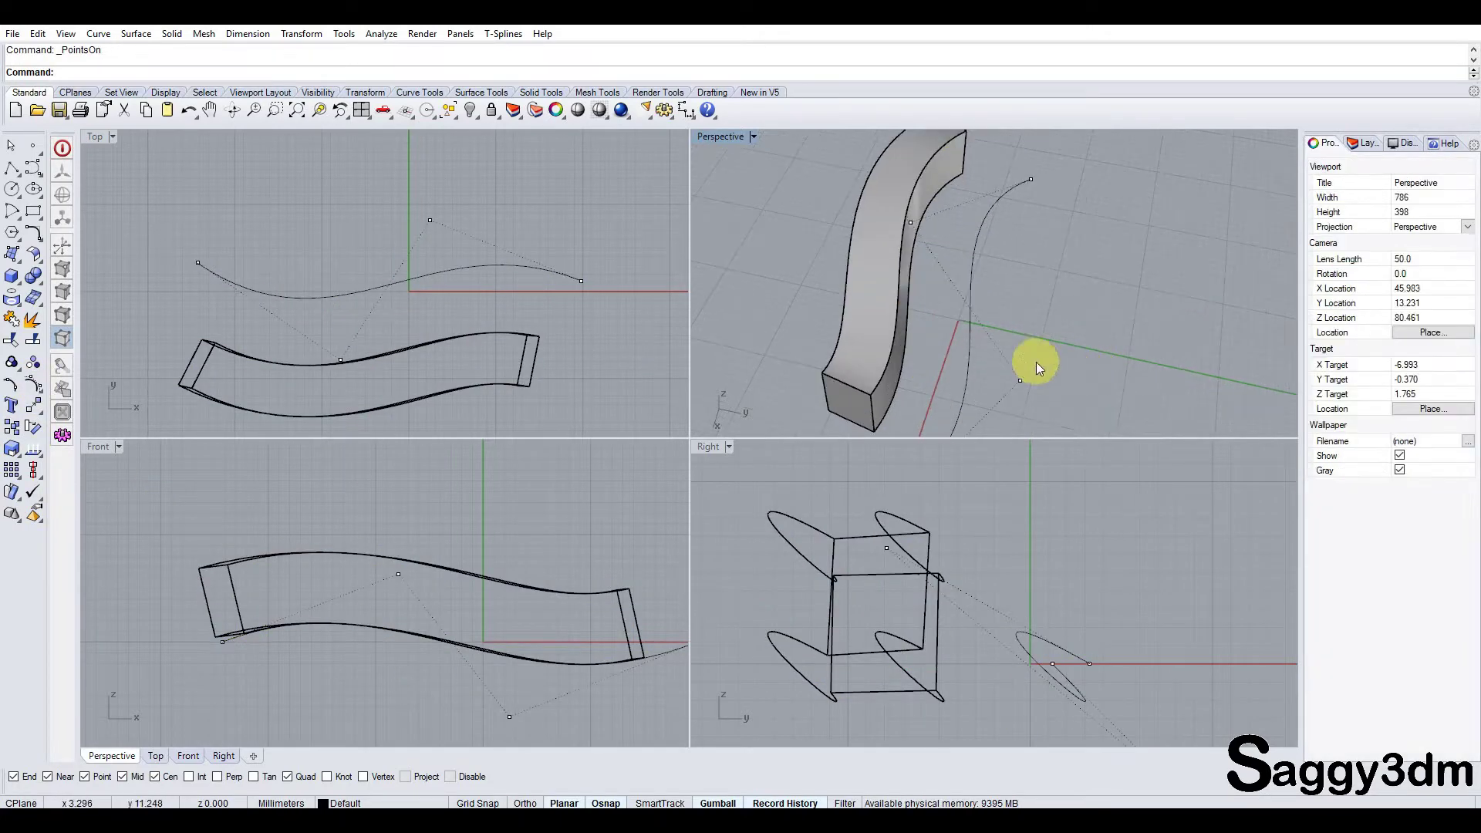
pyautogui.scroll(-2, 1043, 401)
pyautogui.click(1052, 387)
pyautogui.moveTo(1035, 364); pyautogui.dragTo(1035, 325)
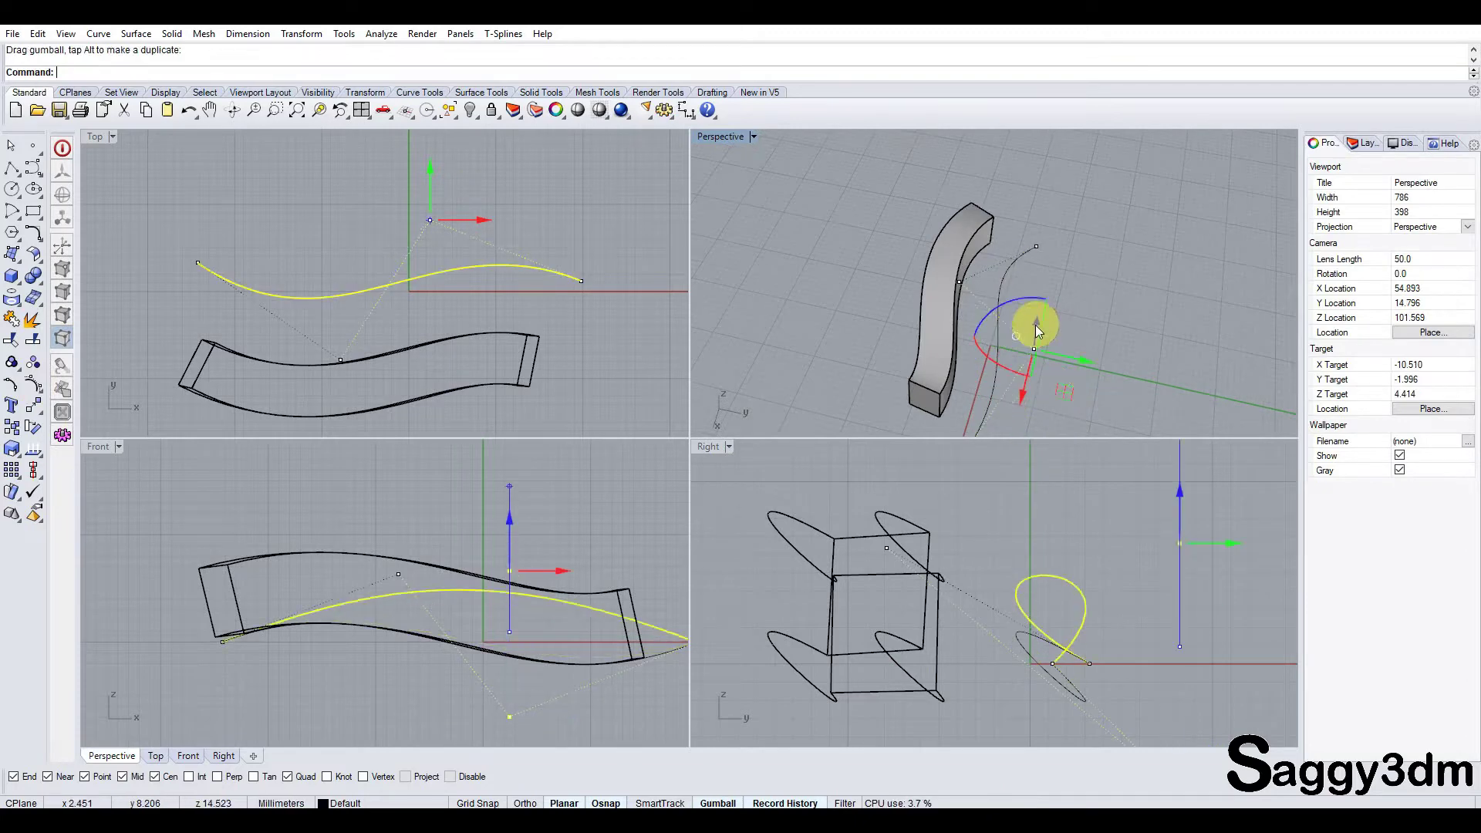
pyautogui.moveTo(1117, 386)
pyautogui.mouseDown(button='right')
pyautogui.moveTo(1065, 334)
pyautogui.moveTo(1097, 309)
pyautogui.mouseUp(button='right')
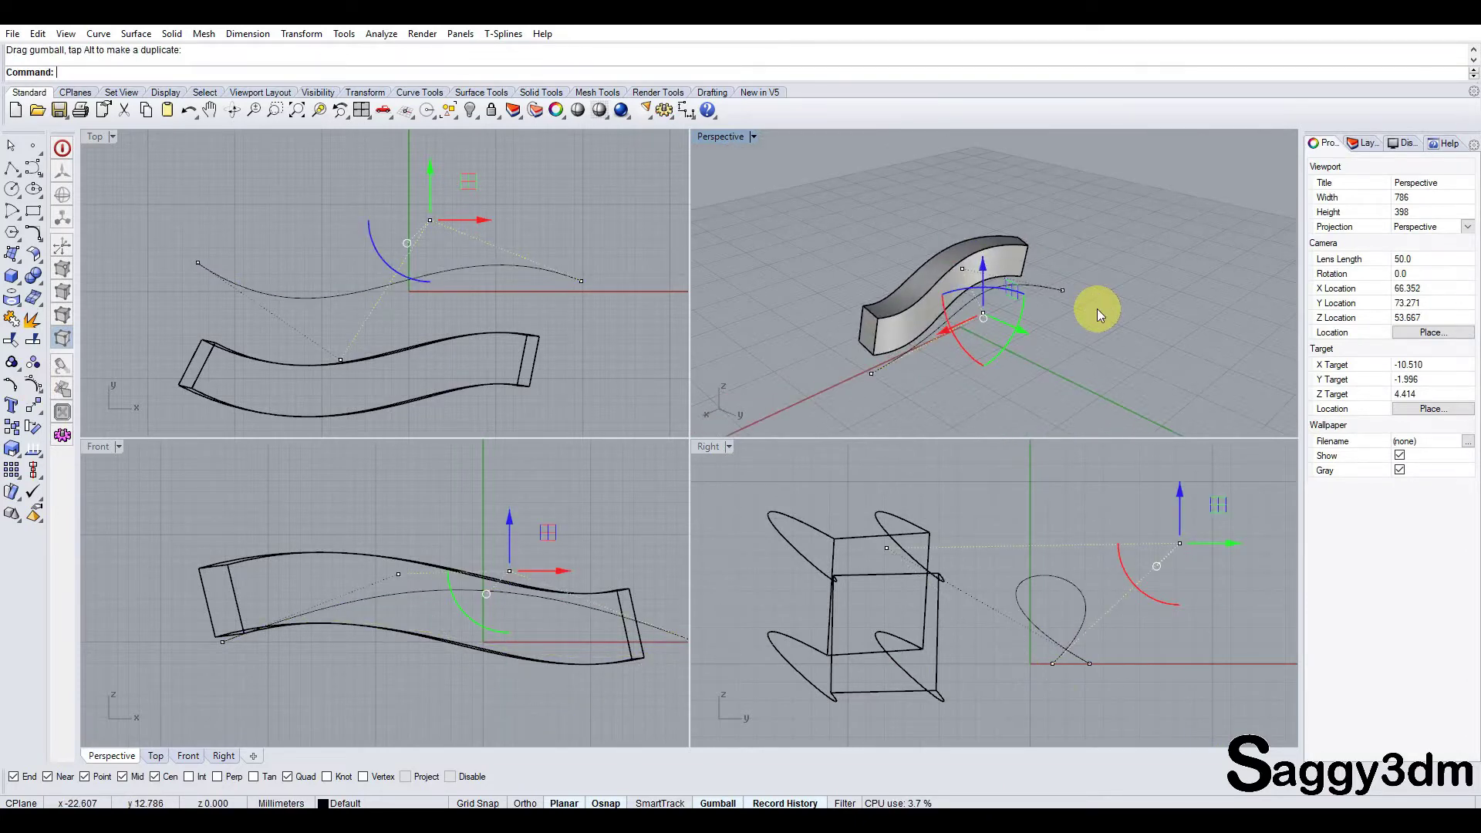
pyautogui.hotkey('ctrl', 'z')
pyautogui.hotkey('ctrl', 'z')
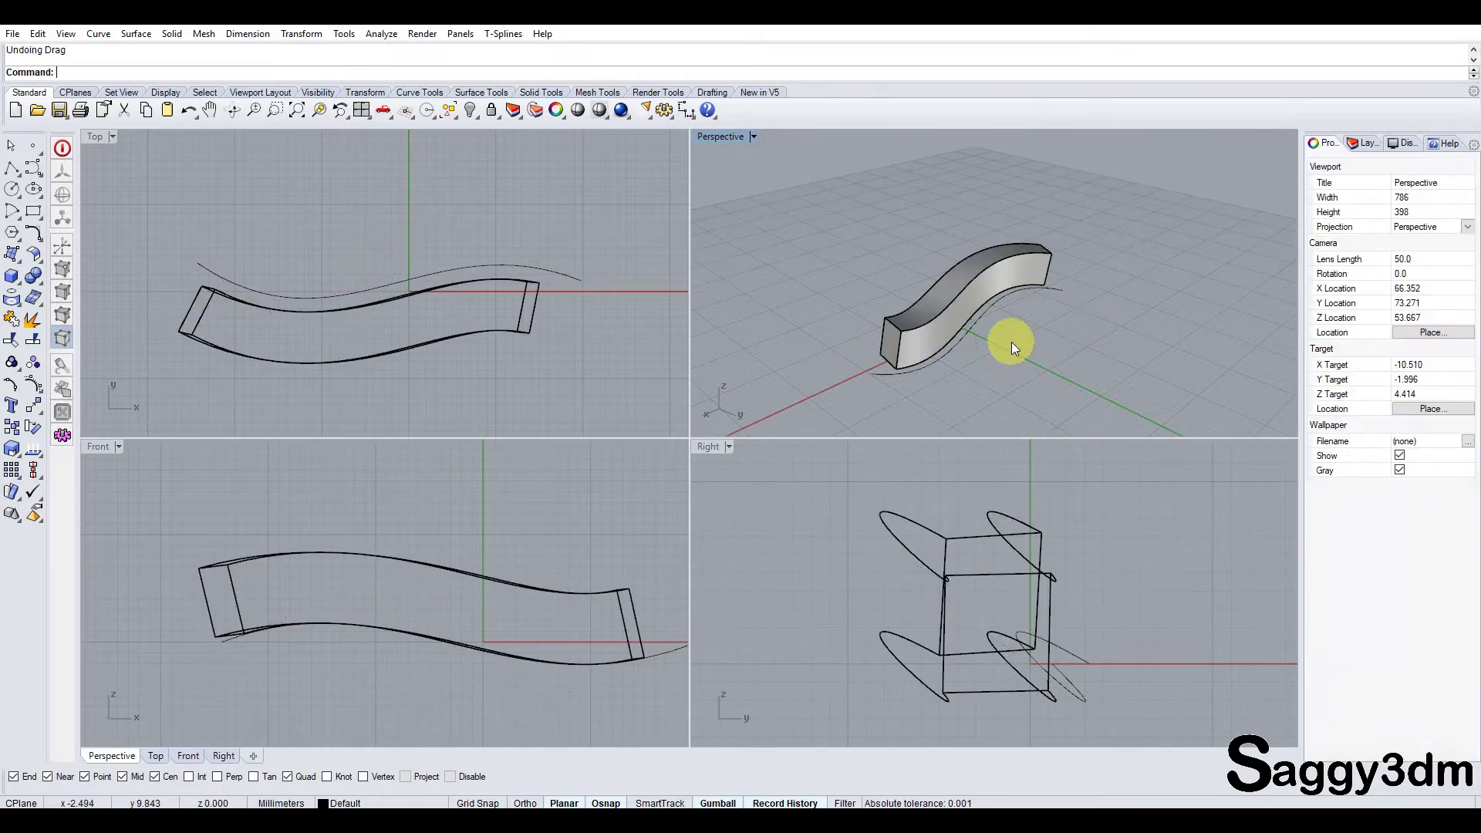
pyautogui.moveTo(1122, 193); pyautogui.dragTo(986, 286)
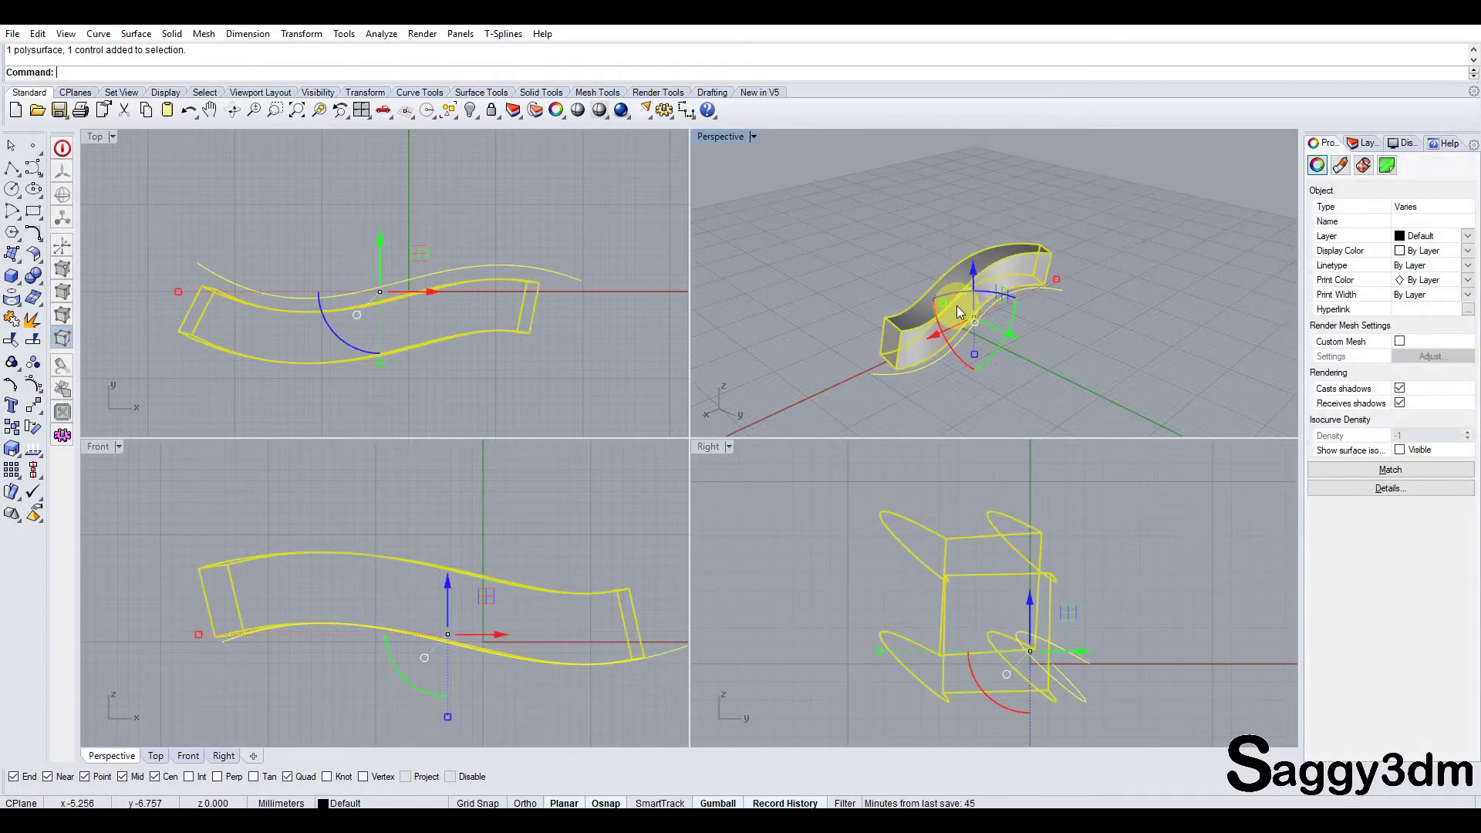
# Step: Undo the cage edits back to the plain straight box, zoom extents, and select it
pyautogui.press('Delete')
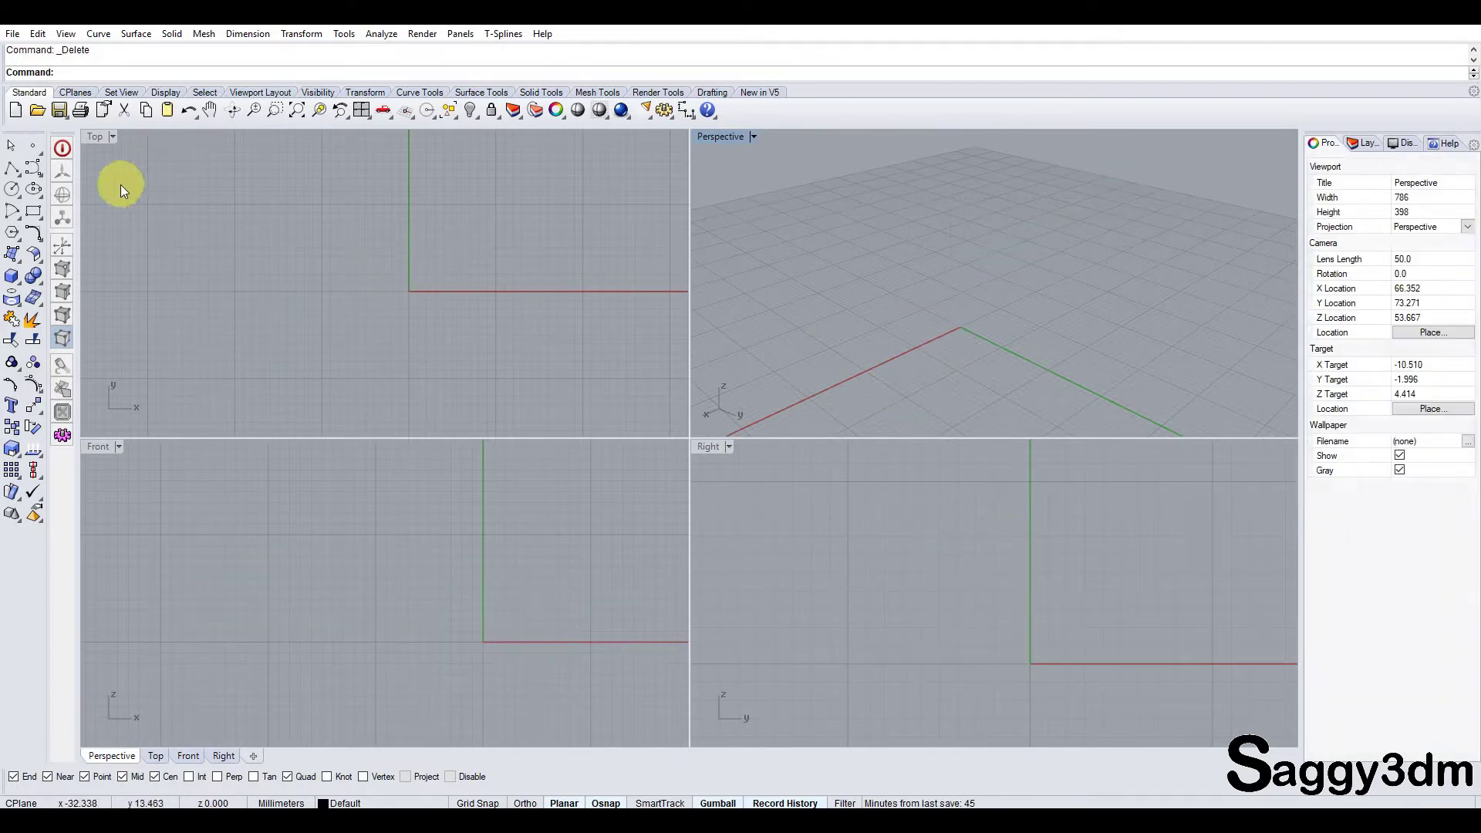
pyautogui.click(233, 243)
pyautogui.hotkey('ctrl', 'z')
pyautogui.hotkey('ctrl', 'z')
pyautogui.hotkey('ctrl', 'z')
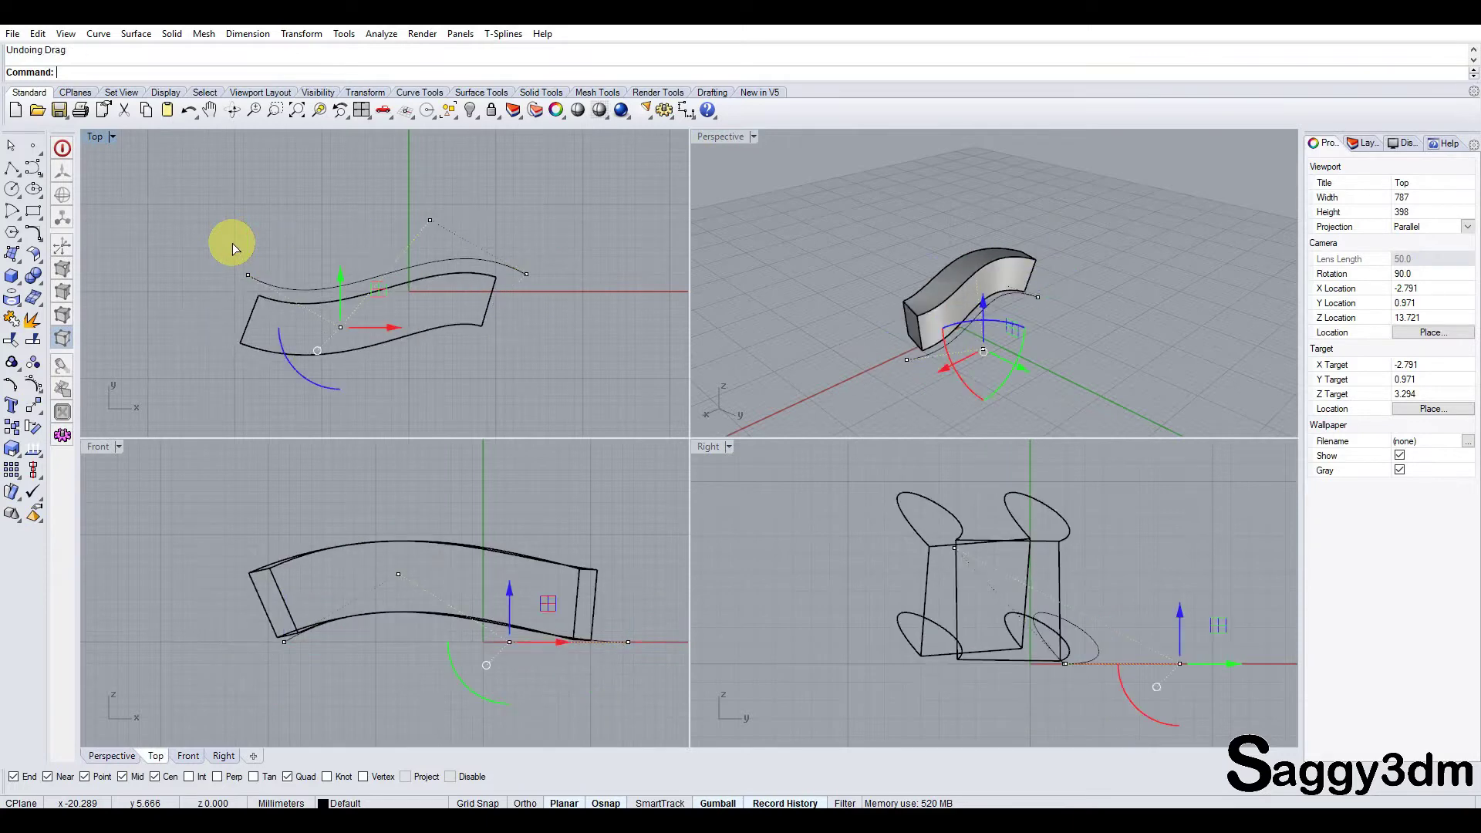
pyautogui.hotkey('ctrl', 'z')
pyautogui.hotkey('ctrl', 'z')
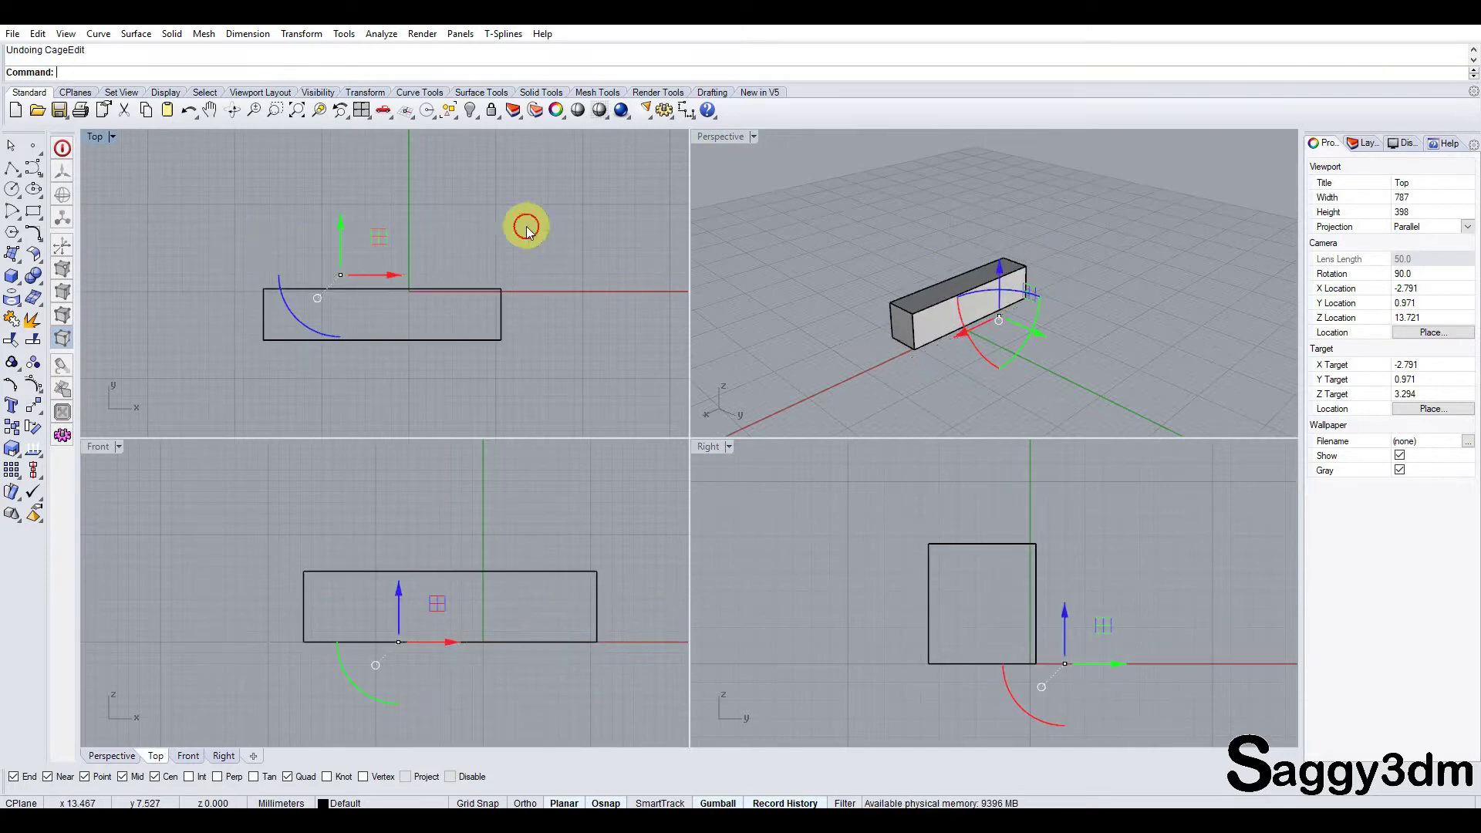
pyautogui.scroll(-3, 606, 257)
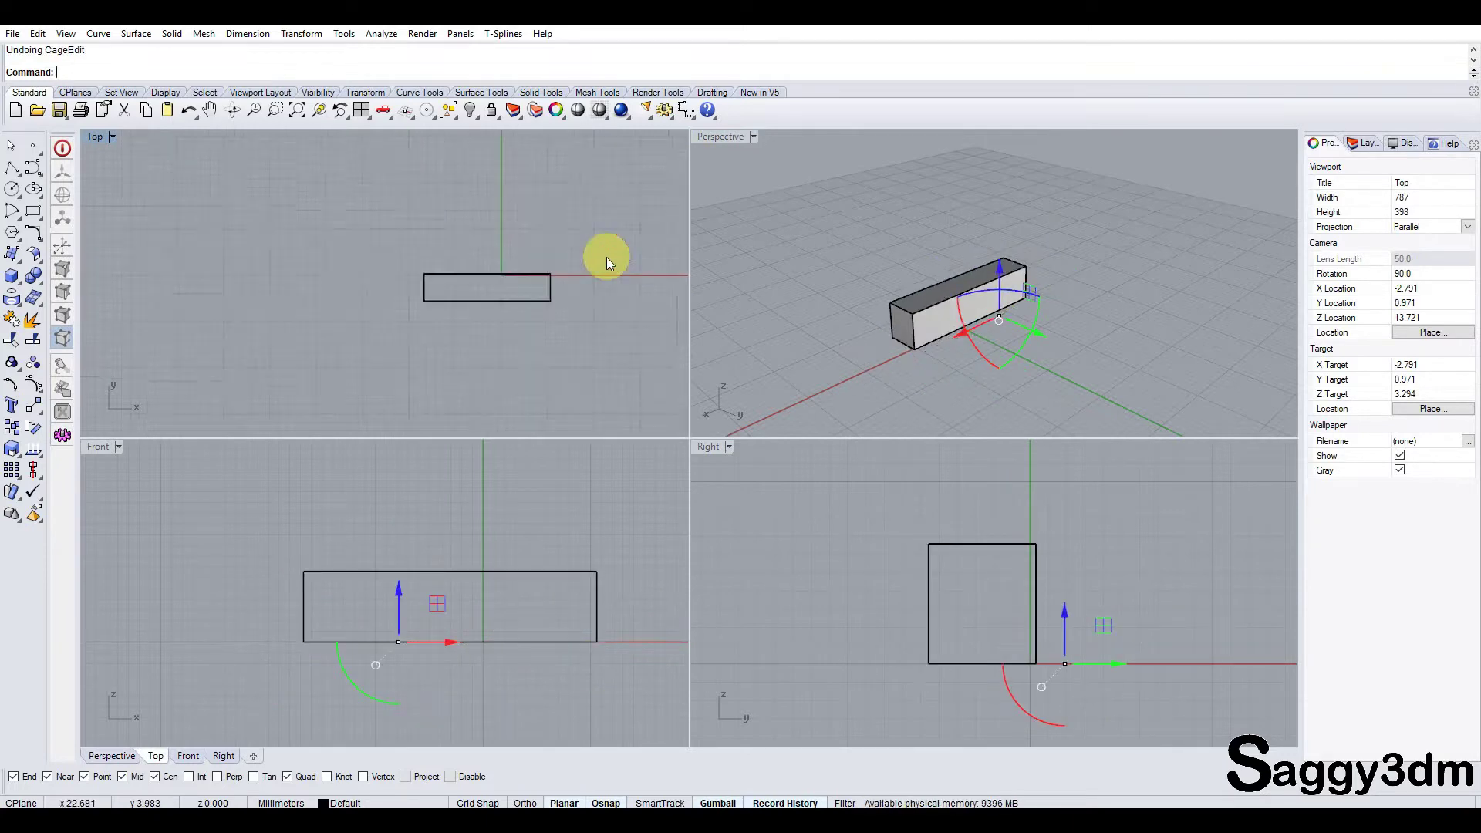
pyautogui.rightClick(360, 110)
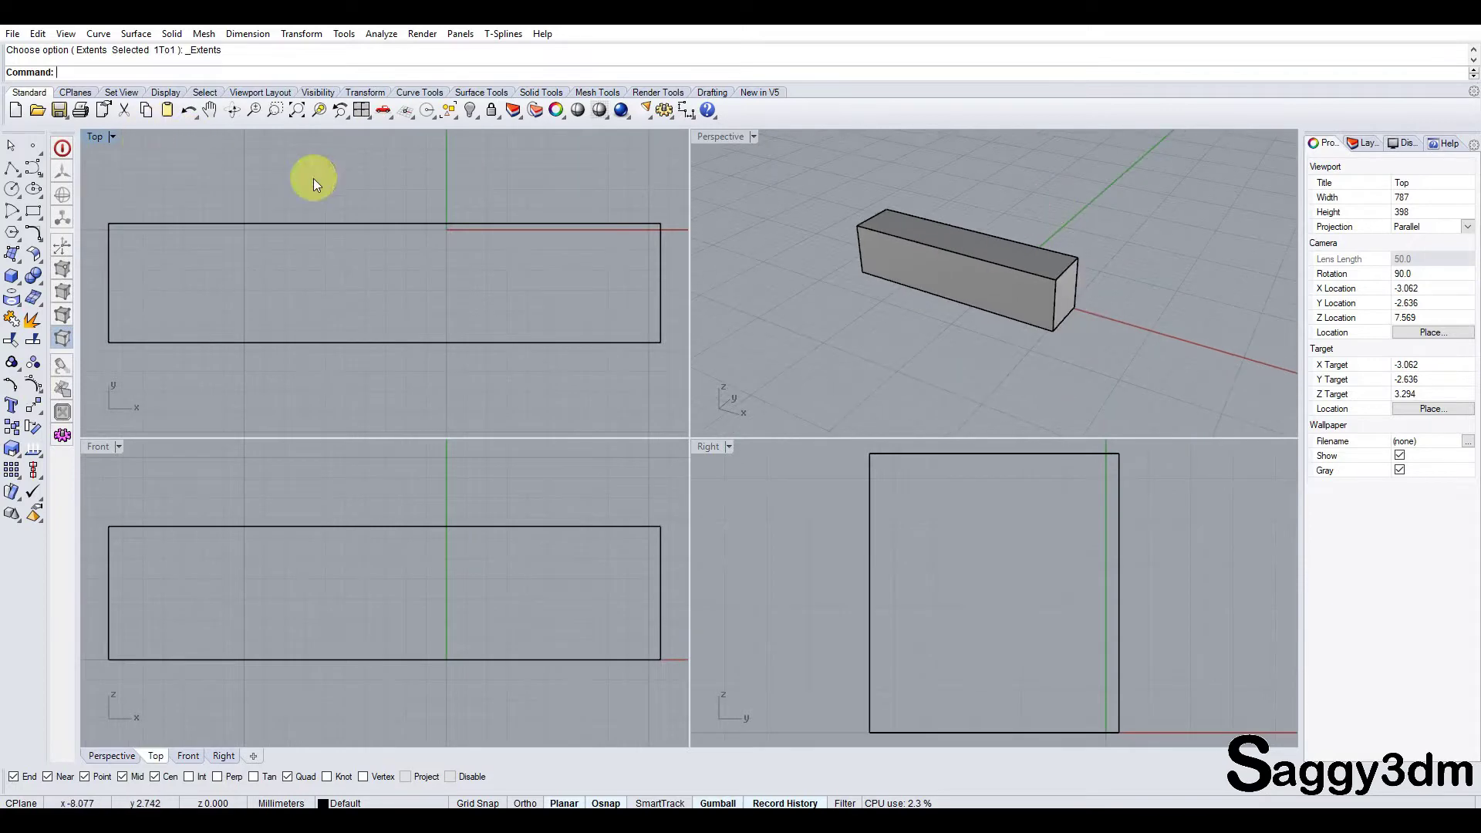
pyautogui.hotkey('ctrl', 'a')
# Step: CageEdit the box with a rectangle cage around it, default point counts, and a global region
pyautogui.rightClick(144, 72)
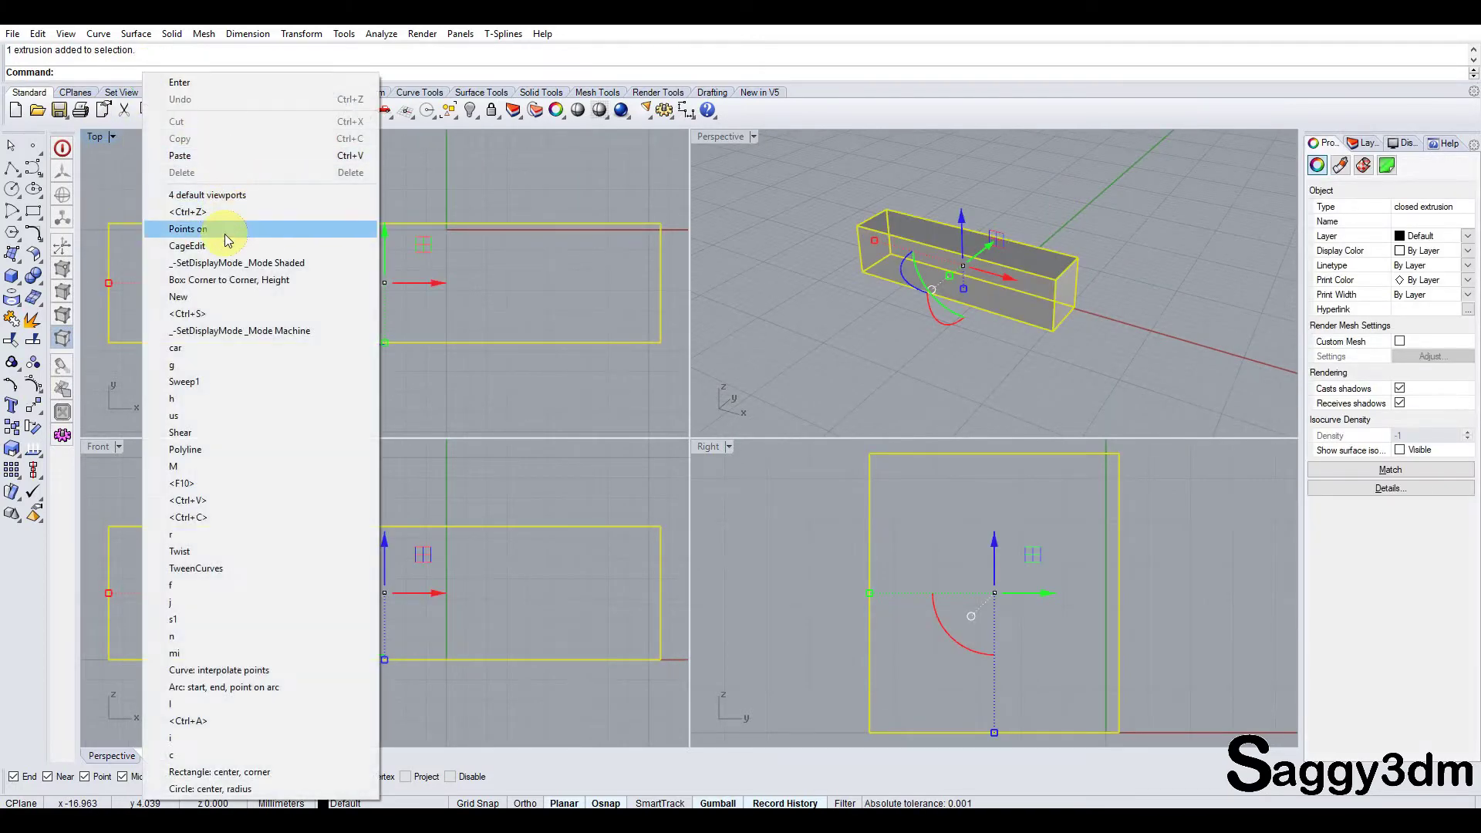
pyautogui.click(225, 246)
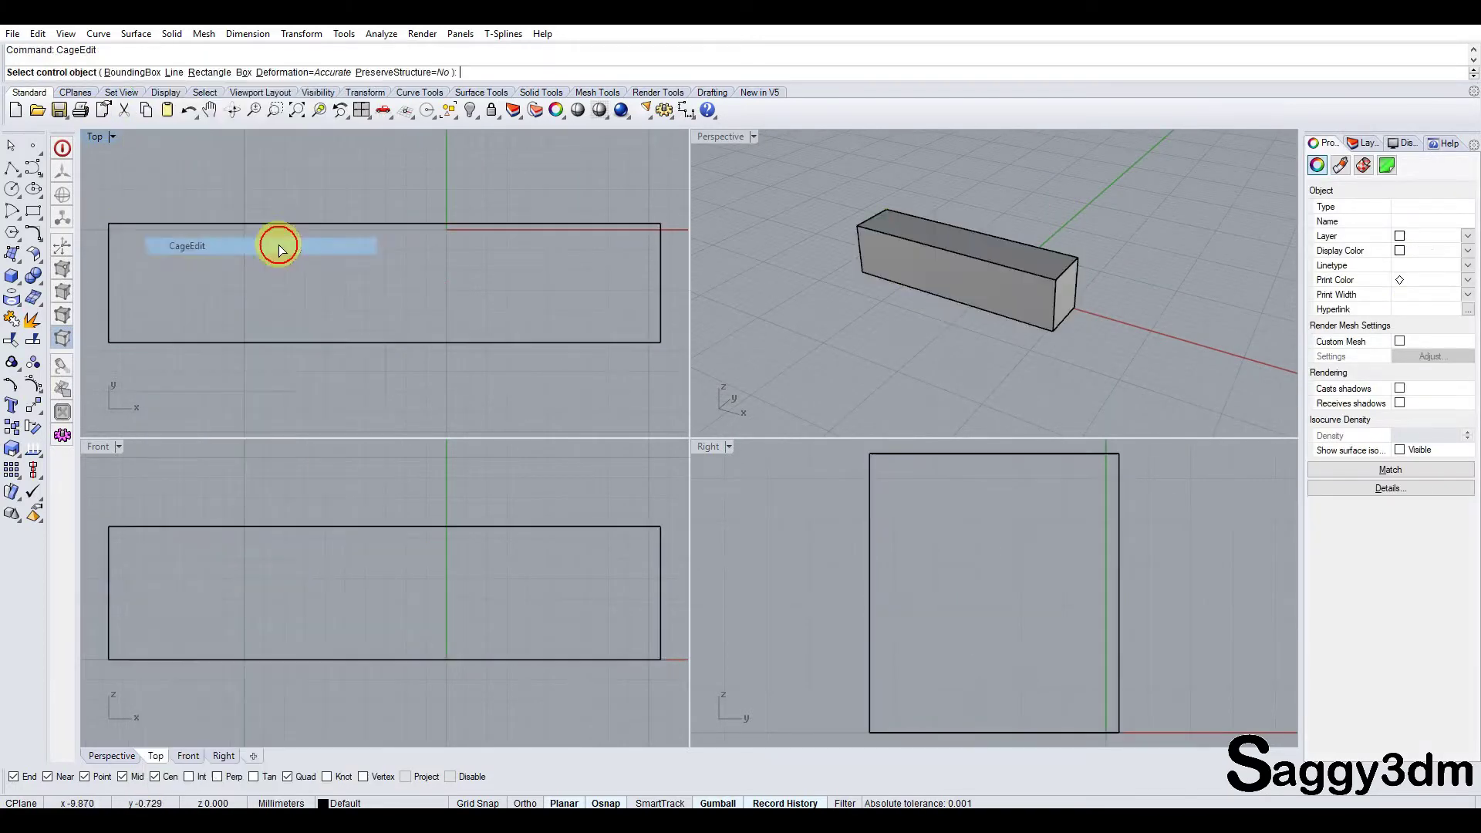
pyautogui.click(215, 76)
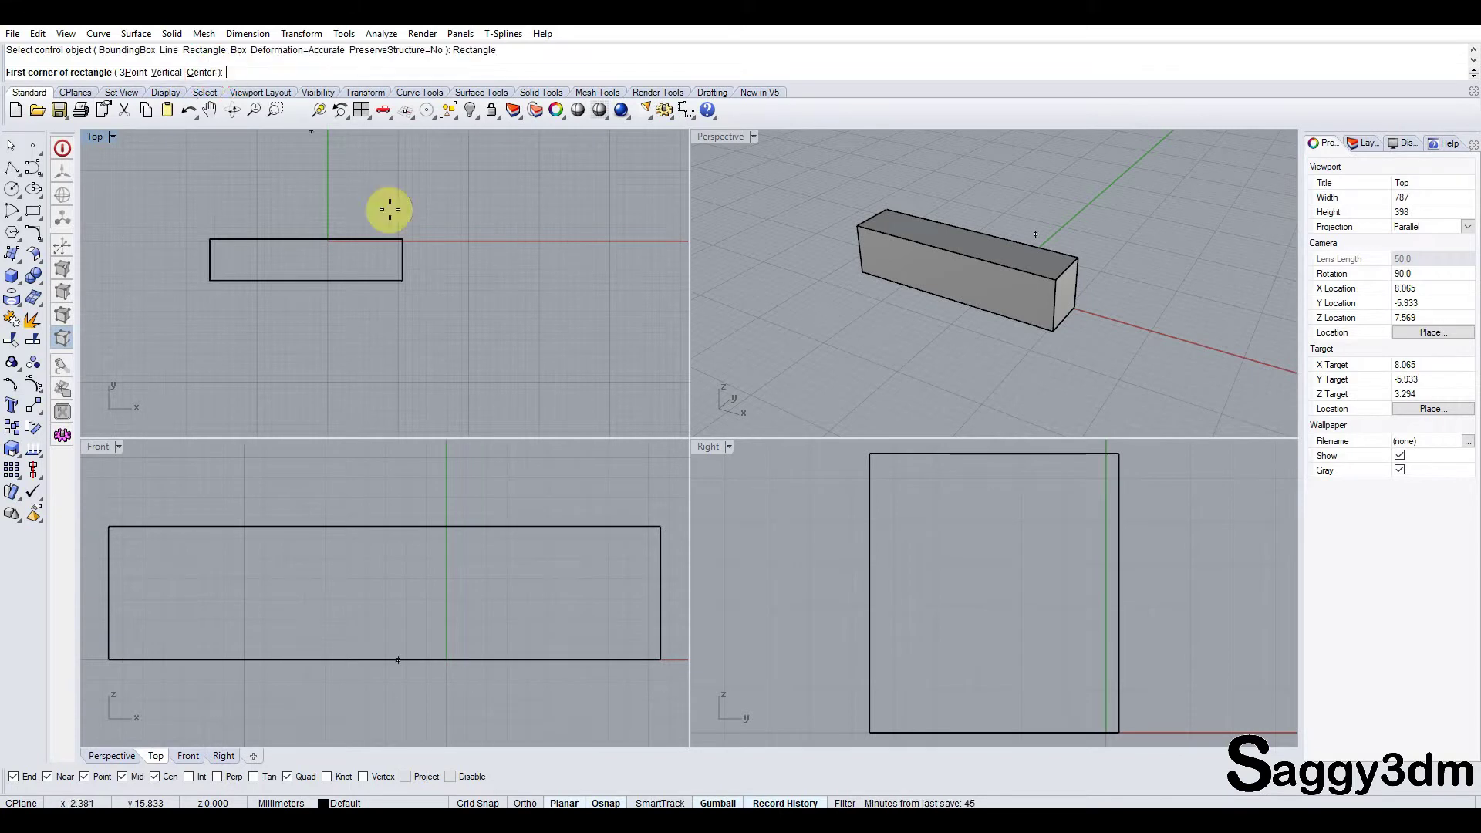
pyautogui.click(192, 214)
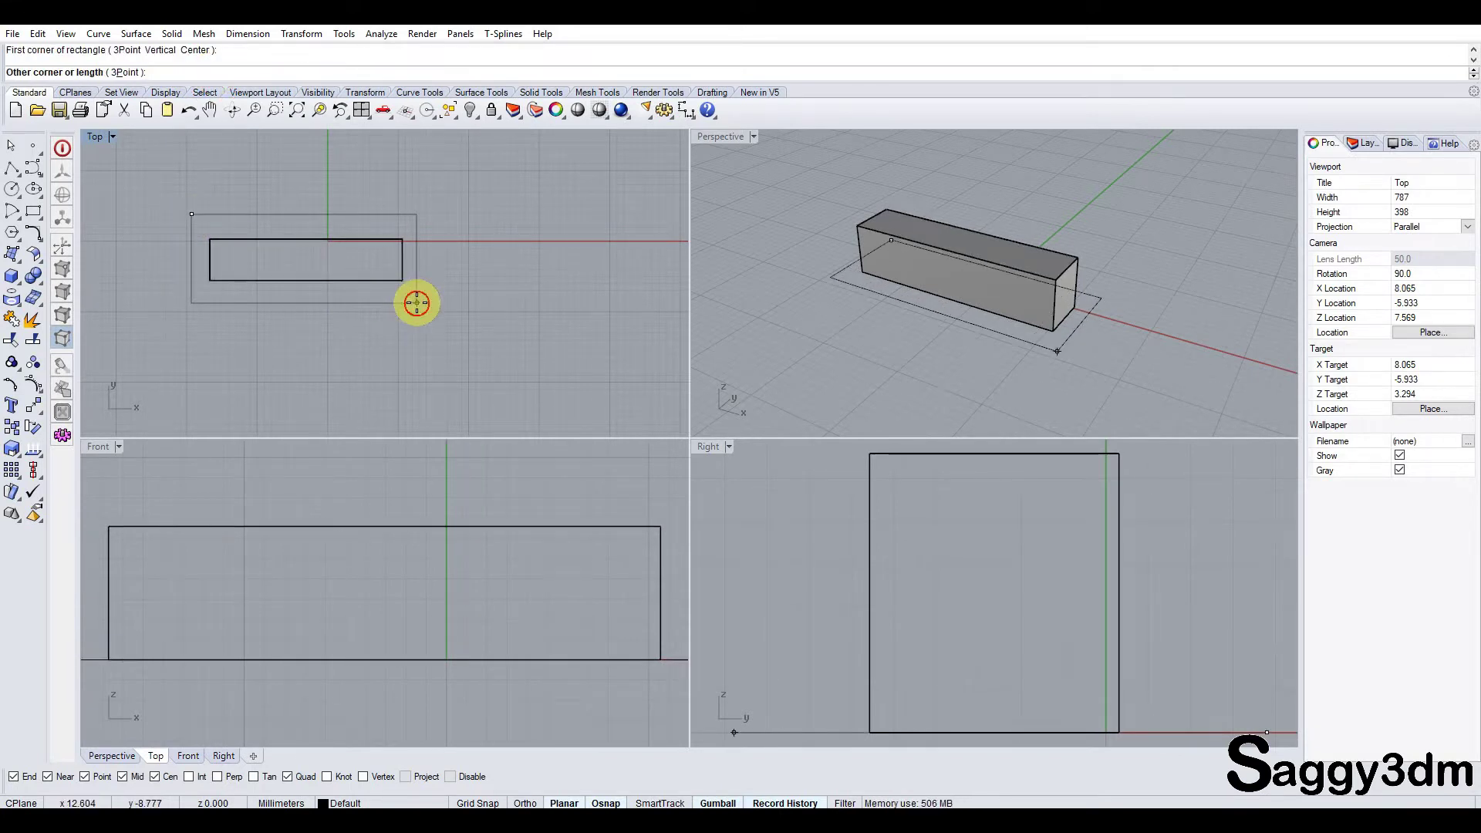
pyautogui.click(417, 303)
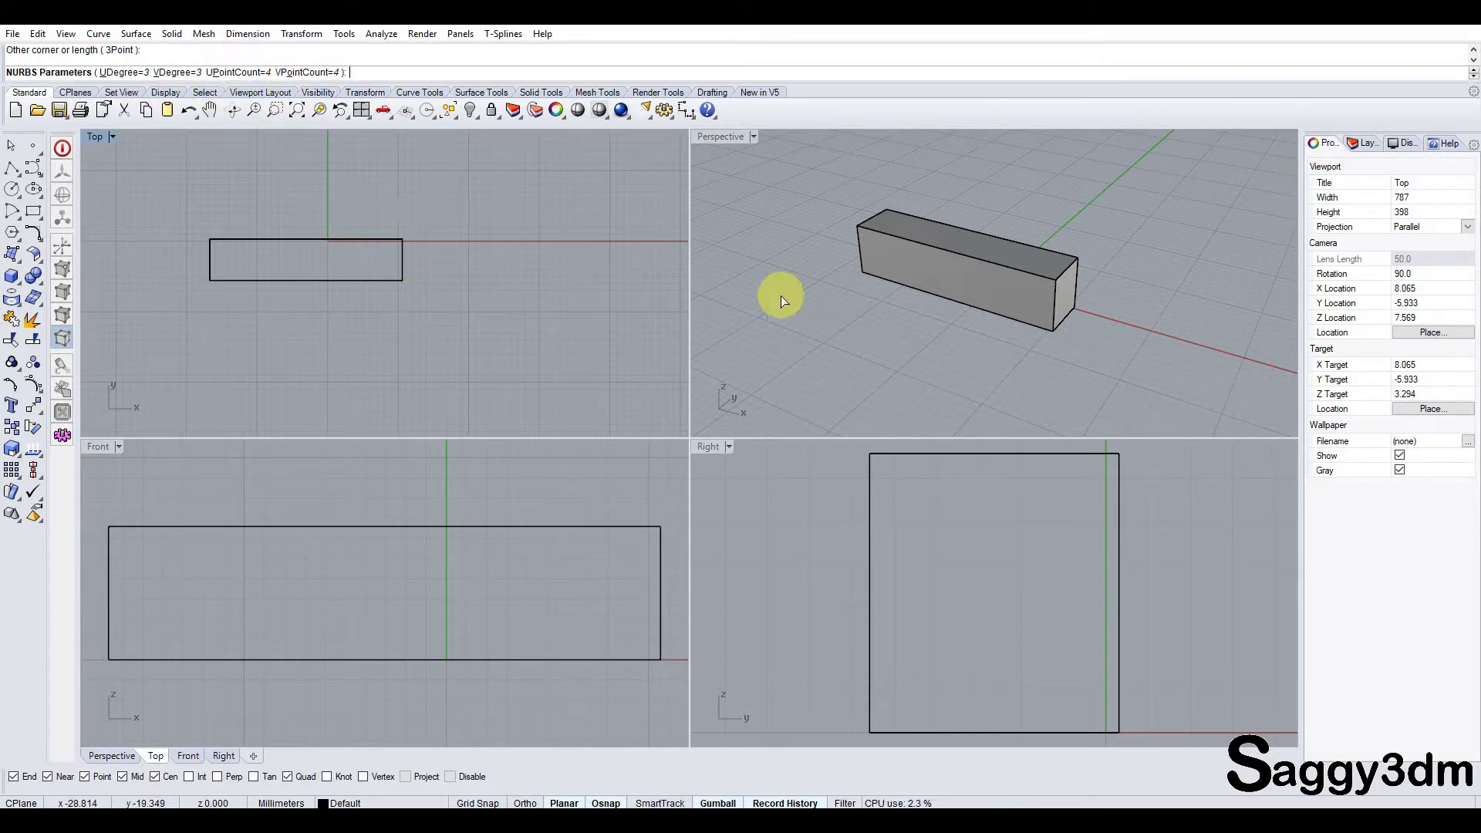
pyautogui.press('Return')
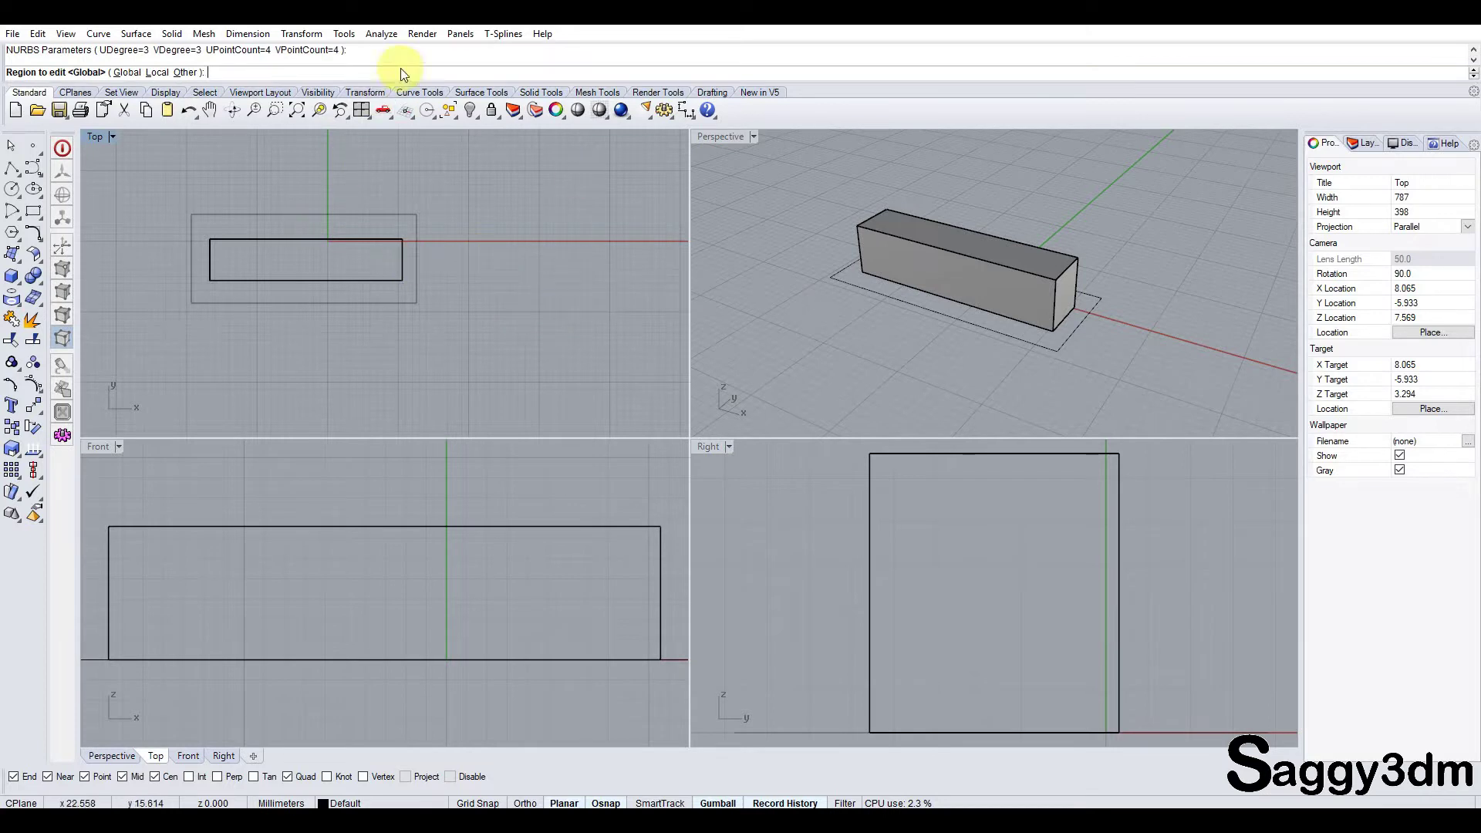
pyautogui.rightClick(449, 289)
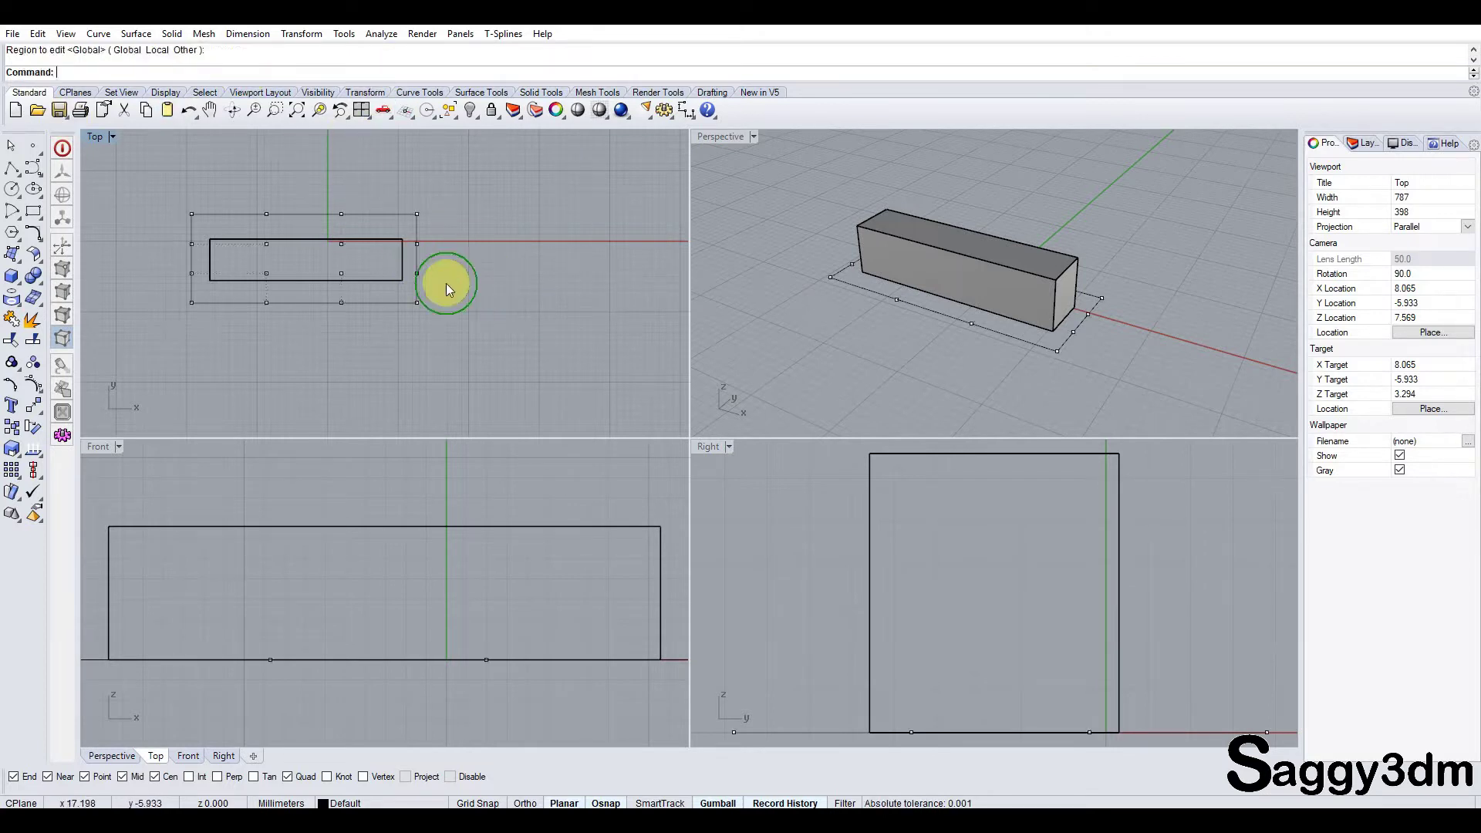
pyautogui.moveTo(1020, 264)
pyautogui.mouseDown(button='right')
pyautogui.moveTo(942, 205)
pyautogui.moveTo(803, 139)
pyautogui.moveTo(1019, 218)
pyautogui.moveTo(1051, 278)
pyautogui.moveTo(1016, 242)
pyautogui.moveTo(892, 314)
pyautogui.mouseUp(button='right')
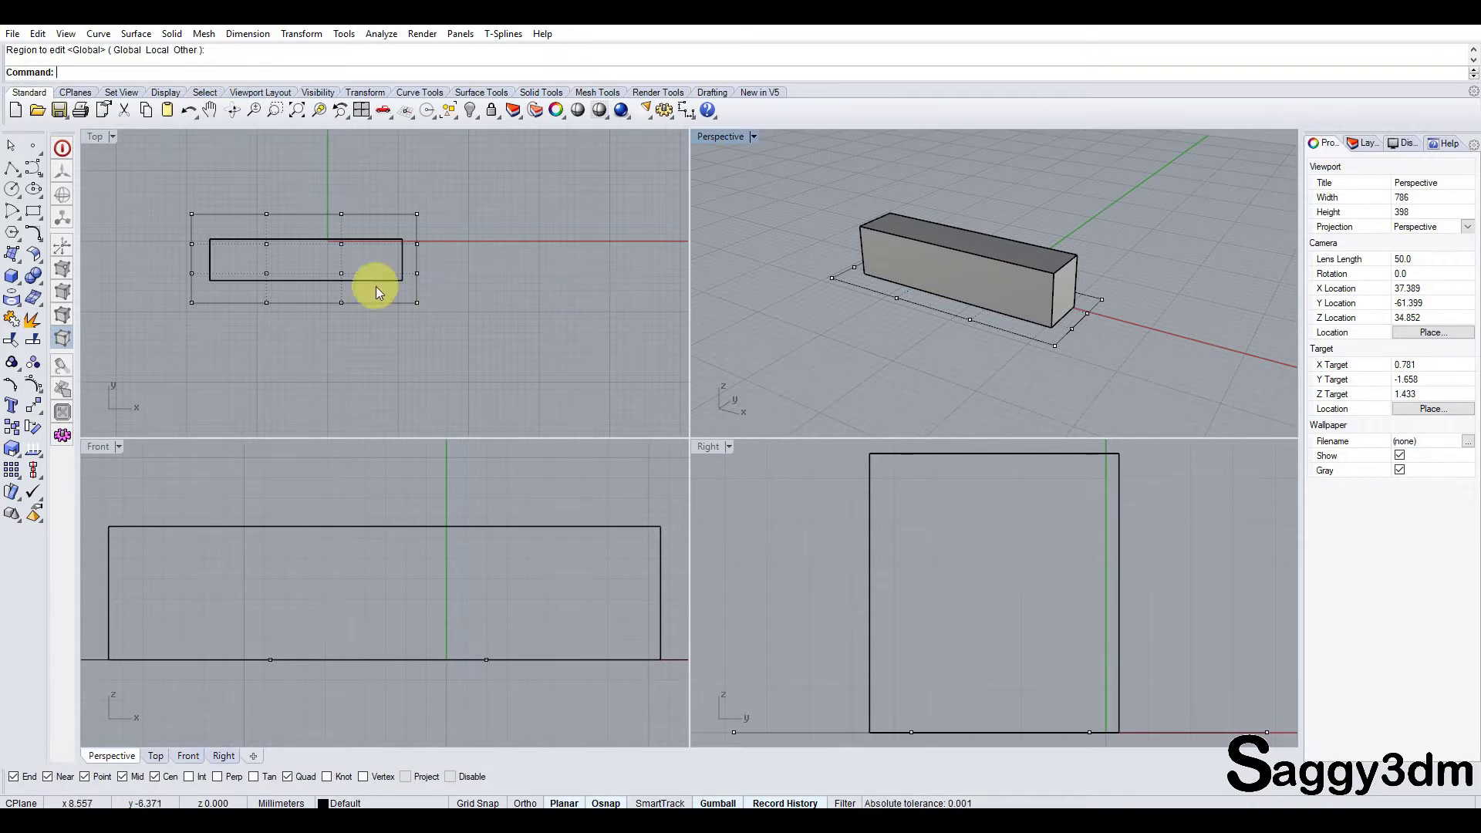
pyautogui.scroll(4, 409, 296)
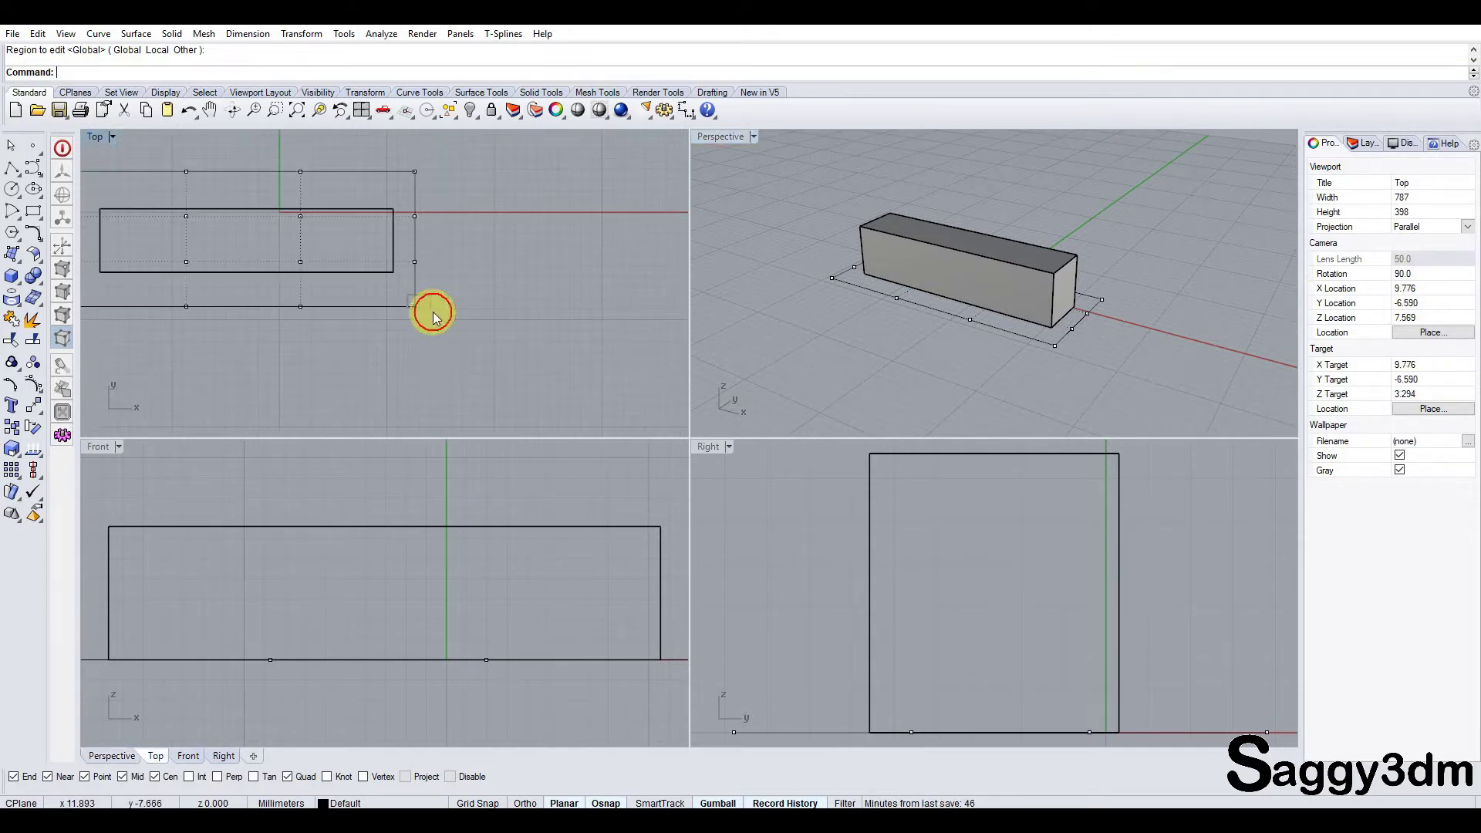
pyautogui.click(429, 310)
pyautogui.moveTo(363, 253); pyautogui.dragTo(432, 316)
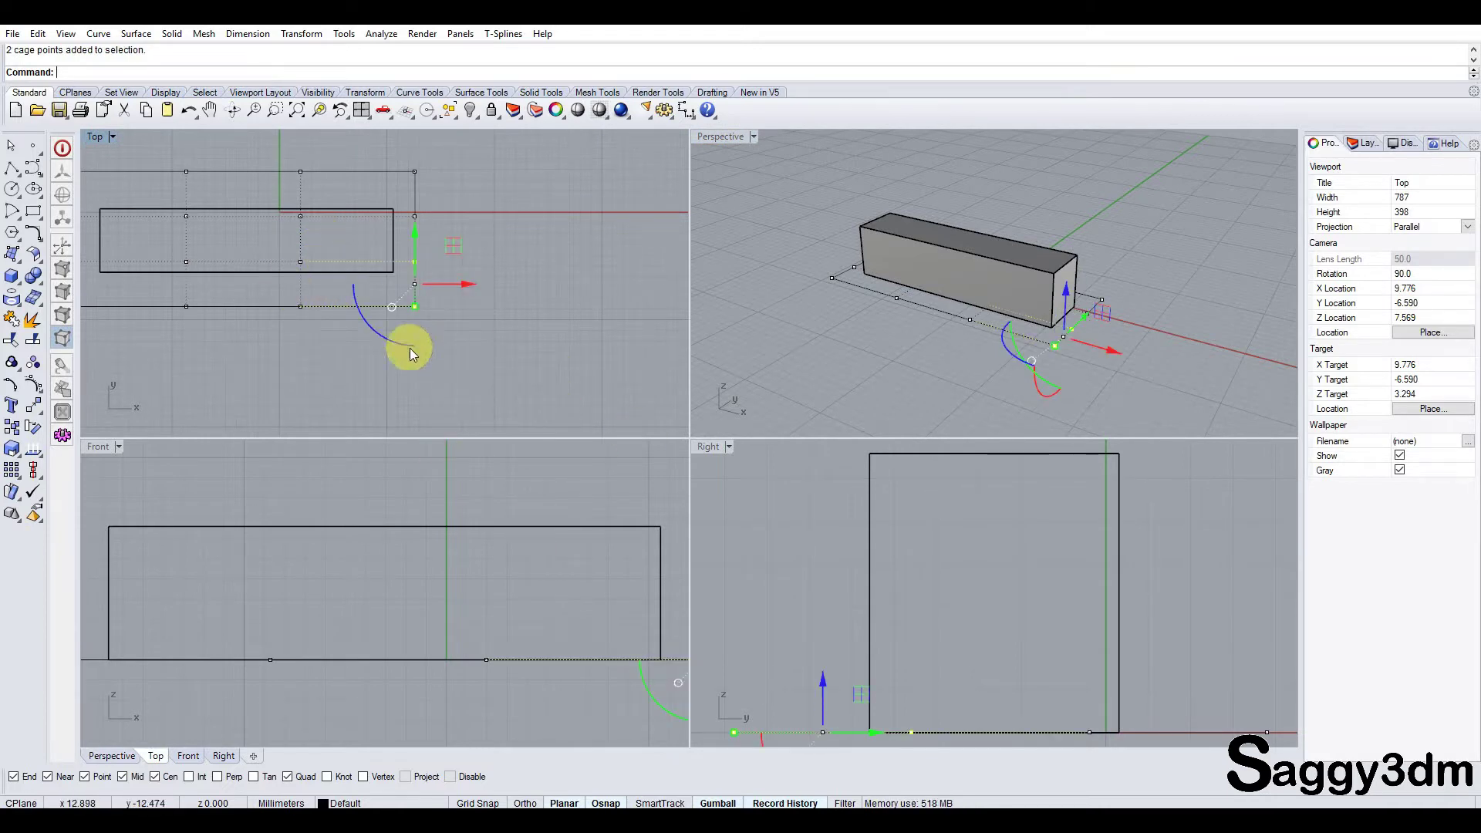
pyautogui.keyDown('shift'); pyautogui.click(300, 307); pyautogui.keyUp('shift')
pyautogui.moveTo(530, 519); pyautogui.dragTo(459, 619, button='right')
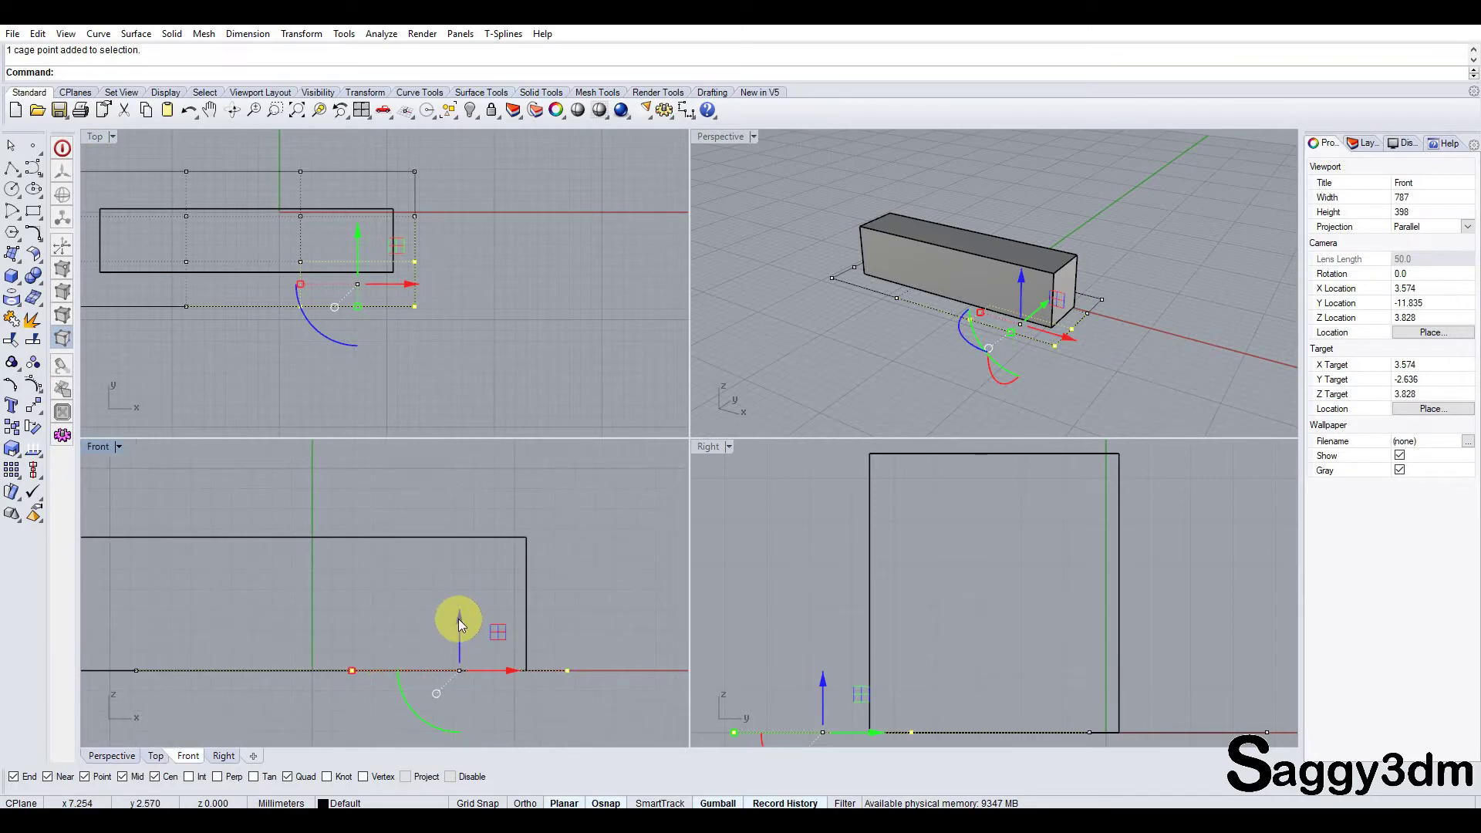
pyautogui.moveTo(458, 619); pyautogui.dragTo(456, 548)
pyautogui.moveTo(958, 291)
pyautogui.mouseDown(button='right')
pyautogui.moveTo(875, 270)
pyautogui.moveTo(917, 306)
pyautogui.mouseUp(button='right')
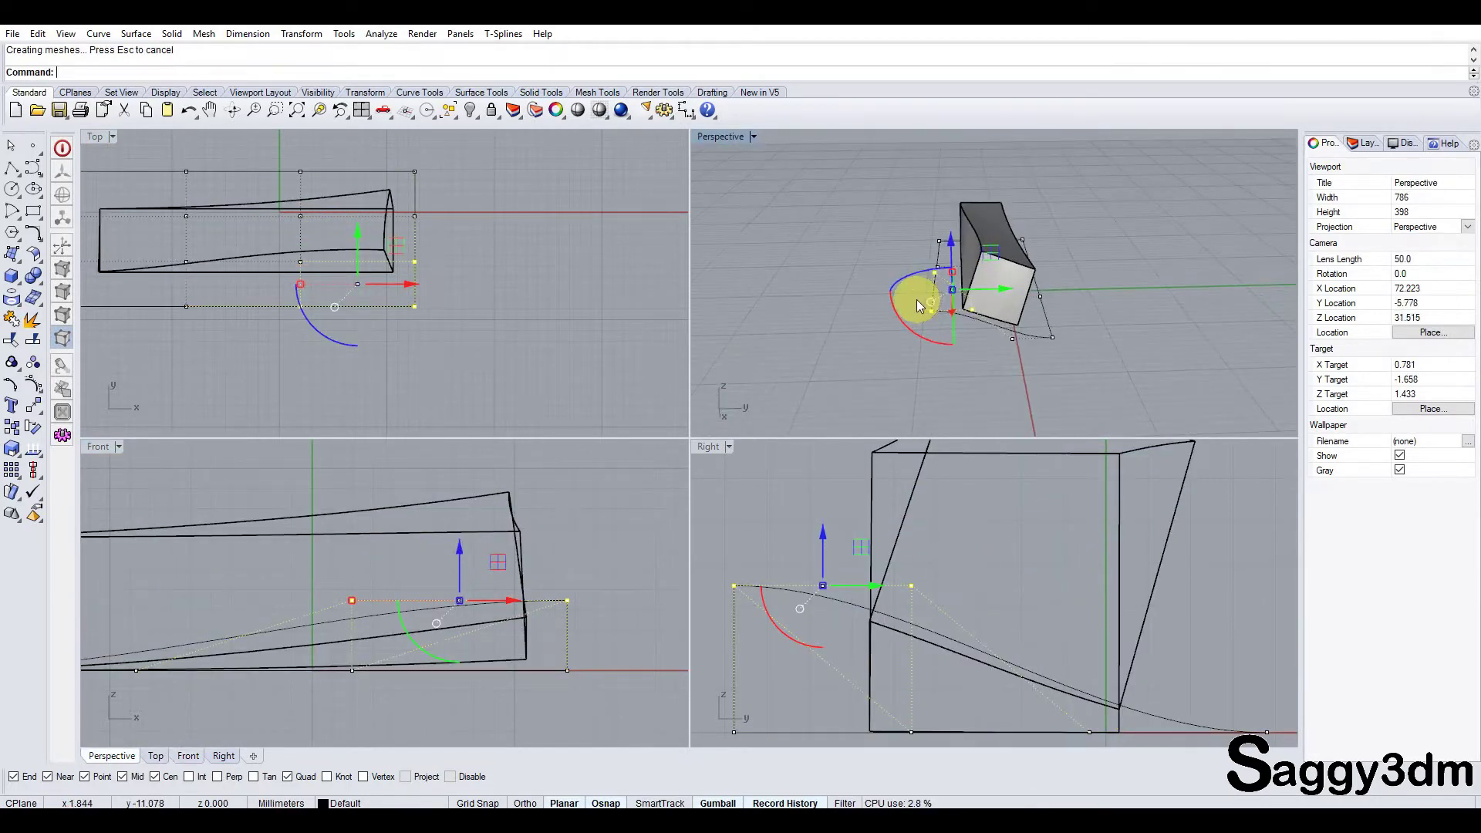
pyautogui.hotkey('ctrl', 'z')
pyautogui.moveTo(399, 162); pyautogui.dragTo(469, 364)
# Step: Rotate the right-end and left-end cage points in opposite directions to twist the box
pyautogui.scroll(-5, 951, 572)
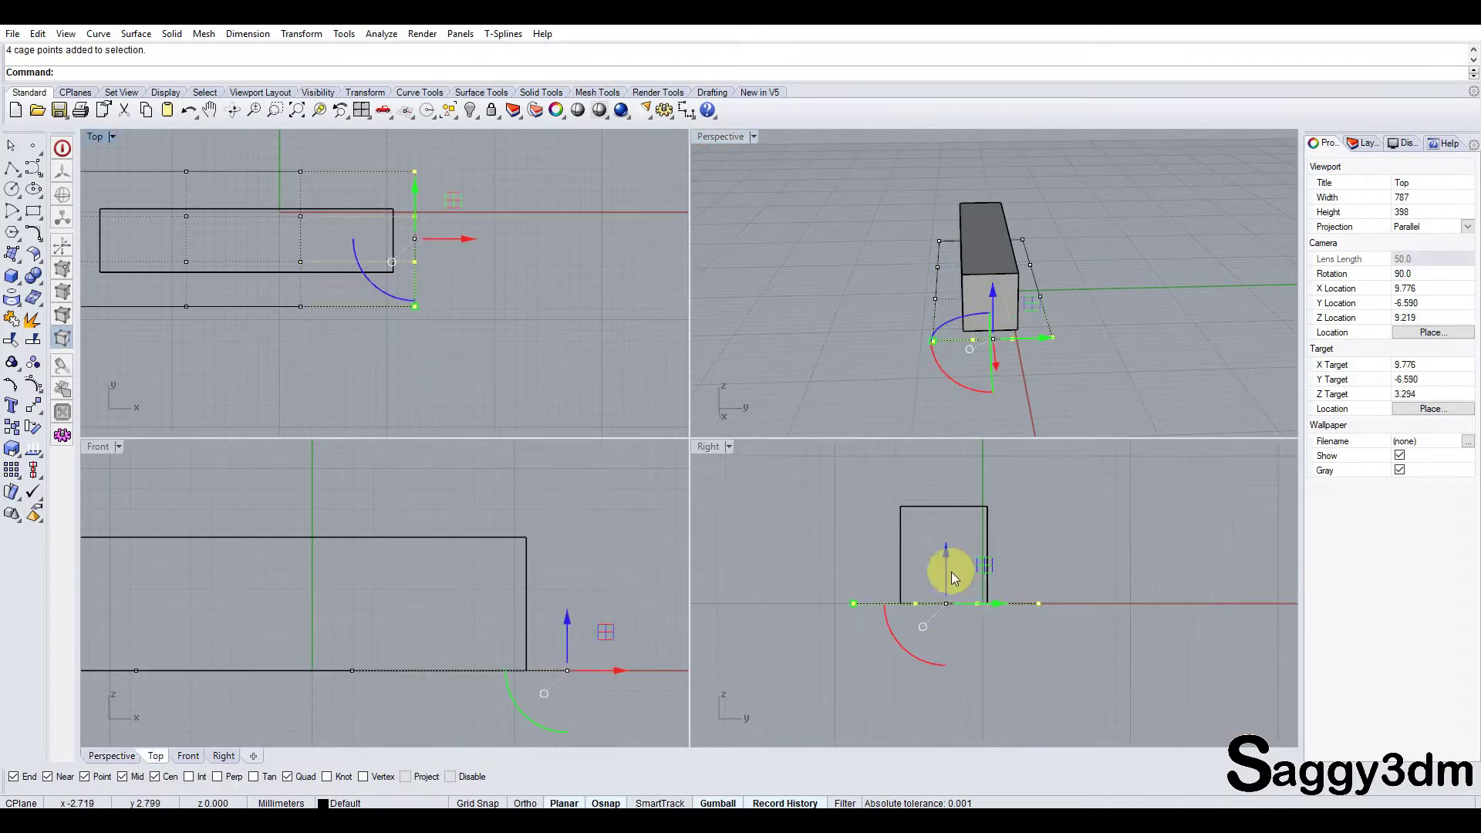
pyautogui.moveTo(929, 660); pyautogui.dragTo(879, 642)
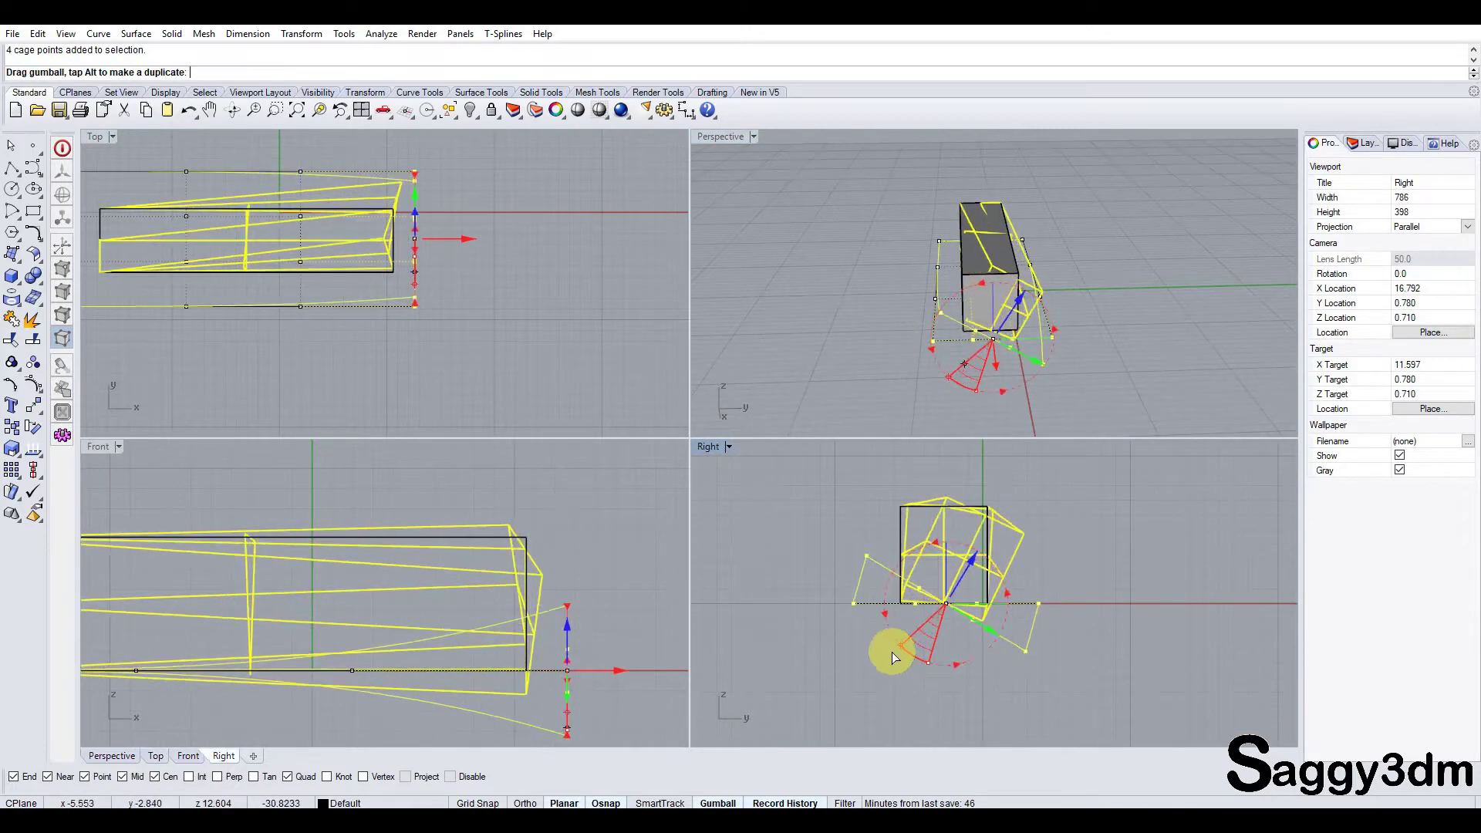
pyautogui.click(989, 373)
pyautogui.moveTo(929, 337); pyautogui.dragTo(831, 361, button='right')
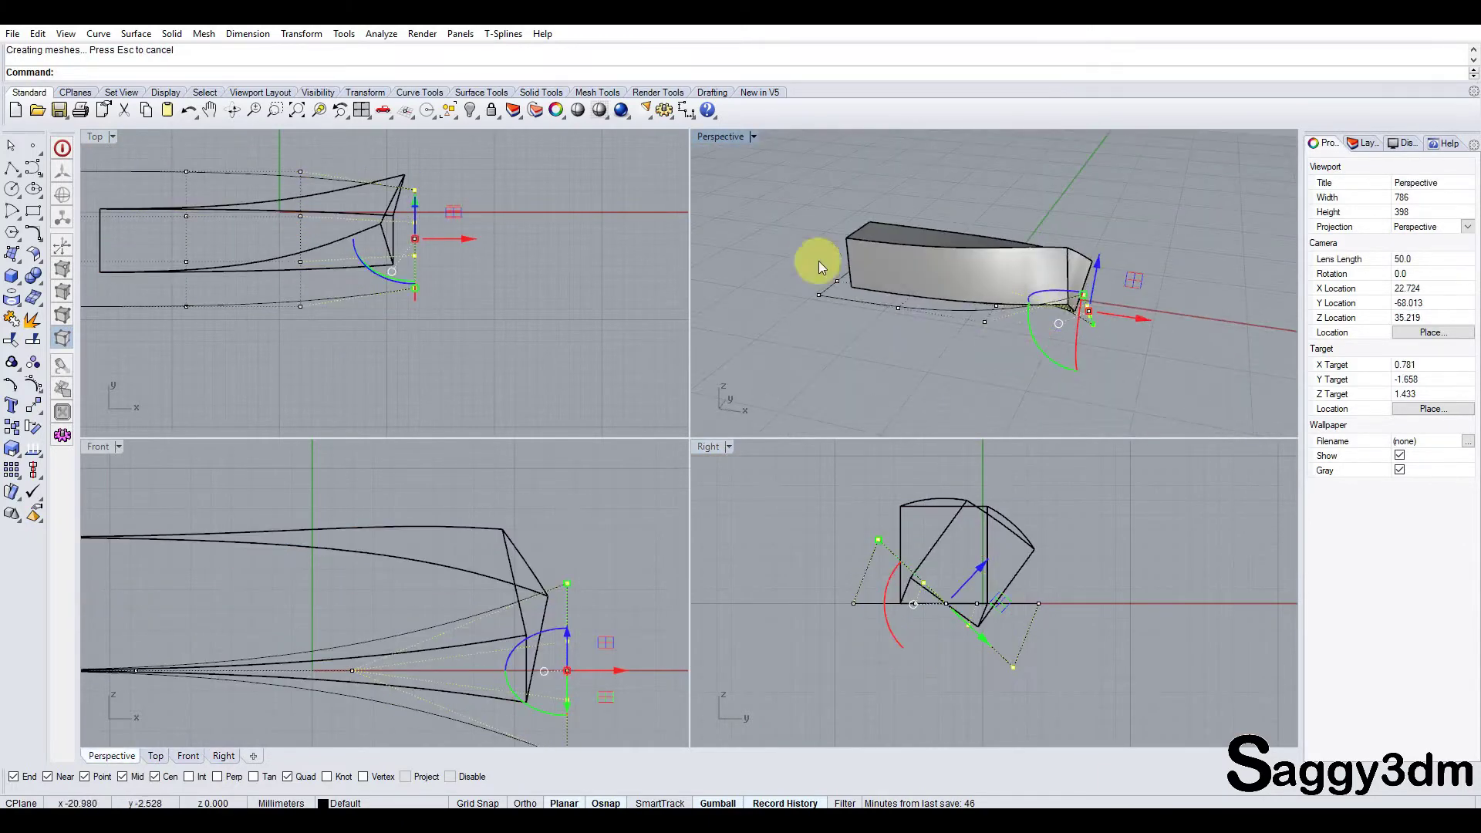
pyautogui.moveTo(832, 361); pyautogui.dragTo(833, 363)
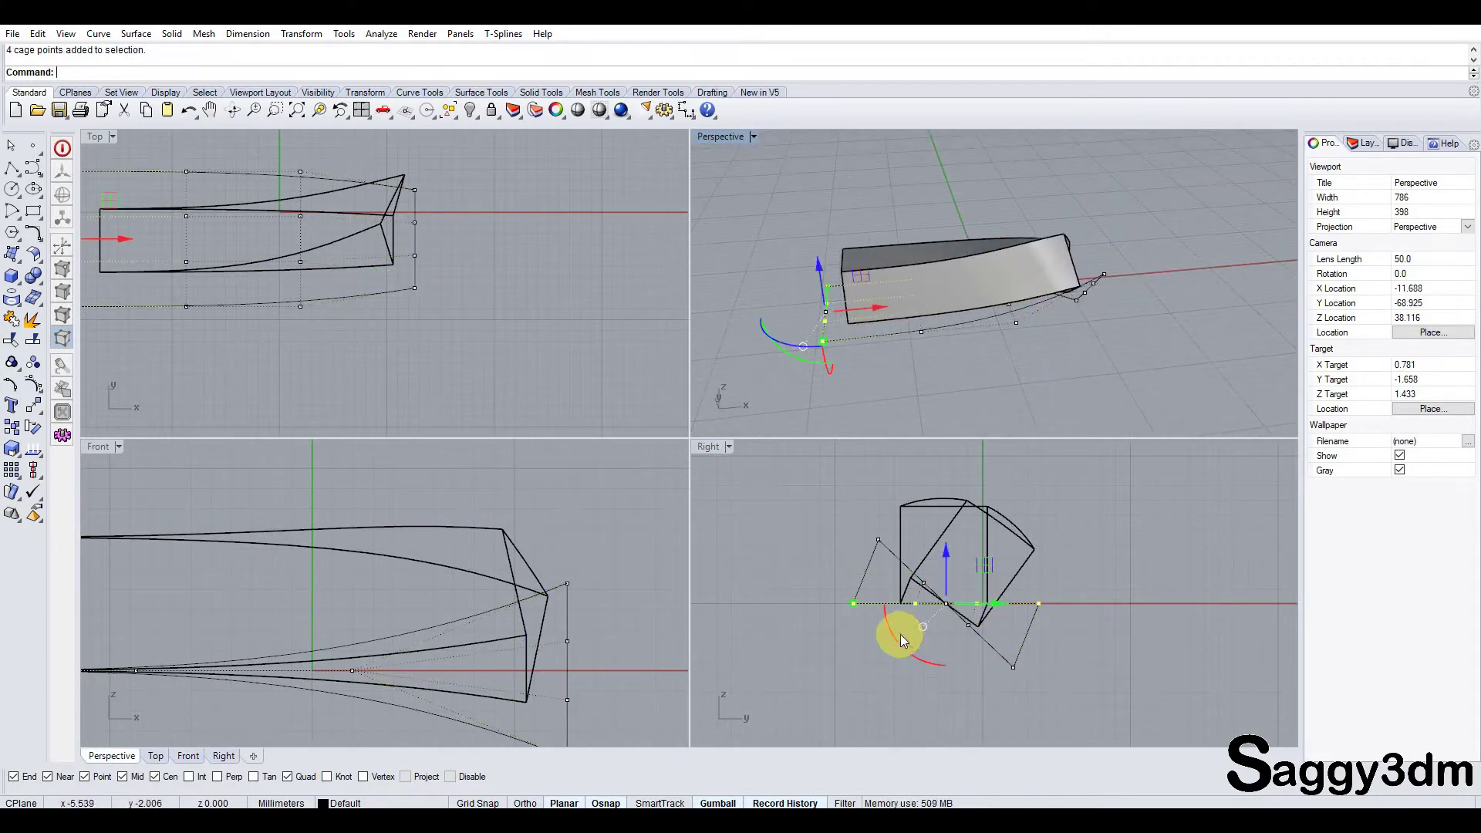
pyautogui.moveTo(900, 634); pyautogui.dragTo(950, 669)
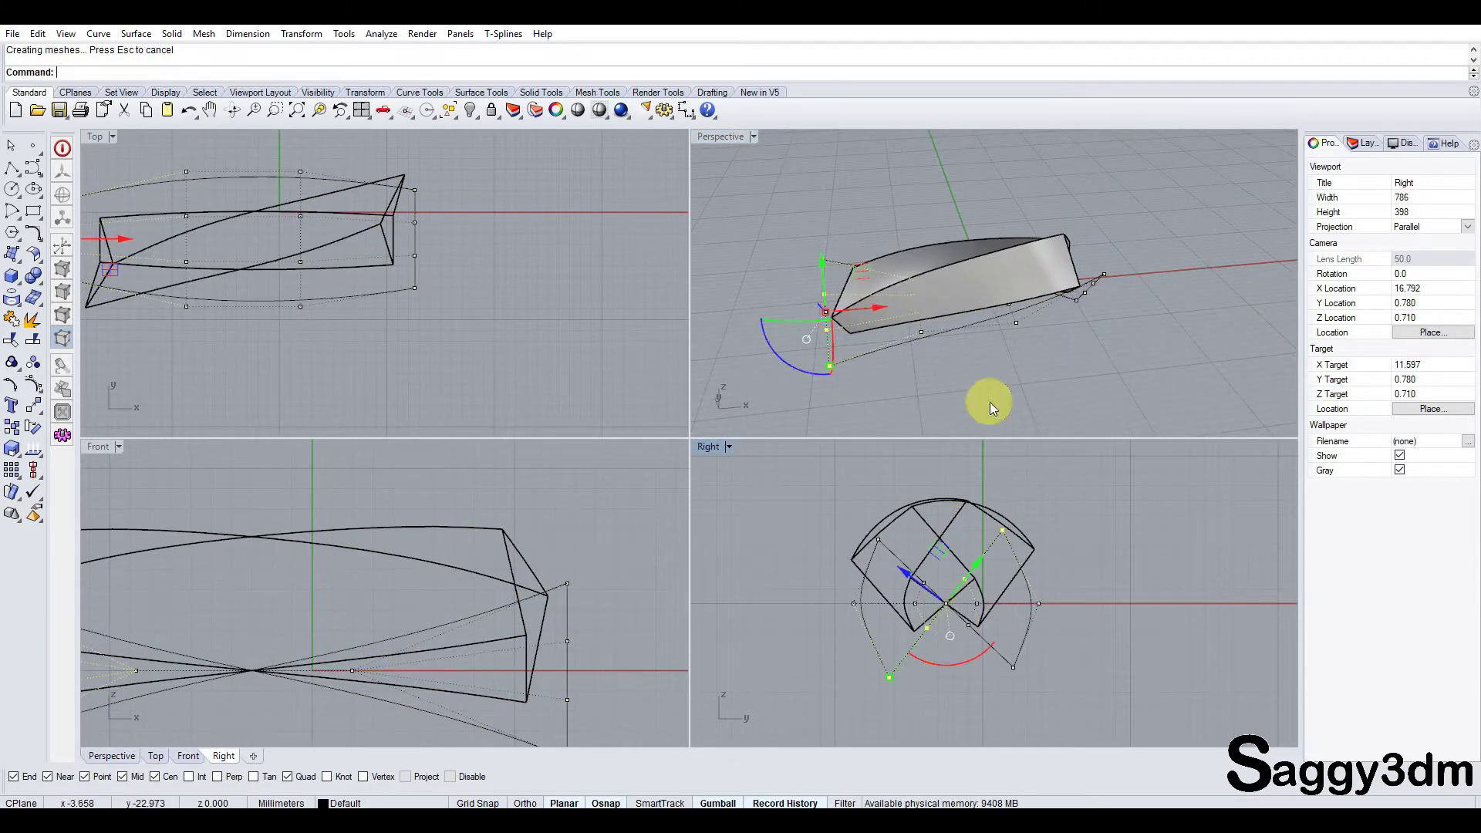
pyautogui.moveTo(989, 401); pyautogui.dragTo(897, 208, button='right')
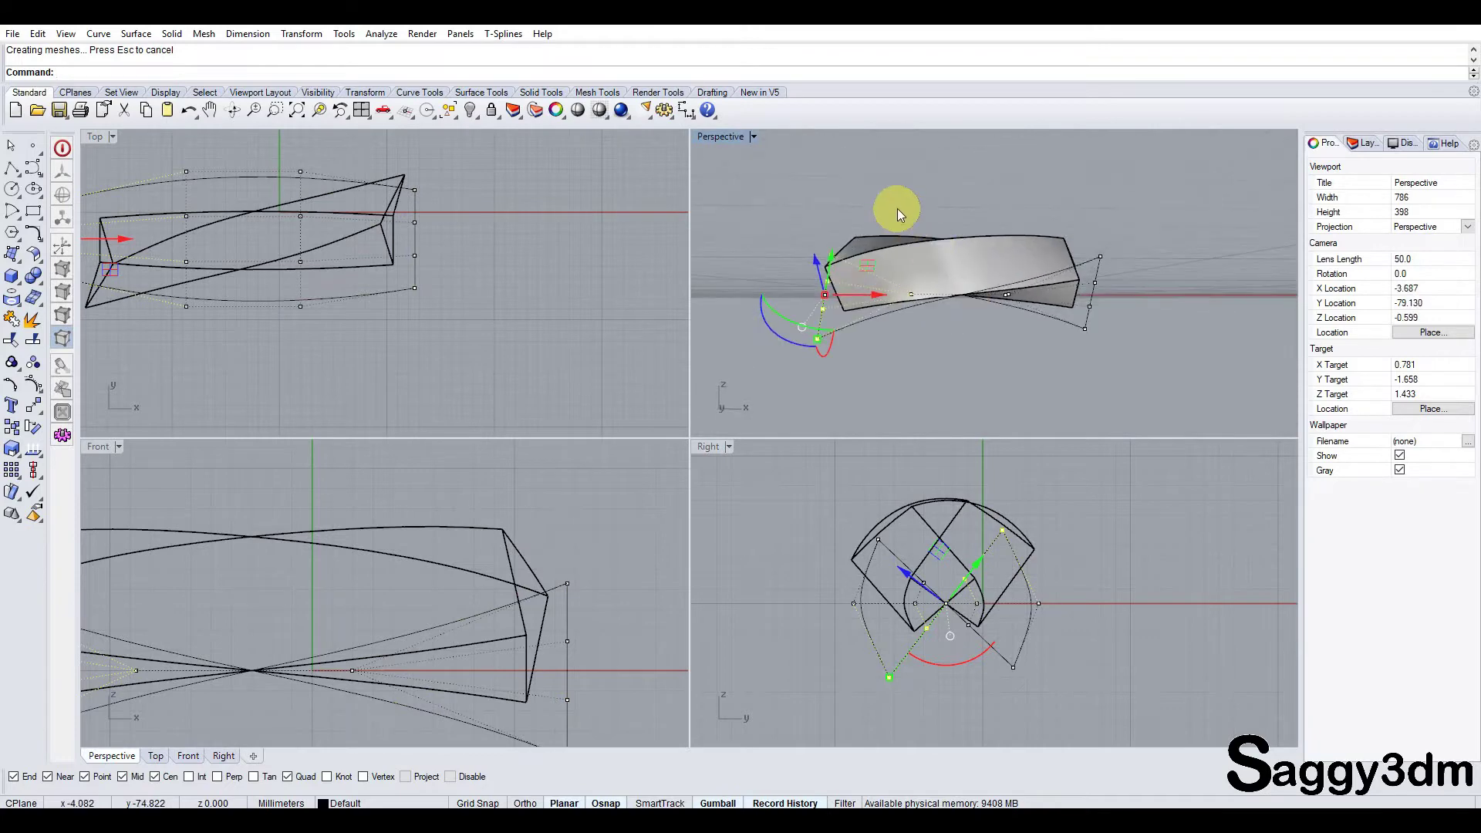
# Step: Rotate the middle row of cage points, then window-select all sixteen cage points
pyautogui.moveTo(943, 540); pyautogui.dragTo(952, 676)
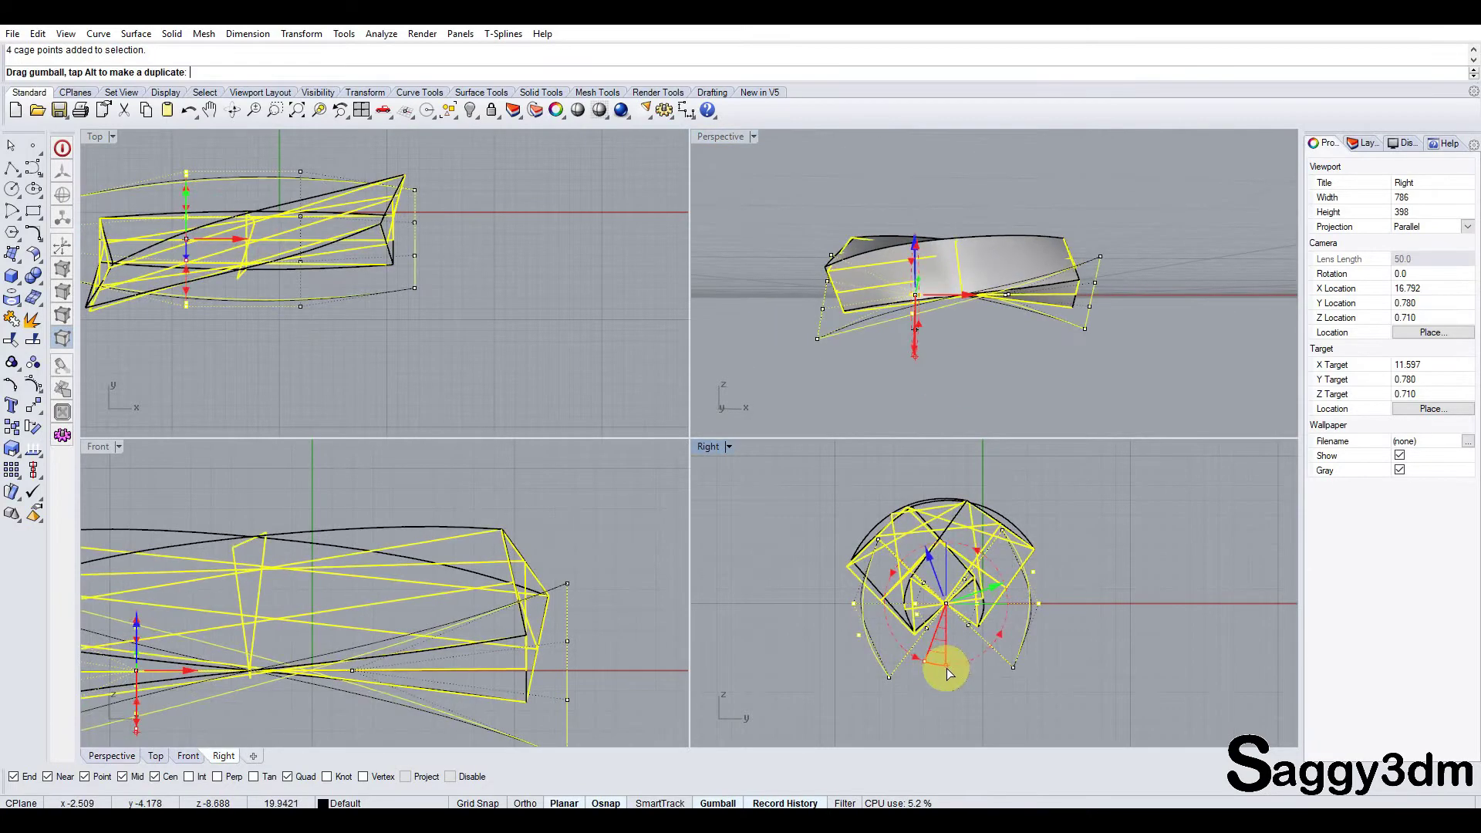
pyautogui.moveTo(1008, 267); pyautogui.dragTo(1034, 417)
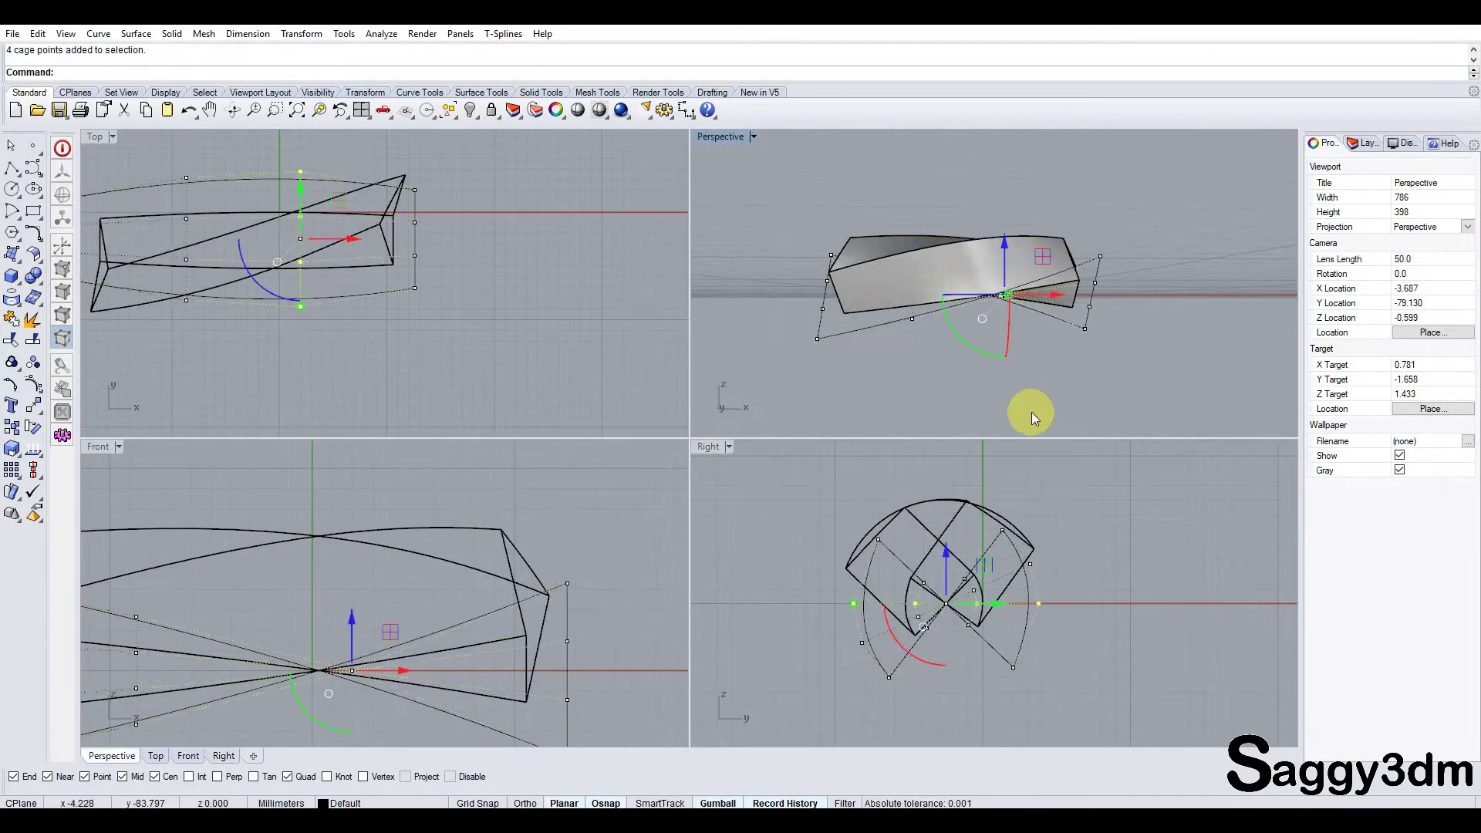
pyautogui.moveTo(941, 666); pyautogui.dragTo(920, 656)
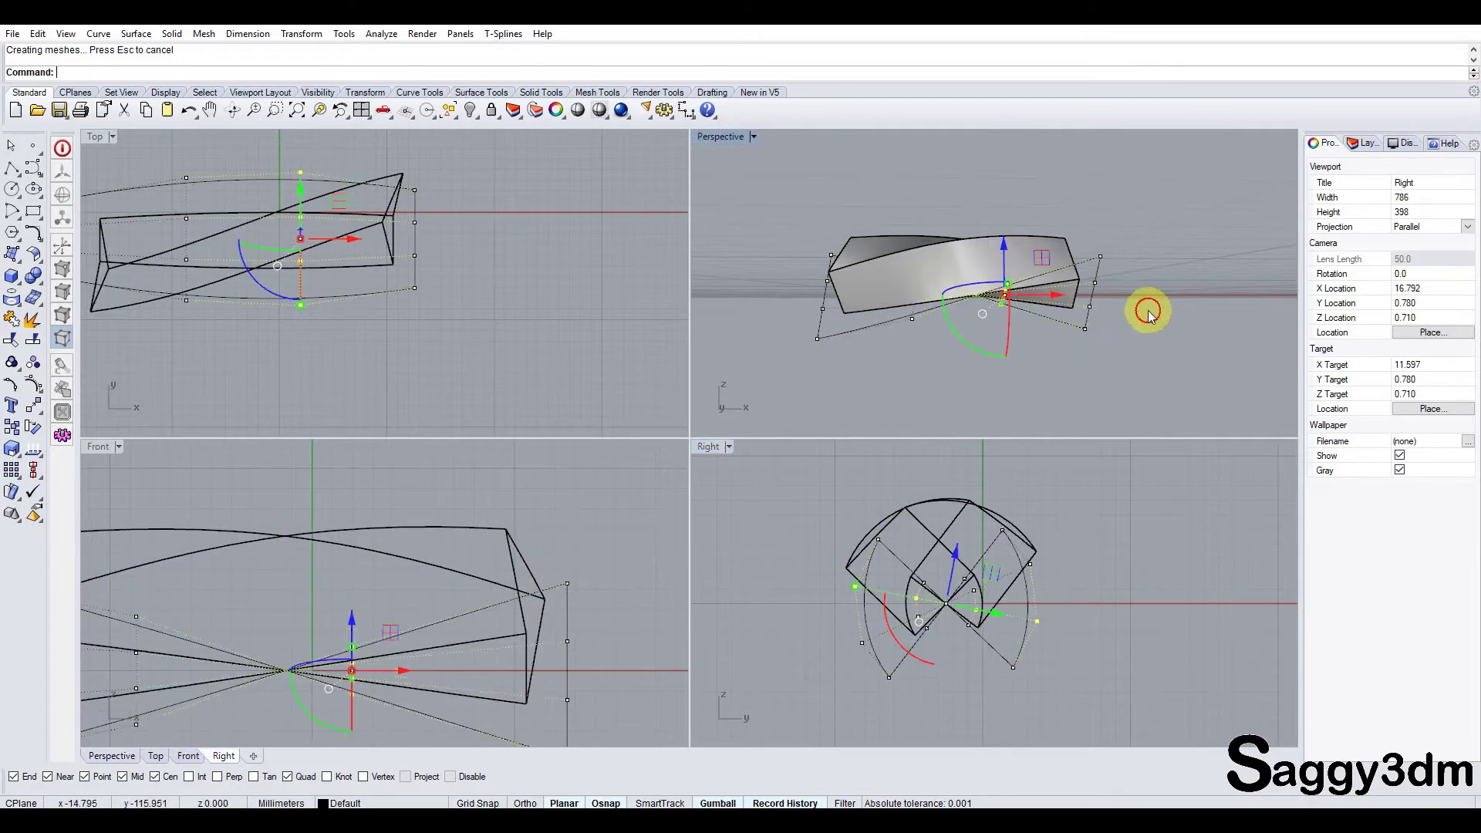
pyautogui.moveTo(1148, 308)
pyautogui.mouseDown(button='right')
pyautogui.moveTo(943, 315)
pyautogui.moveTo(837, 373)
pyautogui.moveTo(1038, 149)
pyautogui.moveTo(1217, 337)
pyautogui.moveTo(1282, 264)
pyautogui.moveTo(1183, 311)
pyautogui.moveTo(846, 273)
pyautogui.mouseUp(button='right')
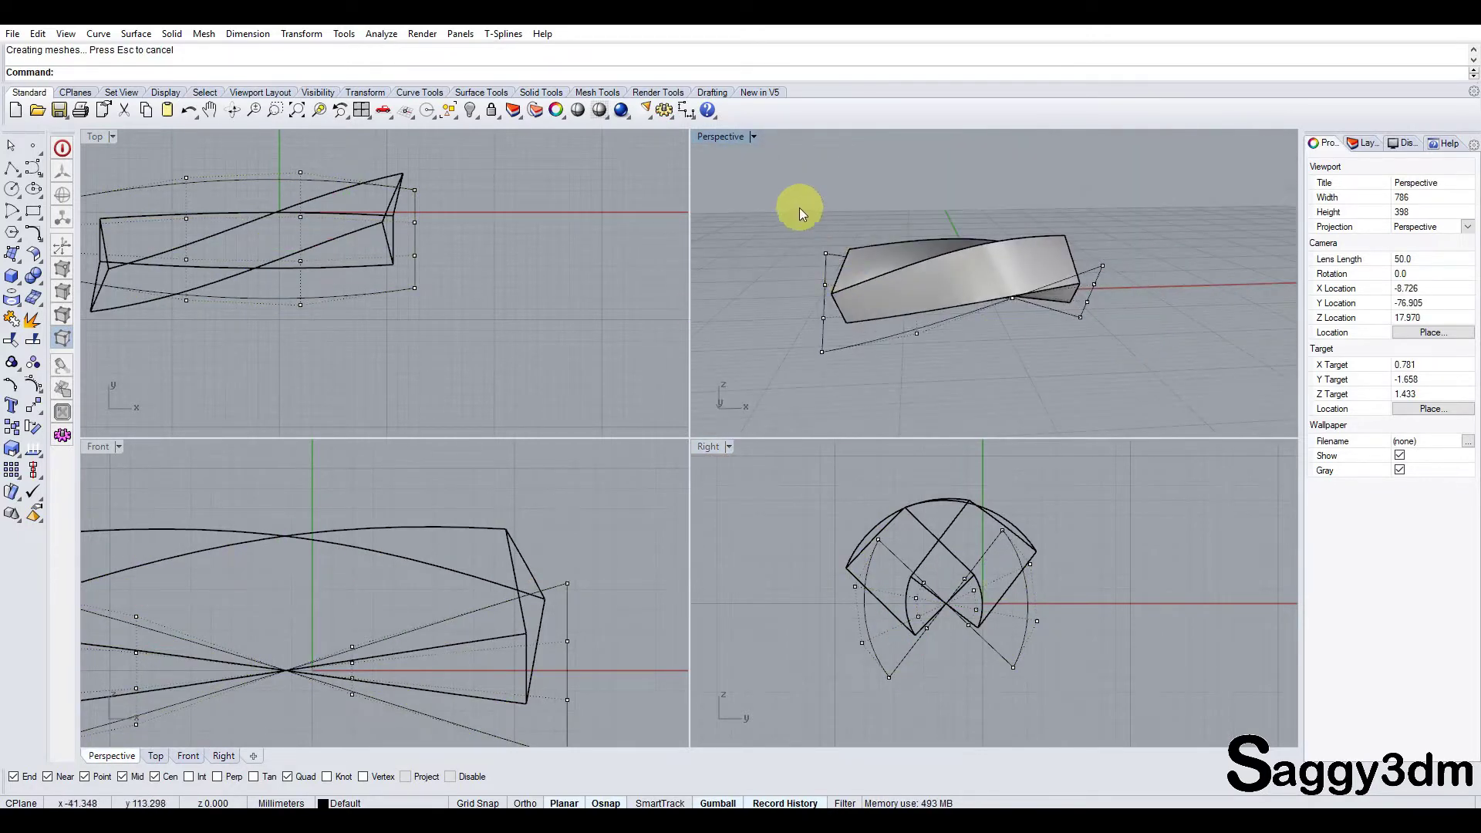
pyautogui.scroll(-5, 535, 568)
pyautogui.moveTo(303, 571); pyautogui.dragTo(550, 656)
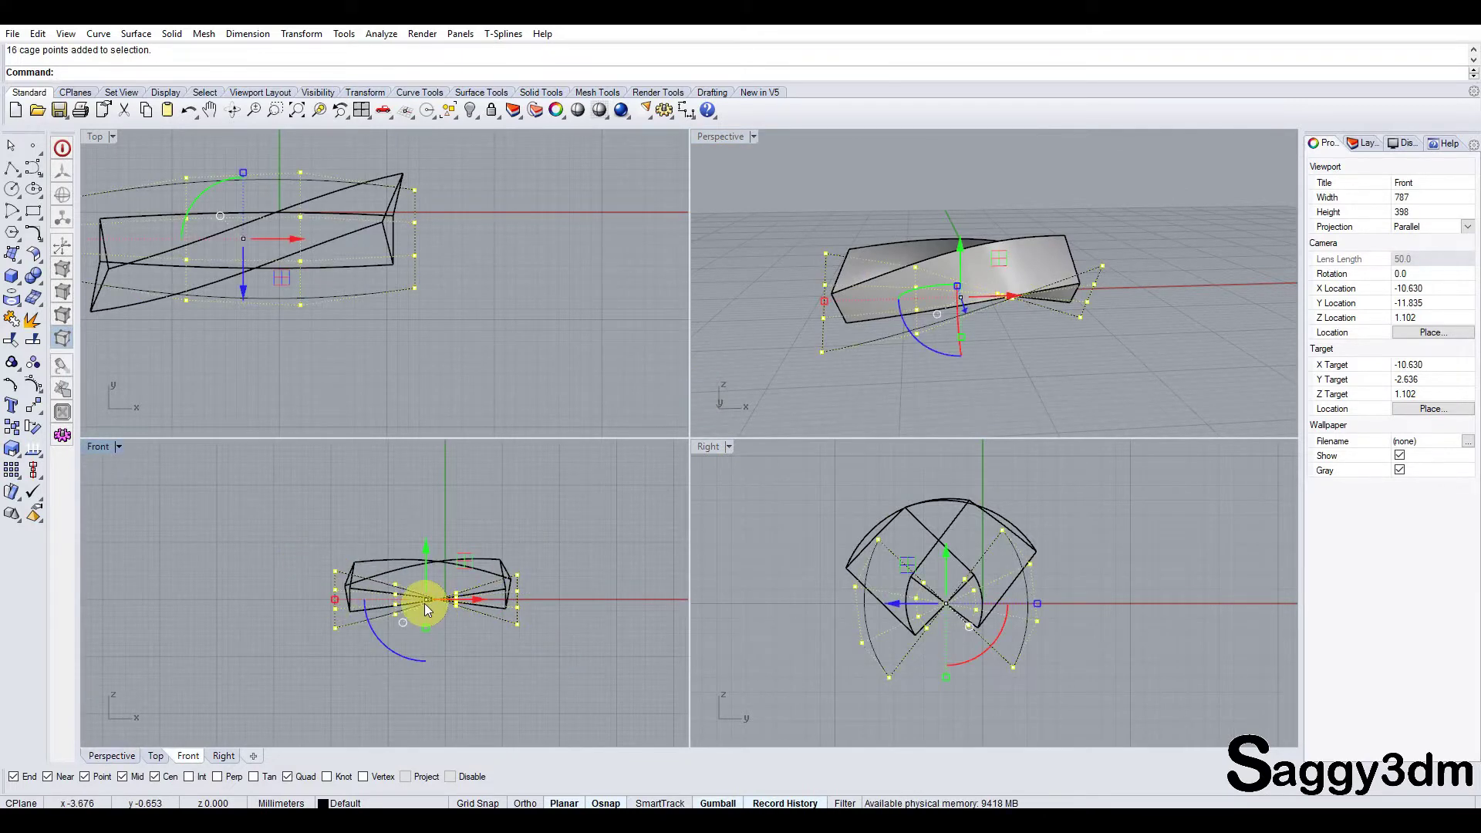
# Step: Scale1D the cage points from the centre to stretch the band lengthwise, then reselect all sixteen
pyautogui.write('Scale')
pyautogui.press('Return')
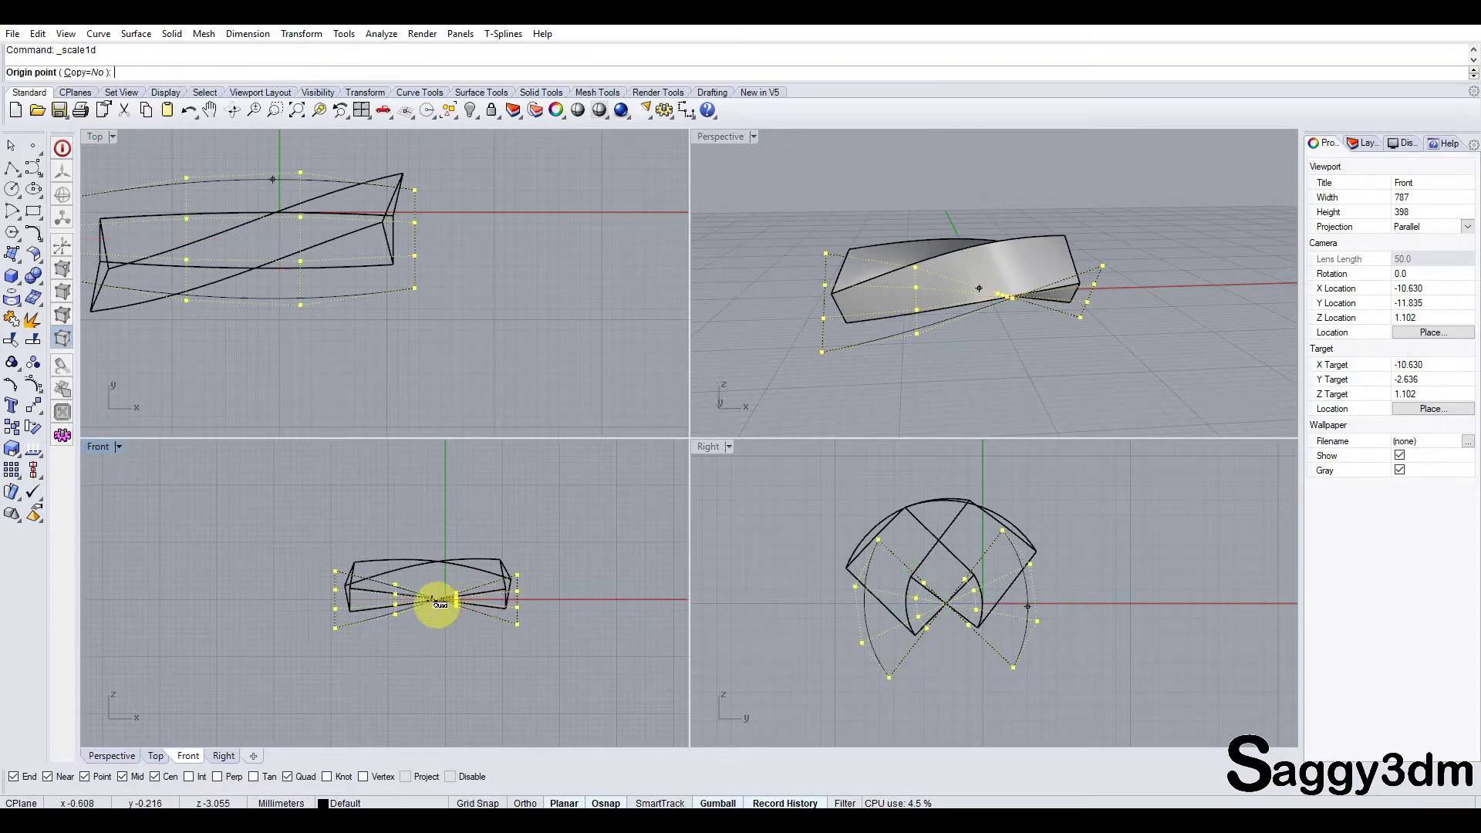
pyautogui.click(439, 600)
pyautogui.click(557, 604)
pyautogui.click(613, 605)
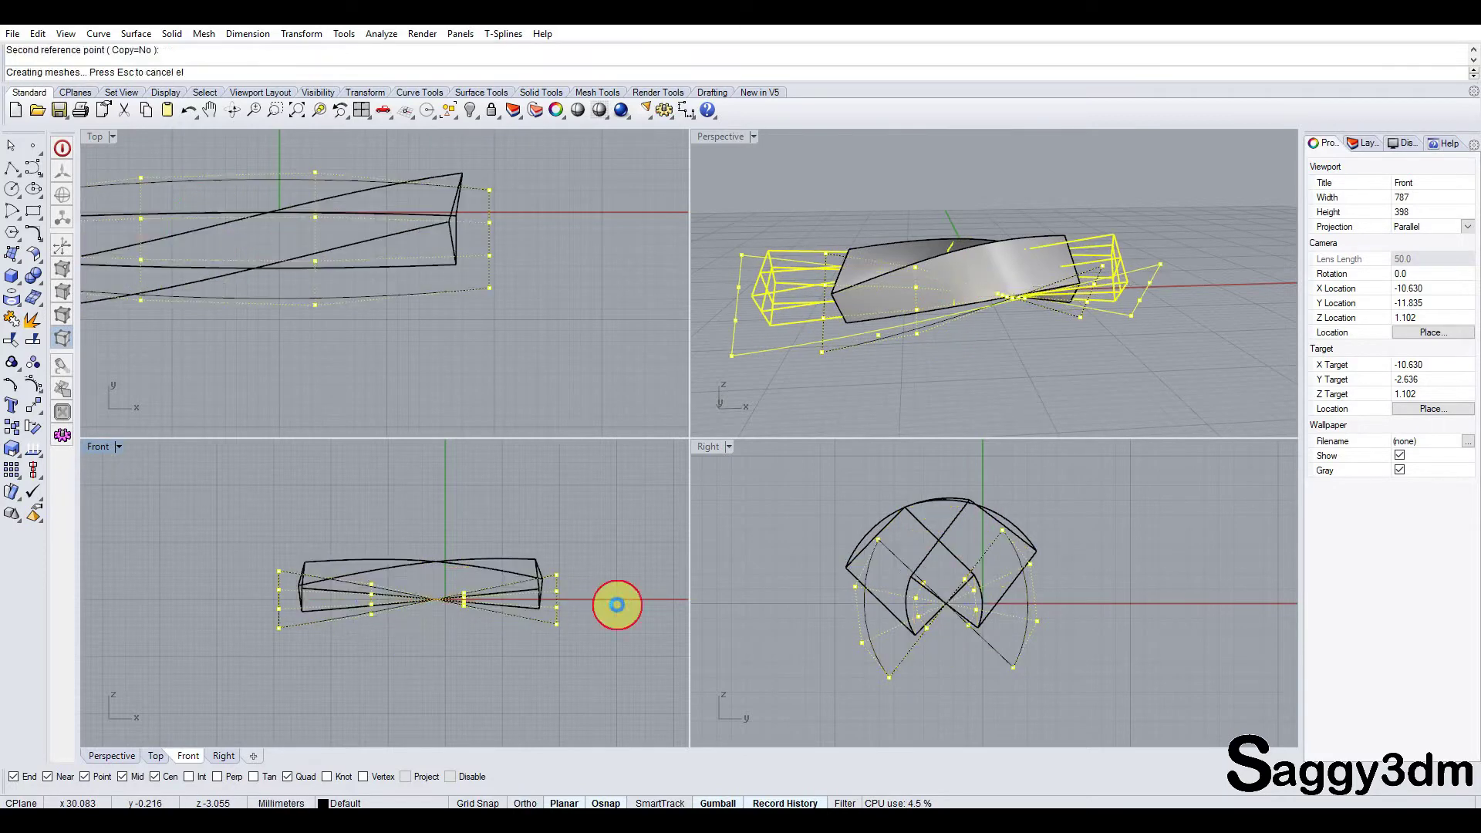
pyautogui.click(974, 355)
pyautogui.moveTo(974, 355)
pyautogui.mouseDown(button='right')
pyautogui.moveTo(1045, 244)
pyautogui.moveTo(995, 324)
pyautogui.mouseUp(button='right')
pyautogui.moveTo(247, 570); pyautogui.dragTo(580, 646)
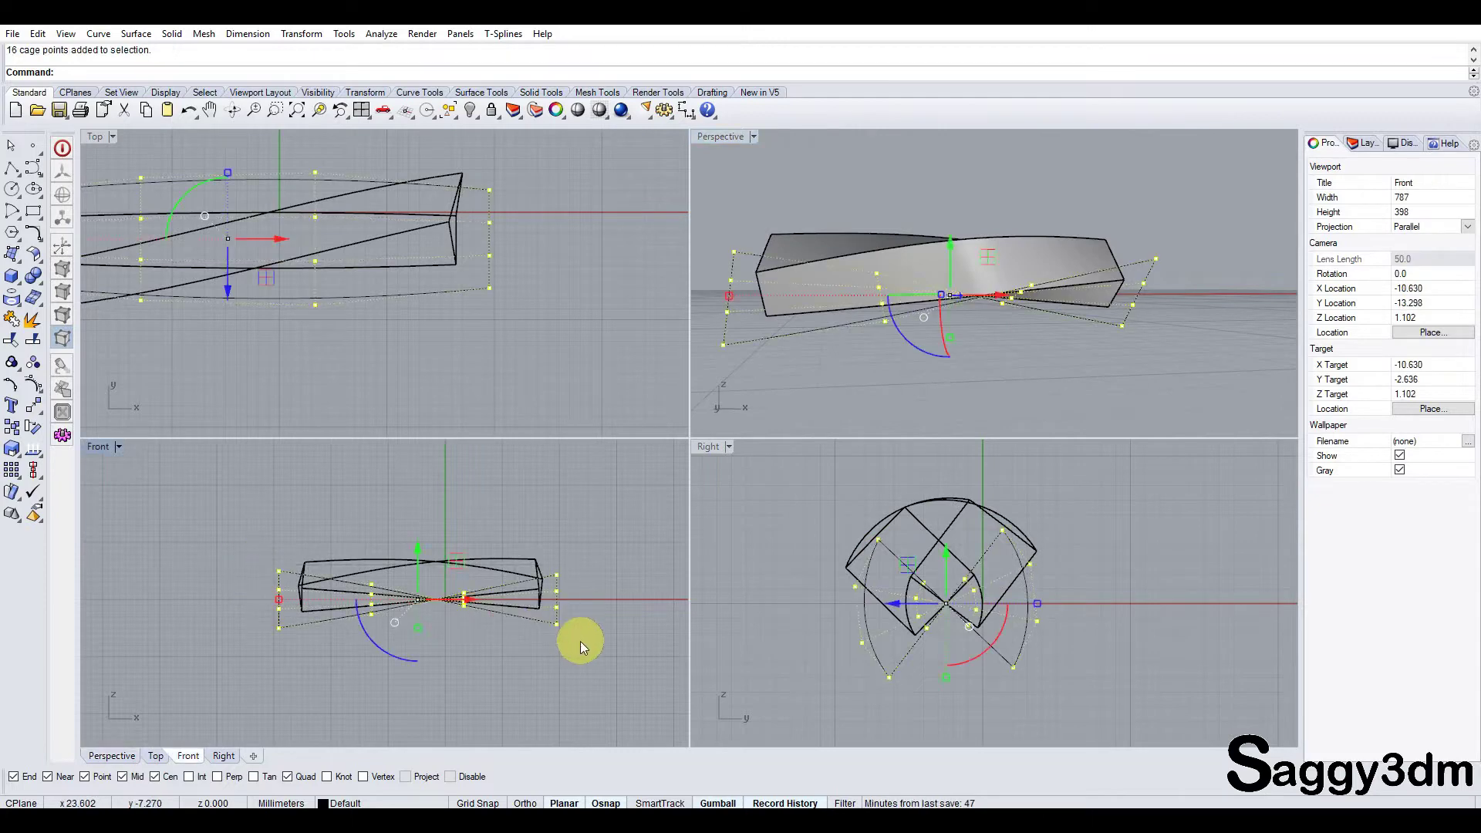
# Step: Start a Bend with a spine in Front view, then cancel it and clear the stray command
pyautogui.write('tend')
pyautogui.press('Return')
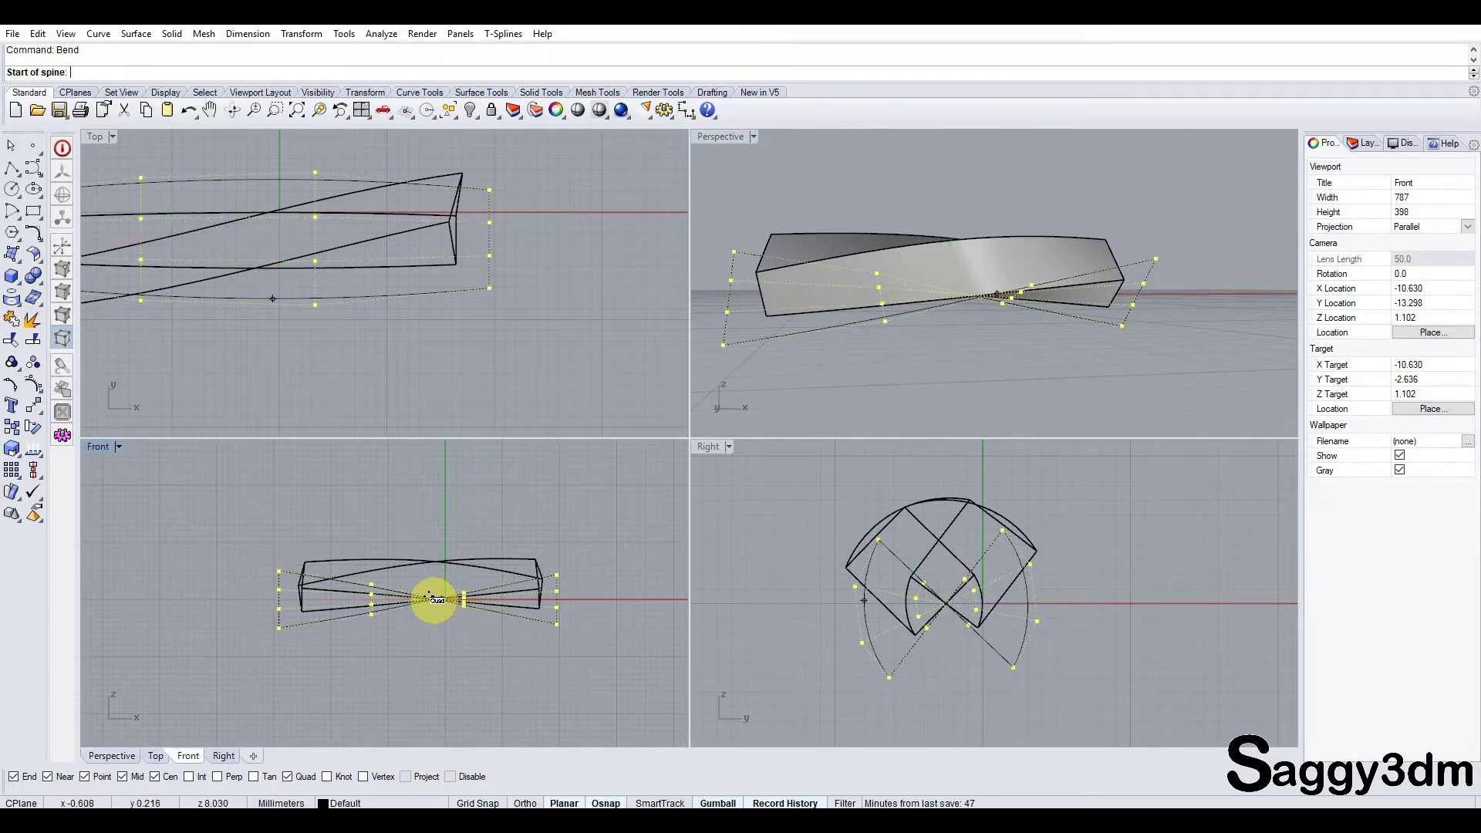
pyautogui.click(444, 600)
pyautogui.click(601, 592)
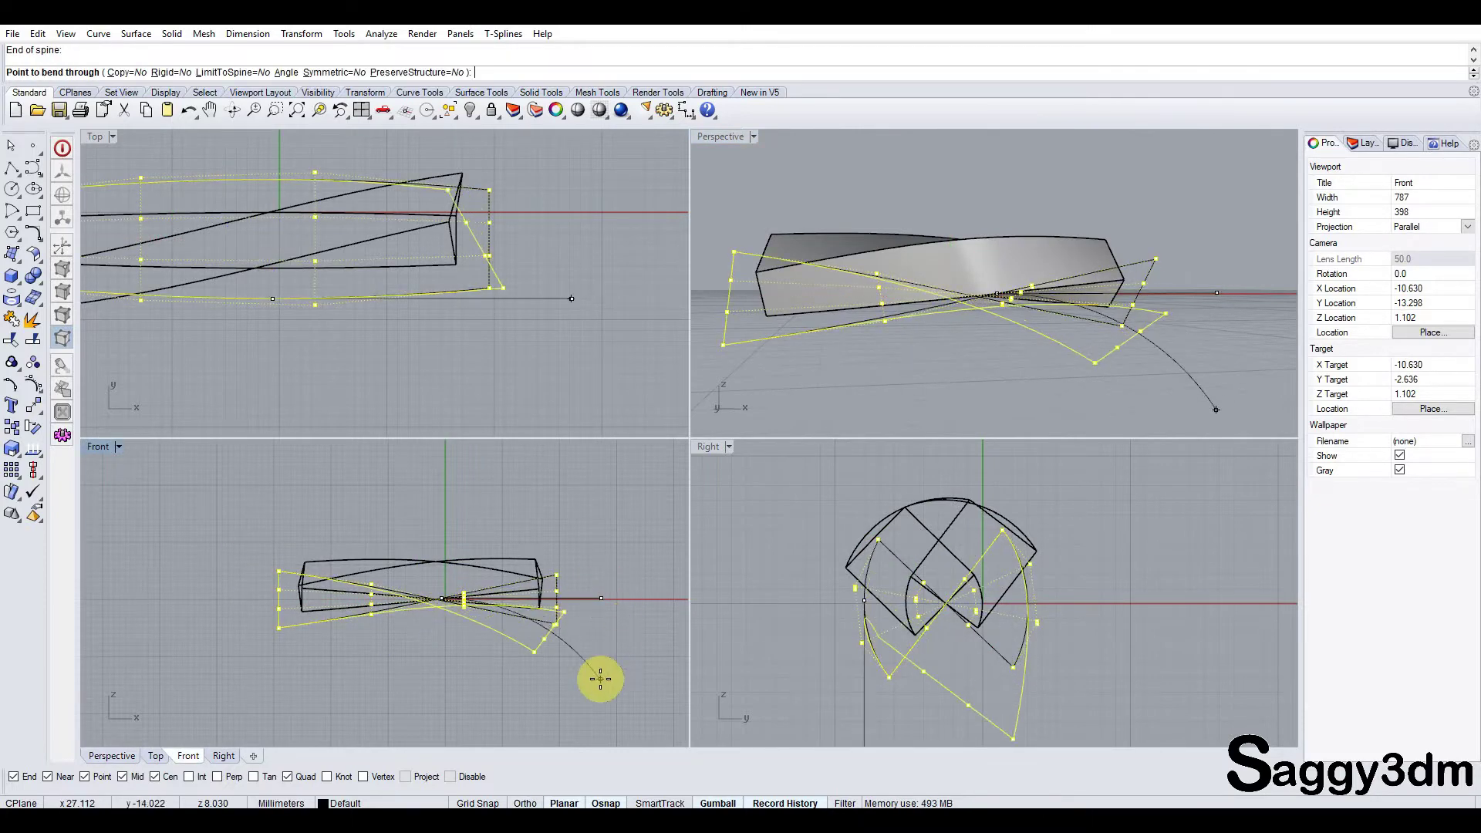
pyautogui.press('Escape')
pyautogui.write('BooleanDifference')
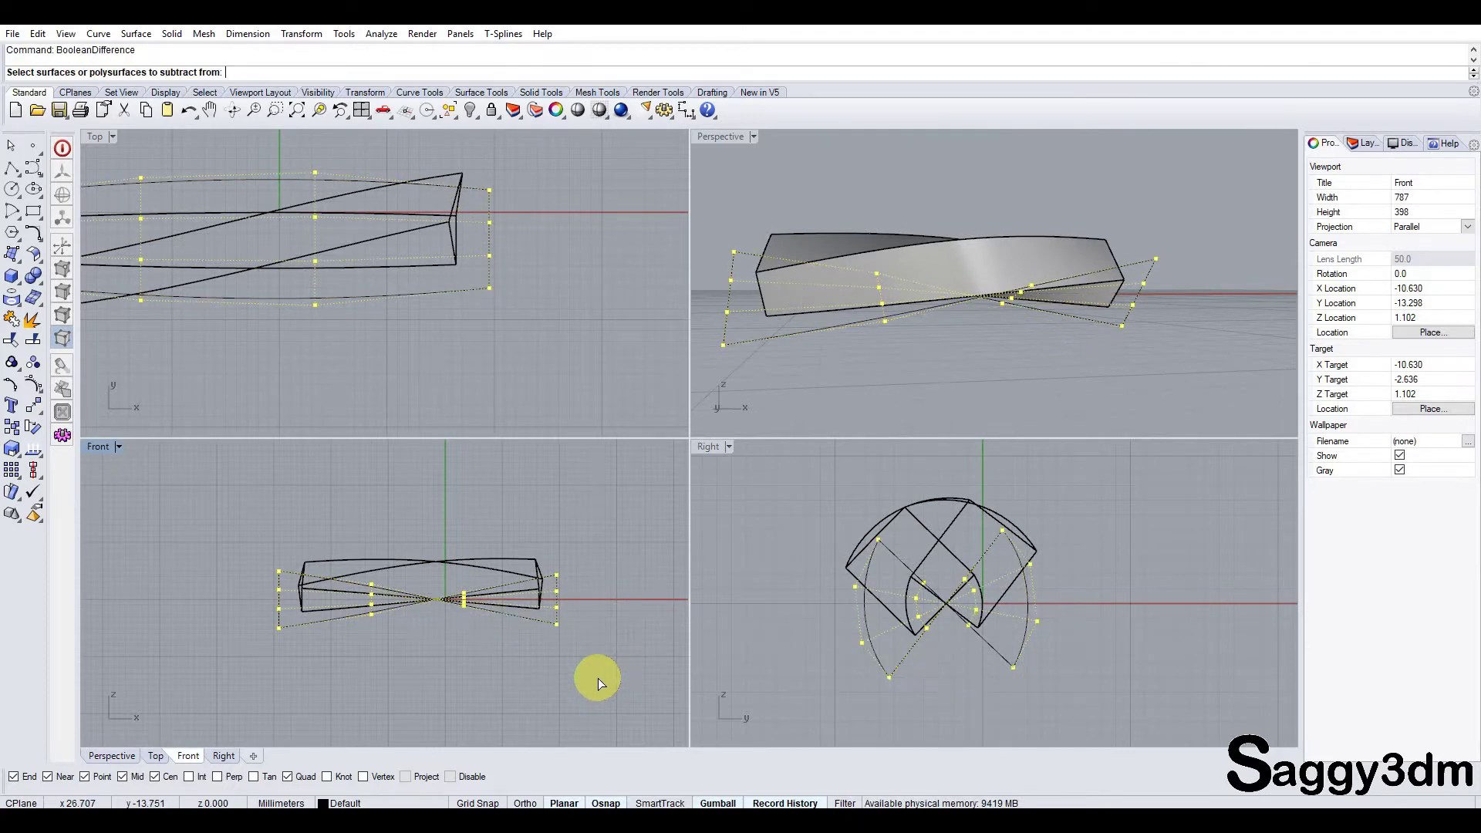
pyautogui.press('Escape')
pyautogui.hotkey('ctrl', 'z')
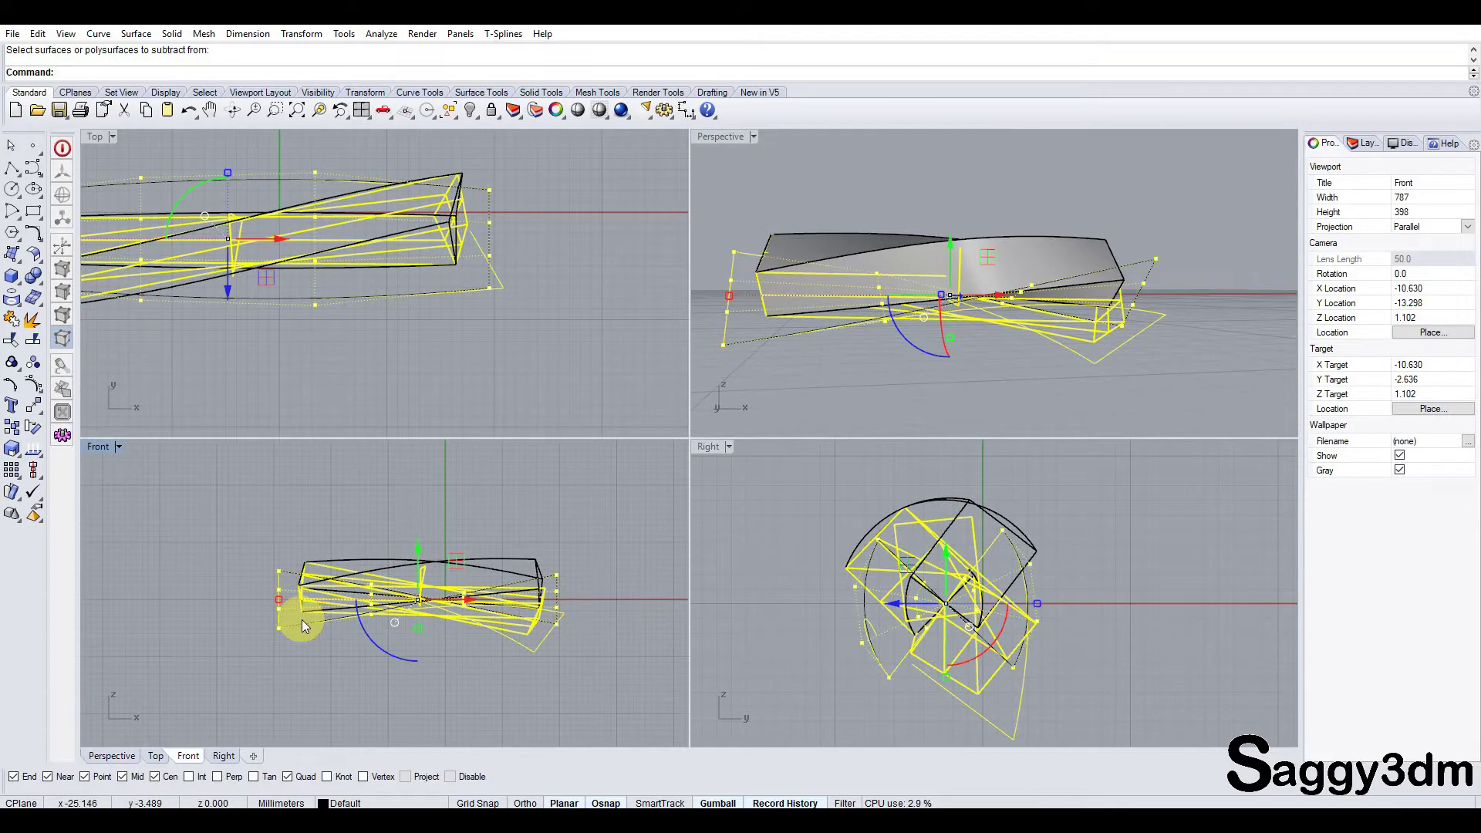
# Step: Bend the band symmetrically along a new Front-view spine into an arch, then deselect it
pyautogui.write('Bend')
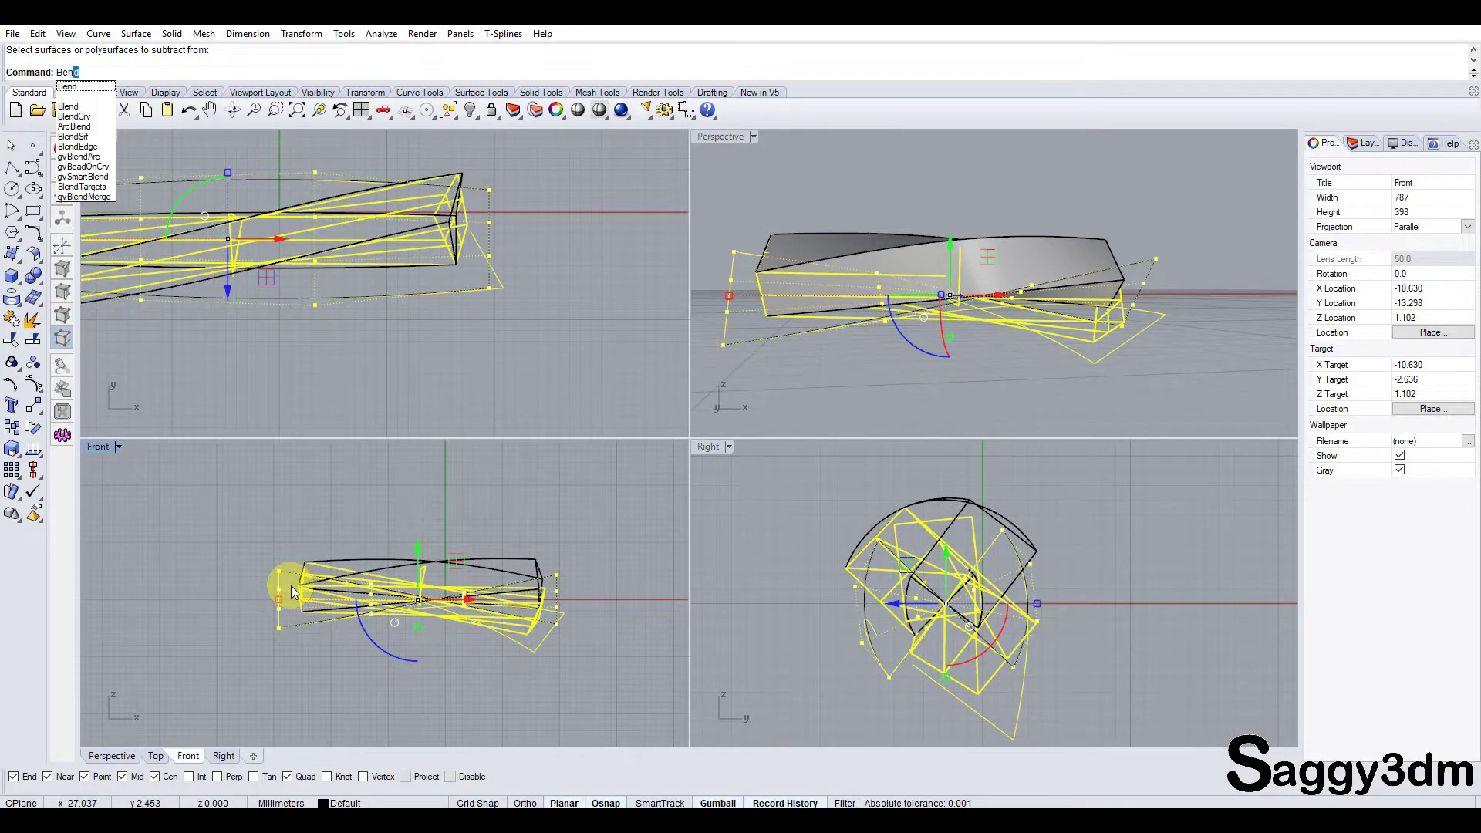
pyautogui.press('Return')
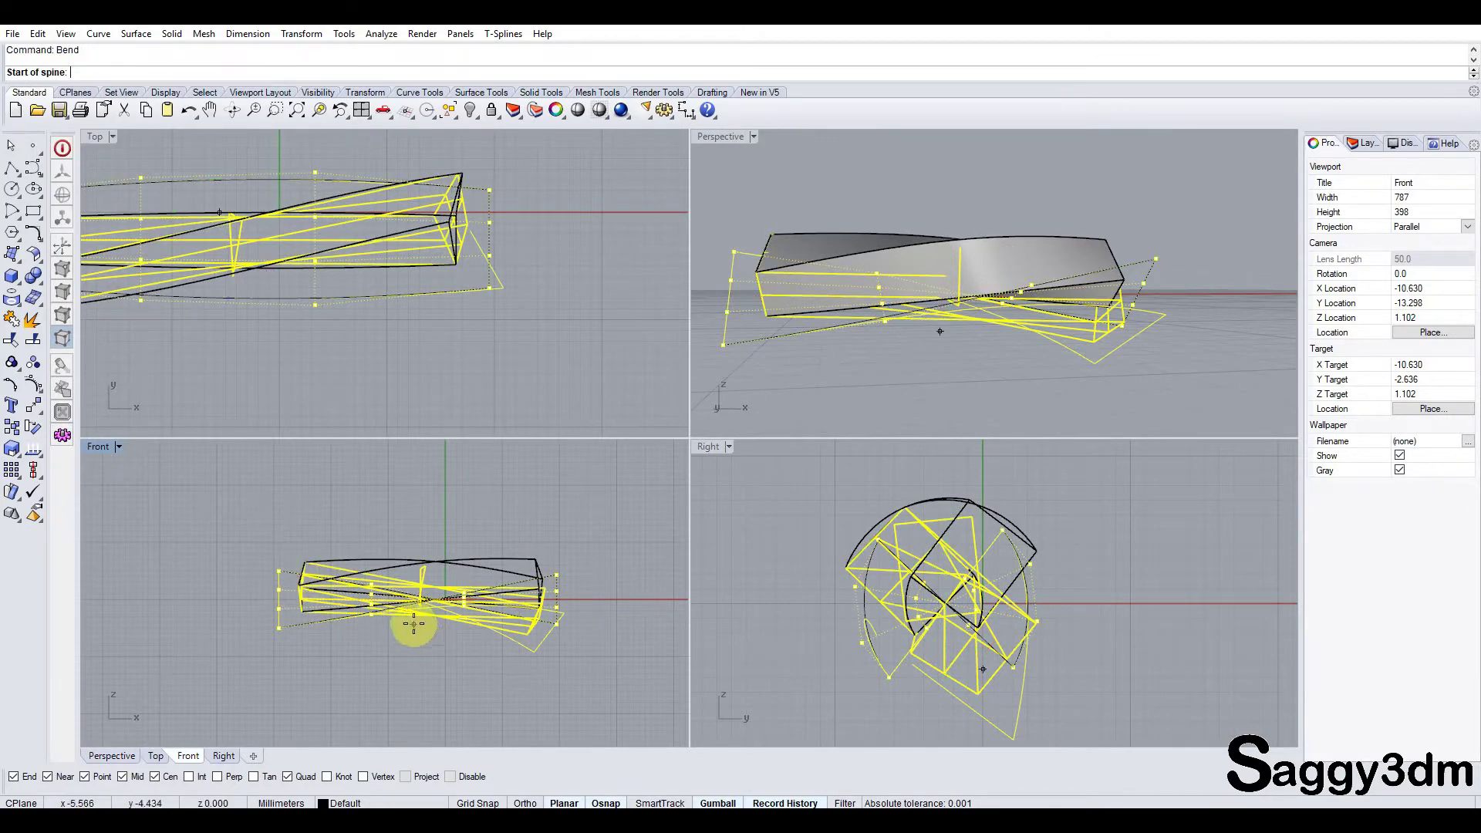
pyautogui.click(417, 601)
pyautogui.click(608, 622)
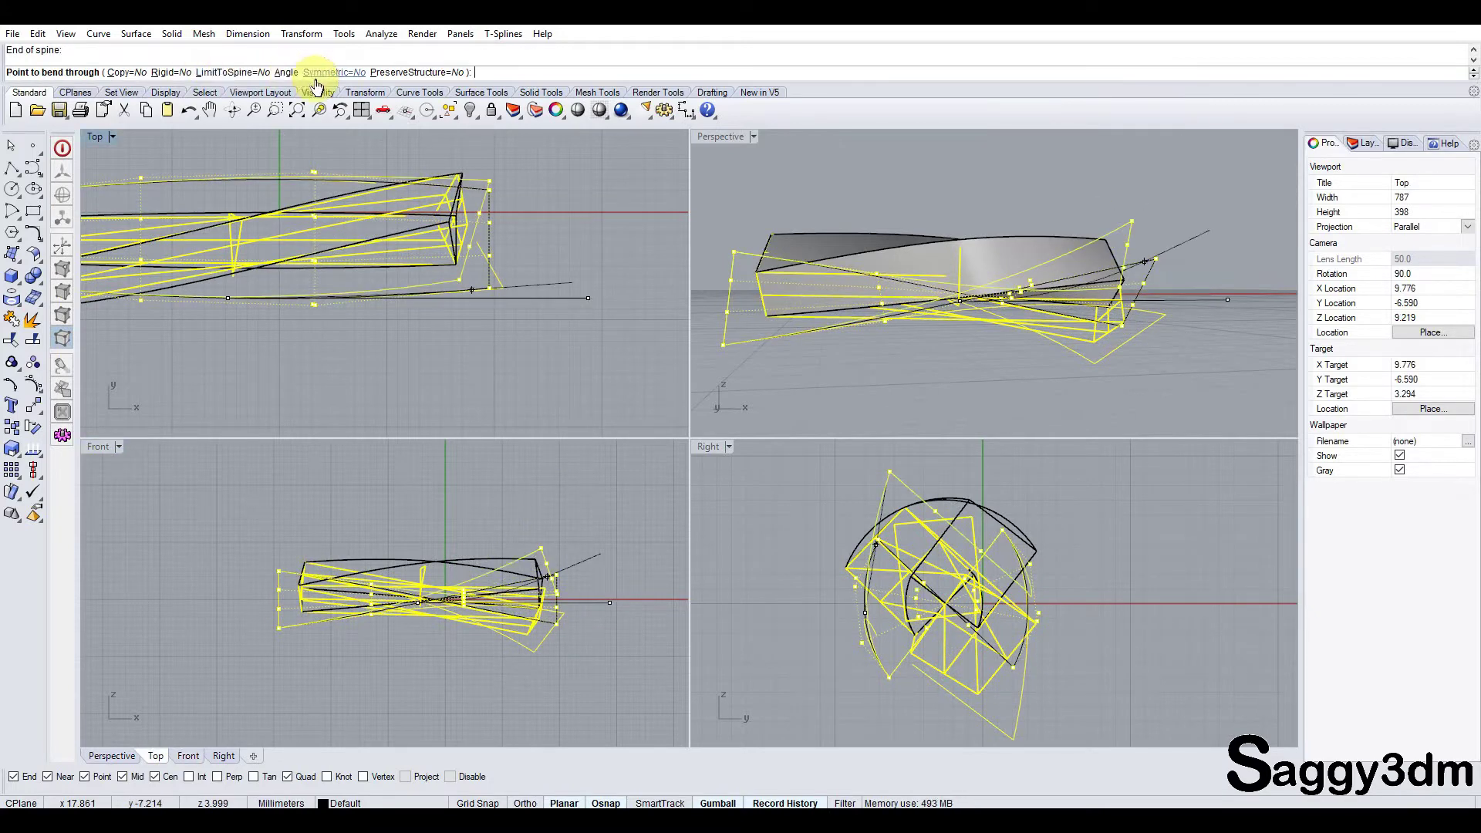
pyautogui.click(550, 712)
pyautogui.moveTo(916, 291)
pyautogui.mouseDown(button='right')
pyautogui.moveTo(1140, 327)
pyautogui.moveTo(1119, 229)
pyautogui.moveTo(1118, 318)
pyautogui.moveTo(1002, 387)
pyautogui.moveTo(997, 288)
pyautogui.moveTo(1039, 282)
pyautogui.mouseUp(button='right')
pyautogui.click(1140, 327)
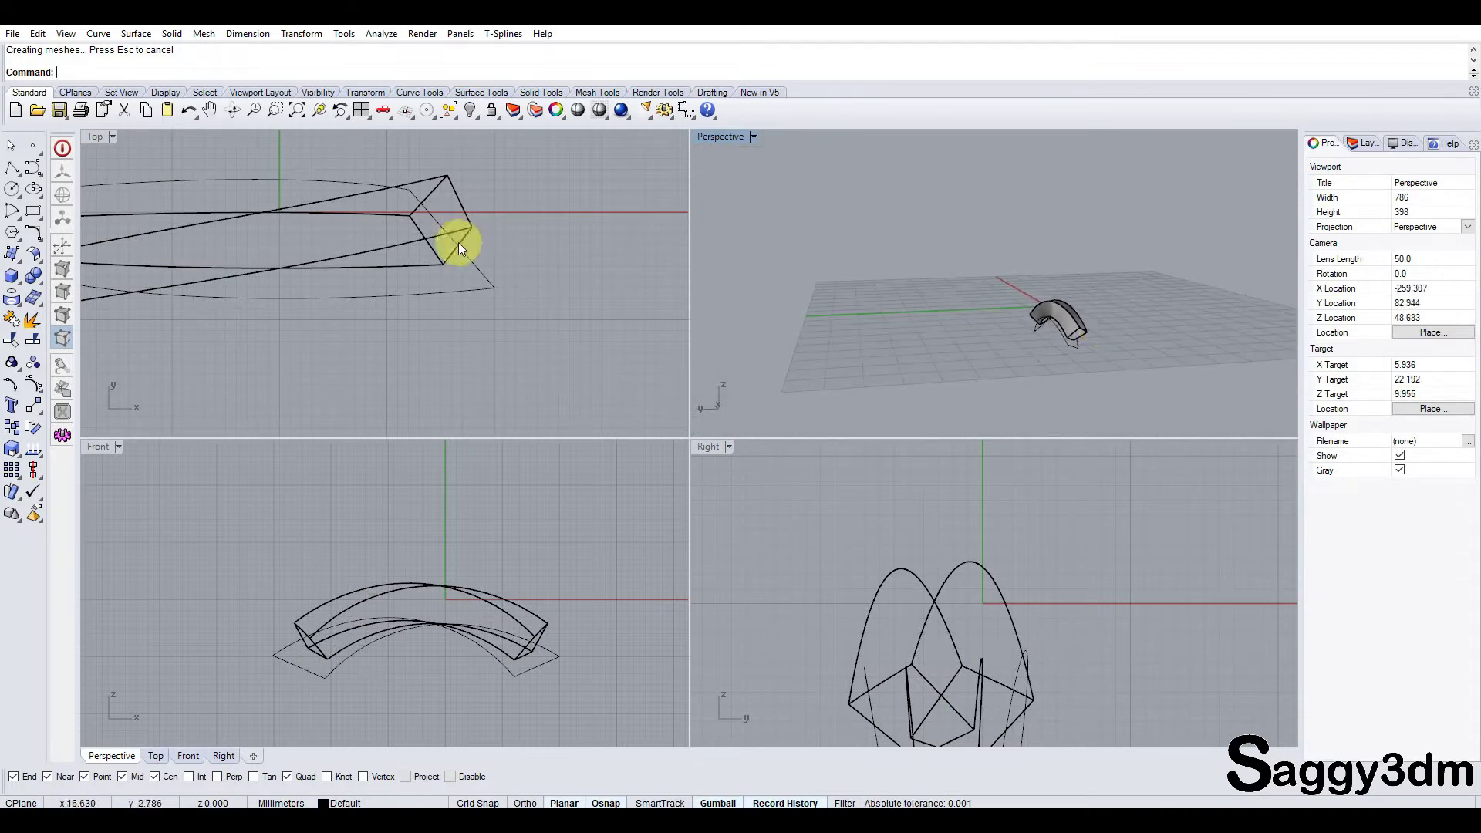
# Step: Select the arched bar and undo back past the bend, redoing to recover the box
pyautogui.scroll(-2, 525, 243)
pyautogui.moveTo(572, 243); pyautogui.dragTo(415, 344)
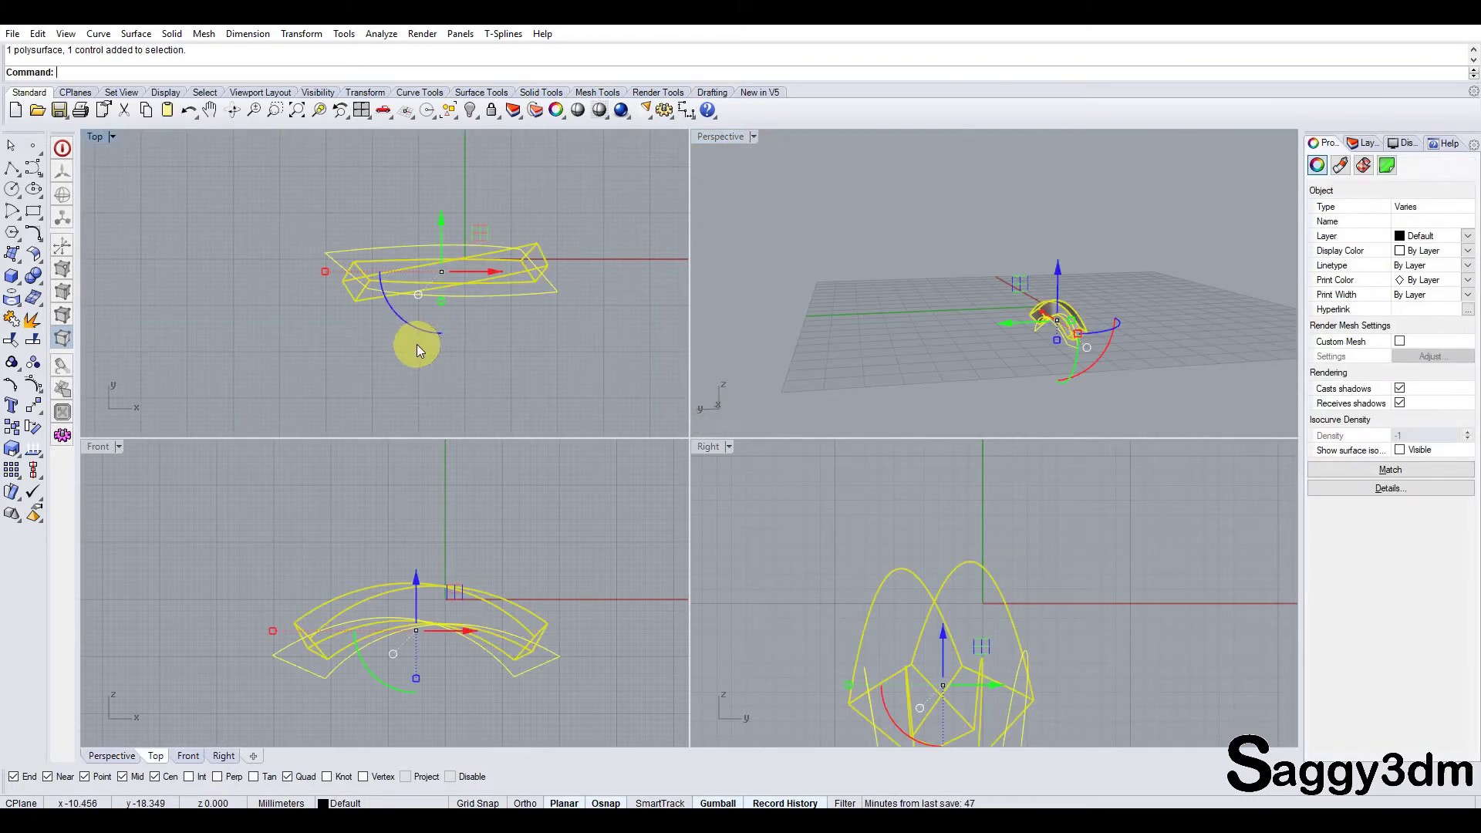
pyautogui.hotkey('ctrl', 'z')
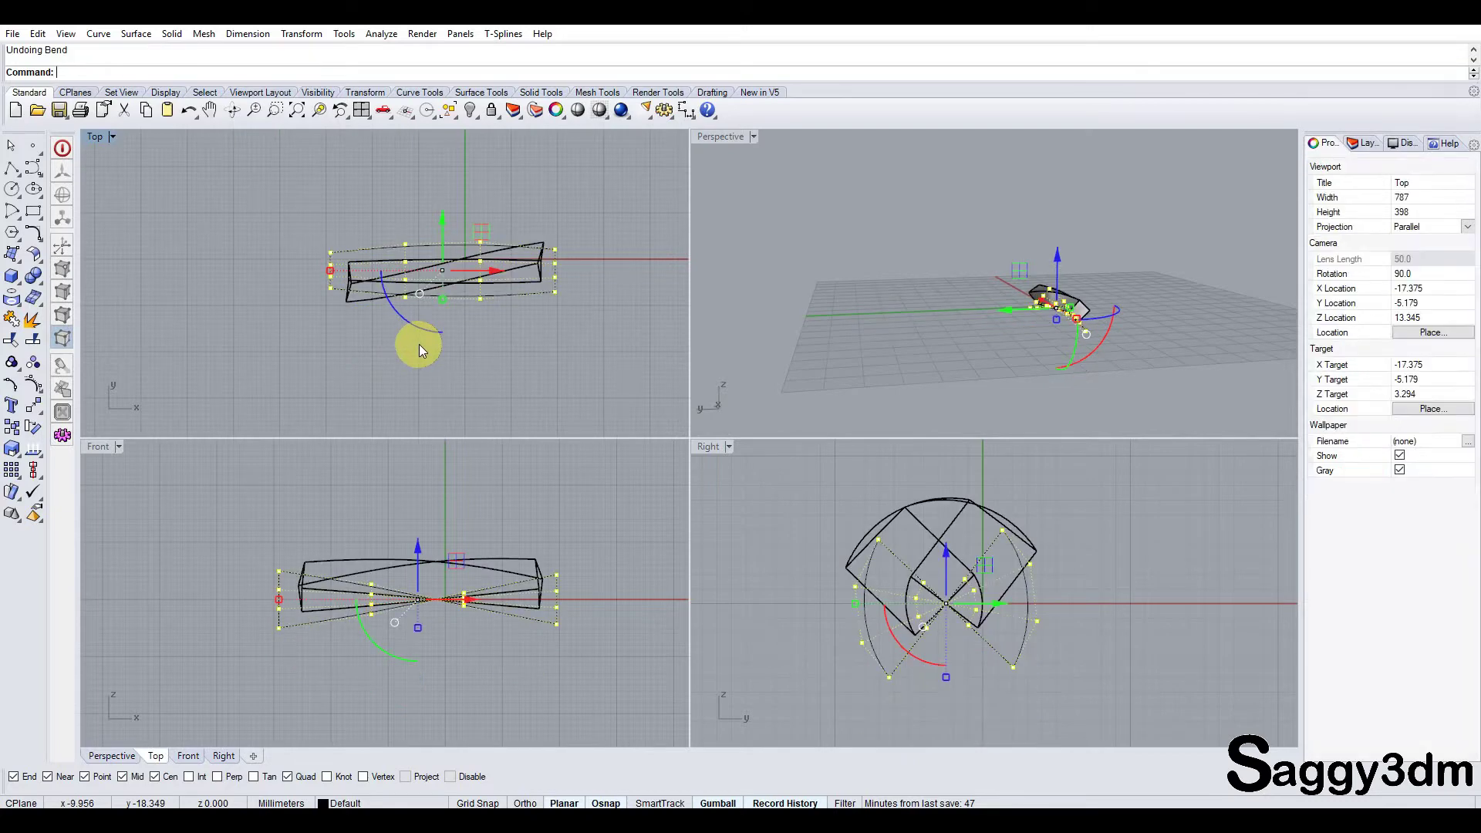
pyautogui.hotkey('ctrl', 'z')
pyautogui.hotkey('ctrl', 'z')
pyautogui.hotkey('ctrl', 'y')
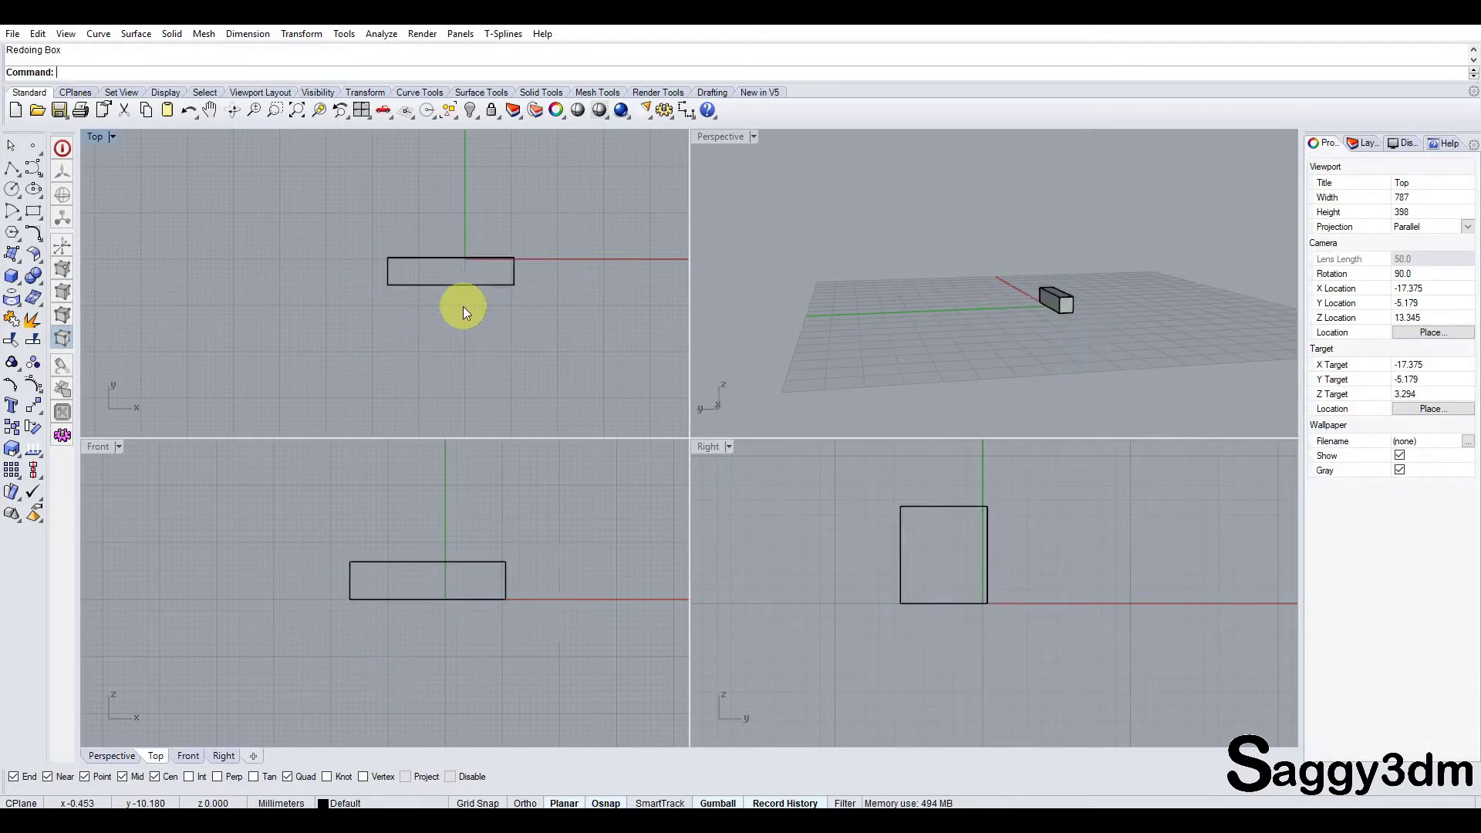
pyautogui.moveTo(1067, 279); pyautogui.dragTo(1076, 291, button='right')
pyautogui.click(1077, 291)
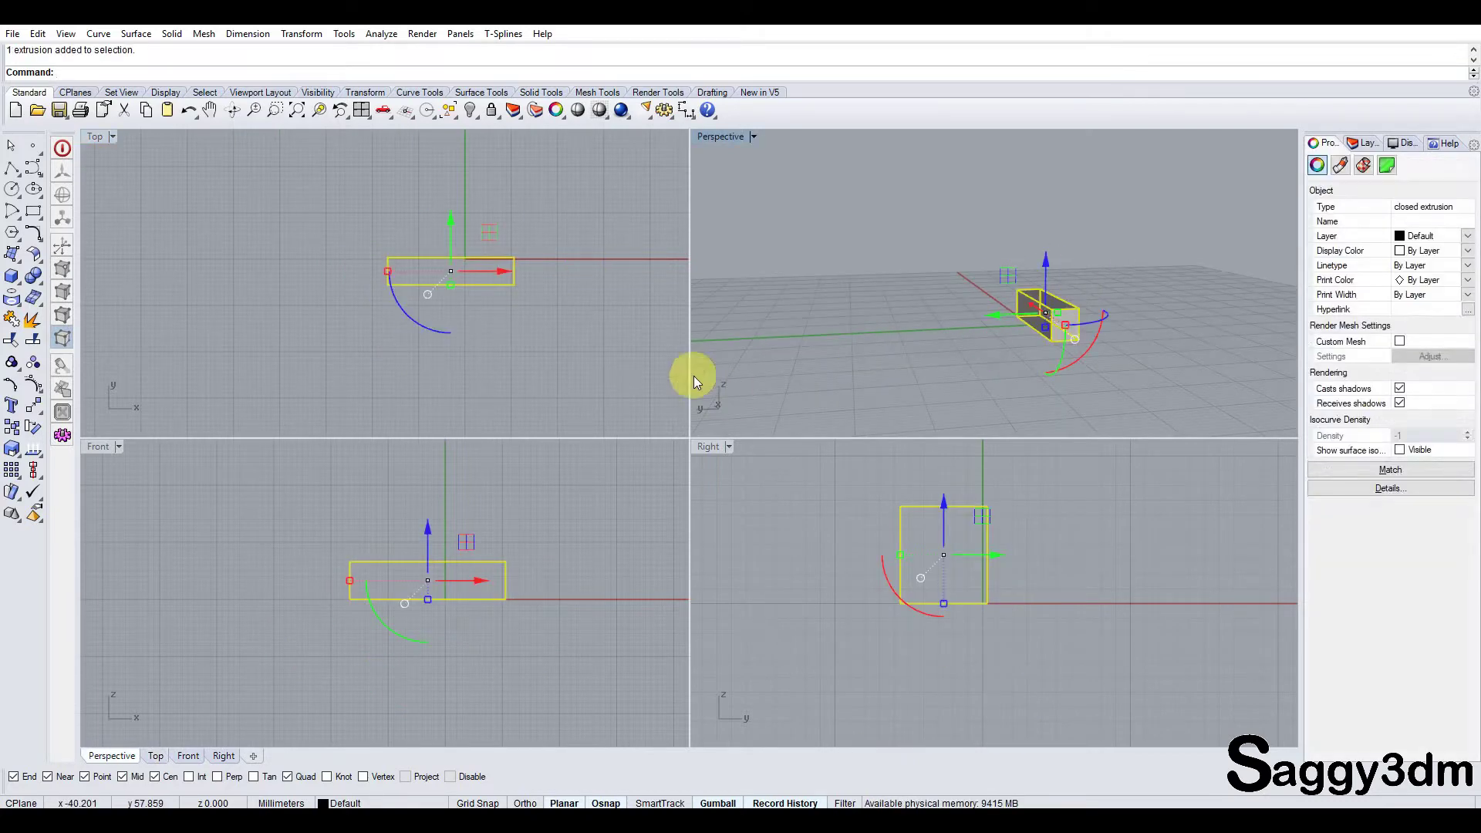
pyautogui.rightClick(108, 62)
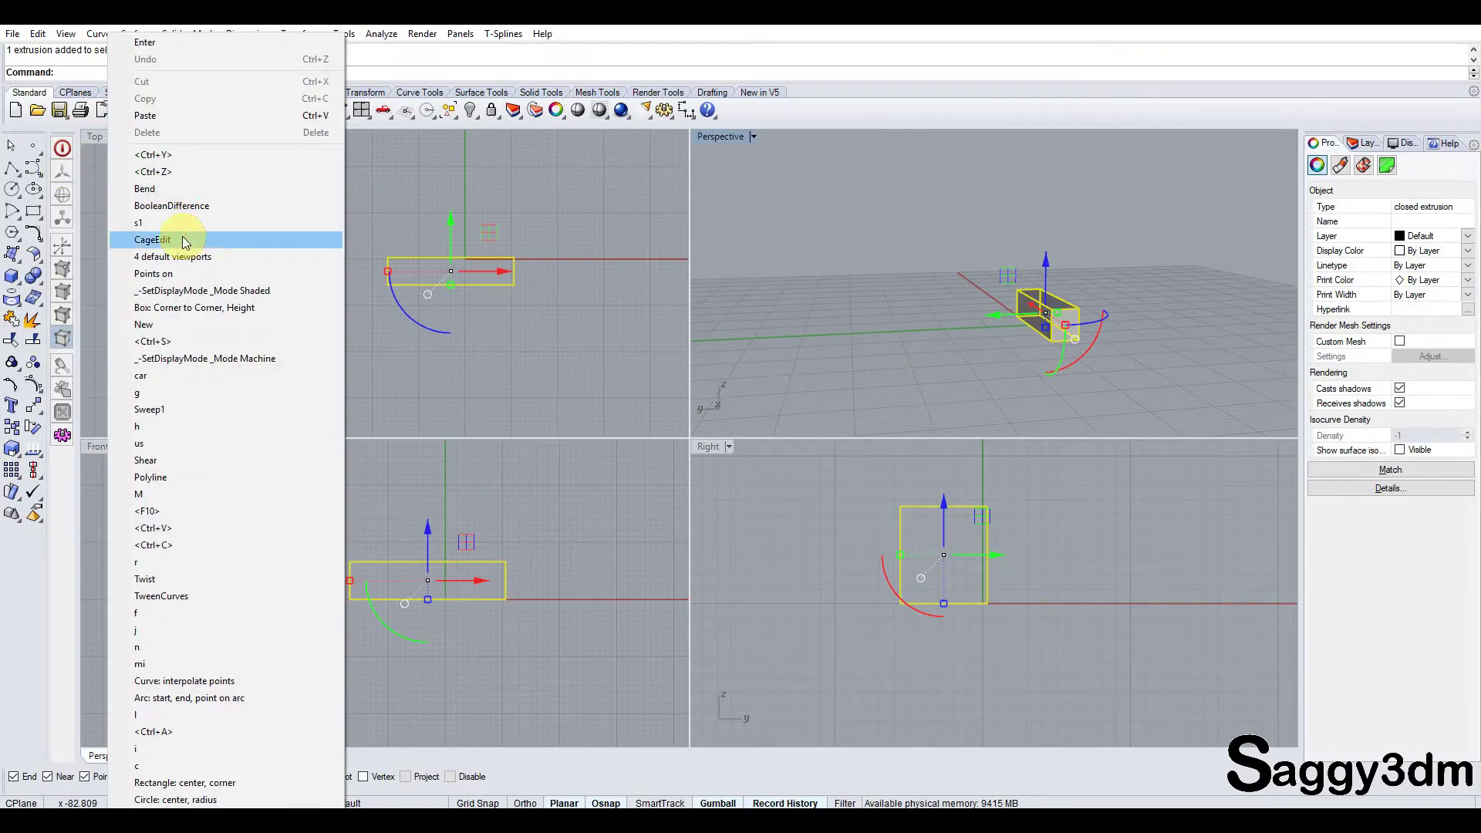
pyautogui.click(309, 240)
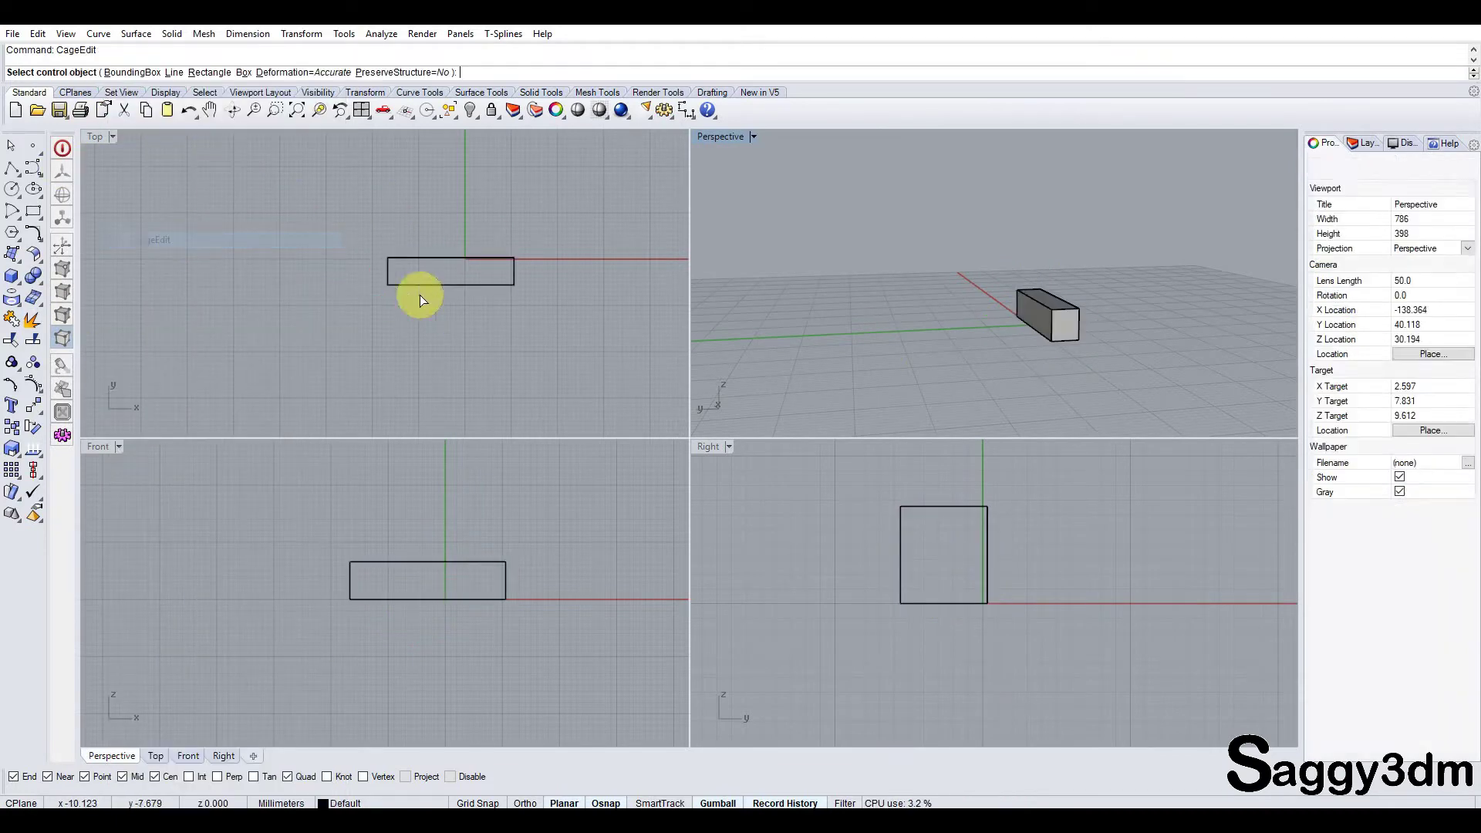
pyautogui.click(243, 72)
pyautogui.click(81, 139)
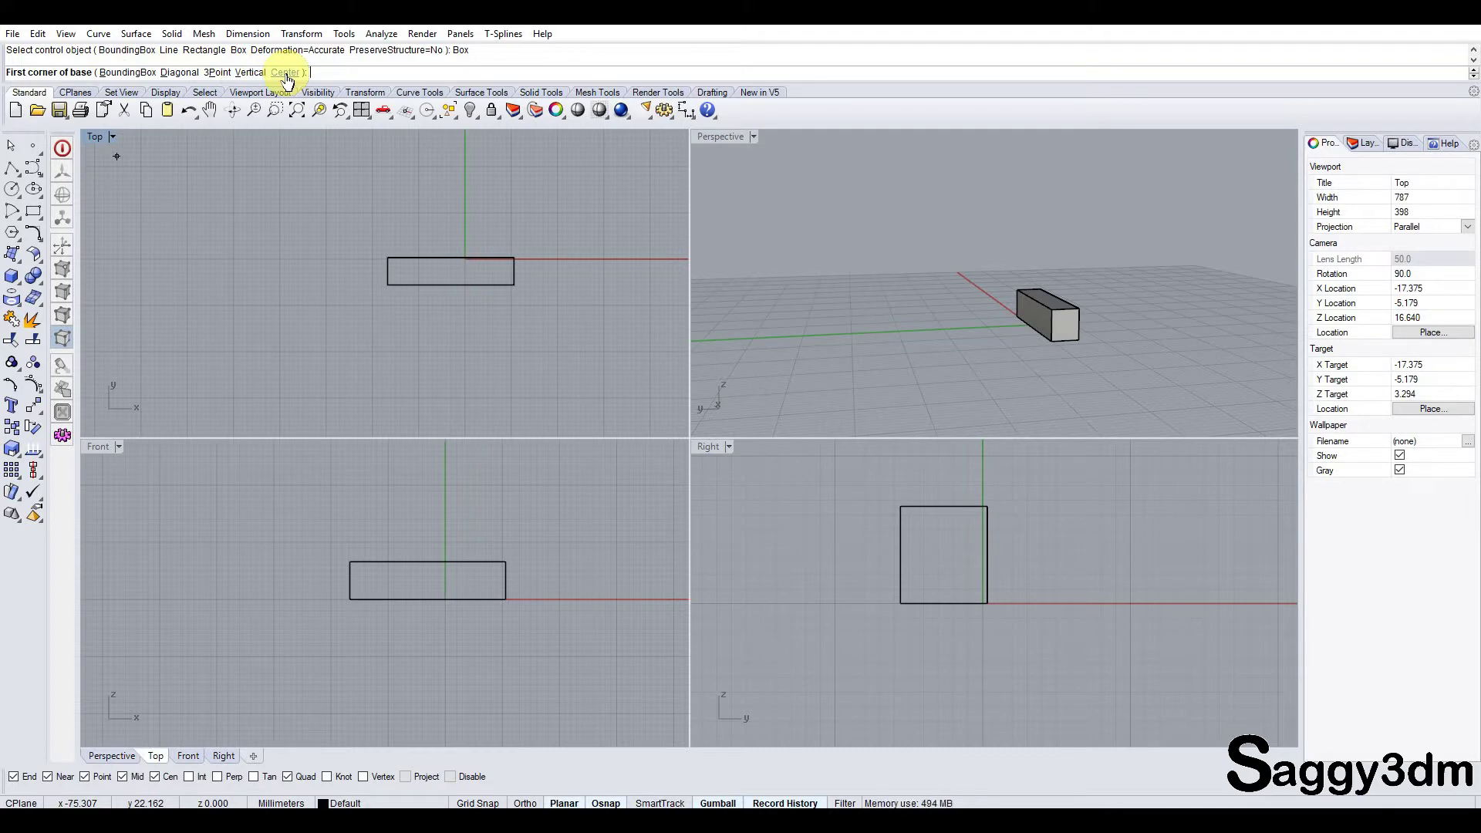
pyautogui.click(177, 74)
pyautogui.click(387, 230)
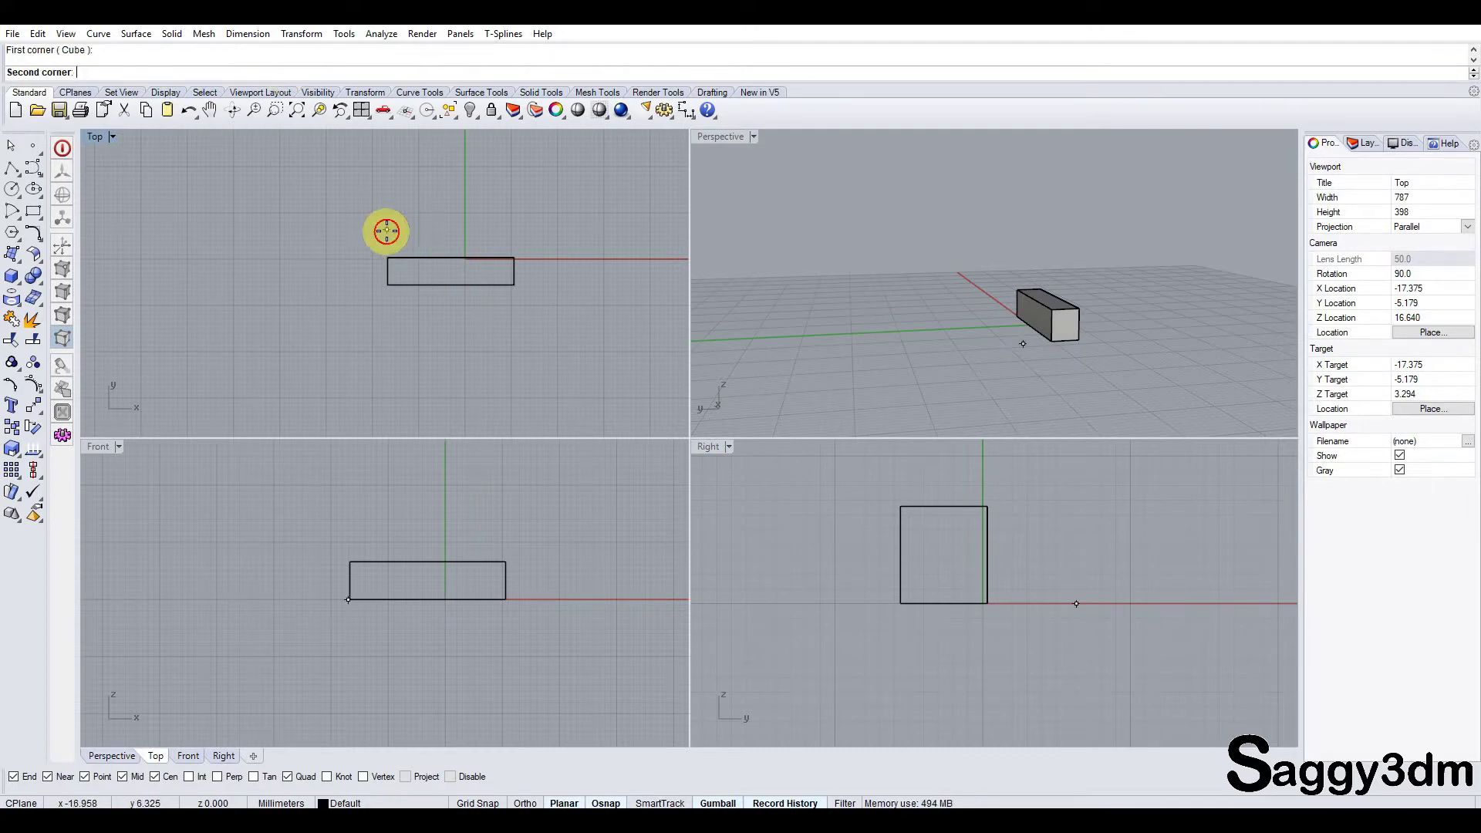
pyautogui.click(534, 333)
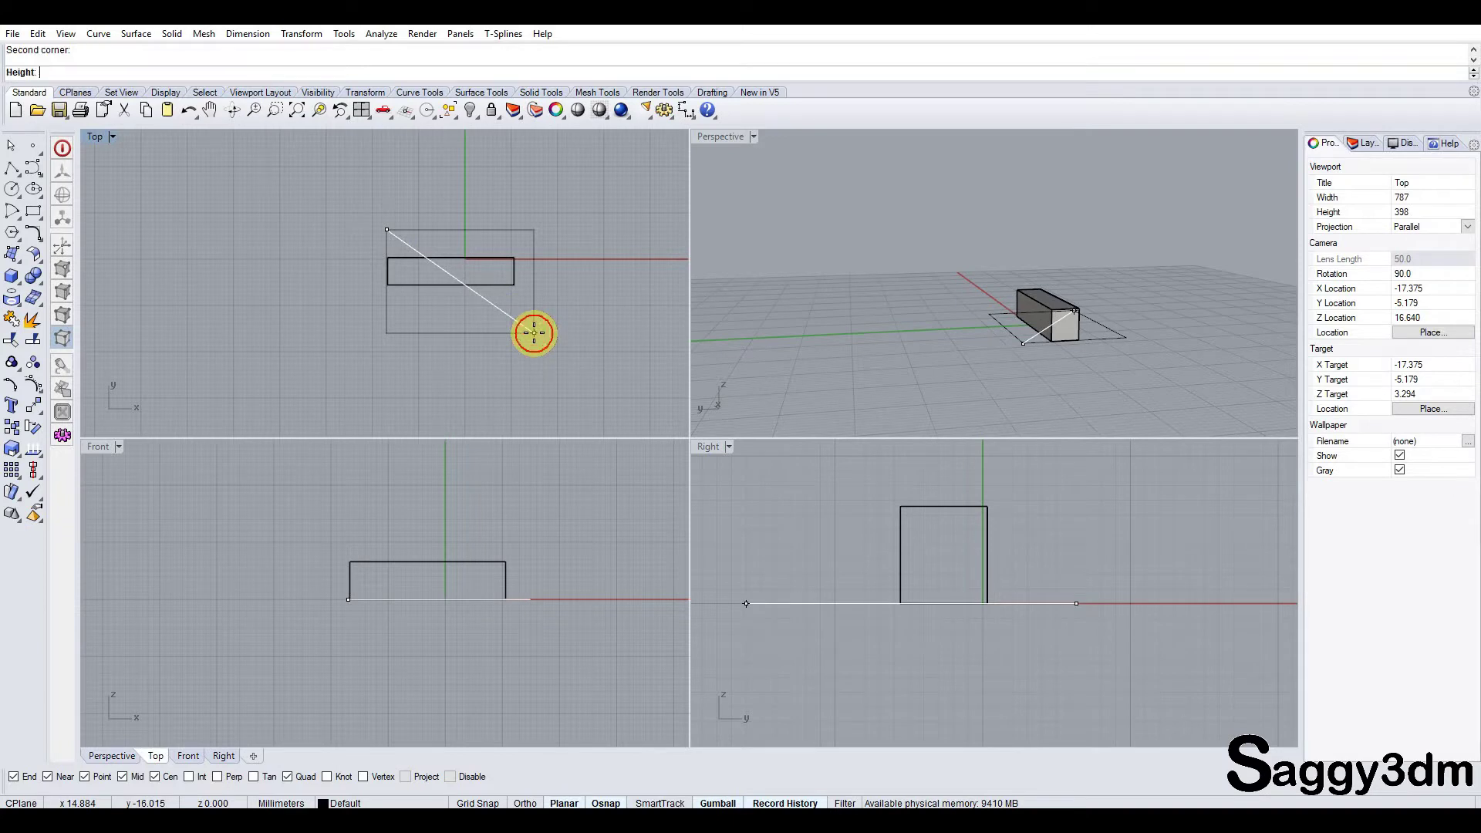
pyautogui.click(508, 528)
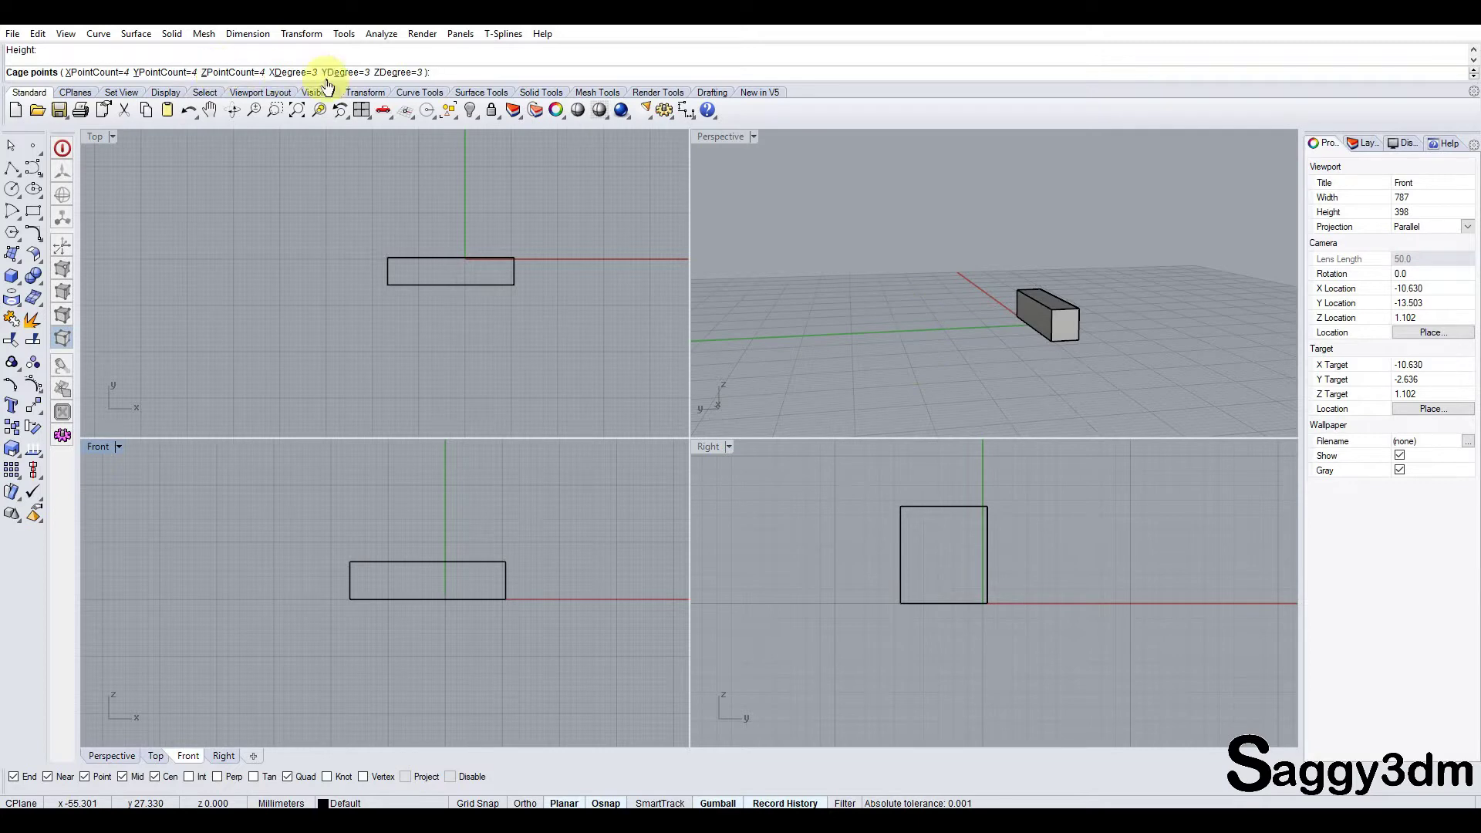
pyautogui.rightClick(1022, 274)
pyautogui.moveTo(1025, 275)
pyautogui.mouseDown(button='right')
pyautogui.moveTo(1102, 299)
pyautogui.moveTo(1067, 301)
pyautogui.moveTo(1184, 363)
pyautogui.moveTo(1086, 354)
pyautogui.moveTo(483, 443)
pyautogui.mouseUp(button='right')
pyautogui.rightClick(1067, 290)
pyautogui.scroll(5, 432, 257)
pyautogui.moveTo(432, 257); pyautogui.dragTo(578, 397)
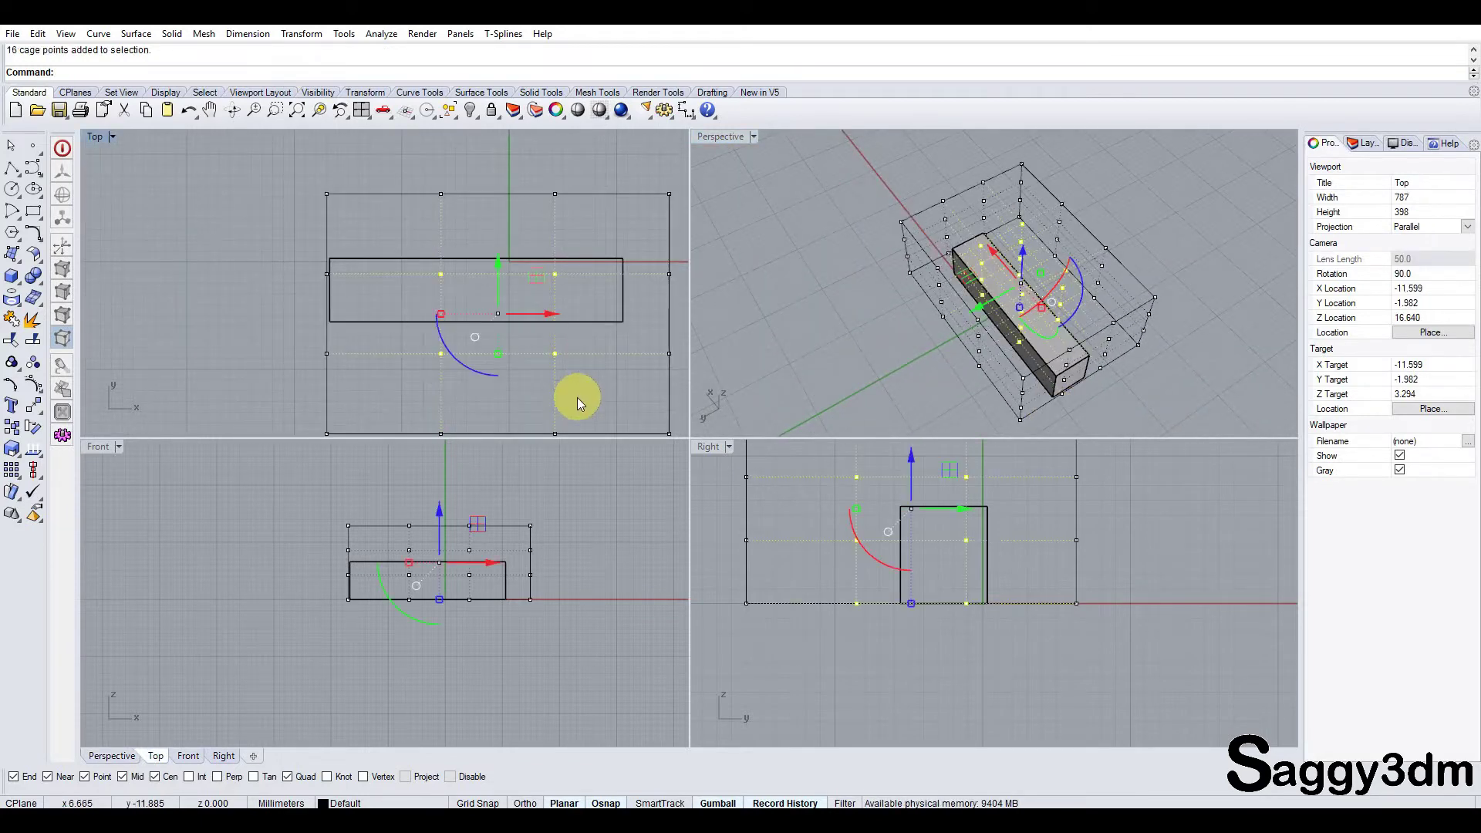
pyautogui.scroll(-3, 519, 546)
pyautogui.moveTo(483, 595); pyautogui.dragTo(489, 512)
pyautogui.moveTo(876, 321)
pyautogui.mouseDown(button='right')
pyautogui.moveTo(982, 224)
pyautogui.moveTo(1086, 203)
pyautogui.moveTo(1131, 247)
pyautogui.moveTo(1045, 651)
pyautogui.moveTo(1058, 370)
pyautogui.moveTo(751, 164)
pyautogui.mouseUp(button='right')
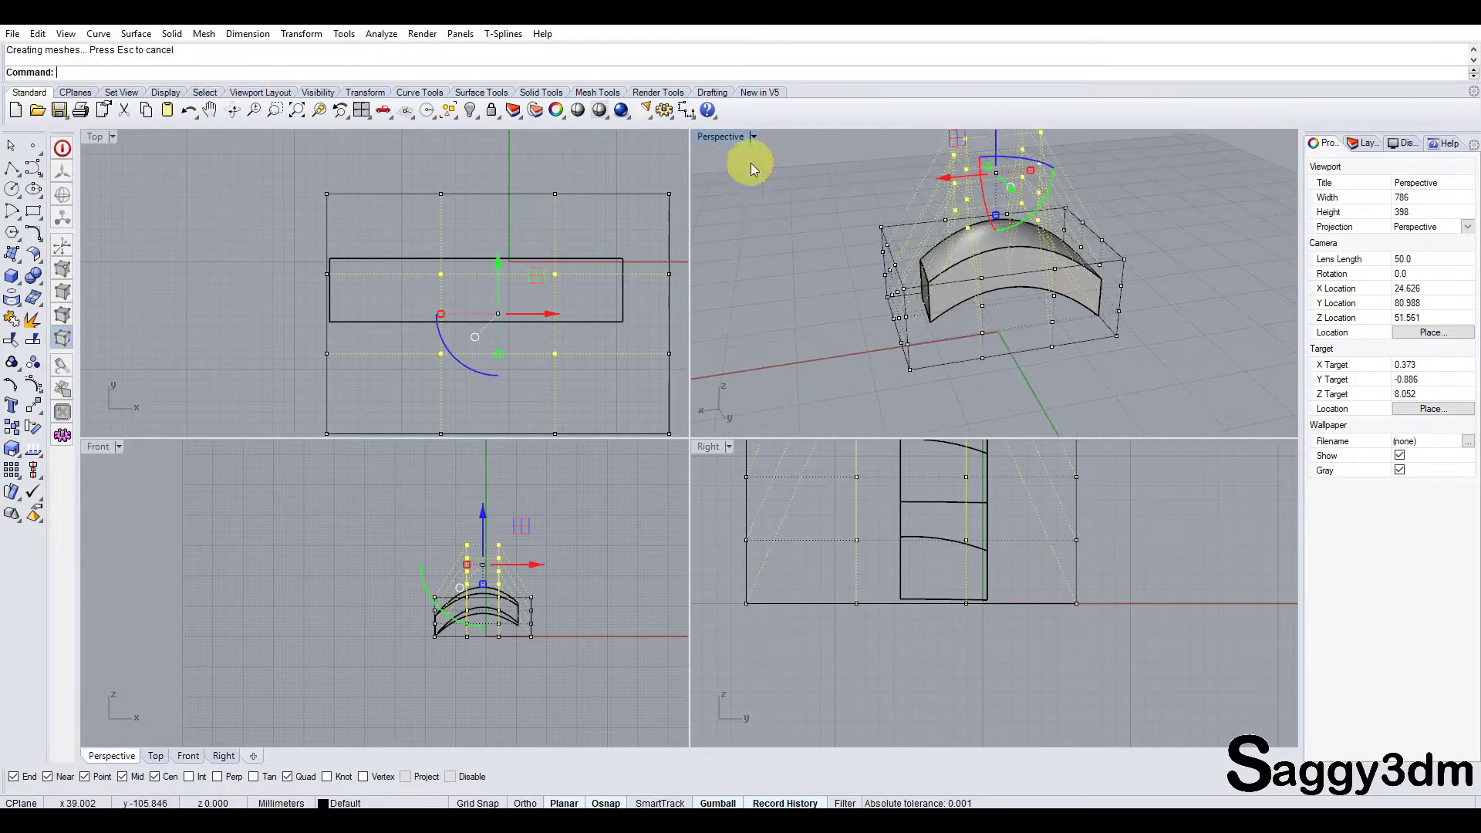
pyautogui.doubleClick(699, 138)
pyautogui.scroll(-3, 645, 331)
pyautogui.moveTo(645, 331)
pyautogui.mouseDown(button='right')
pyautogui.moveTo(817, 317)
pyautogui.moveTo(473, 429)
pyautogui.moveTo(610, 436)
pyautogui.mouseUp(button='right')
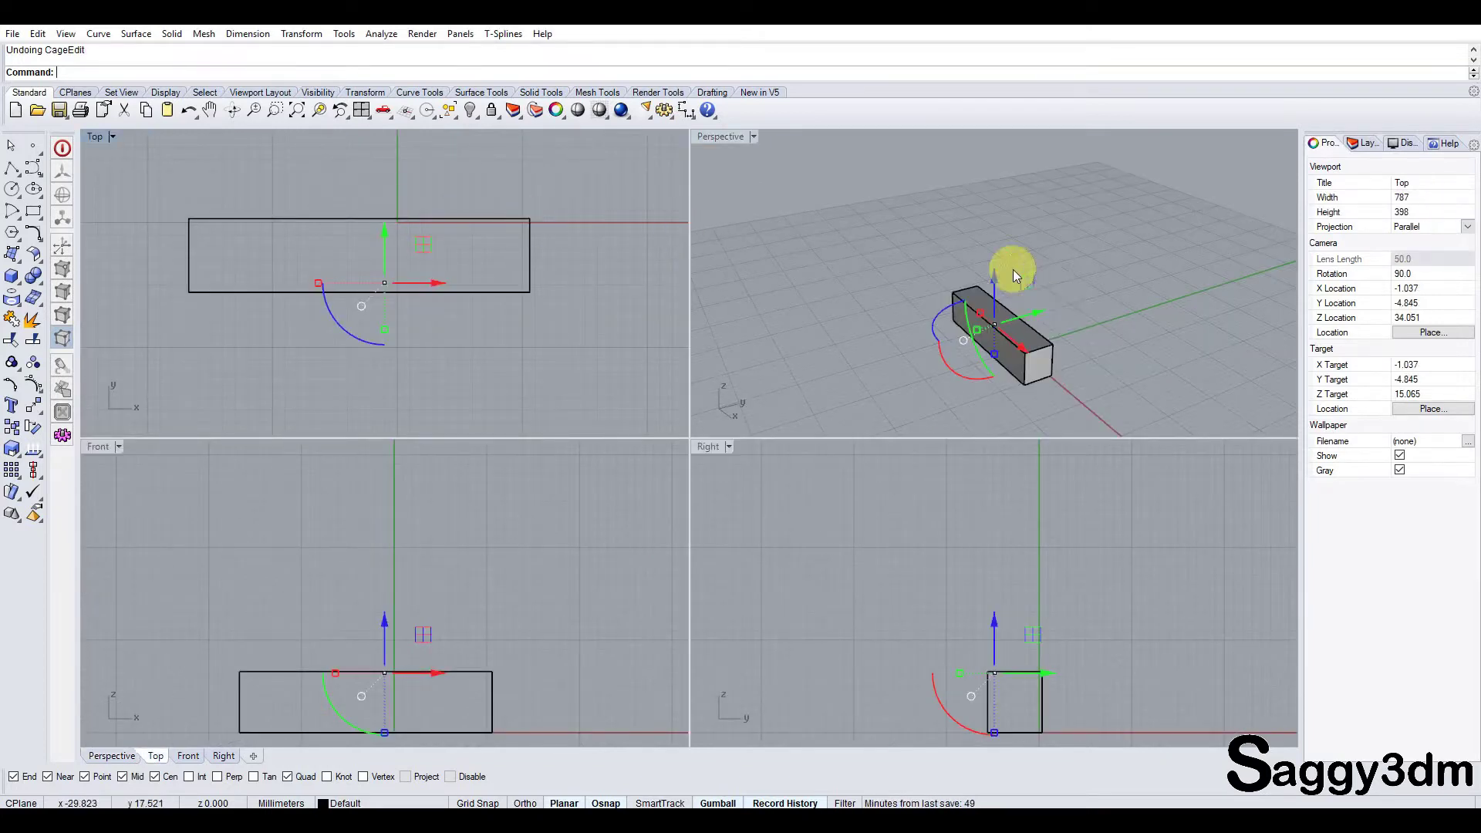
# Step: Reselect the box, rerun CageEdit from recent commands, then cancel that attempt
pyautogui.click(1009, 262)
pyautogui.doubleClick(733, 139)
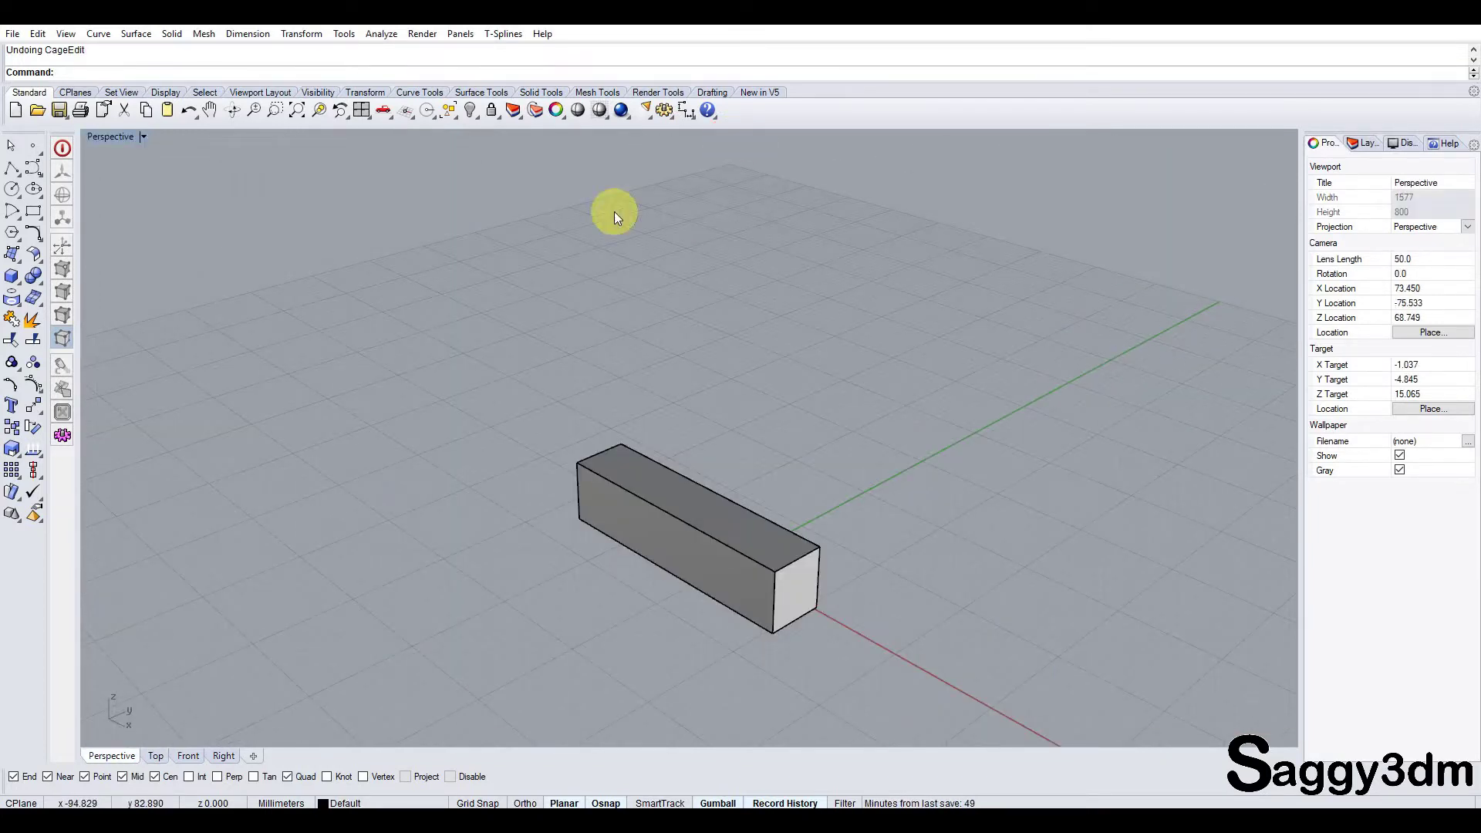
pyautogui.doubleClick(114, 136)
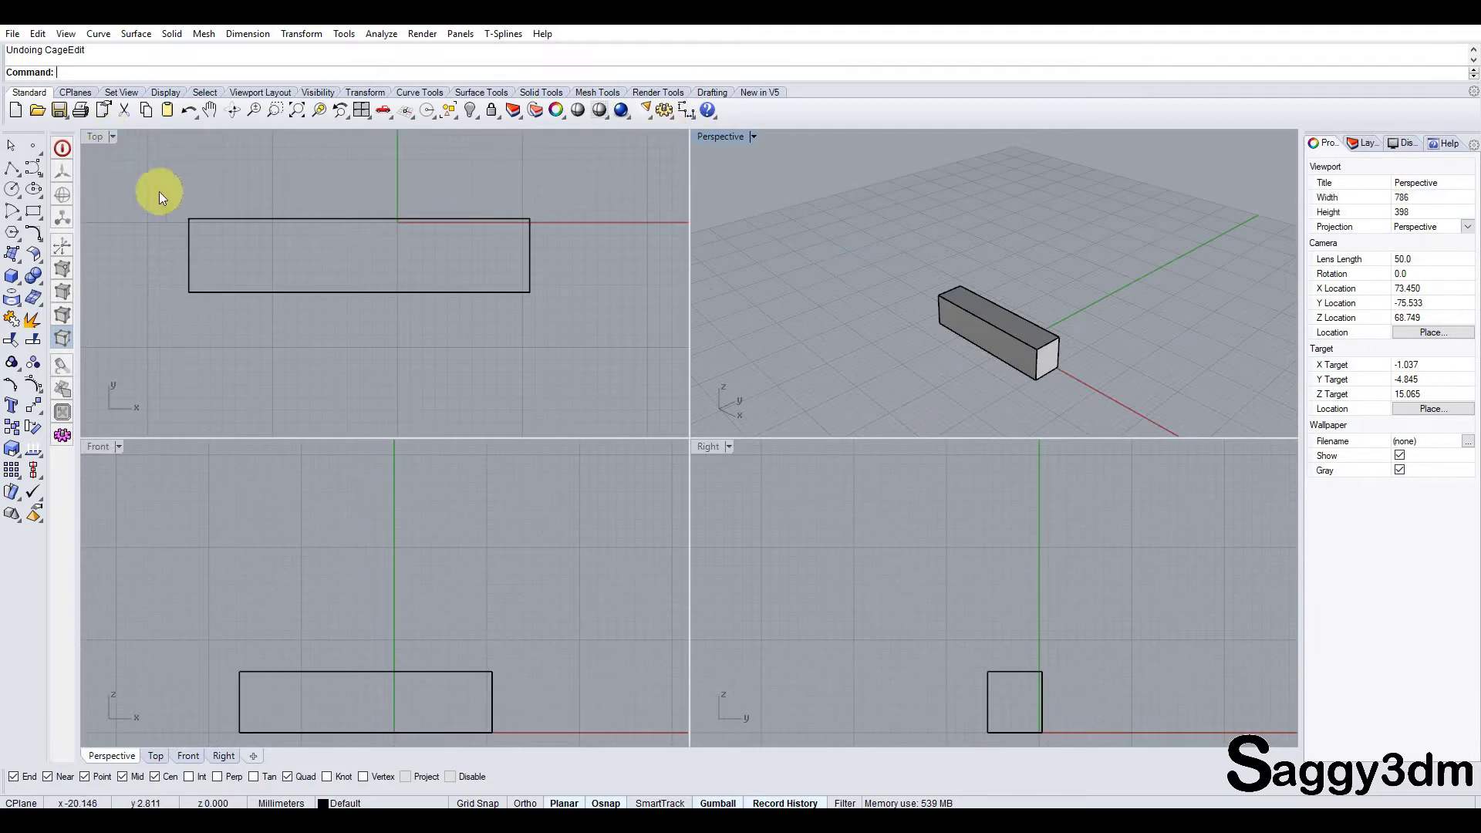
pyautogui.click(341, 223)
pyautogui.rightClick(258, 74)
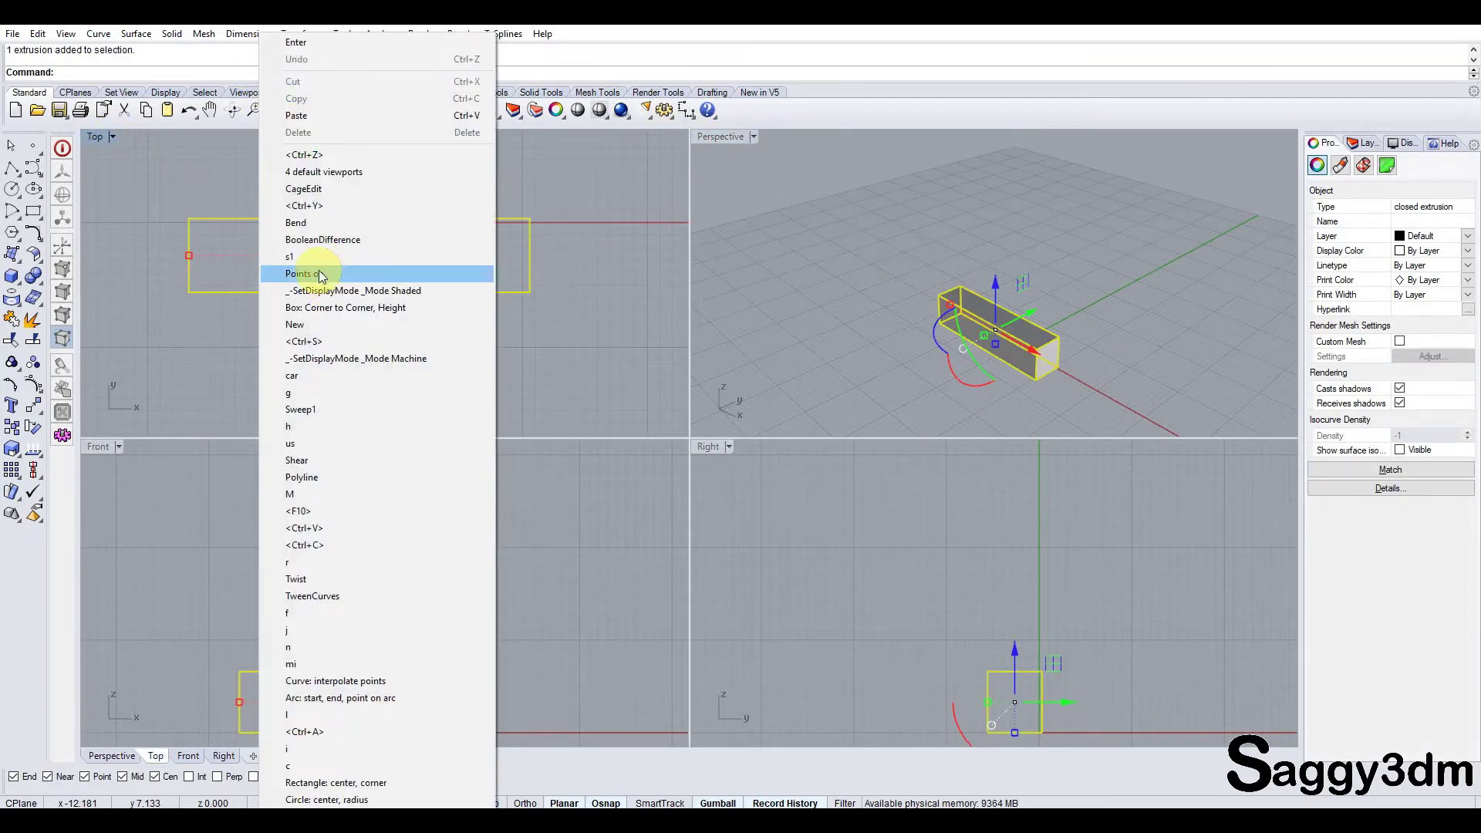
pyautogui.click(320, 189)
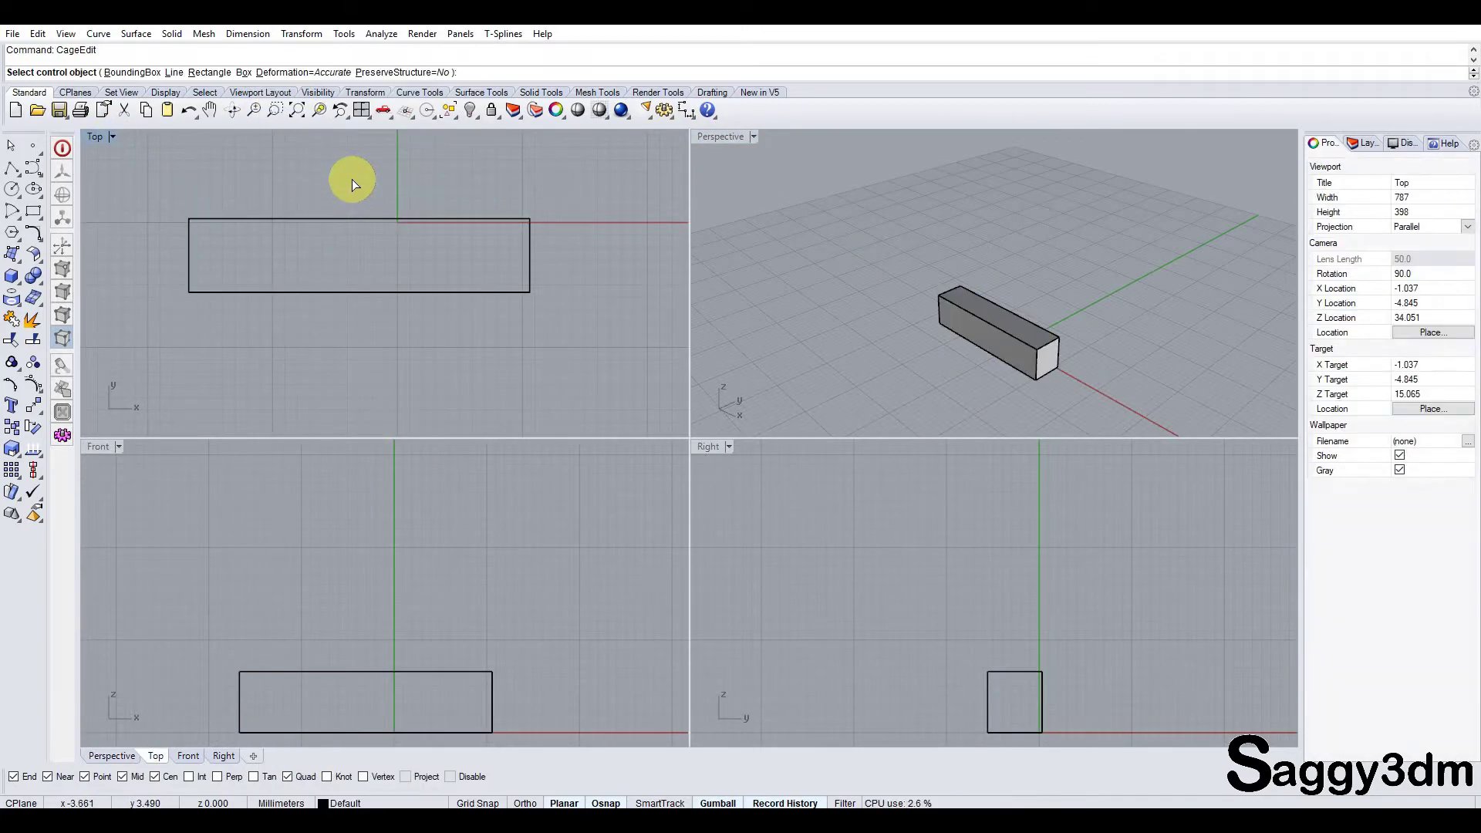
pyautogui.click(288, 74)
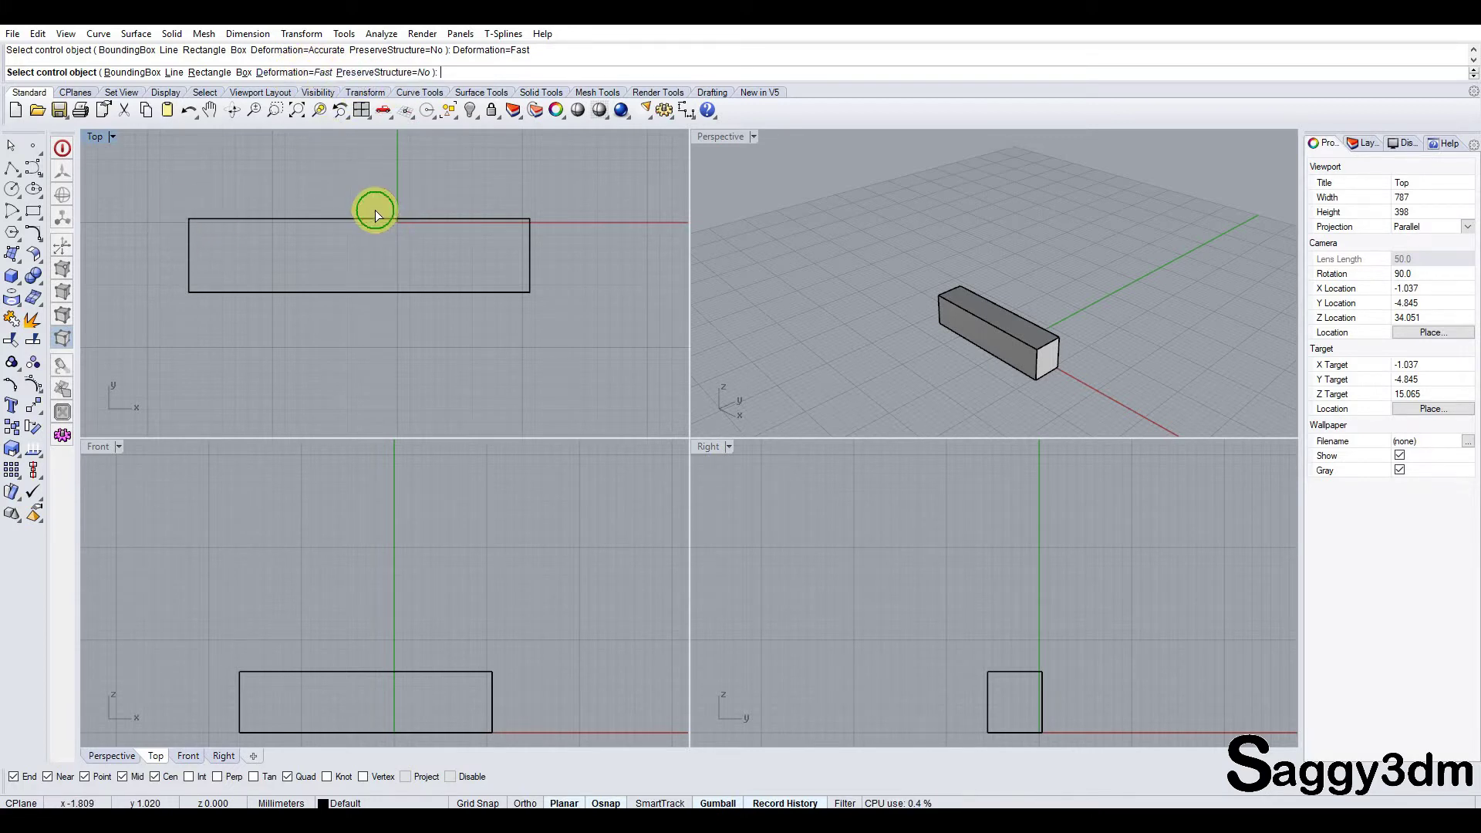
pyautogui.press('Escape')
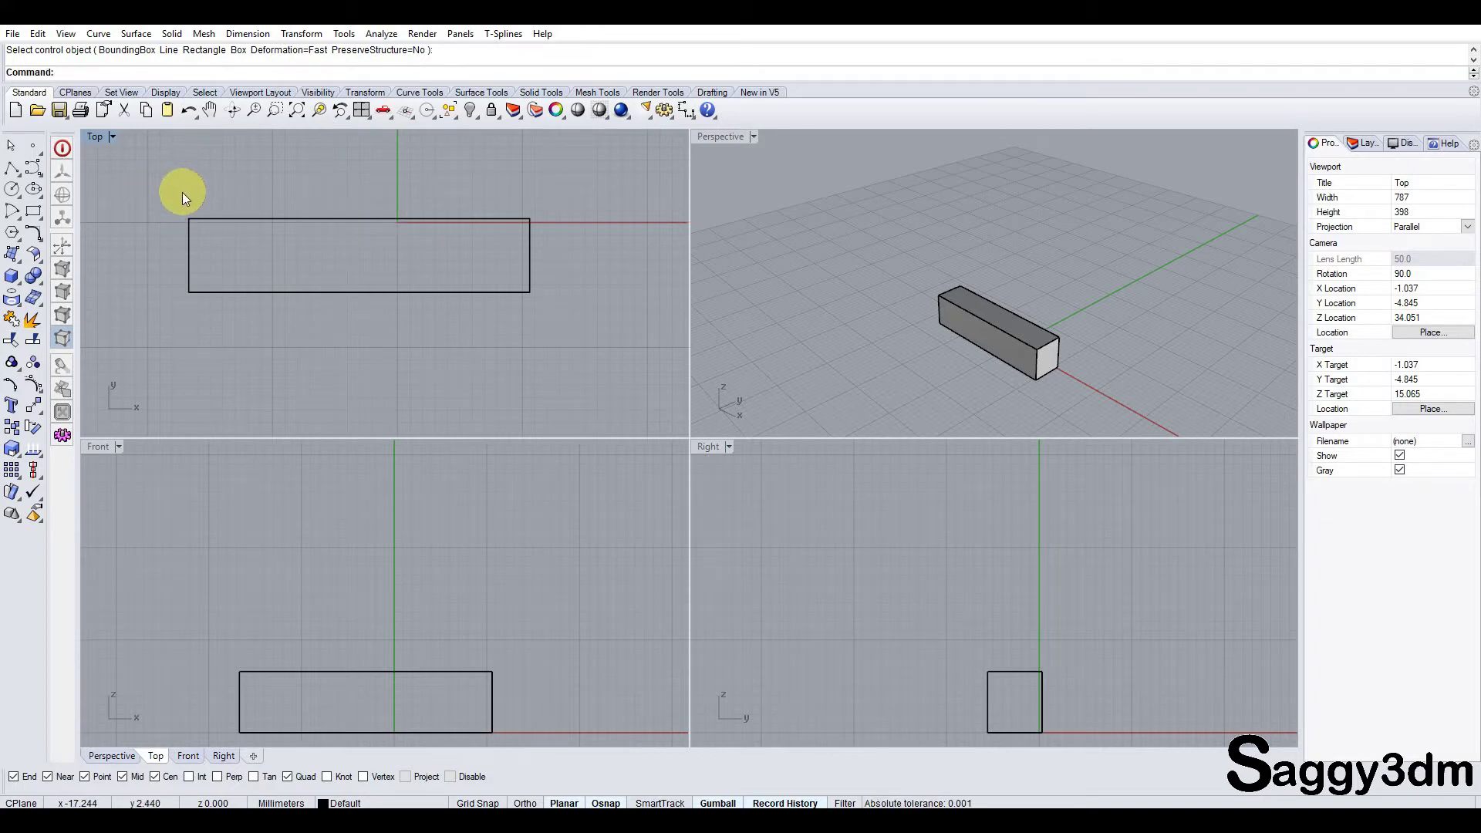
# Step: Window-select the box as captive, with Fast deformation and a BoundingBox cage
pyautogui.moveTo(151, 147); pyautogui.dragTo(610, 309)
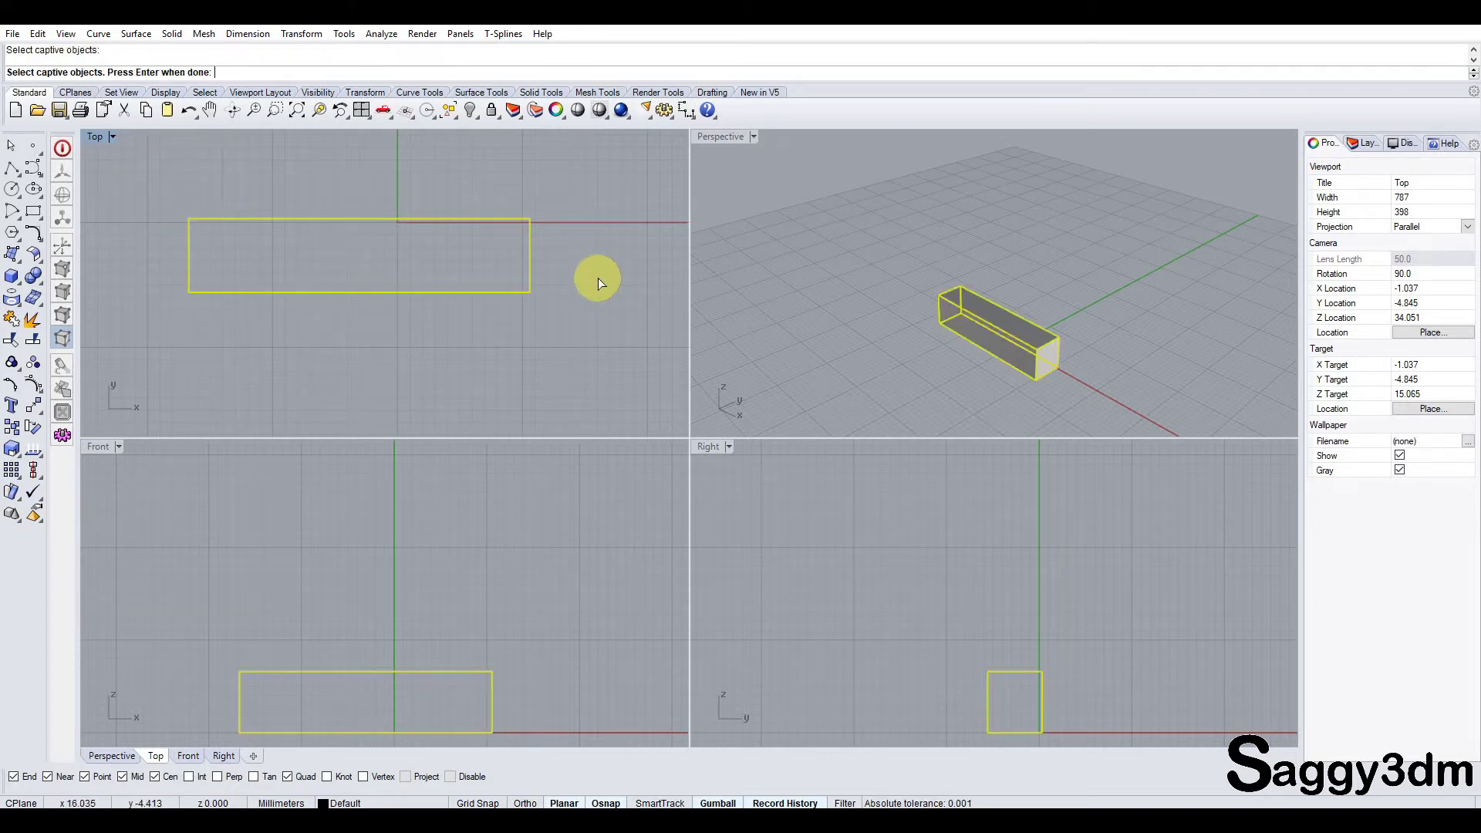
pyautogui.press('Return')
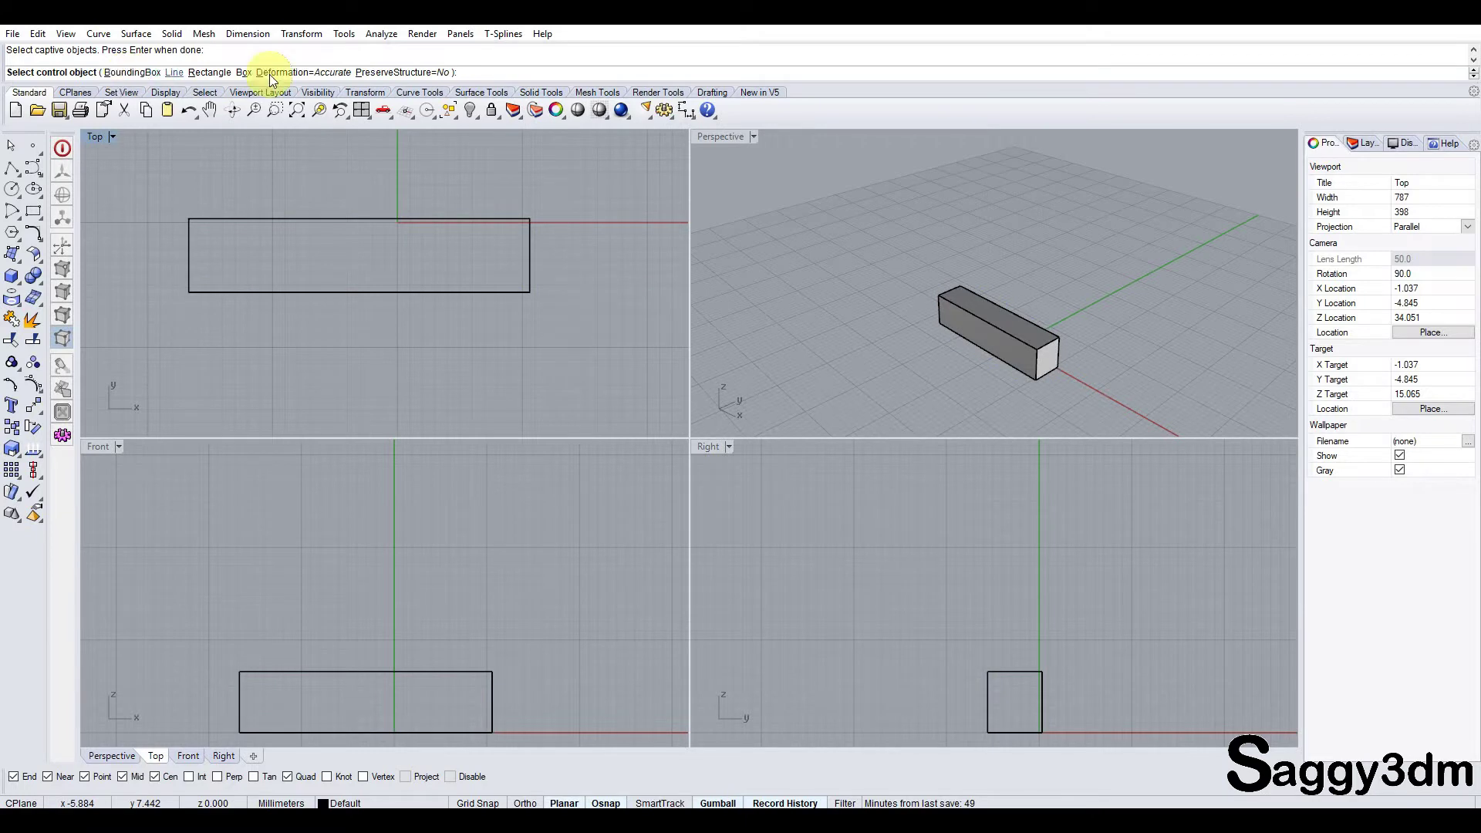
pyautogui.click(272, 72)
pyautogui.click(132, 72)
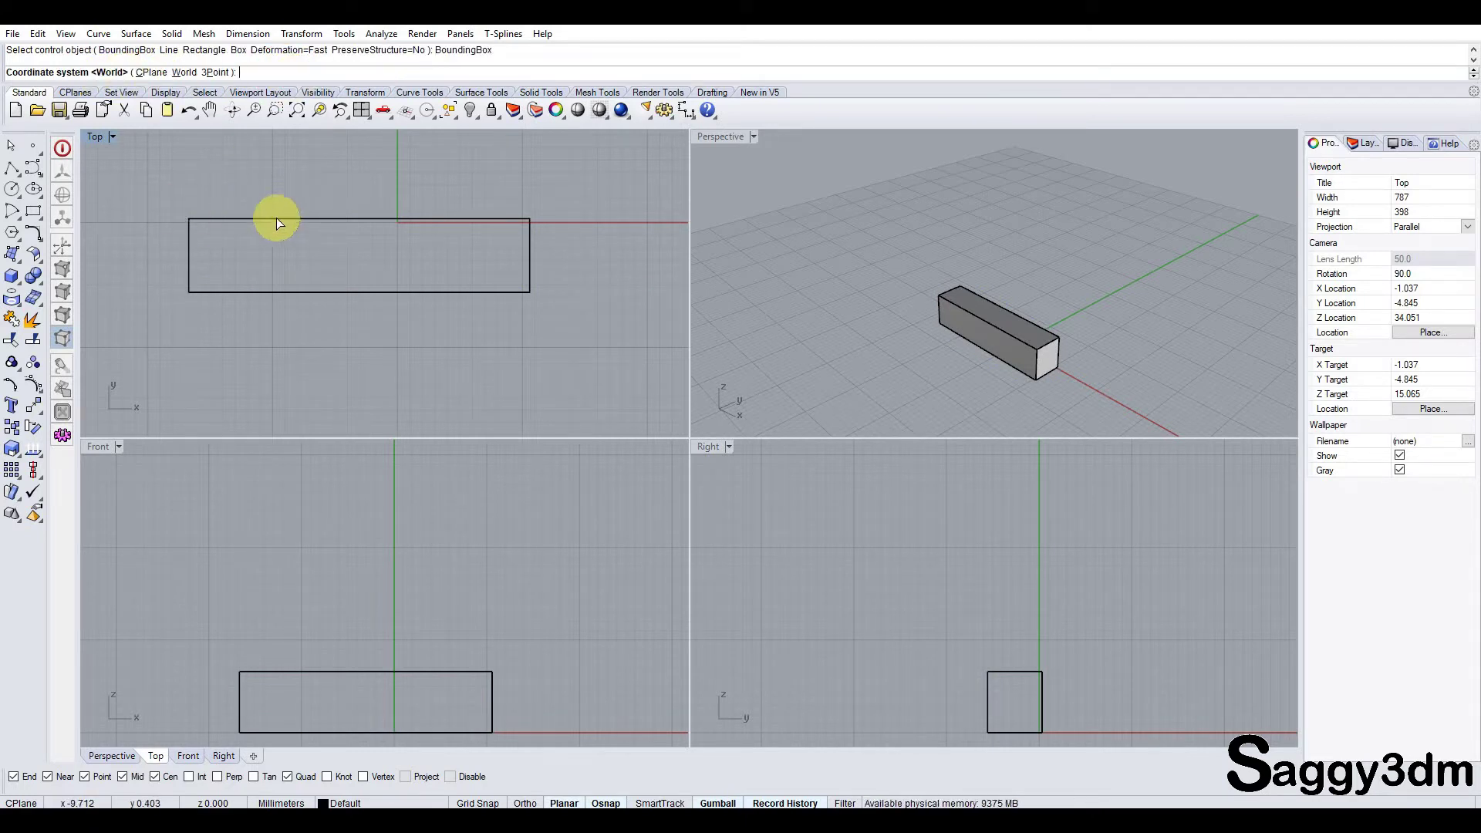
# Step: Accept world coordinates and default cage points, then raise the middle cage points into an arch
pyautogui.press('Return')
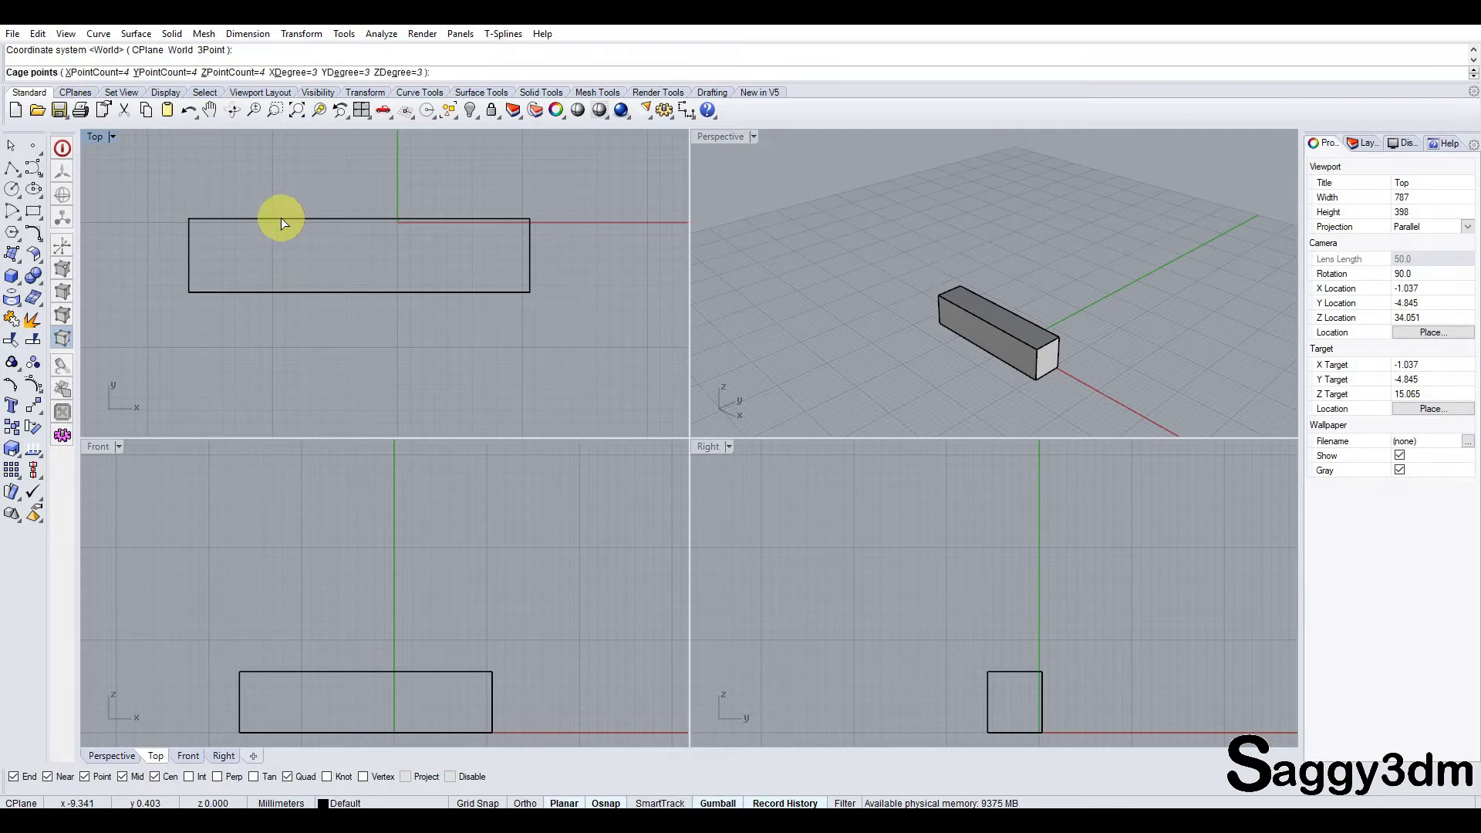
pyautogui.press('Return')
pyautogui.press('Return')
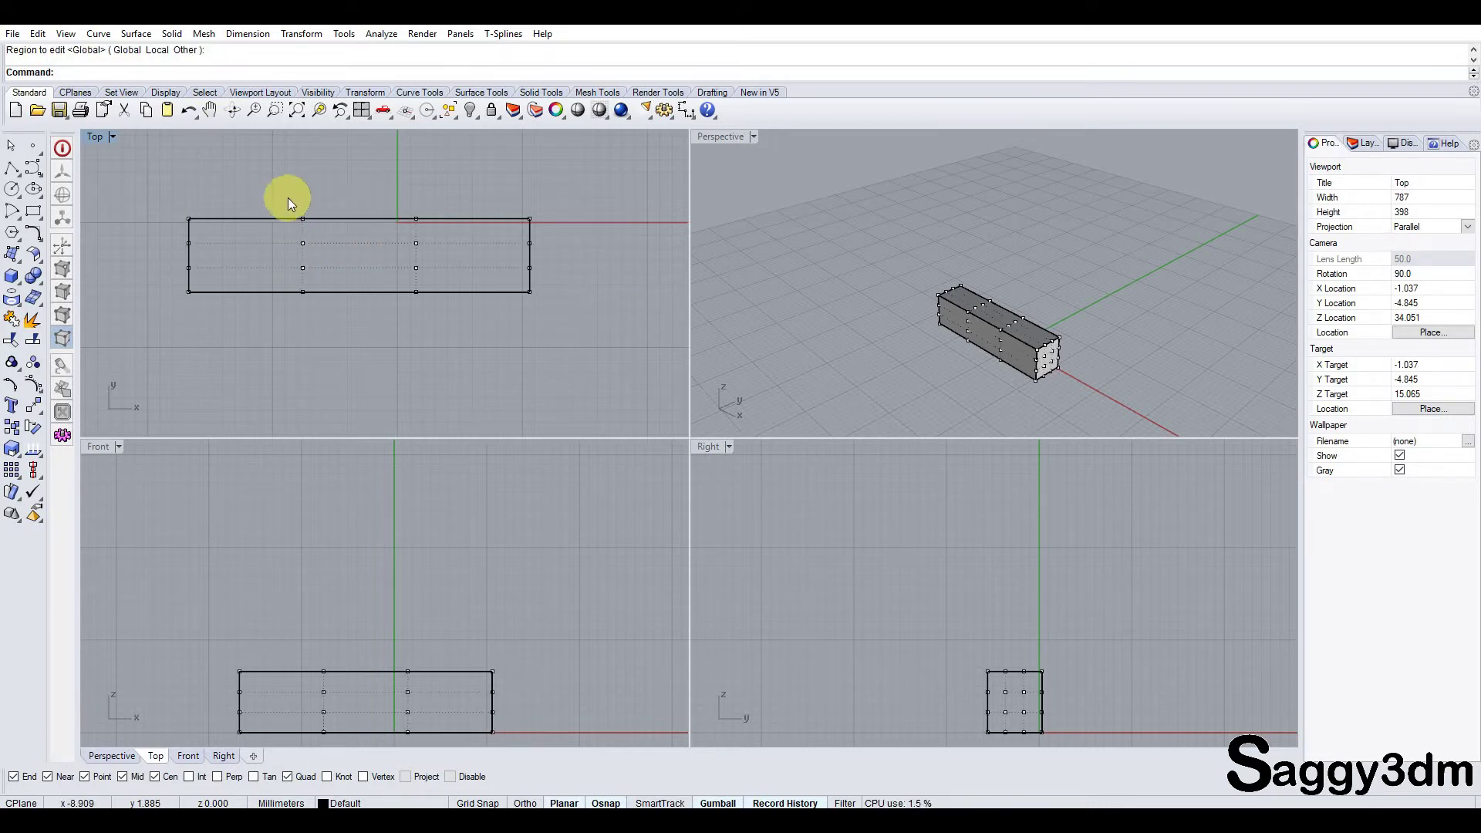
pyautogui.moveTo(288, 197); pyautogui.dragTo(432, 316)
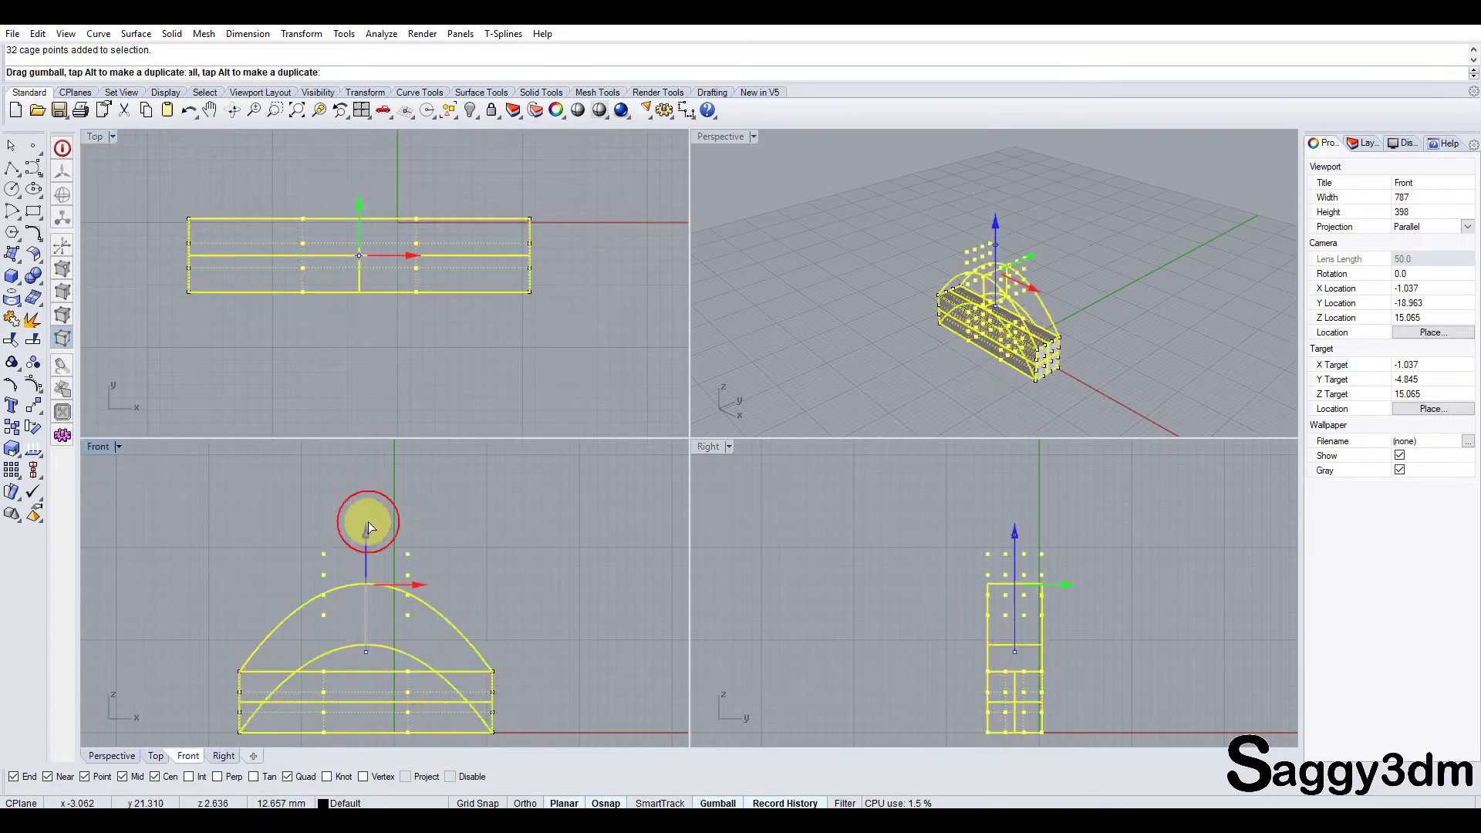
pyautogui.moveTo(368, 651); pyautogui.dragTo(367, 493)
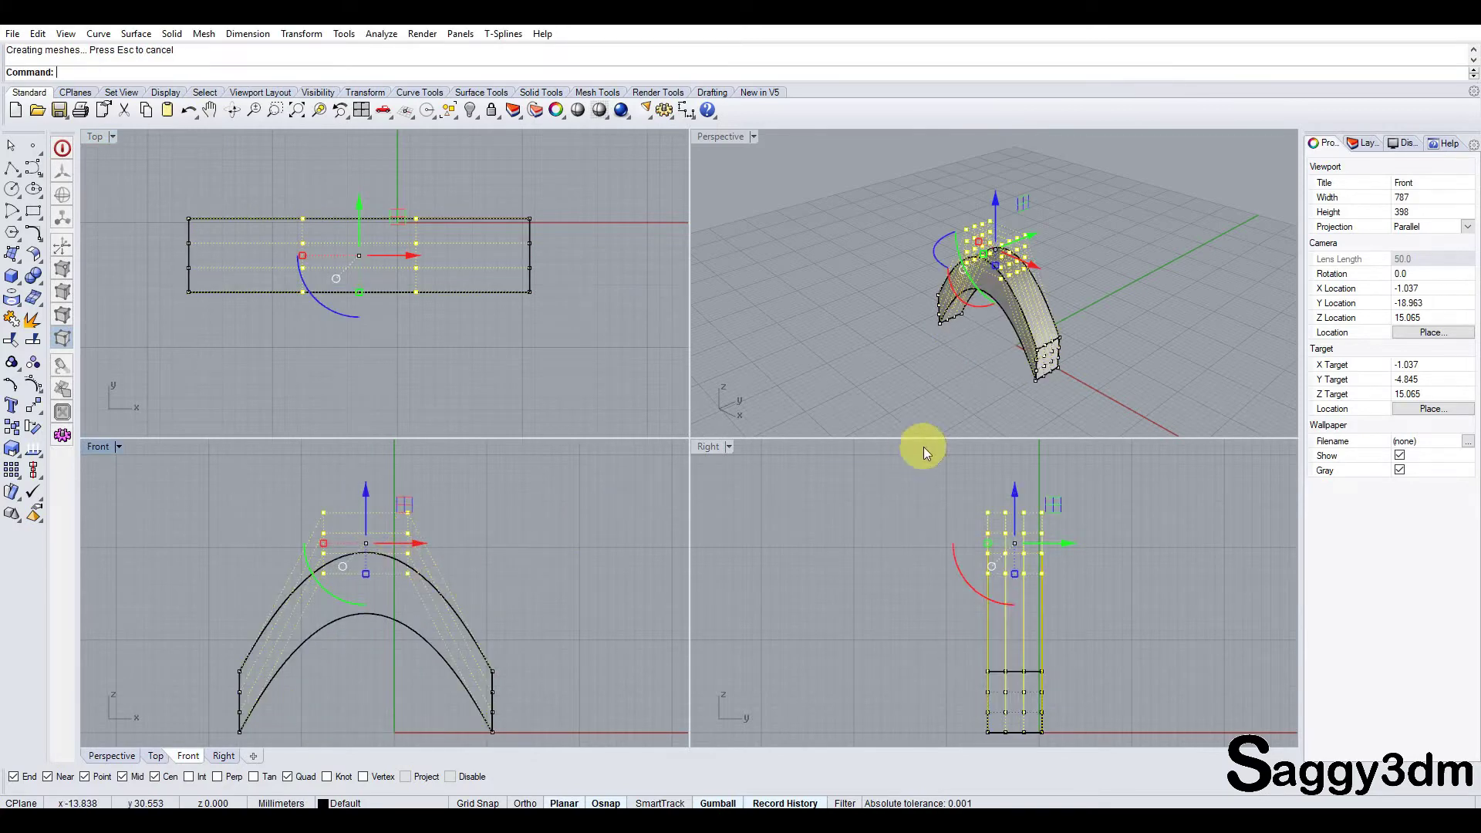
pyautogui.moveTo(1097, 275)
pyautogui.mouseDown(button='right')
pyautogui.moveTo(912, 224)
pyautogui.moveTo(995, 254)
pyautogui.moveTo(1088, 331)
pyautogui.mouseUp(button='right')
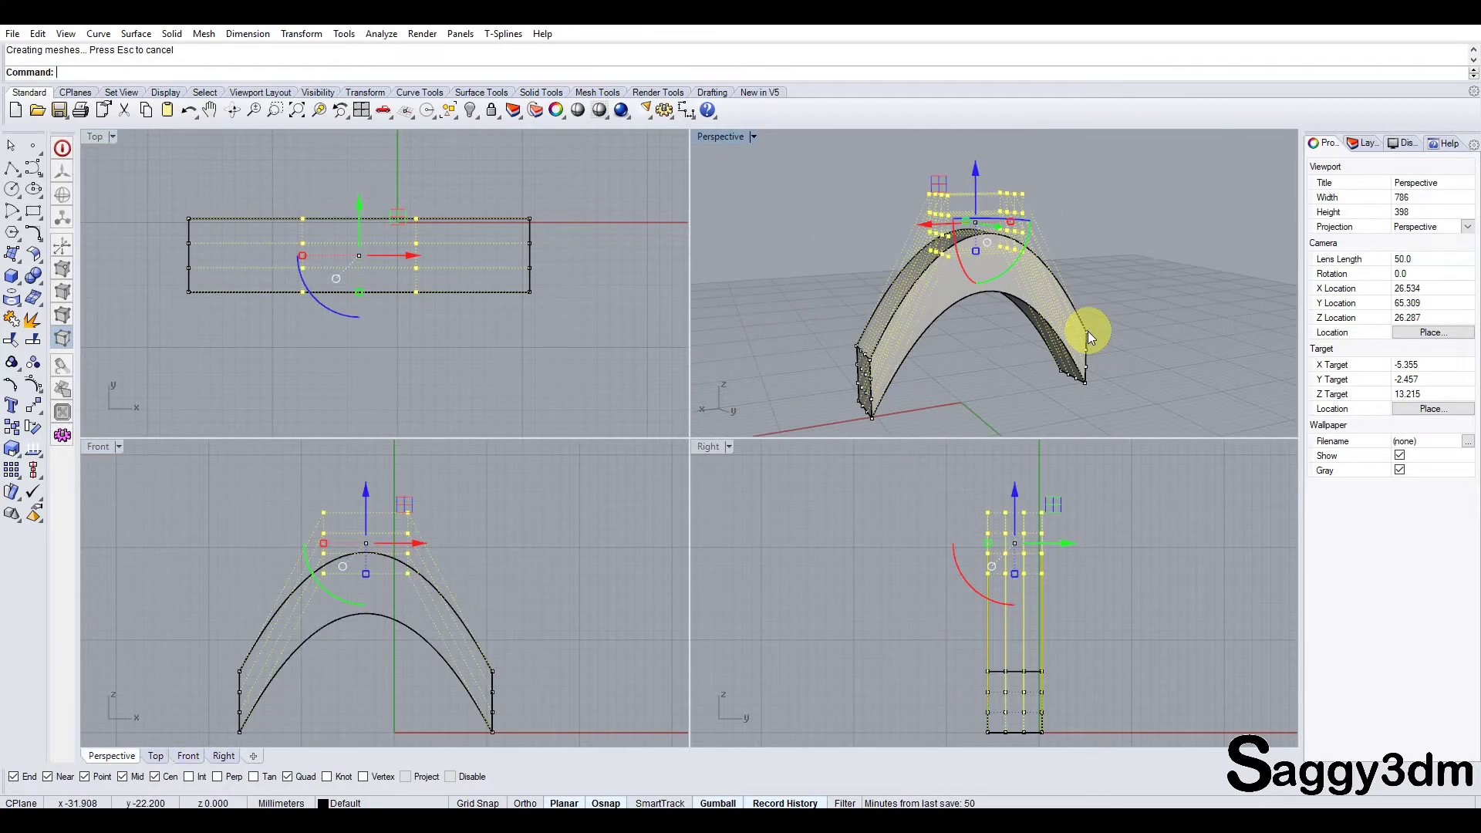
# Step: Scale the selected cage points outward into a lens outline
pyautogui.write('scale')
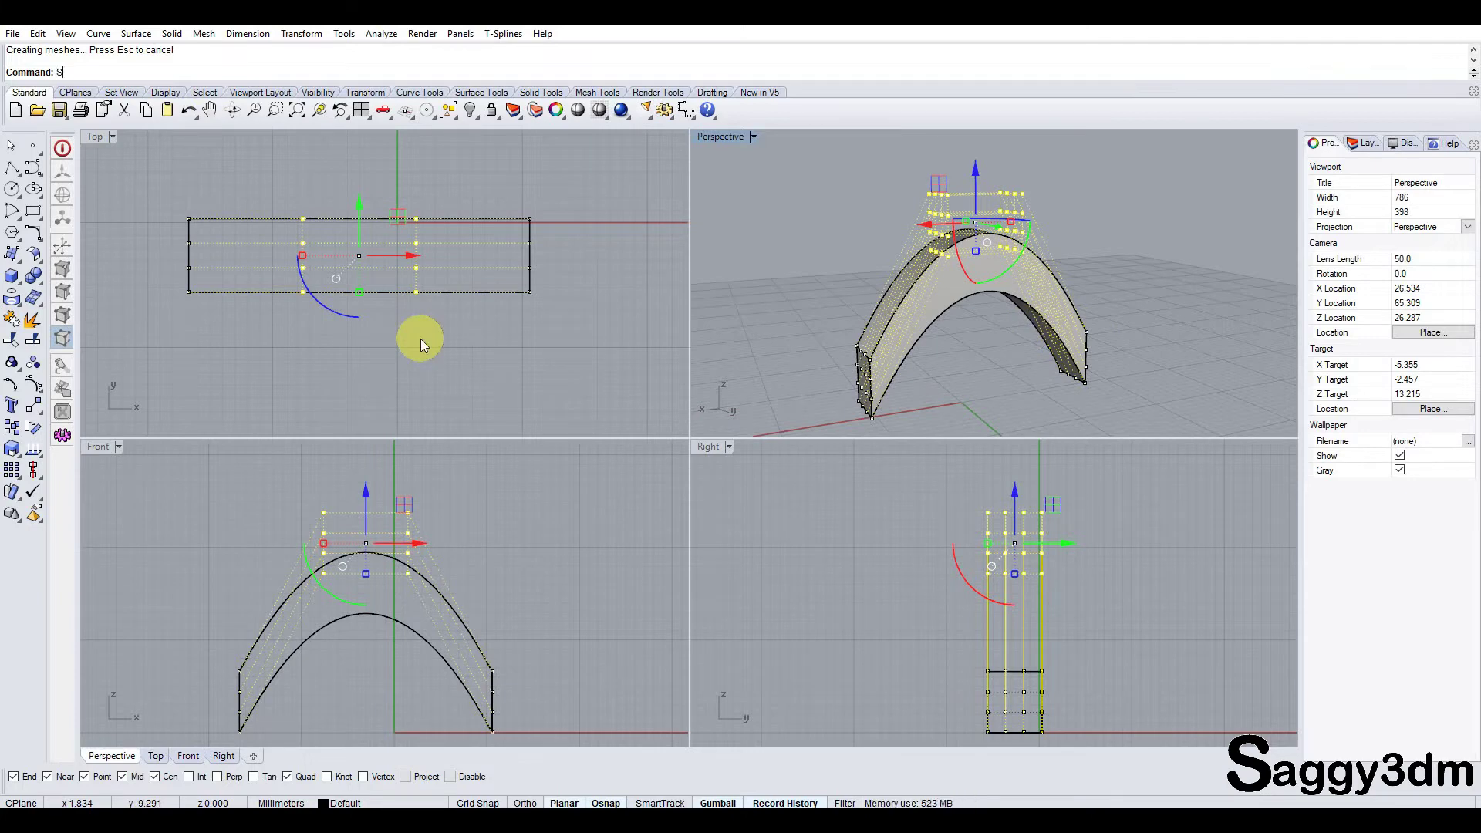
pyautogui.press('Return')
pyautogui.click(530, 291)
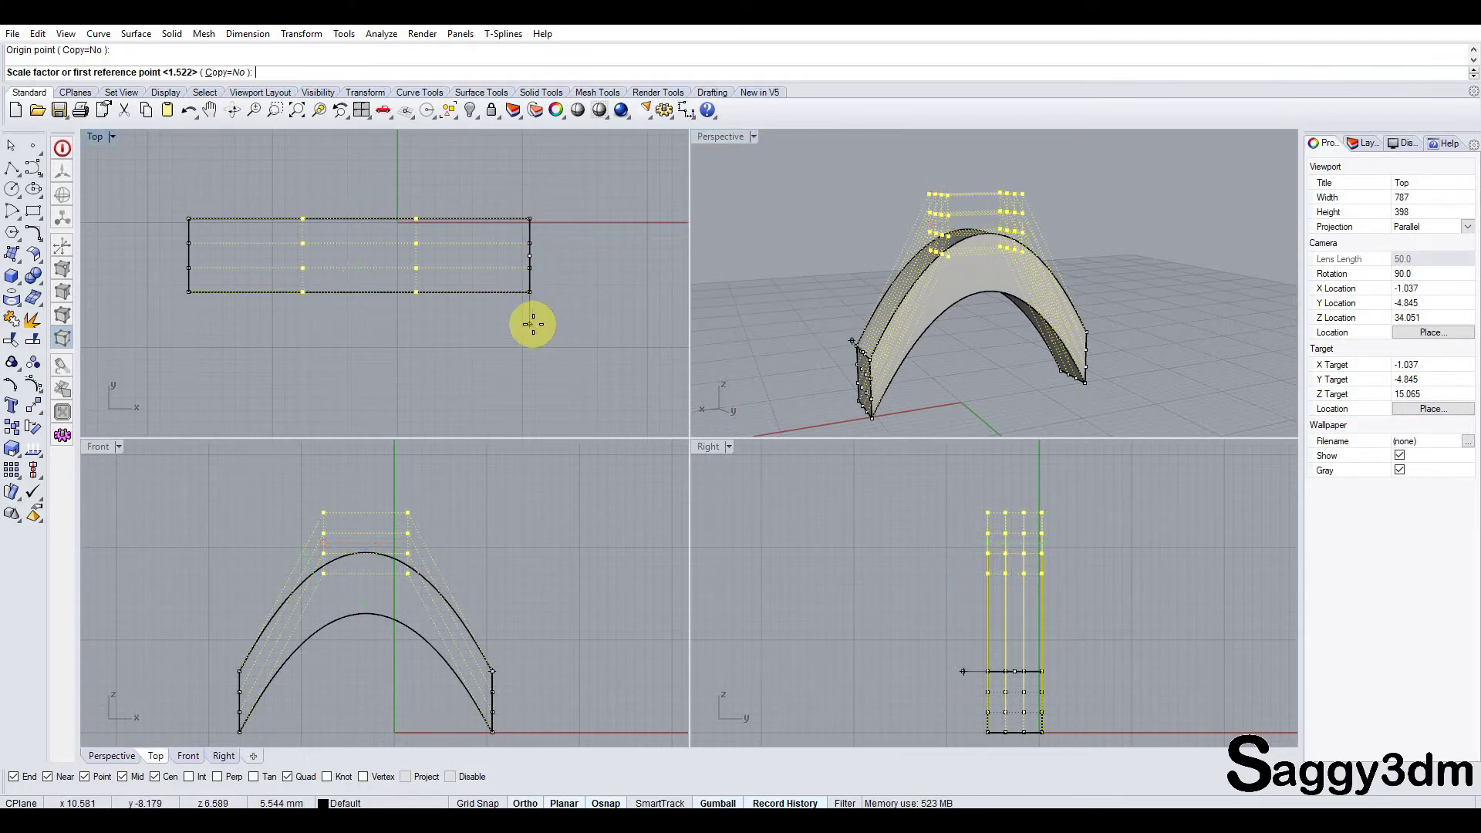
pyautogui.click(533, 322)
pyautogui.click(567, 341)
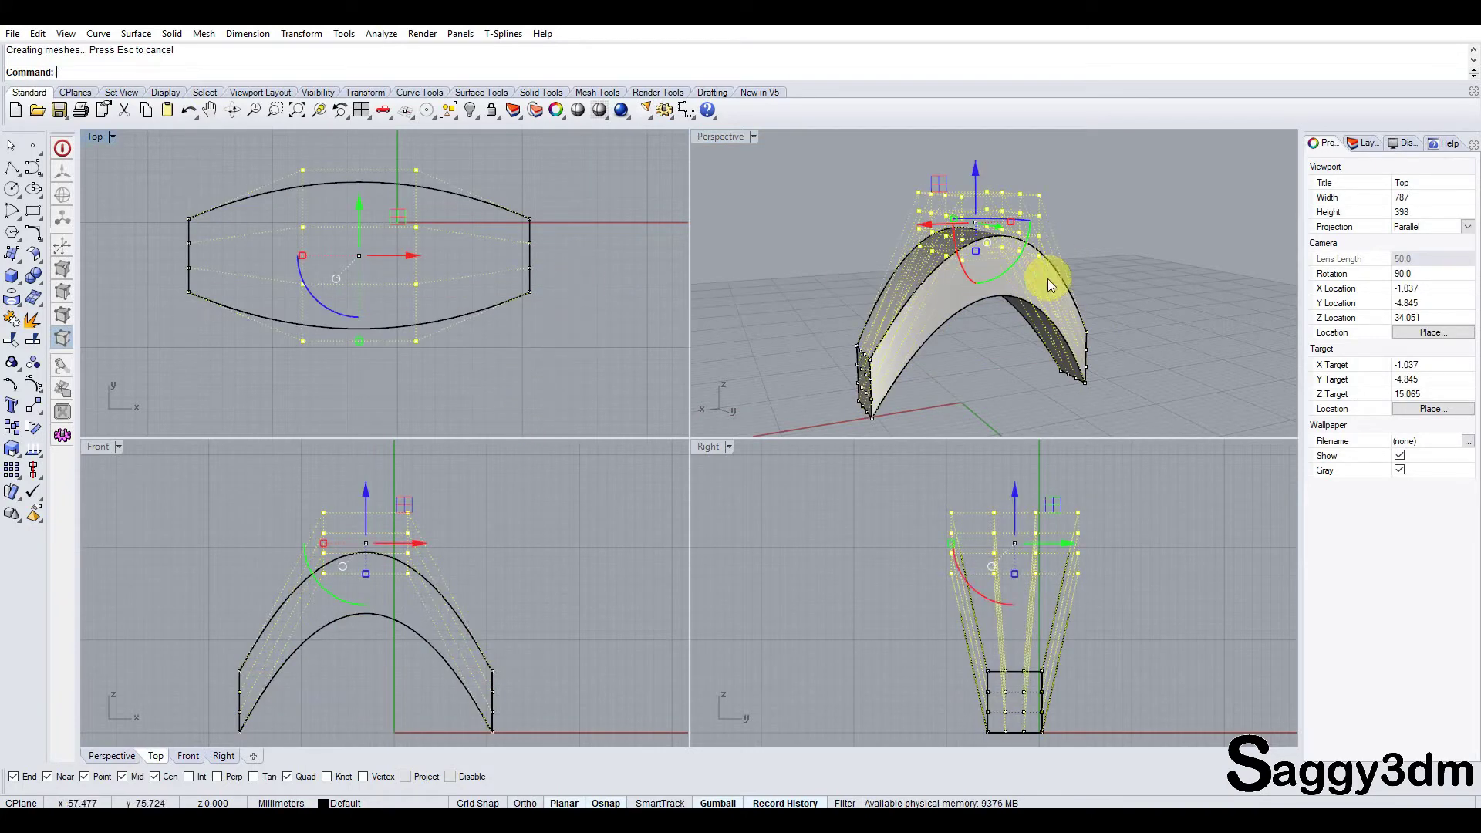
pyautogui.moveTo(1052, 281)
pyautogui.mouseDown(button='right')
pyautogui.moveTo(1091, 258)
pyautogui.moveTo(1243, 258)
pyautogui.moveTo(1210, 243)
pyautogui.moveTo(1193, 321)
pyautogui.mouseUp(button='right')
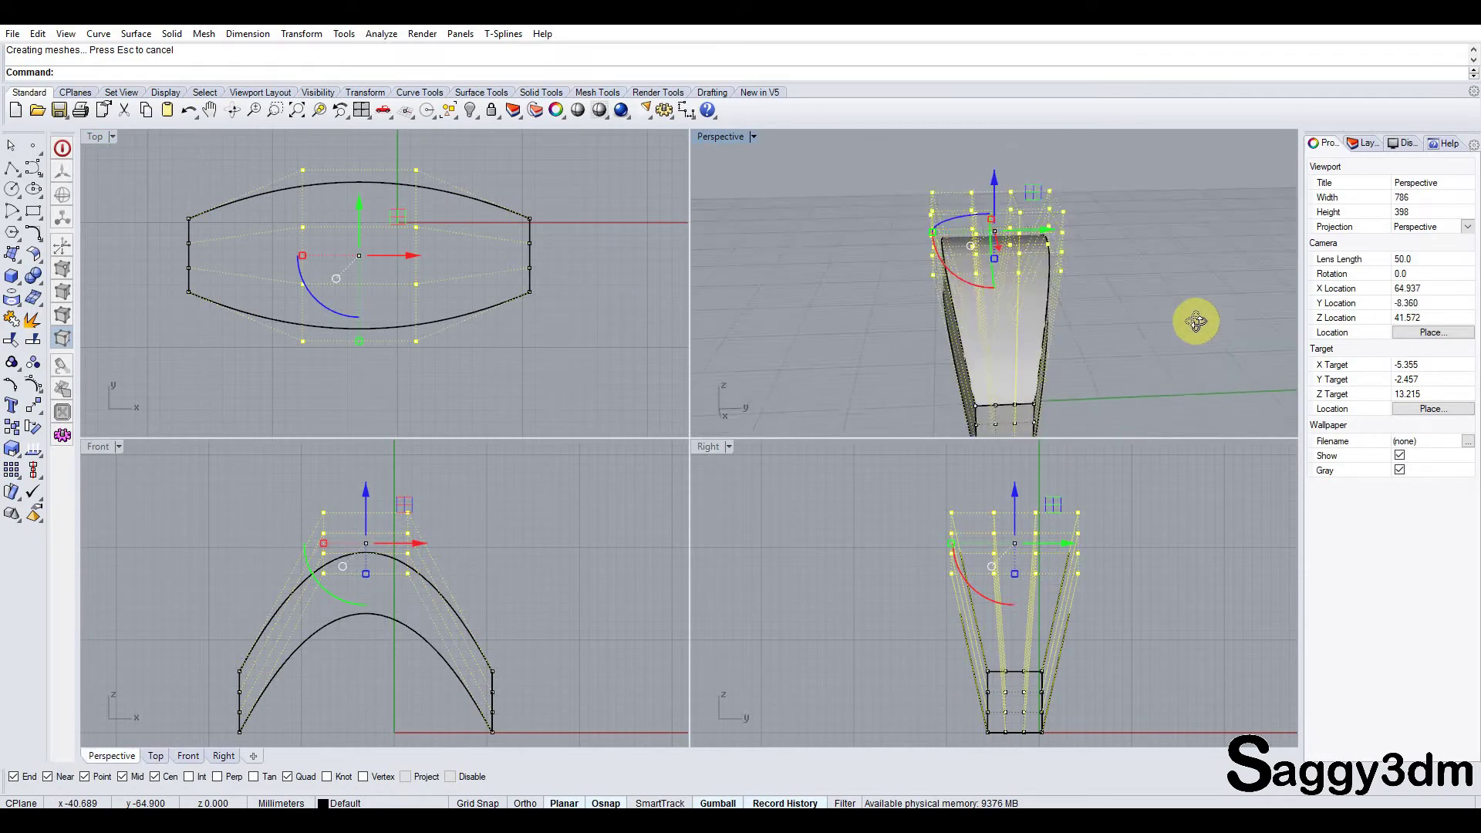
pyautogui.click(993, 506)
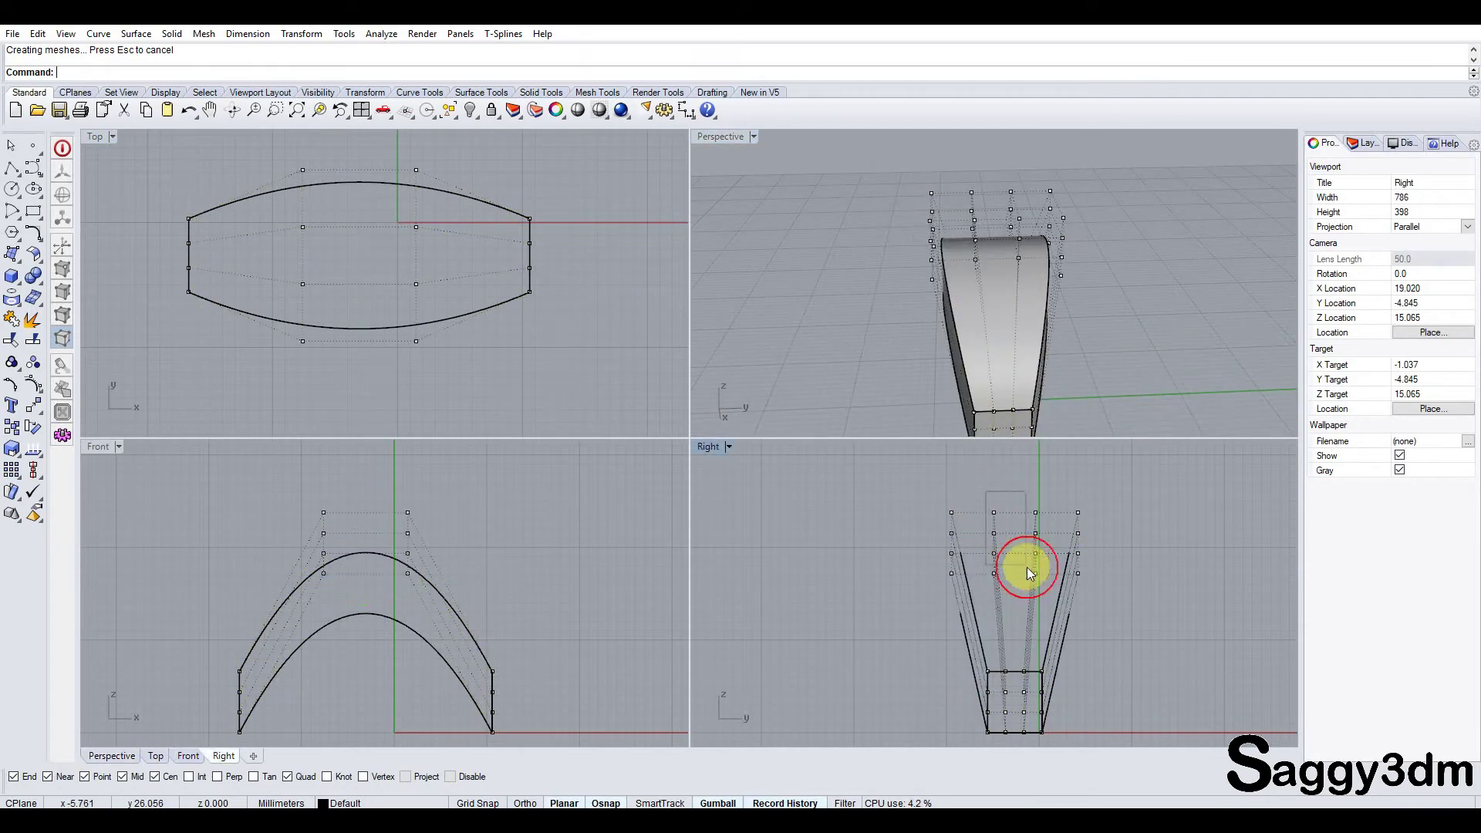
# Step: Lift the inner cage points in side view to raise the arch's top
pyautogui.moveTo(1026, 567); pyautogui.dragTo(928, 598)
pyautogui.moveTo(1029, 560); pyautogui.dragTo(1008, 612, button='right')
pyautogui.moveTo(997, 554); pyautogui.dragTo(996, 511)
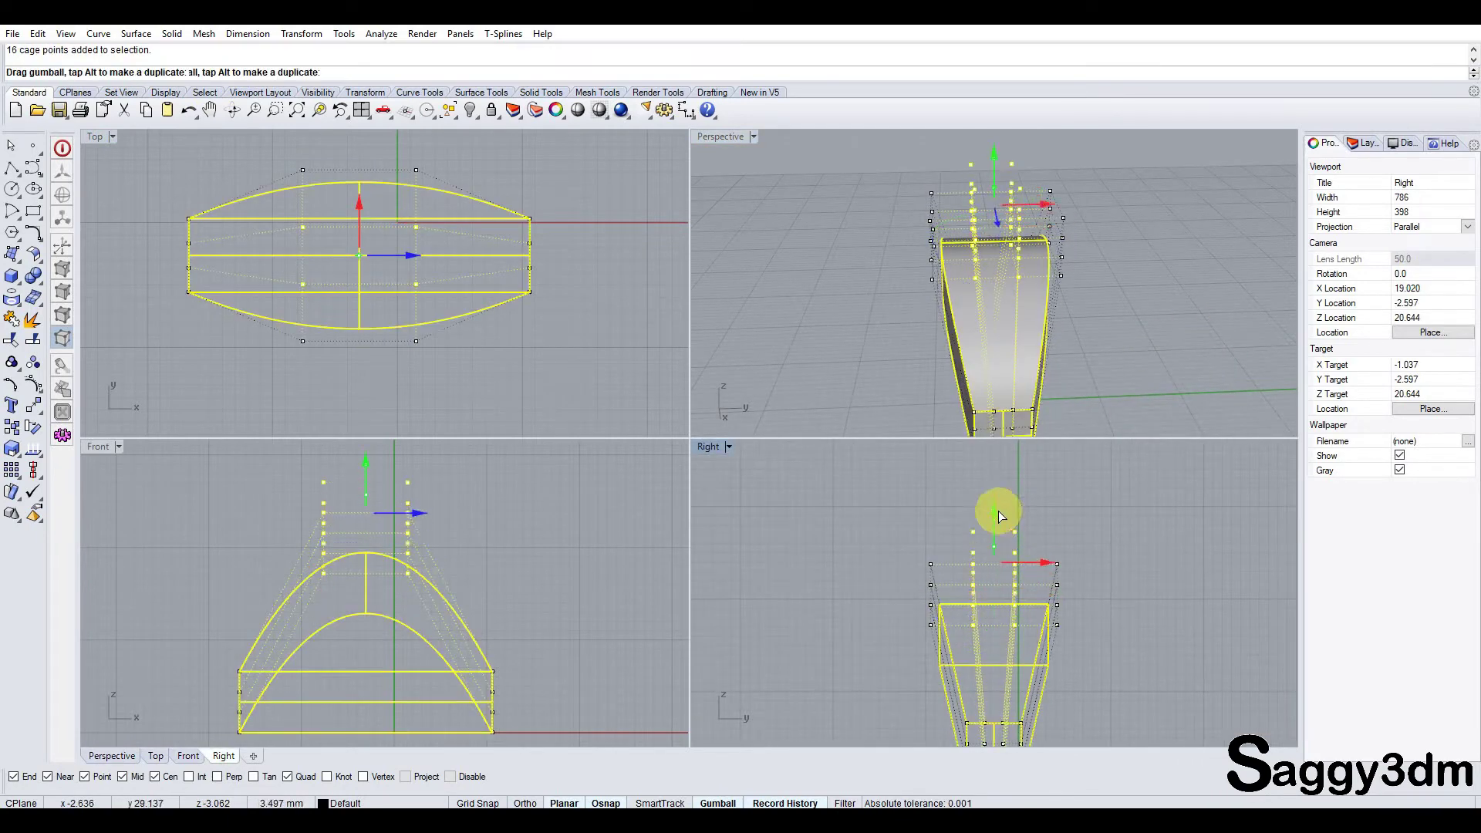
pyautogui.moveTo(892, 281)
pyautogui.mouseDown(button='right')
pyautogui.moveTo(1074, 293)
pyautogui.moveTo(1084, 347)
pyautogui.mouseUp(button='right')
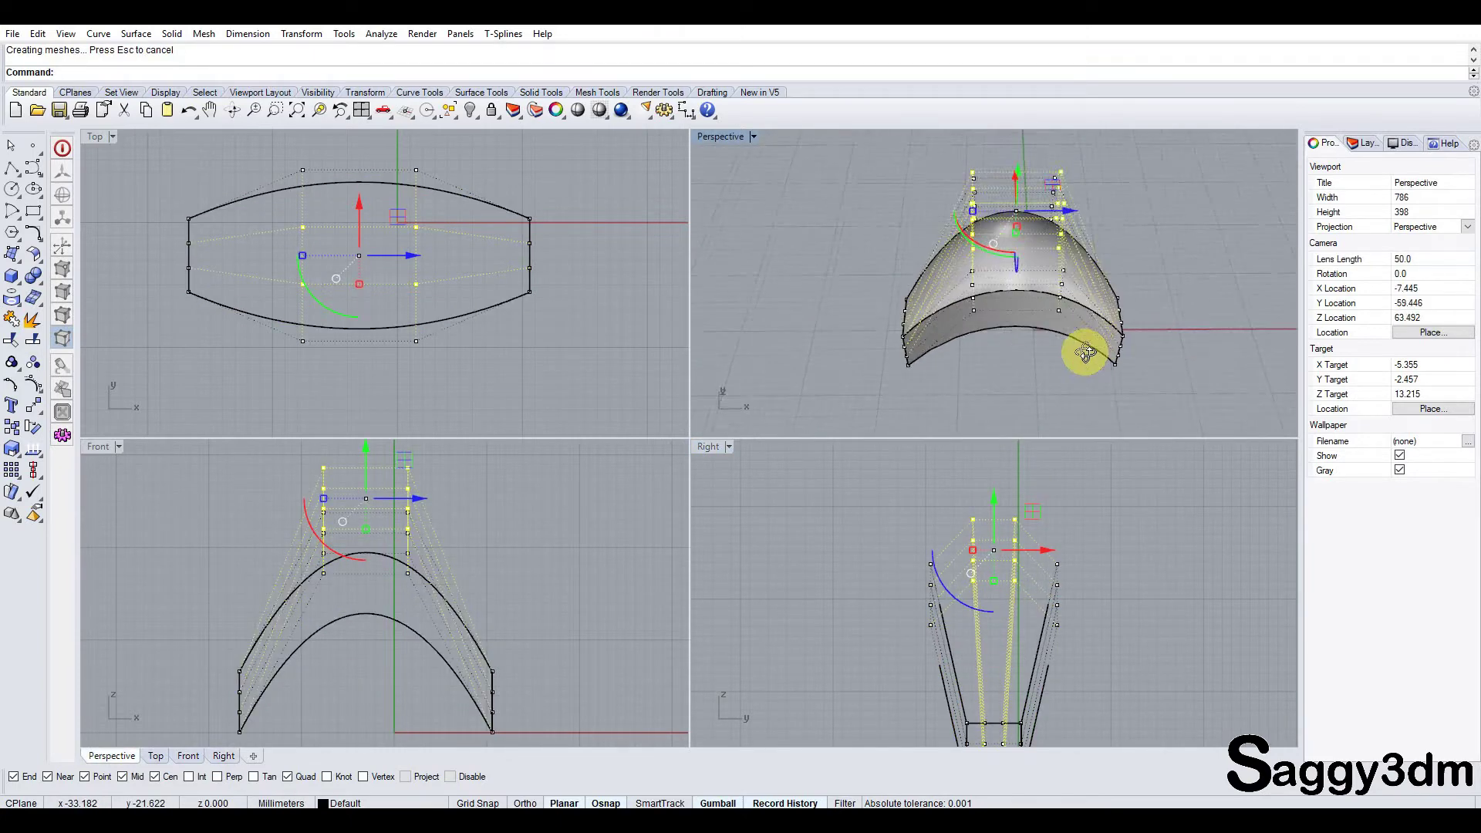
pyautogui.press('Escape')
pyautogui.moveTo(1035, 288)
pyautogui.mouseDown(button='right')
pyautogui.moveTo(882, 242)
pyautogui.moveTo(1167, 216)
pyautogui.moveTo(1250, 304)
pyautogui.mouseUp(button='right')
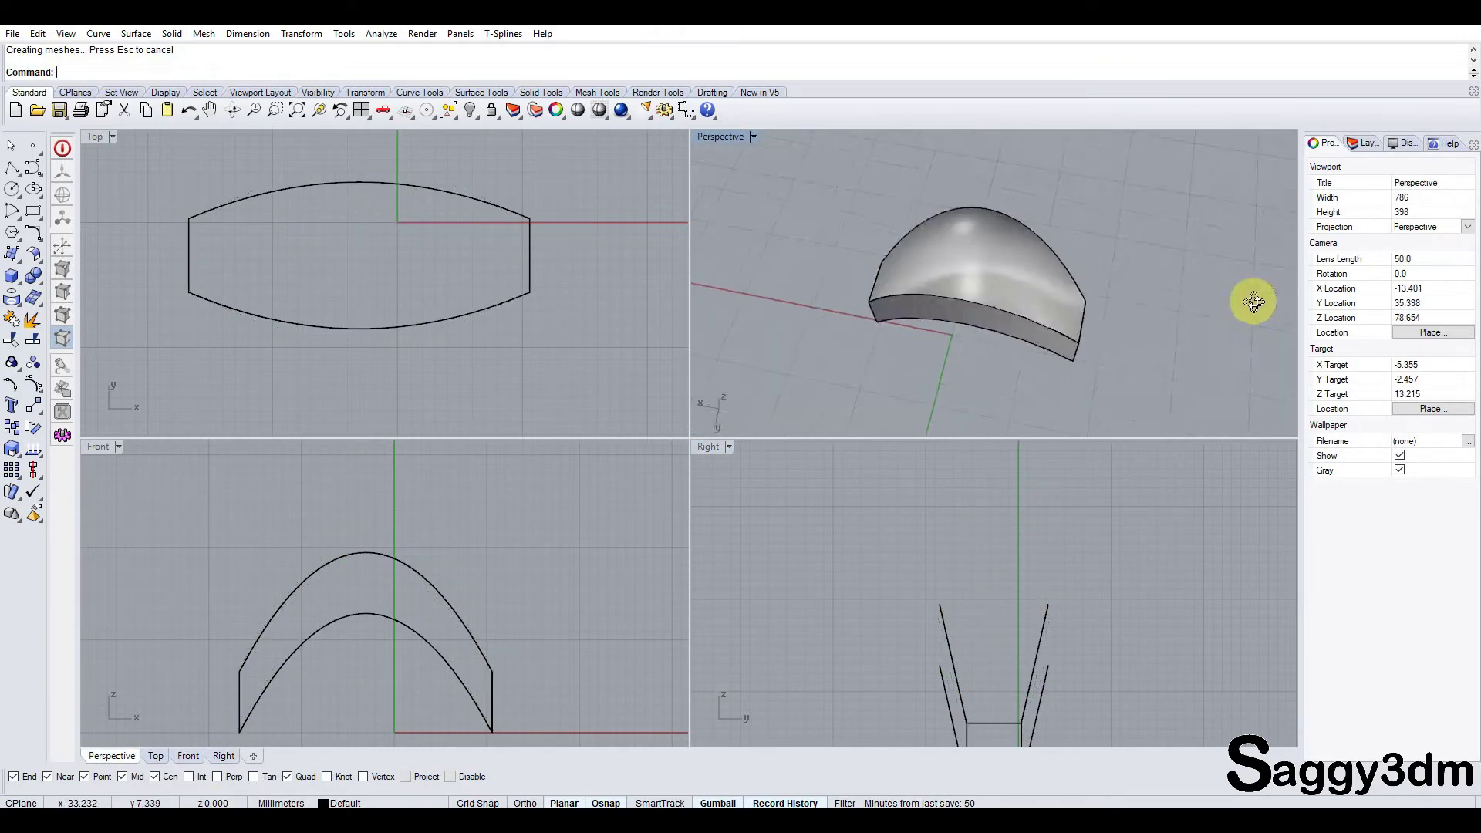
pyautogui.doubleClick(721, 137)
pyautogui.moveTo(745, 336)
pyautogui.mouseDown(button='right')
pyautogui.moveTo(740, 232)
pyautogui.moveTo(671, 258)
pyautogui.moveTo(632, 251)
pyautogui.moveTo(785, 296)
pyautogui.moveTo(764, 301)
pyautogui.mouseUp(button='right')
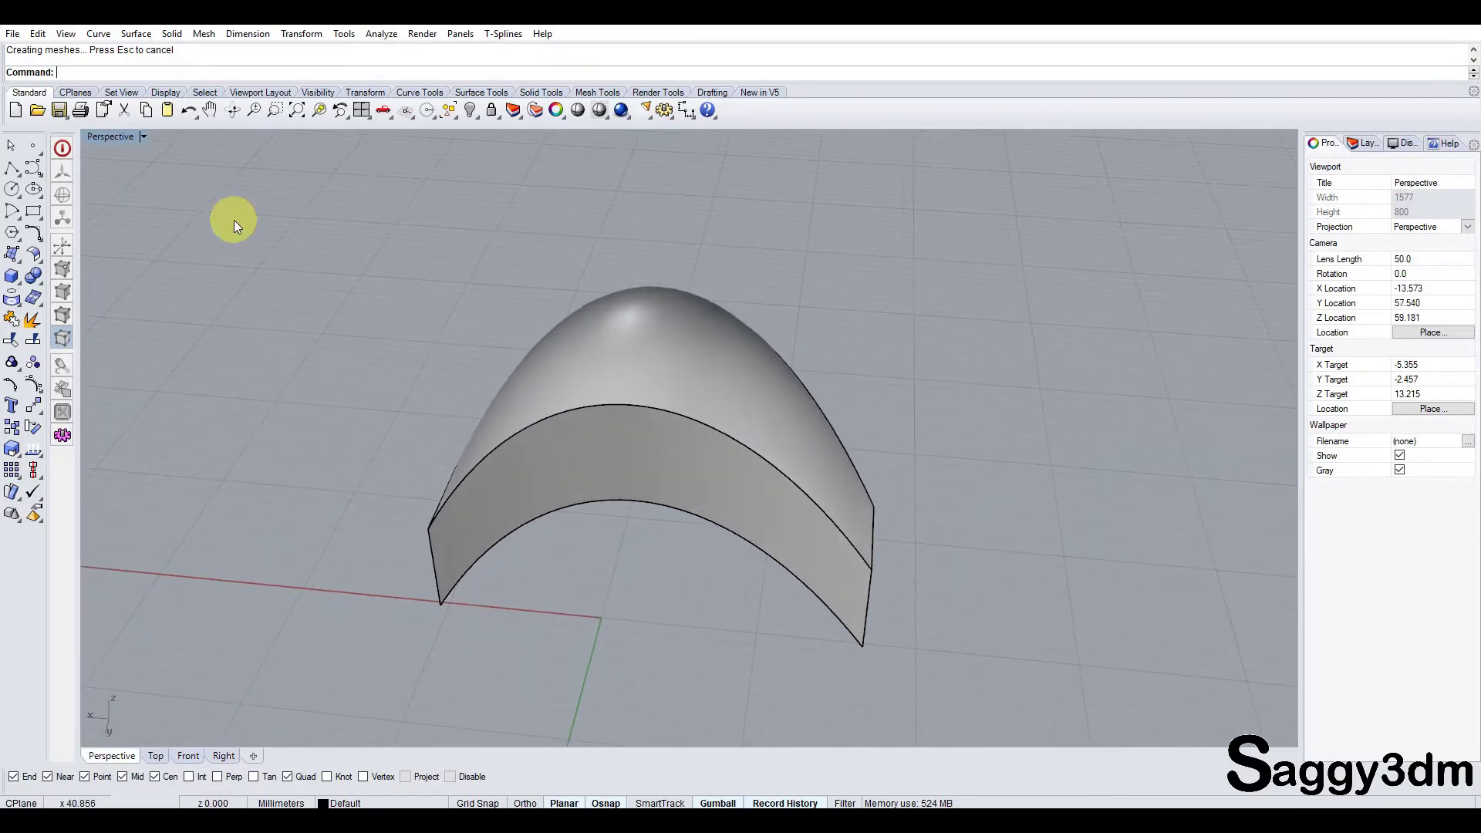
# Step: Select the arched object and undo the cage deformation back to the box
pyautogui.click(633, 313)
pyautogui.hotkey('ctrl', 'z')
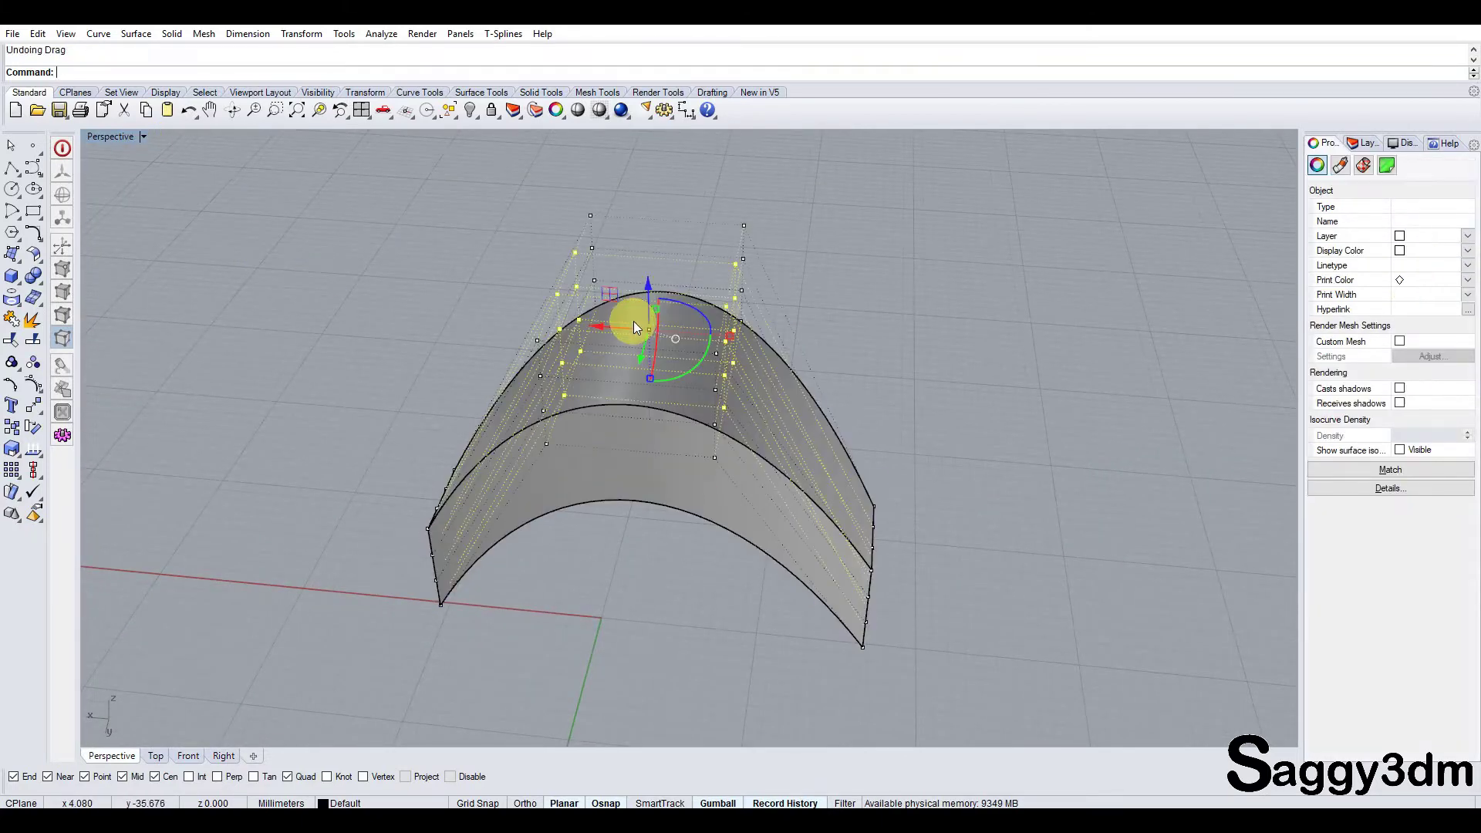
pyautogui.hotkey('ctrl', 'z')
# Step: Select the box with a crossing window and delete it
pyautogui.click(632, 321)
pyautogui.scroll(-3, 632, 321)
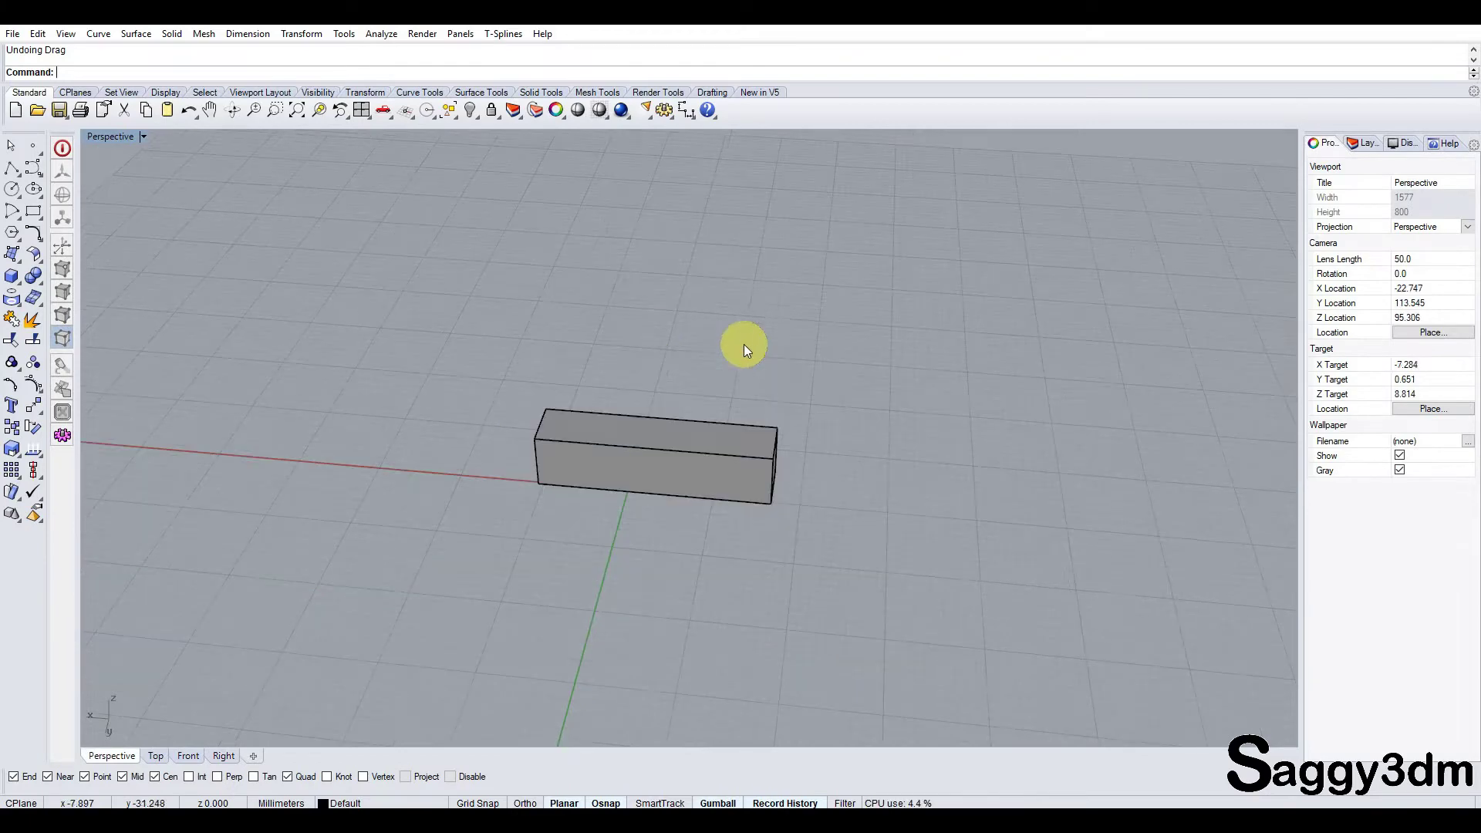
pyautogui.moveTo(744, 344); pyautogui.dragTo(579, 541)
pyautogui.click(363, 109)
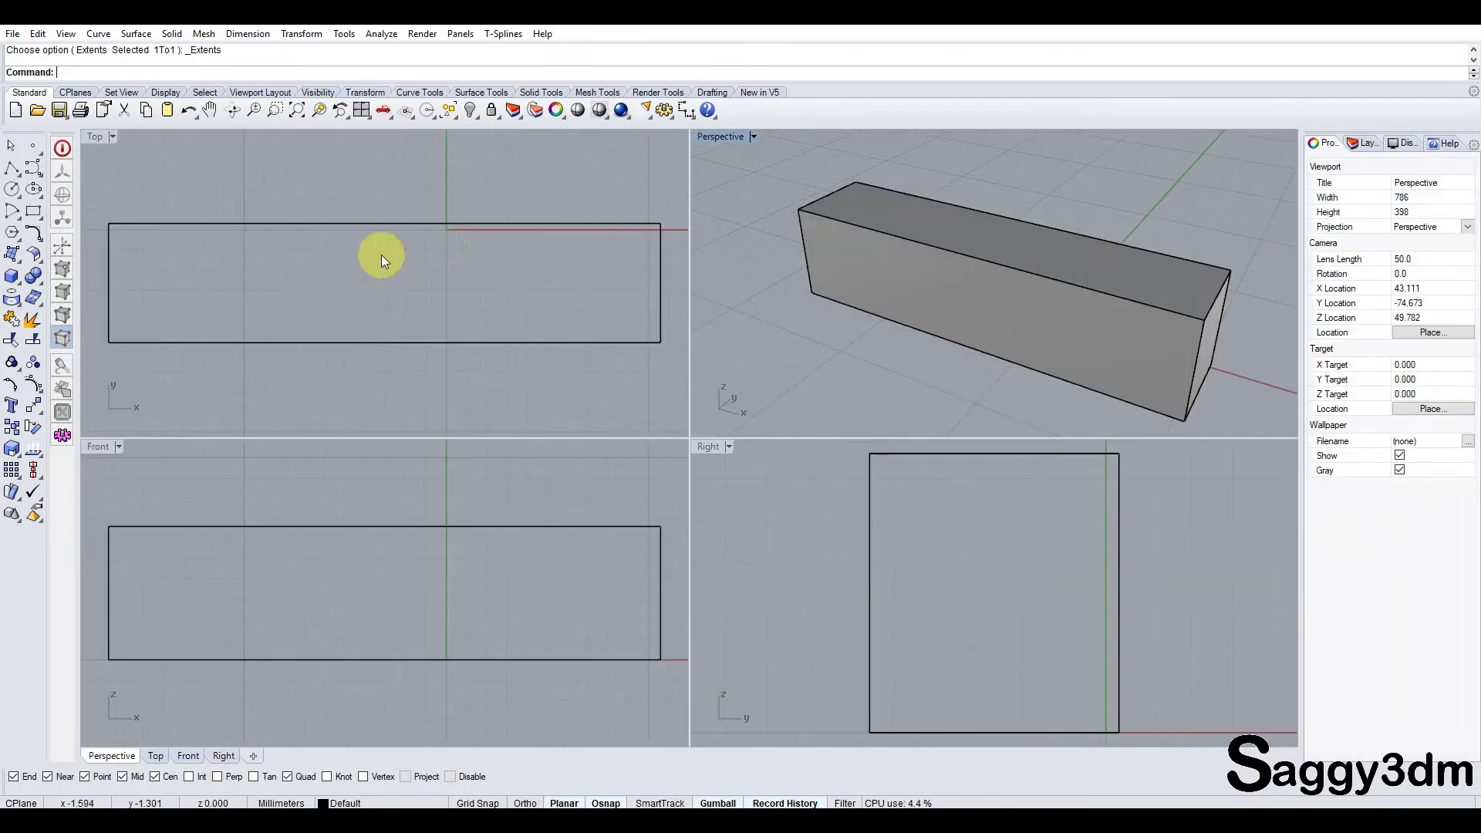
pyautogui.moveTo(1065, 172); pyautogui.dragTo(720, 192)
pyautogui.doubleClick(732, 143)
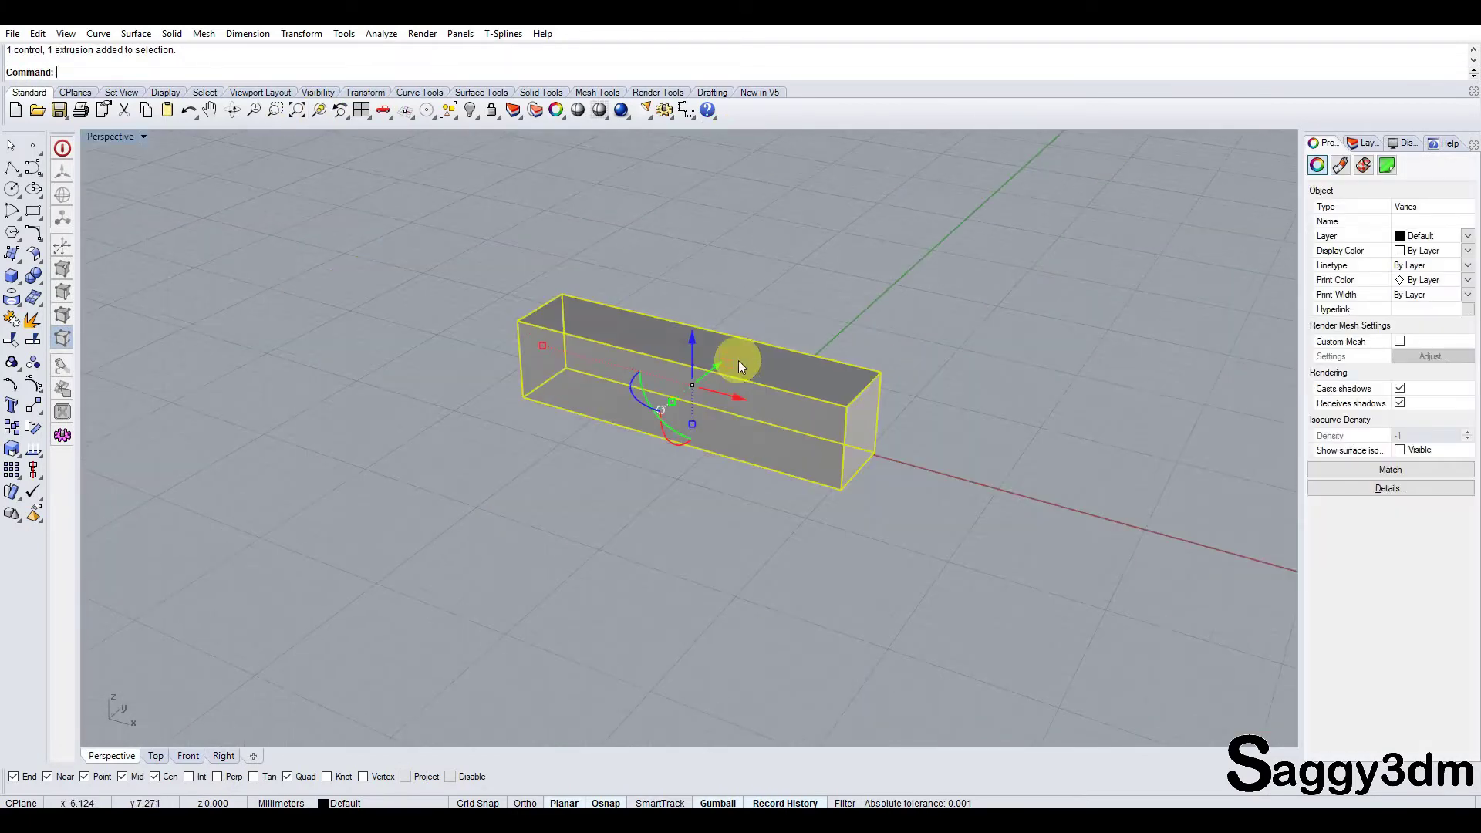
pyautogui.moveTo(739, 360); pyautogui.dragTo(714, 397, button='right')
pyautogui.click(823, 285)
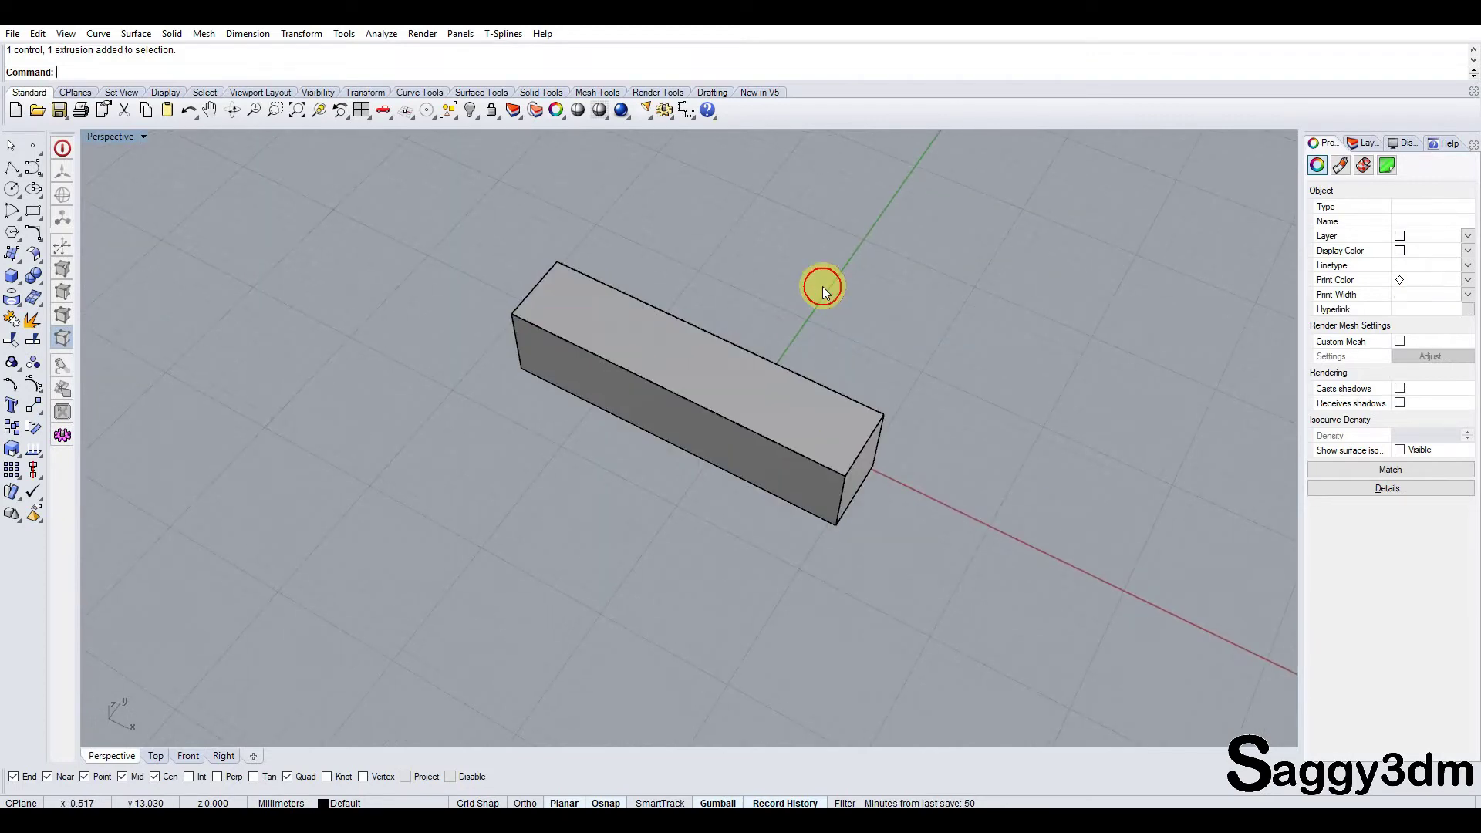
pyautogui.moveTo(823, 285); pyautogui.dragTo(658, 501)
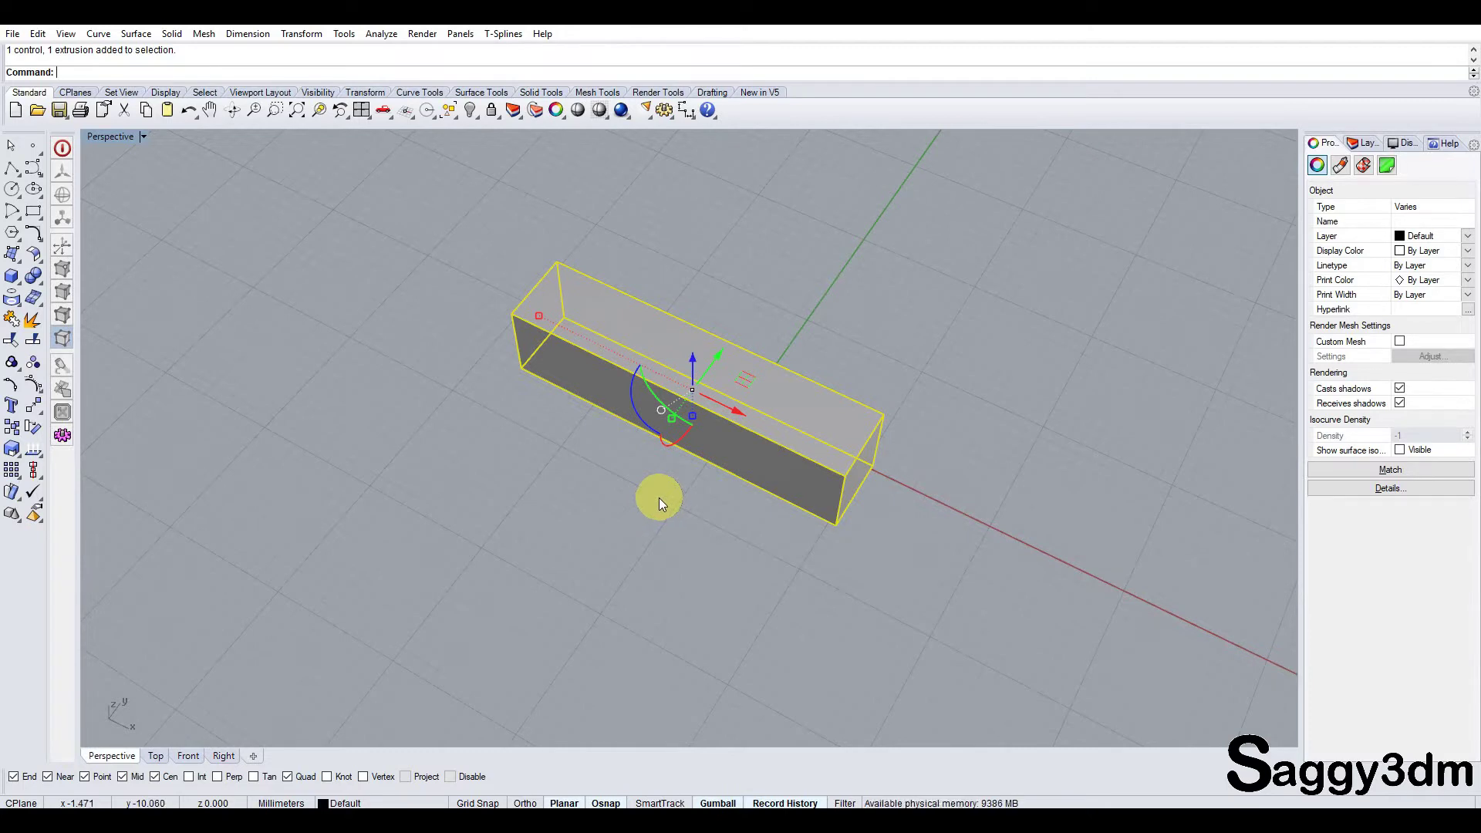
pyautogui.press('Delete')
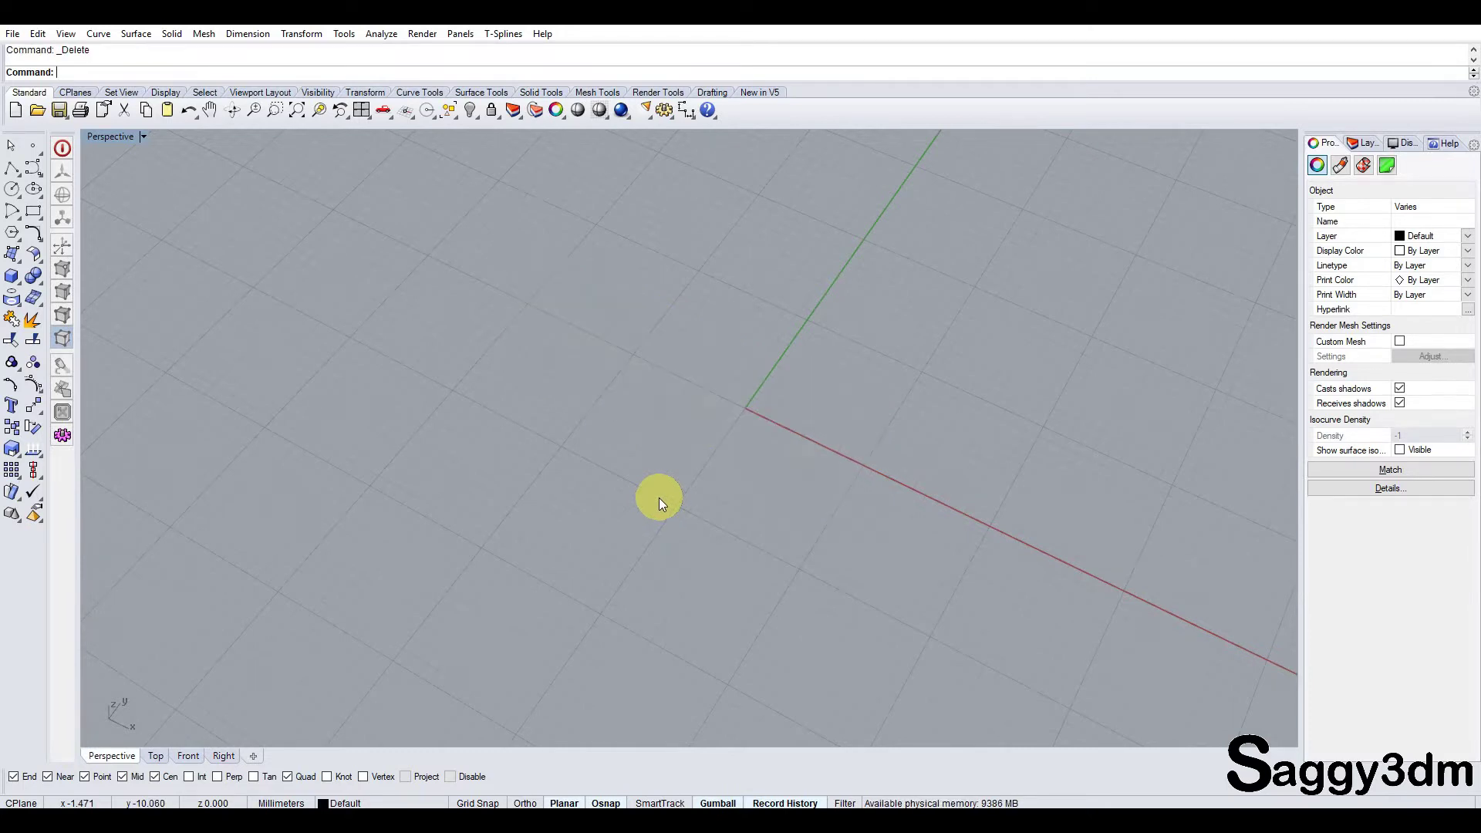
# Step: Open Ring_17.3dm without saving the untitled model
pyautogui.hotkey('ctrl', 'o')
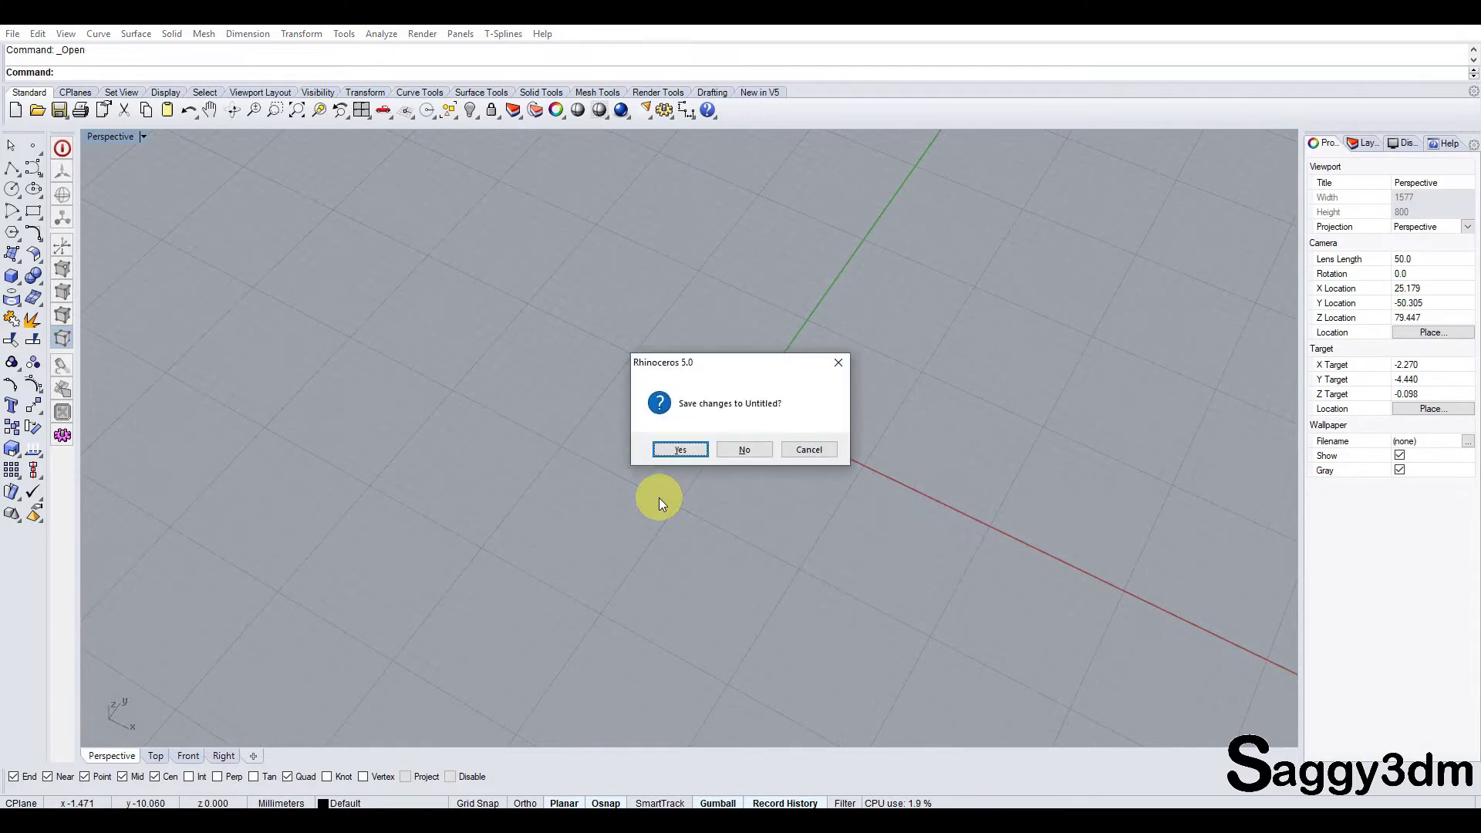
pyautogui.click(742, 452)
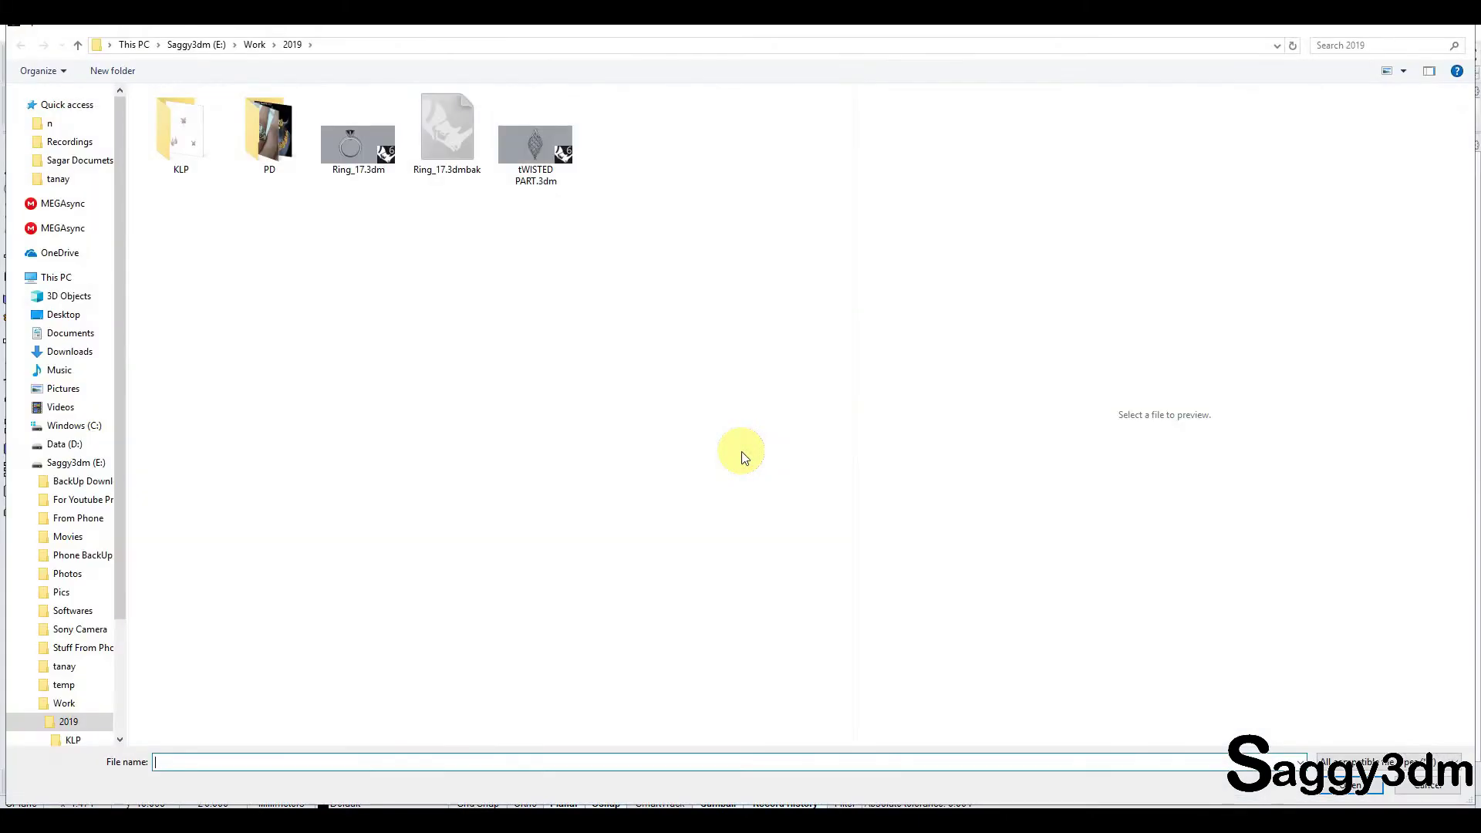
pyautogui.click(358, 147)
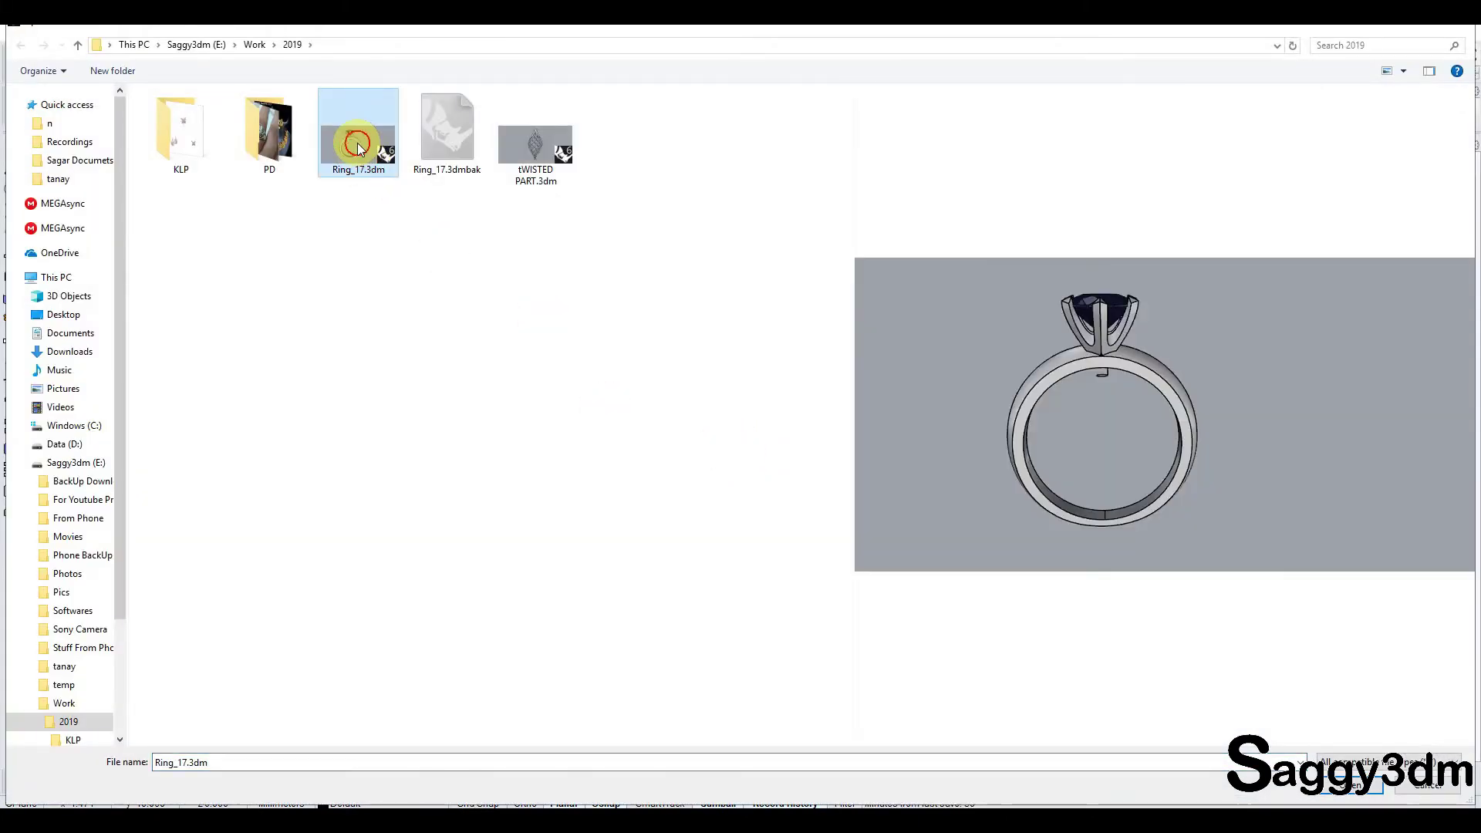
pyautogui.doubleClick(358, 146)
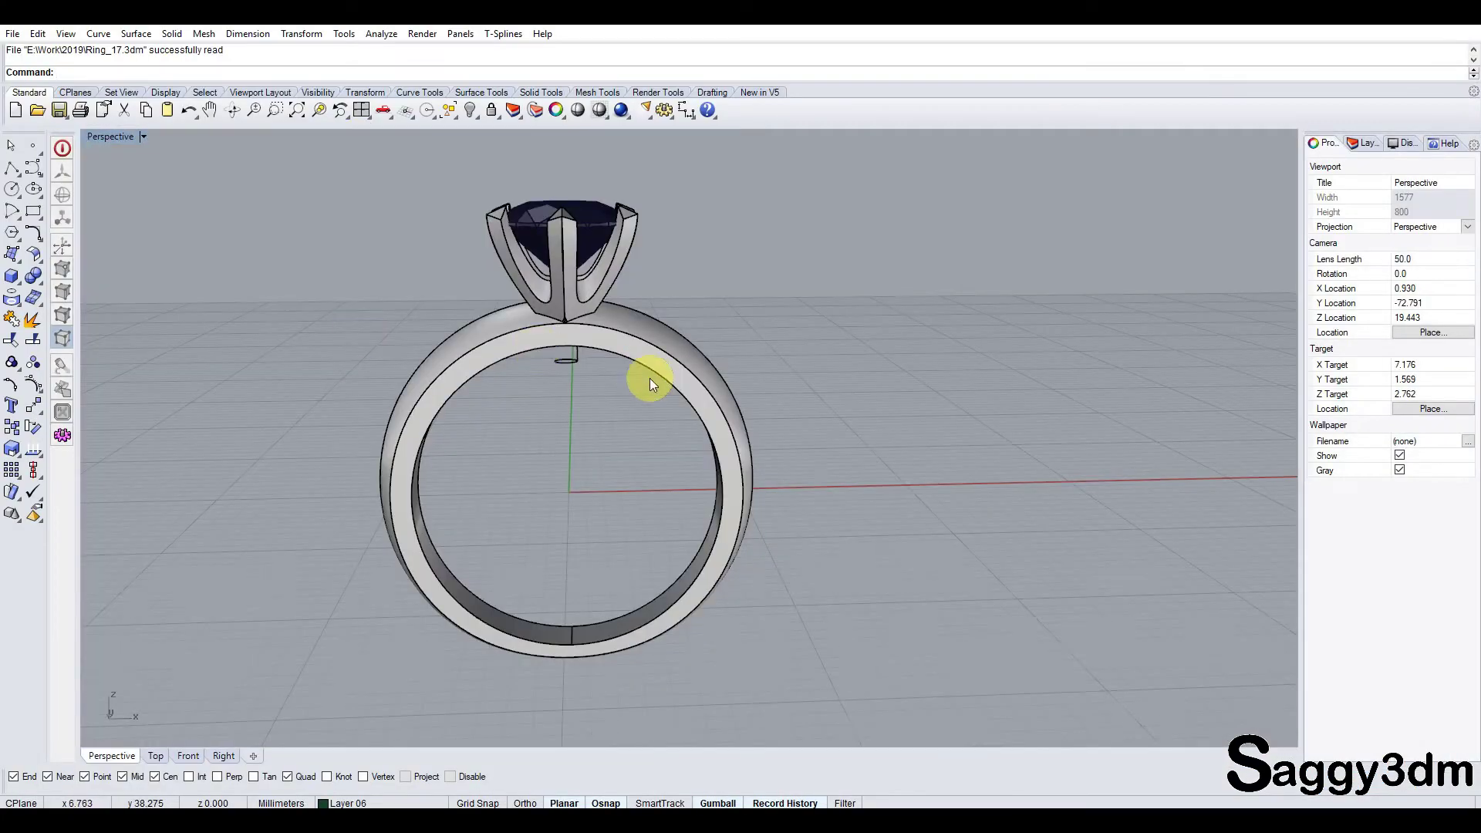
# Step: Hide the ring's stone and head, then maximize the Front view
pyautogui.moveTo(649, 378); pyautogui.dragTo(681, 236, button='right')
pyautogui.moveTo(681, 236); pyautogui.dragTo(471, 197)
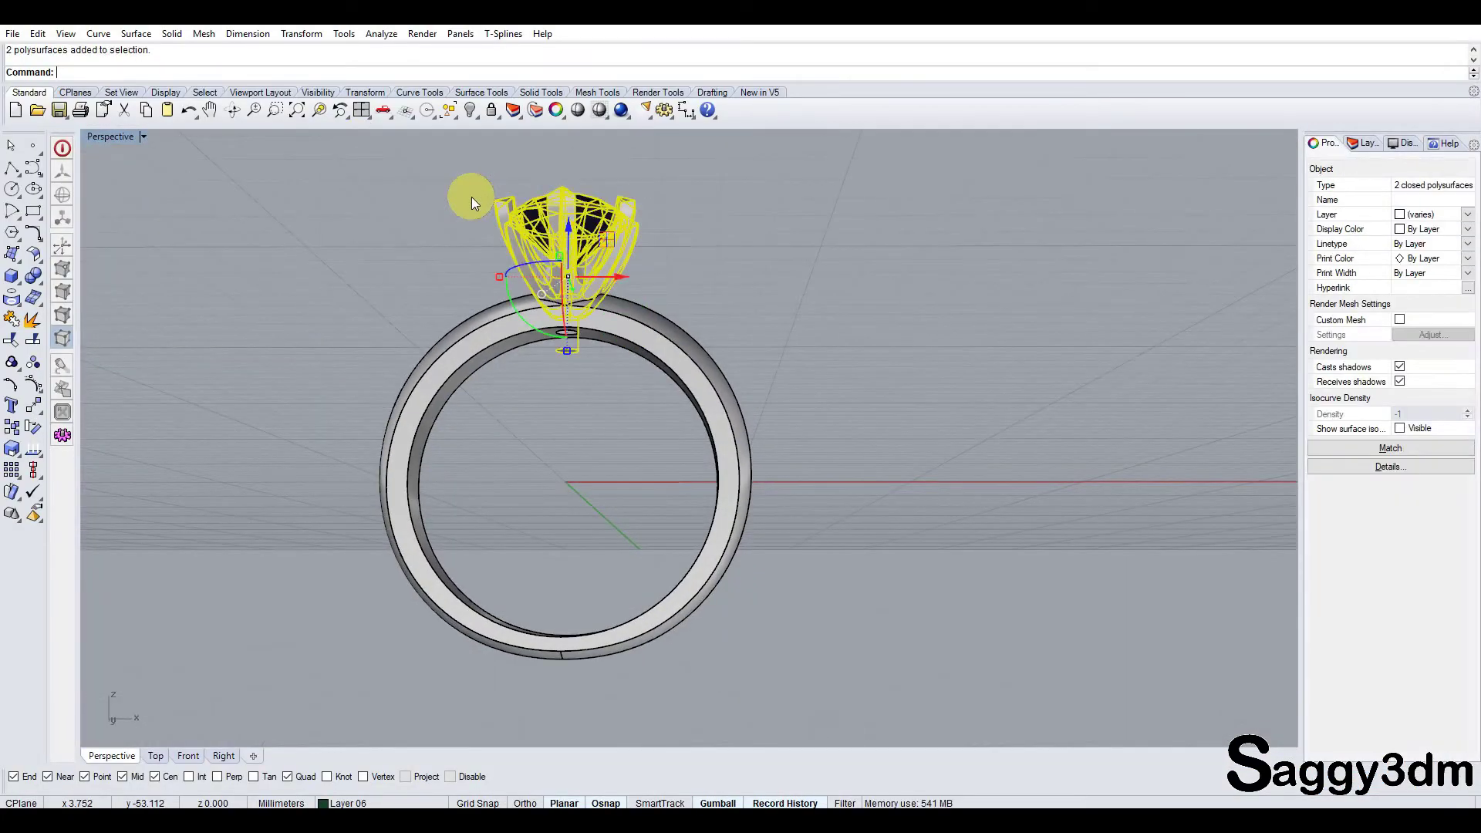
pyautogui.press('Delete')
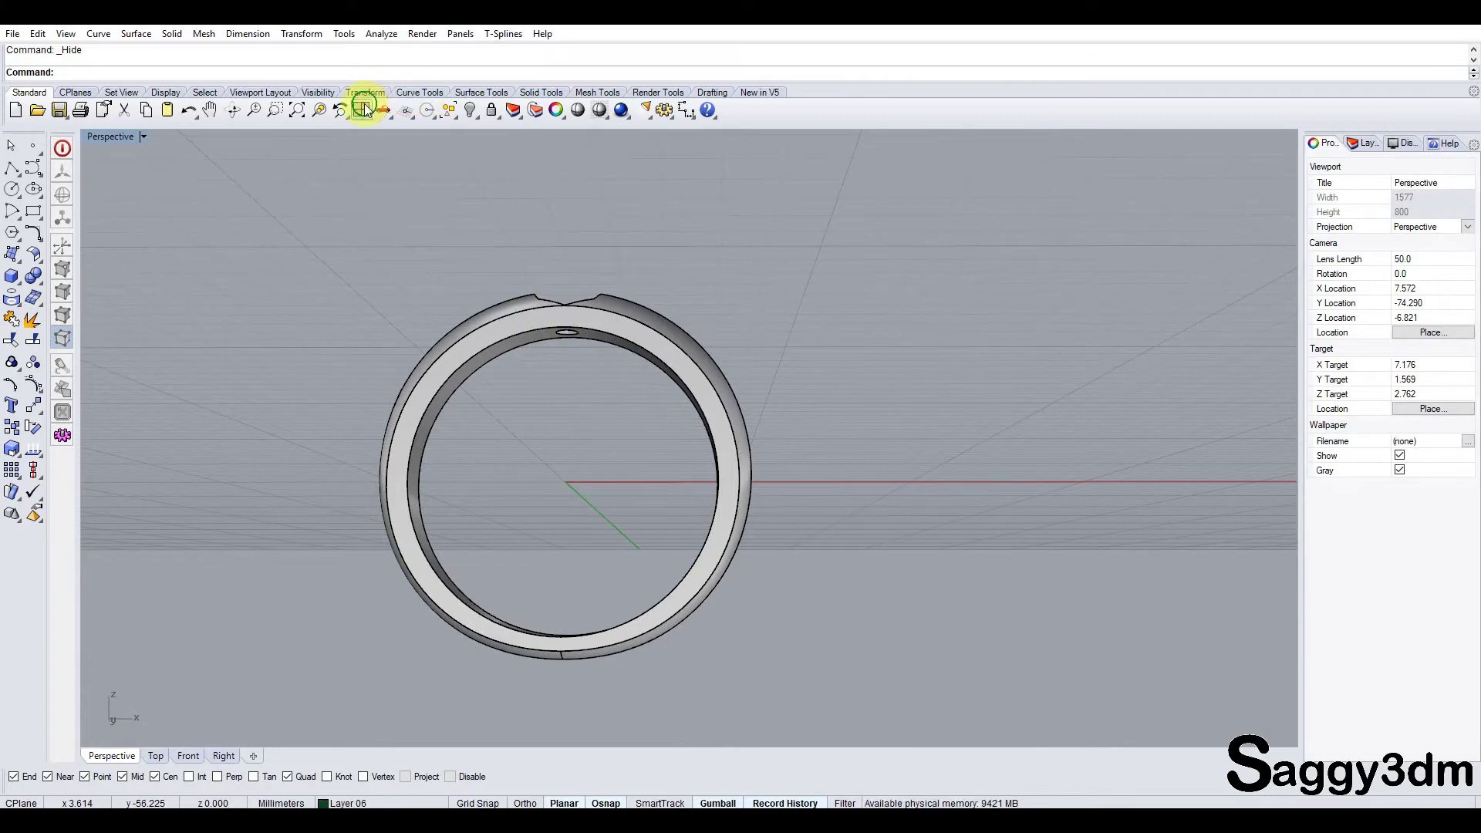
pyautogui.click(361, 109)
pyautogui.doubleClick(99, 446)
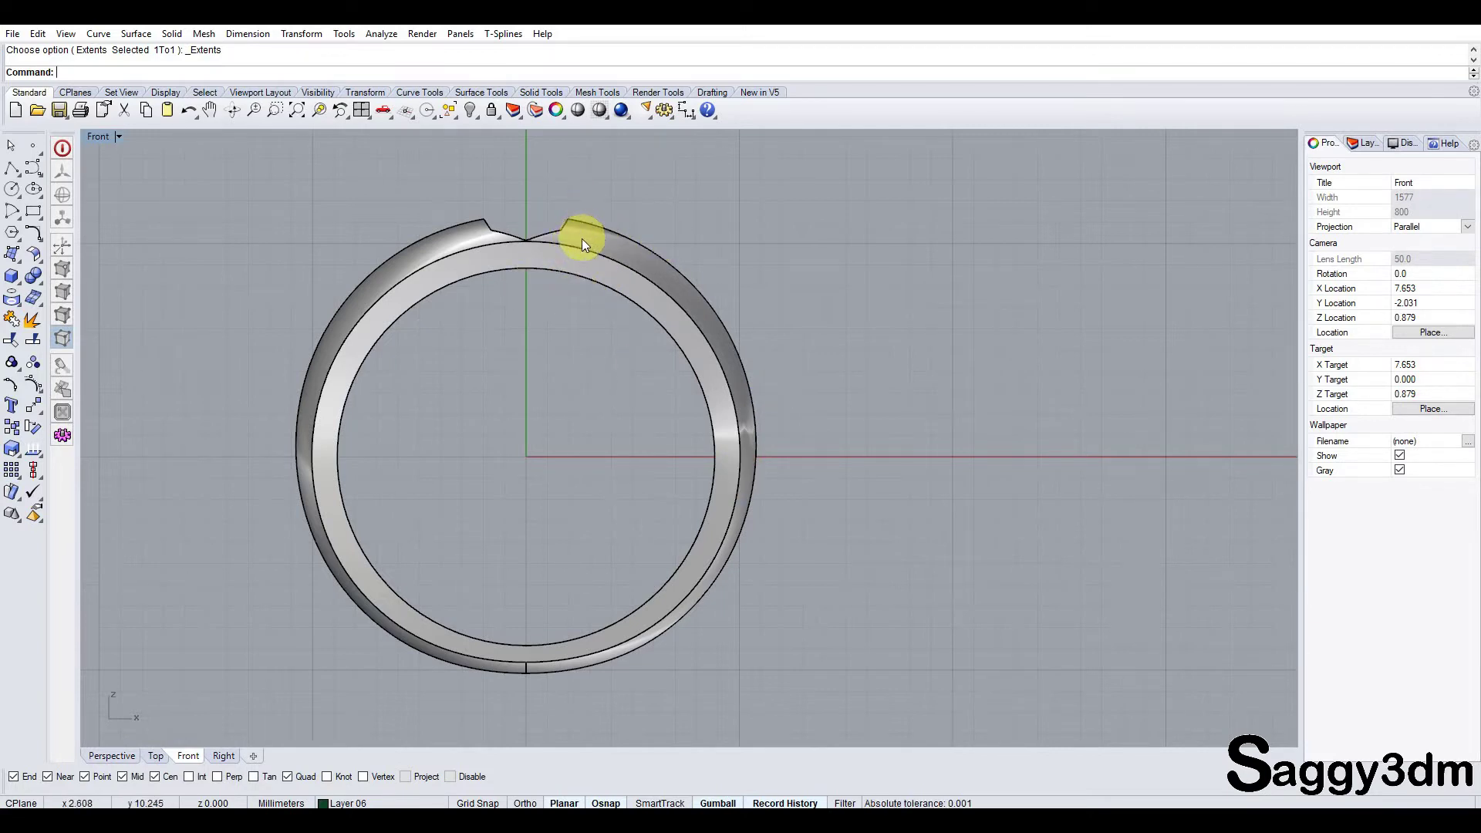
# Step: Draw a circle centred at 0 sized to the band's inner edge
pyautogui.click(12, 189)
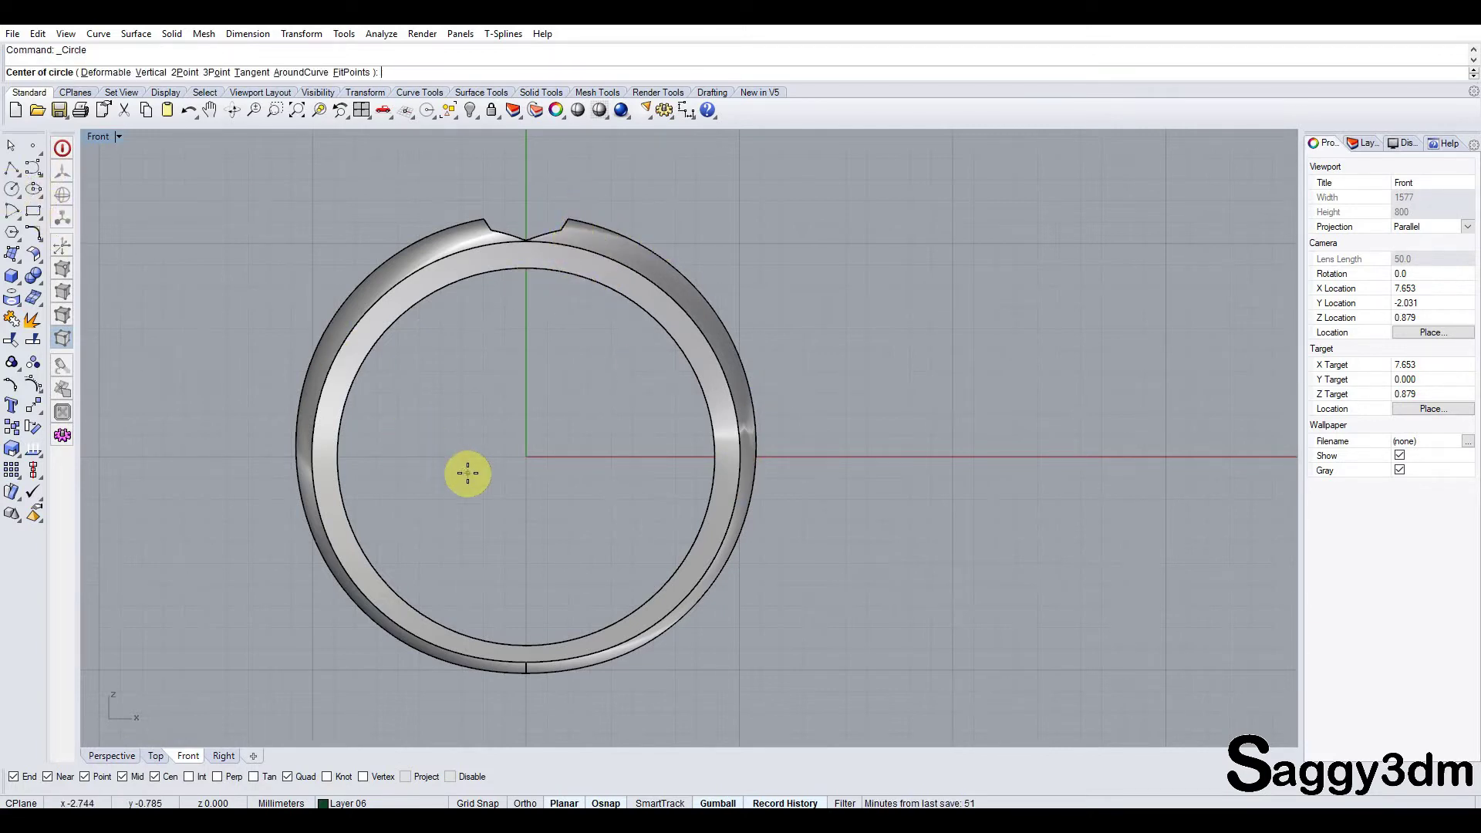
pyautogui.write('0')
pyautogui.press('Return')
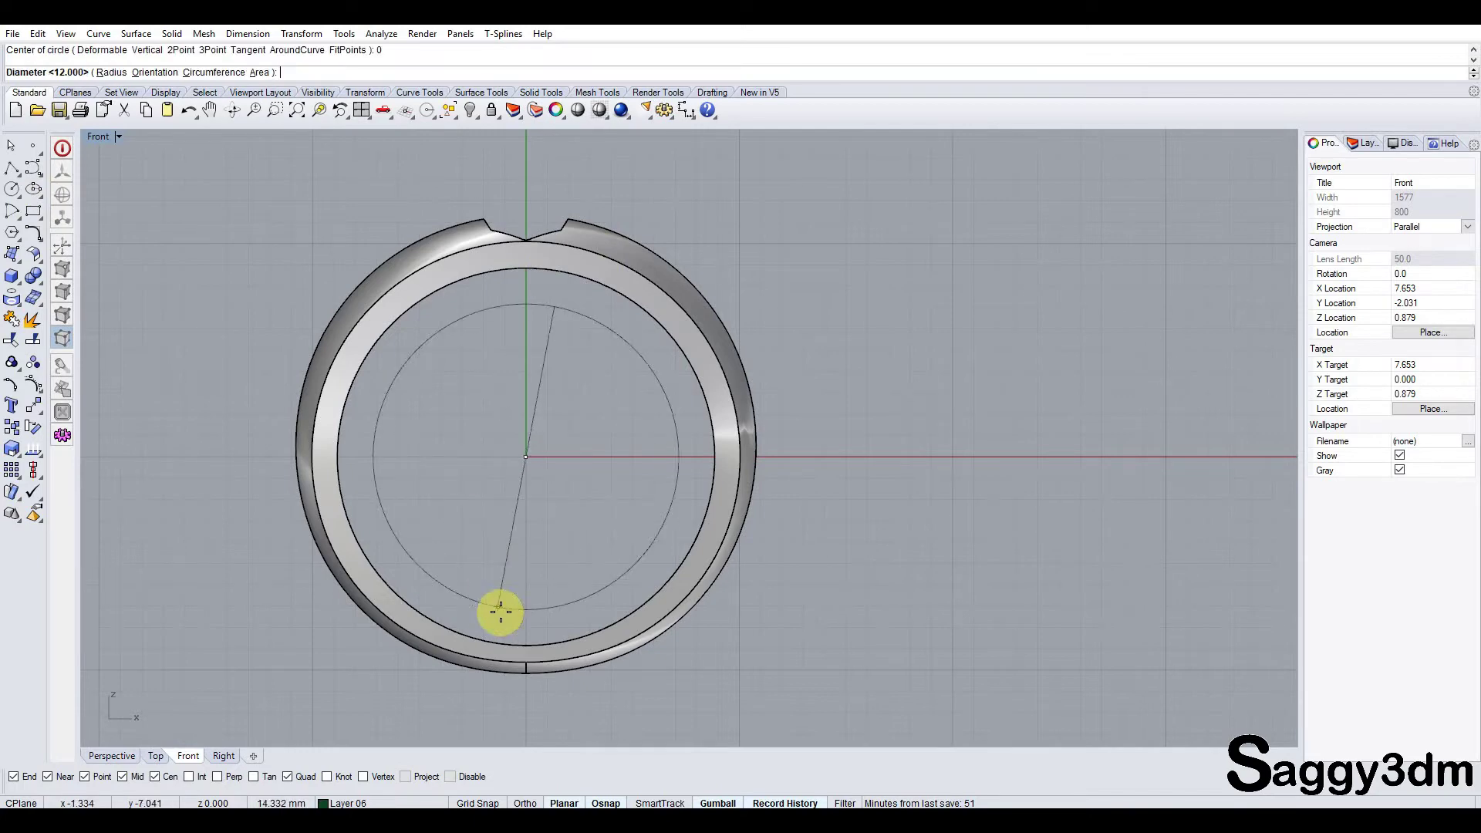
pyautogui.scroll(2, 506, 631)
pyautogui.scroll(2, 509, 625)
pyautogui.scroll(2, 540, 658)
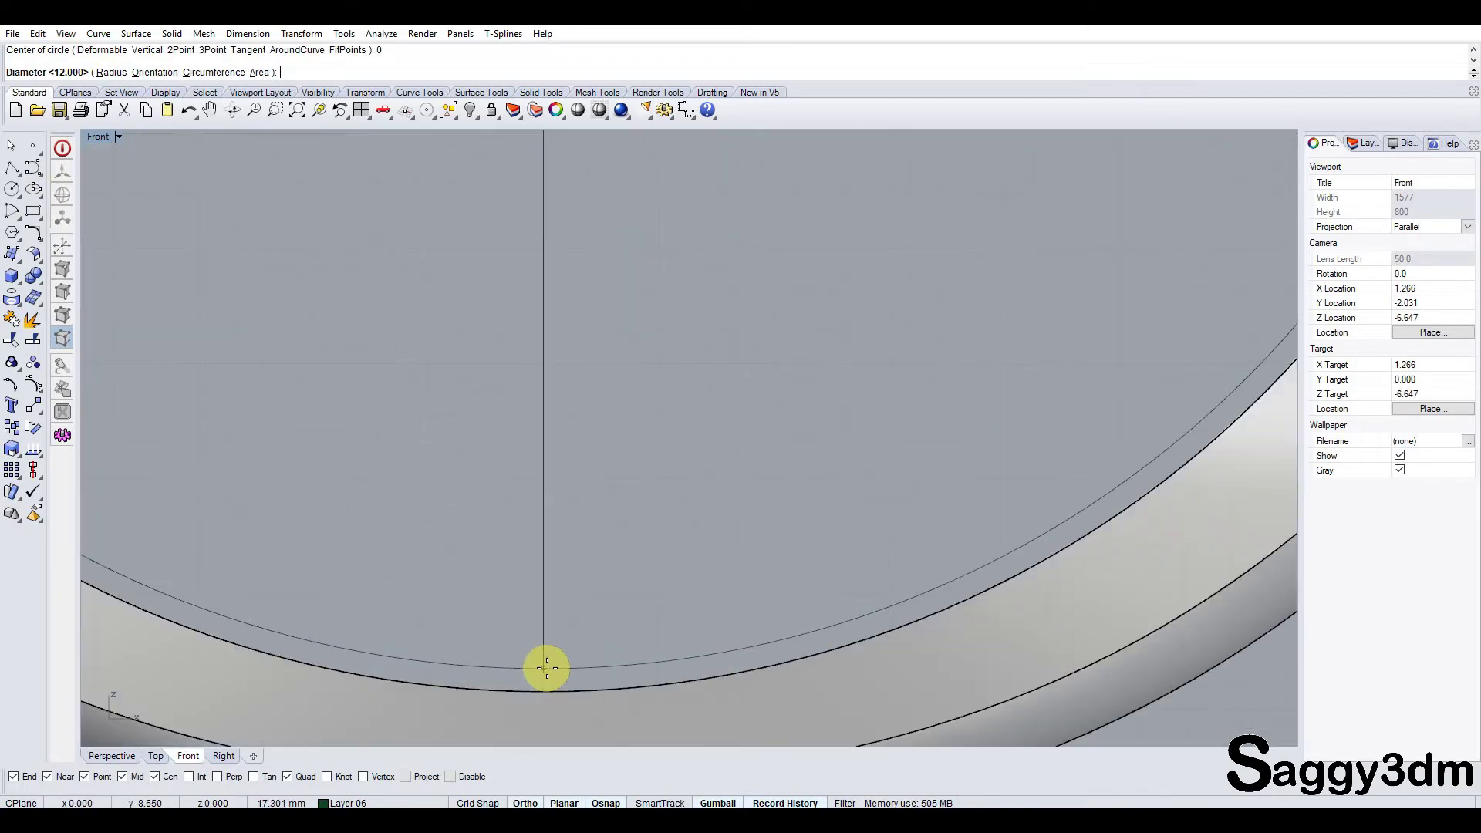
pyautogui.click(546, 669)
pyautogui.scroll(-3, 540, 633)
pyautogui.scroll(-2, 535, 593)
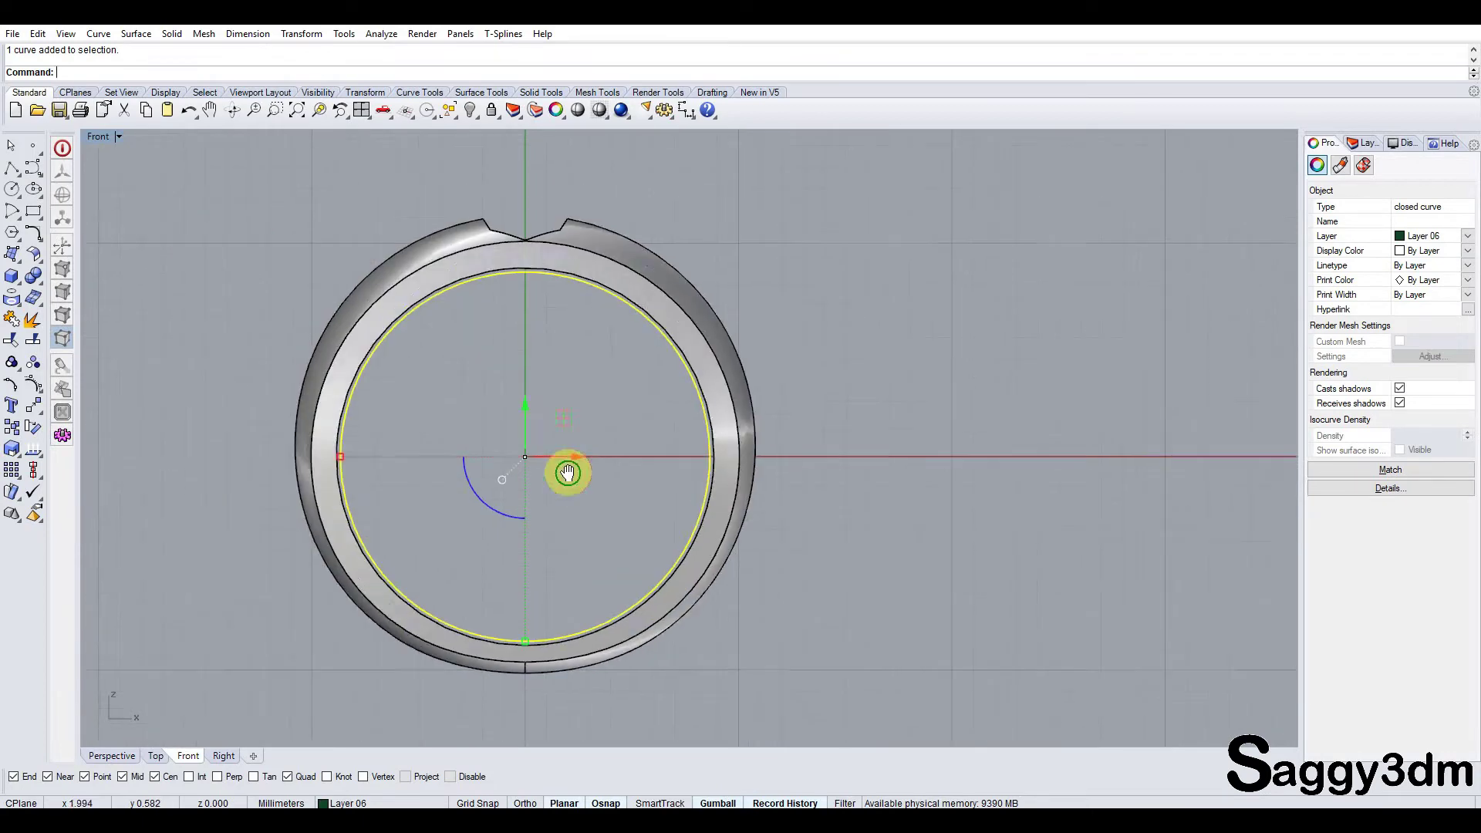
# Step: Start a second circle centred at the origin
pyautogui.press('Return')
pyautogui.write('0')
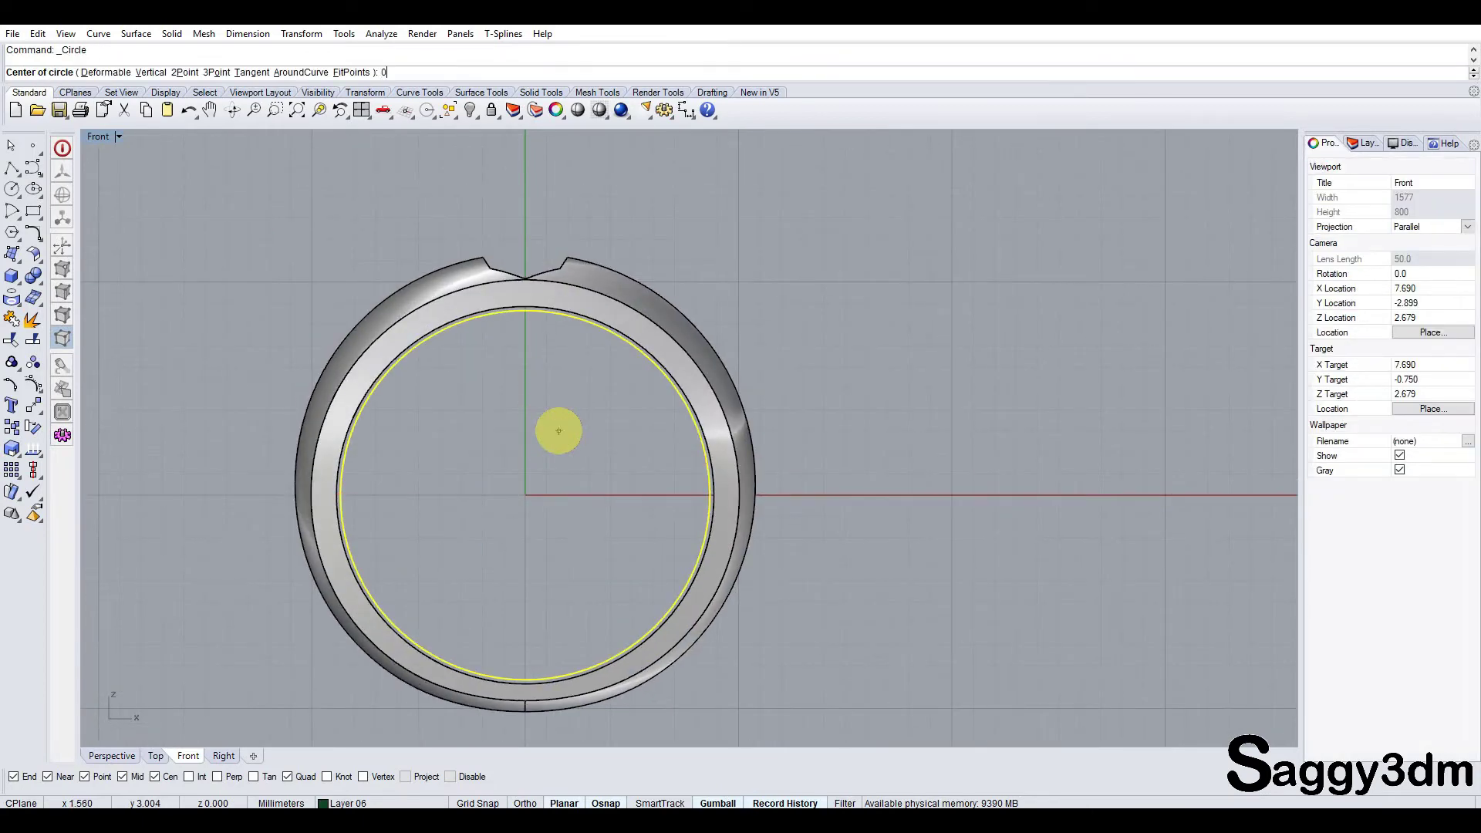
pyautogui.press('Return')
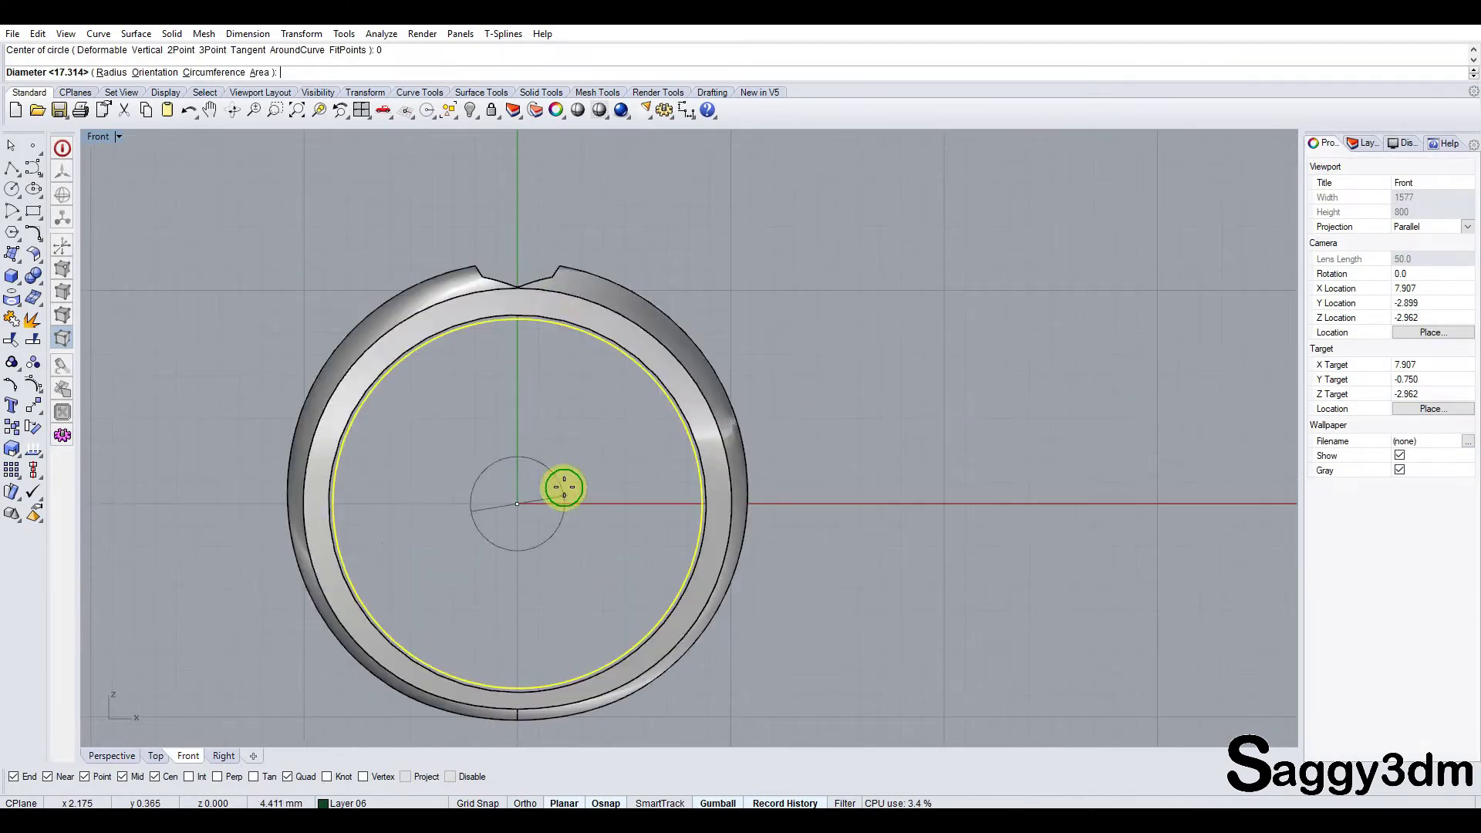
pyautogui.scroll(3, 529, 259)
# Step: Size the second circle to the band's top, then scale it down to hug the outer edge
pyautogui.click(527, 258)
pyautogui.click(526, 259)
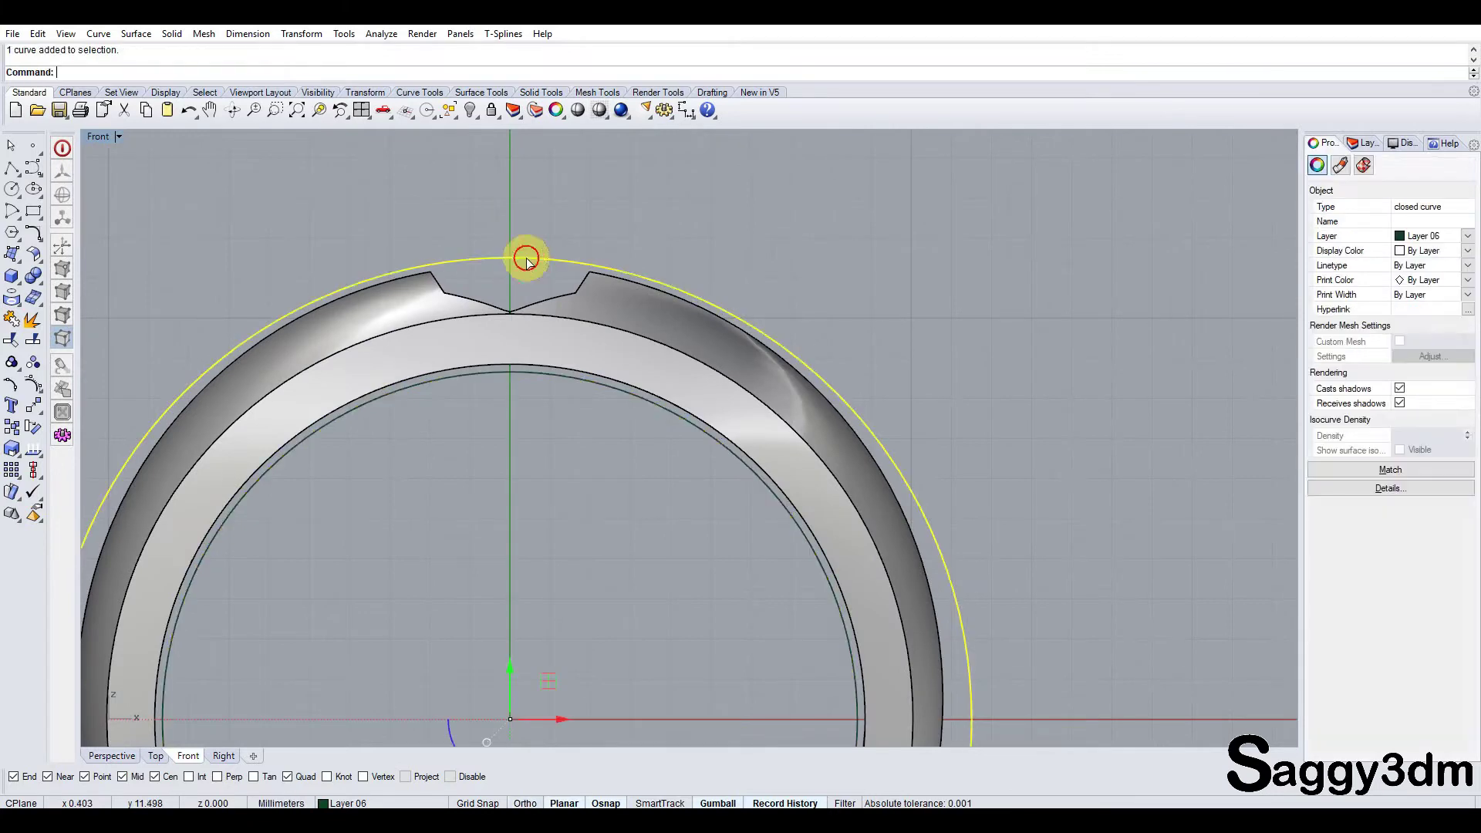
pyautogui.scroll(-3, 527, 260)
pyautogui.write('cale')
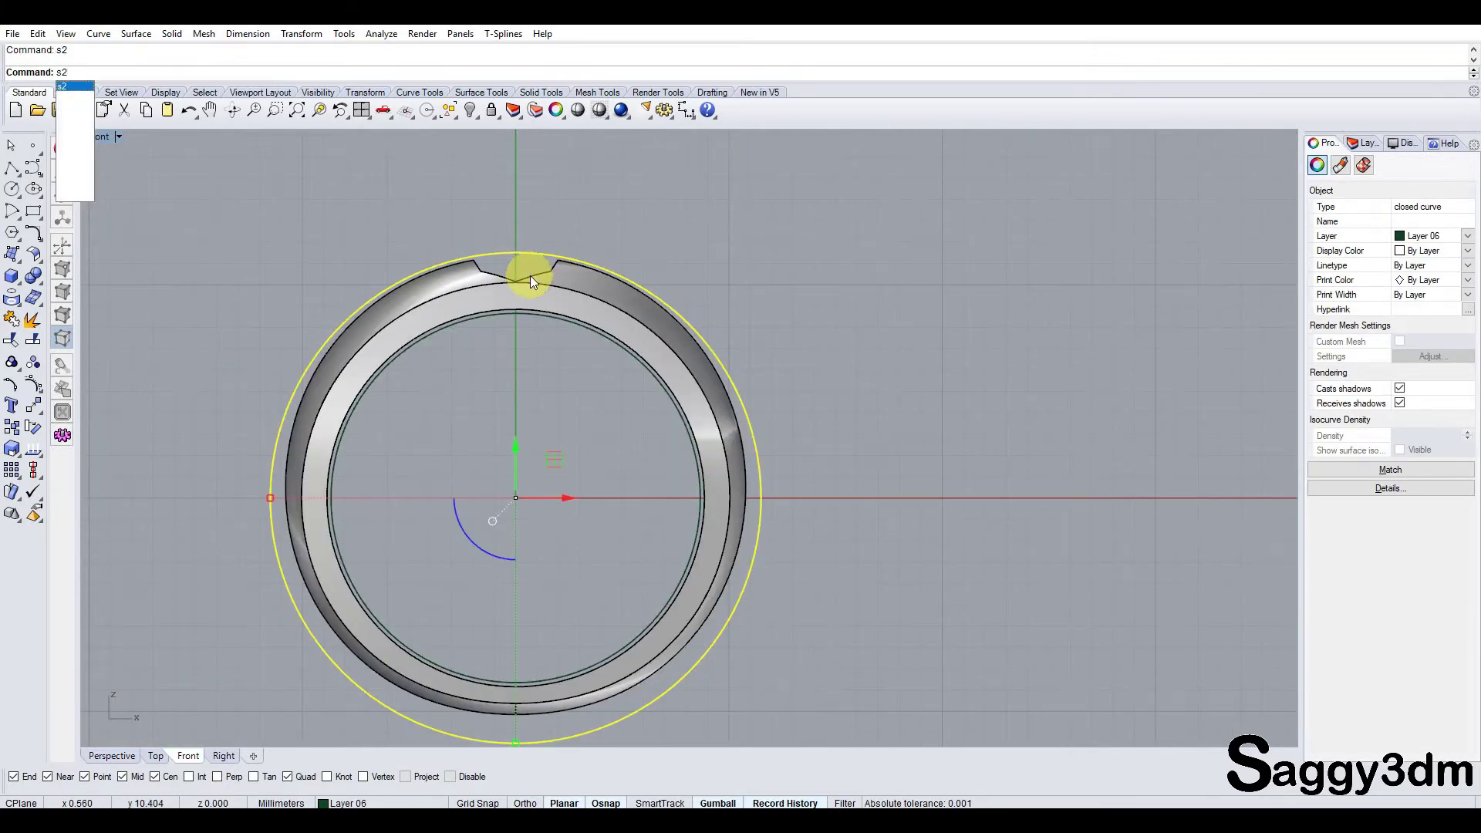
pyautogui.press('Return')
pyautogui.click(515, 253)
pyautogui.moveTo(540, 559); pyautogui.dragTo(540, 468, button='right')
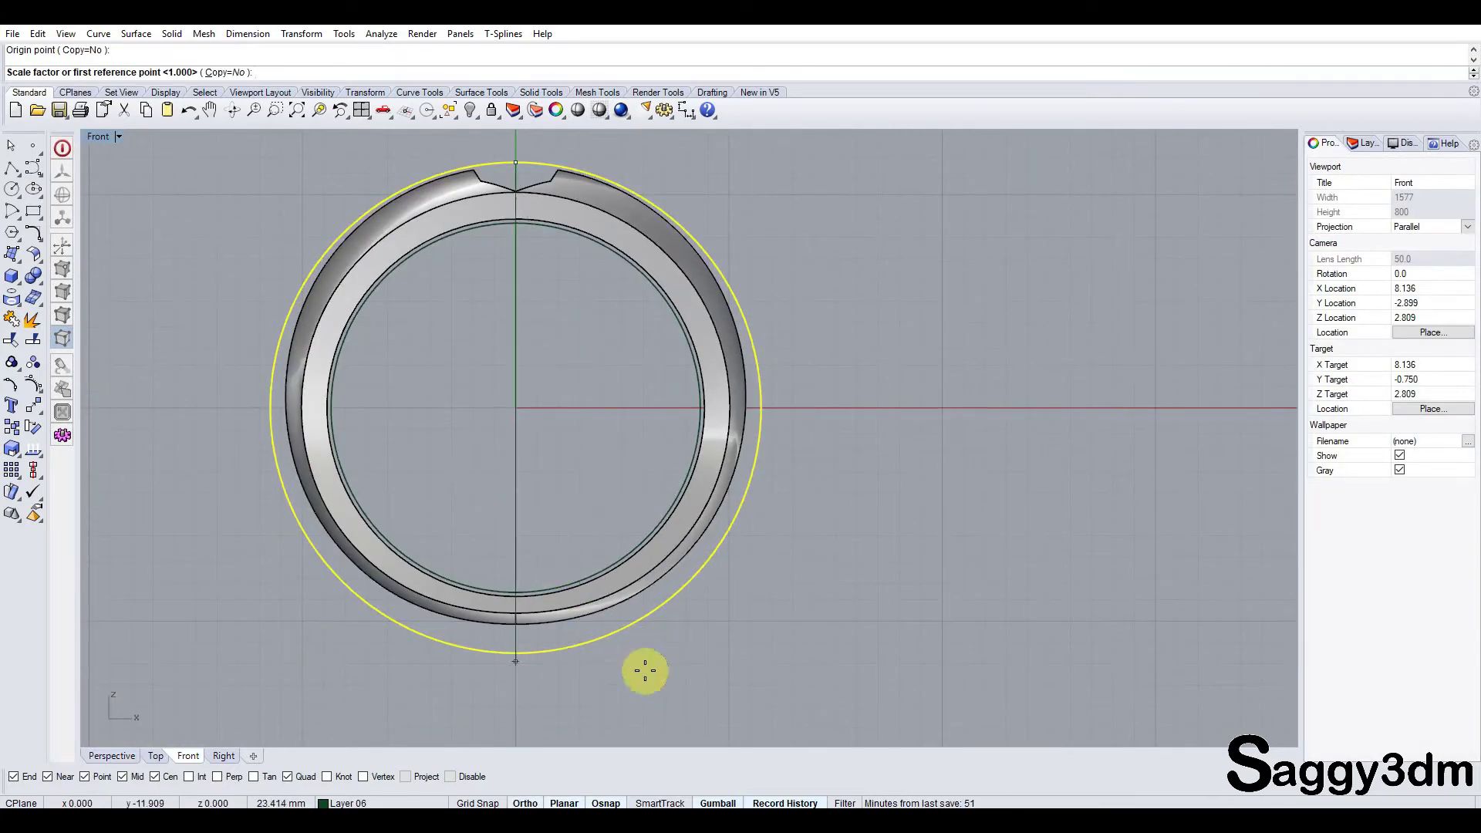
pyautogui.click(673, 689)
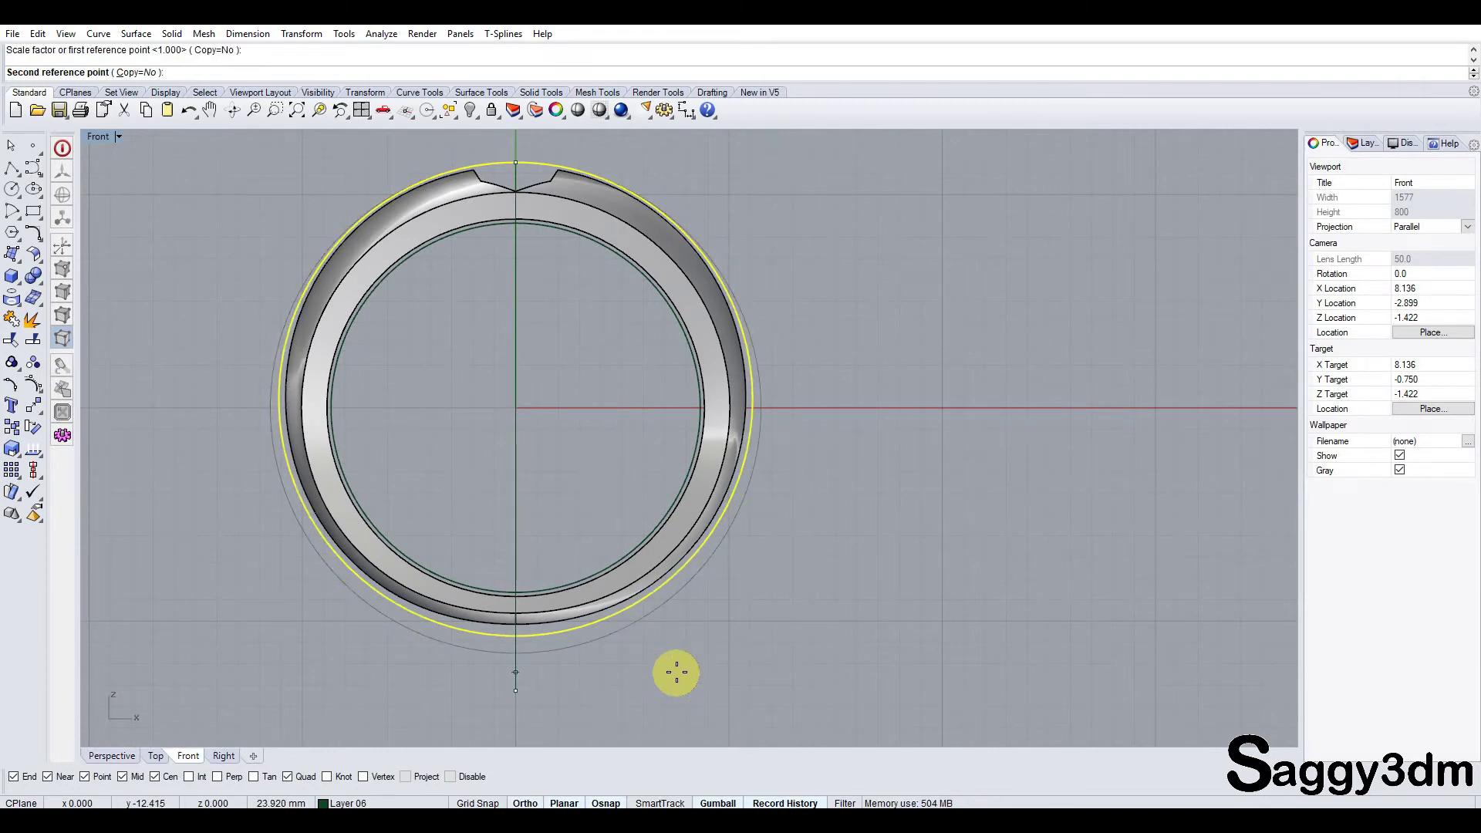
pyautogui.click(677, 671)
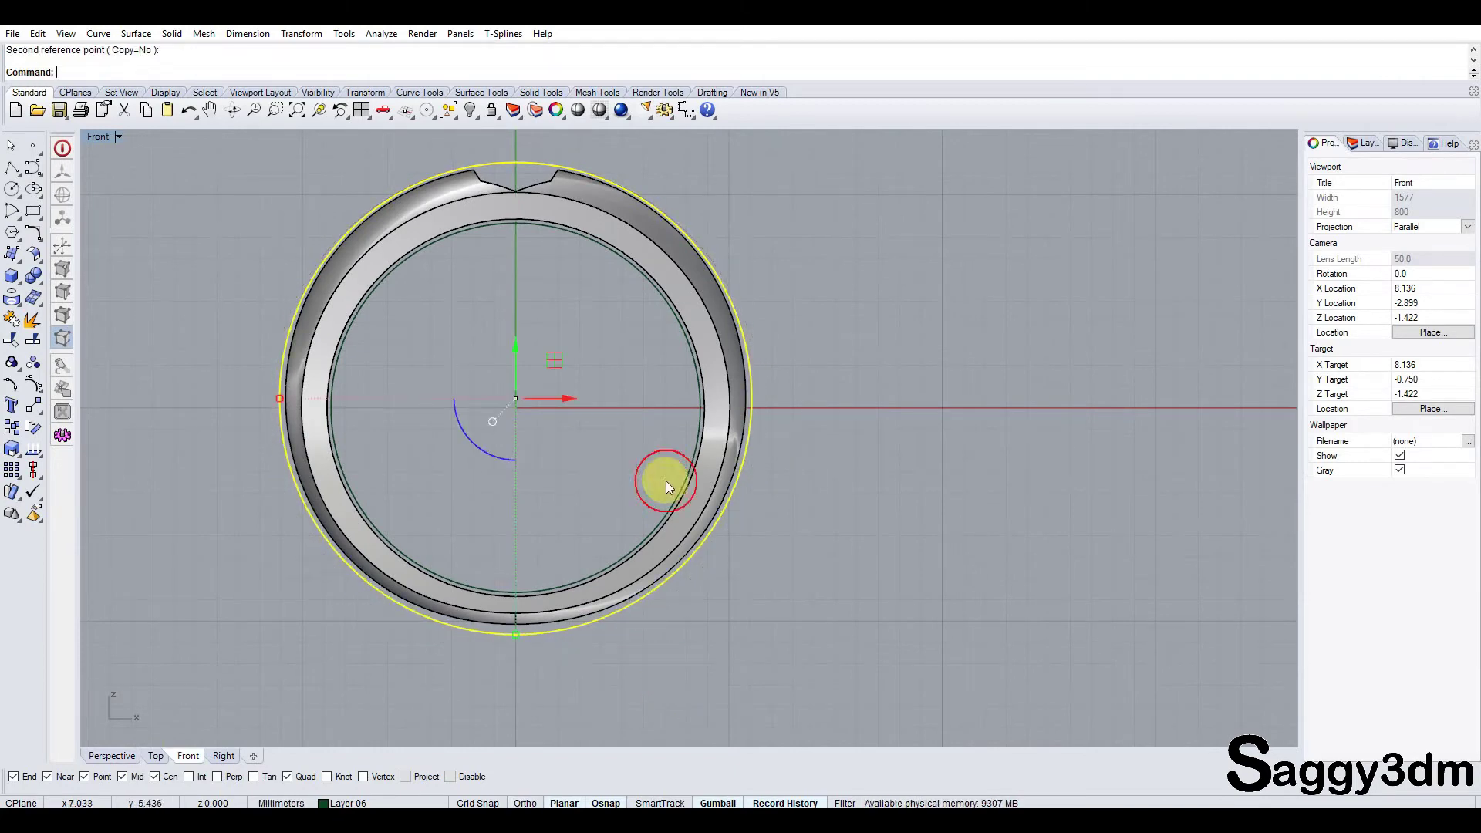
pyautogui.moveTo(525, 290); pyautogui.dragTo(506, 373, button='right')
# Step: Show control points, compare the scaling with undo/redo, and select both circles
pyautogui.scroll(3, 506, 373)
pyautogui.keyDown('shift'); pyautogui.click(508, 332); pyautogui.keyUp('shift')
pyautogui.scroll(-2, 509, 339)
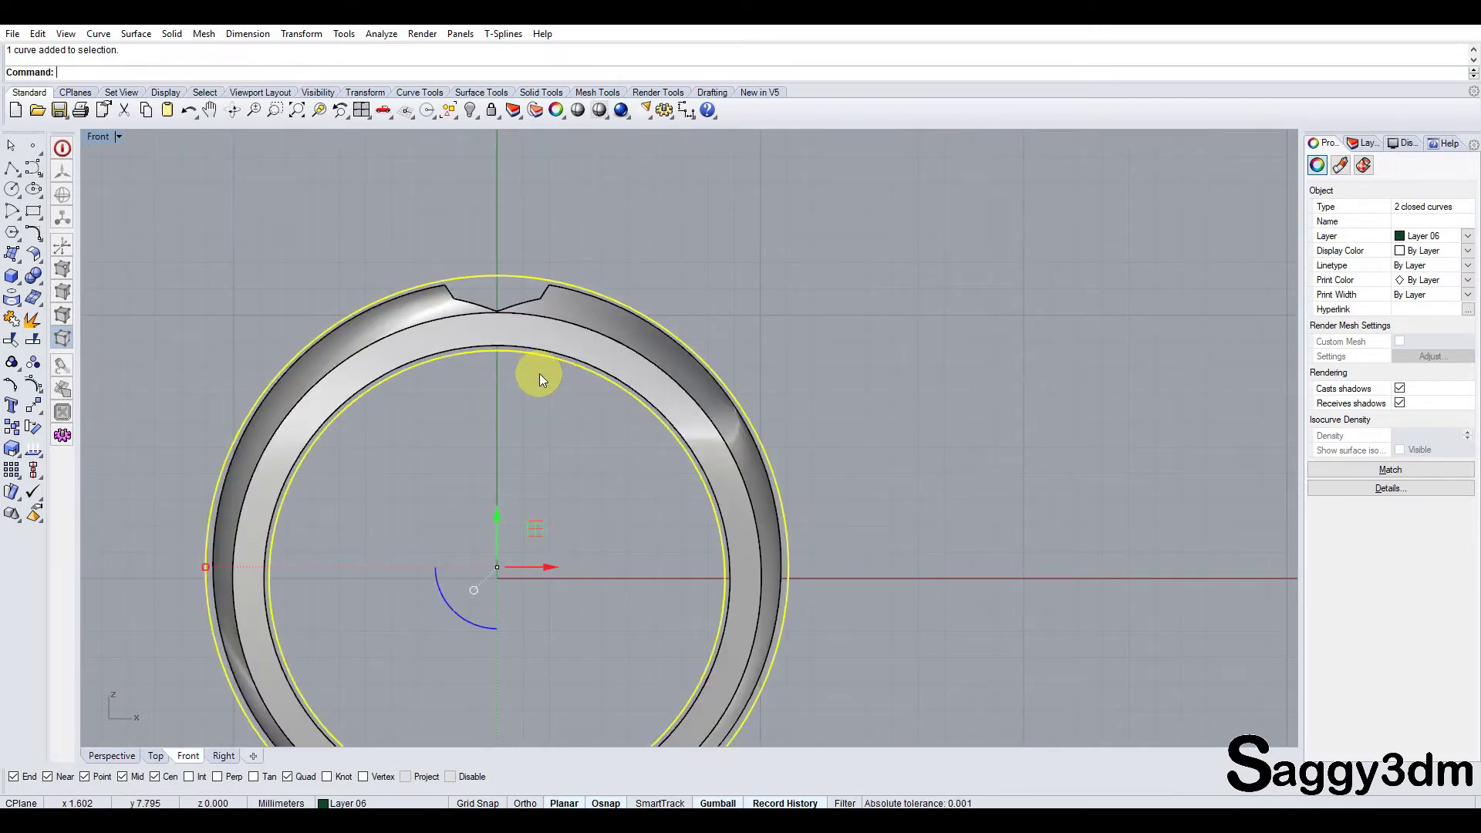
pyautogui.press('F10')
pyautogui.scroll(-2, 738, 290)
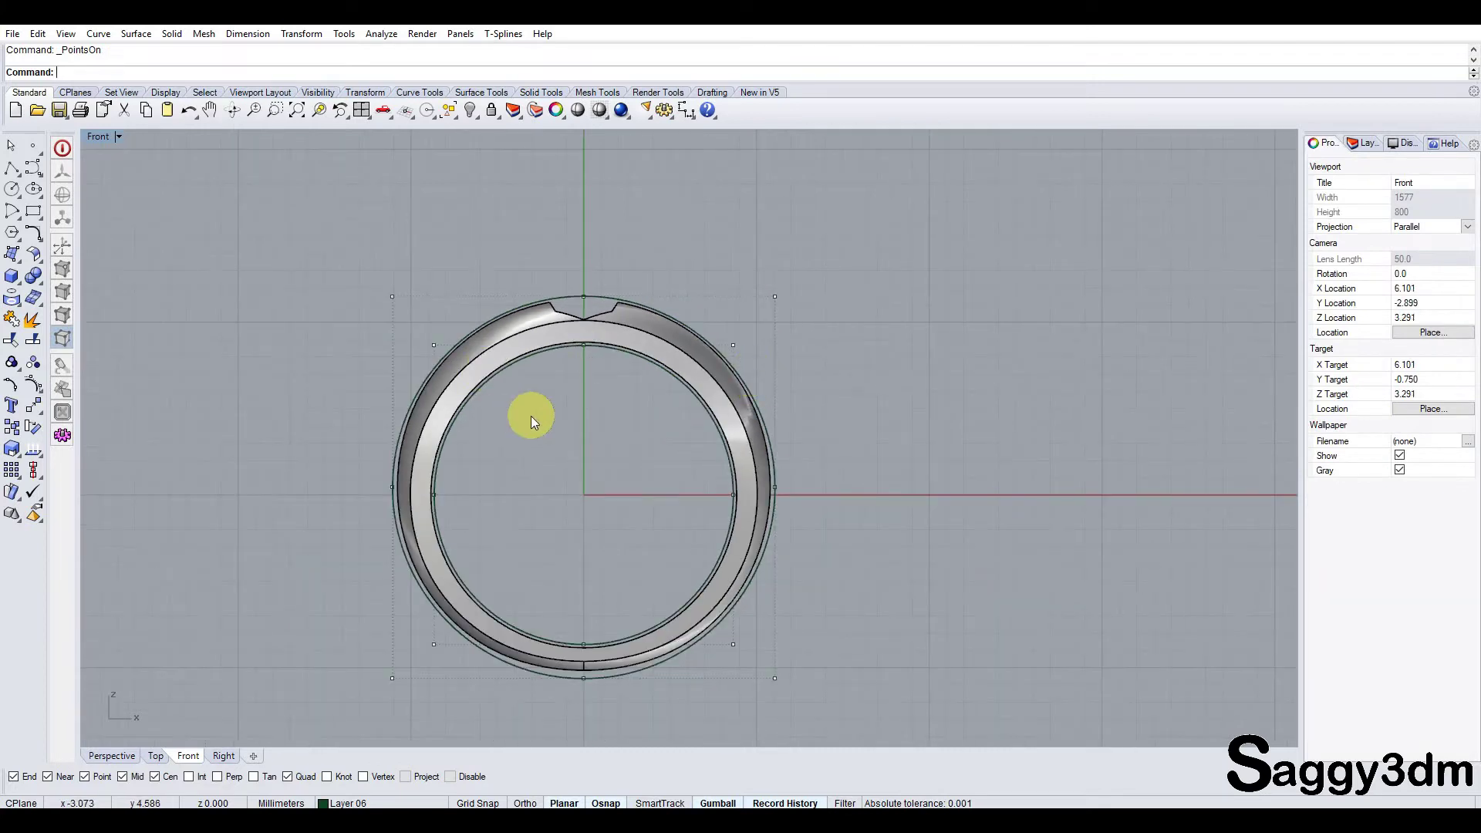
pyautogui.hotkey('ctrl', 'z')
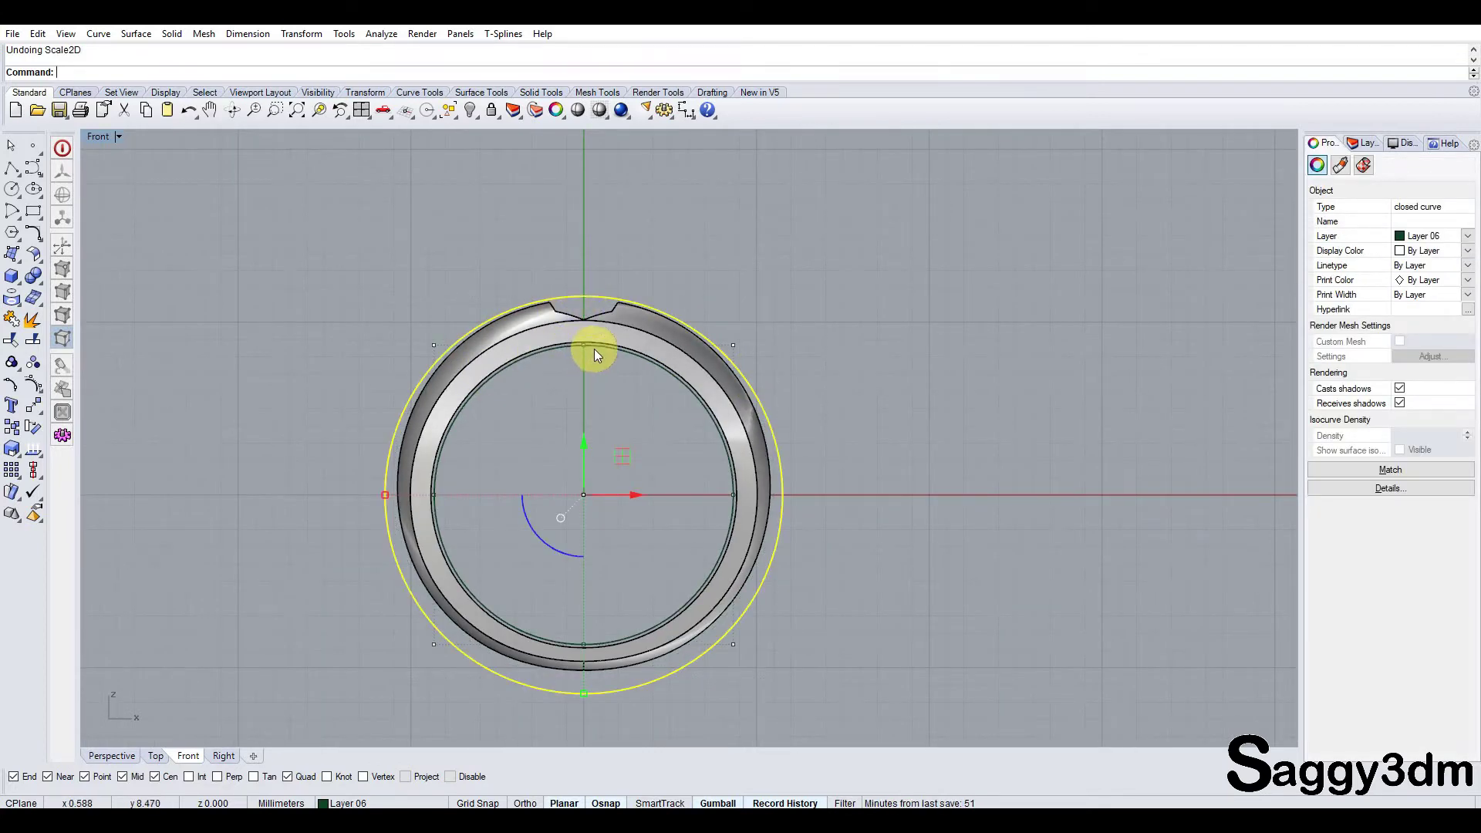
pyautogui.hotkey('ctrl', 'z')
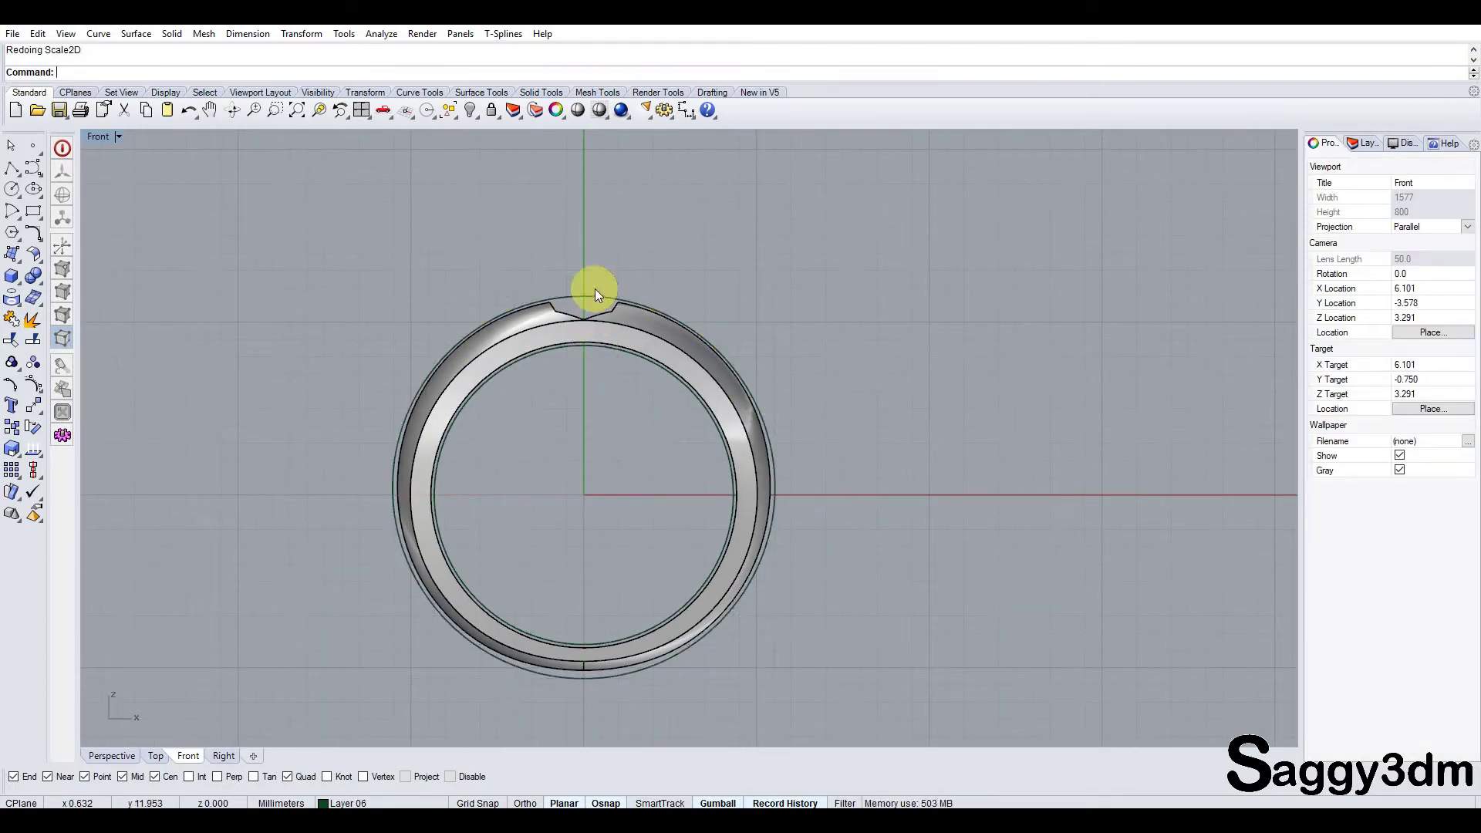
pyautogui.click(596, 312)
pyautogui.keyDown('shift'); pyautogui.click(599, 347); pyautogui.keyUp('shift')
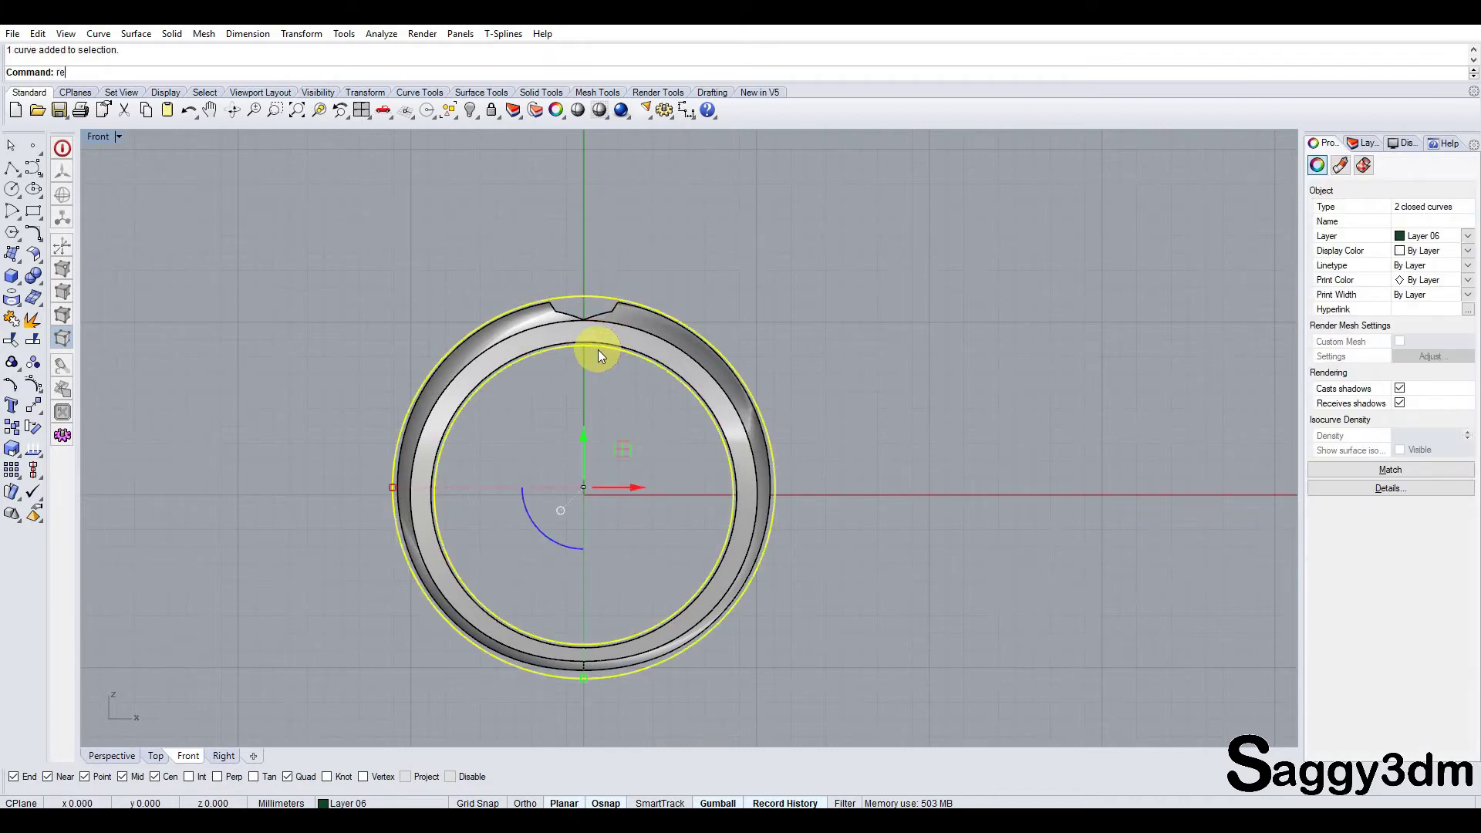
# Step: Rebuild both circles and draw a vertical line from the inner to the outer circle's top
pyautogui.press('Return')
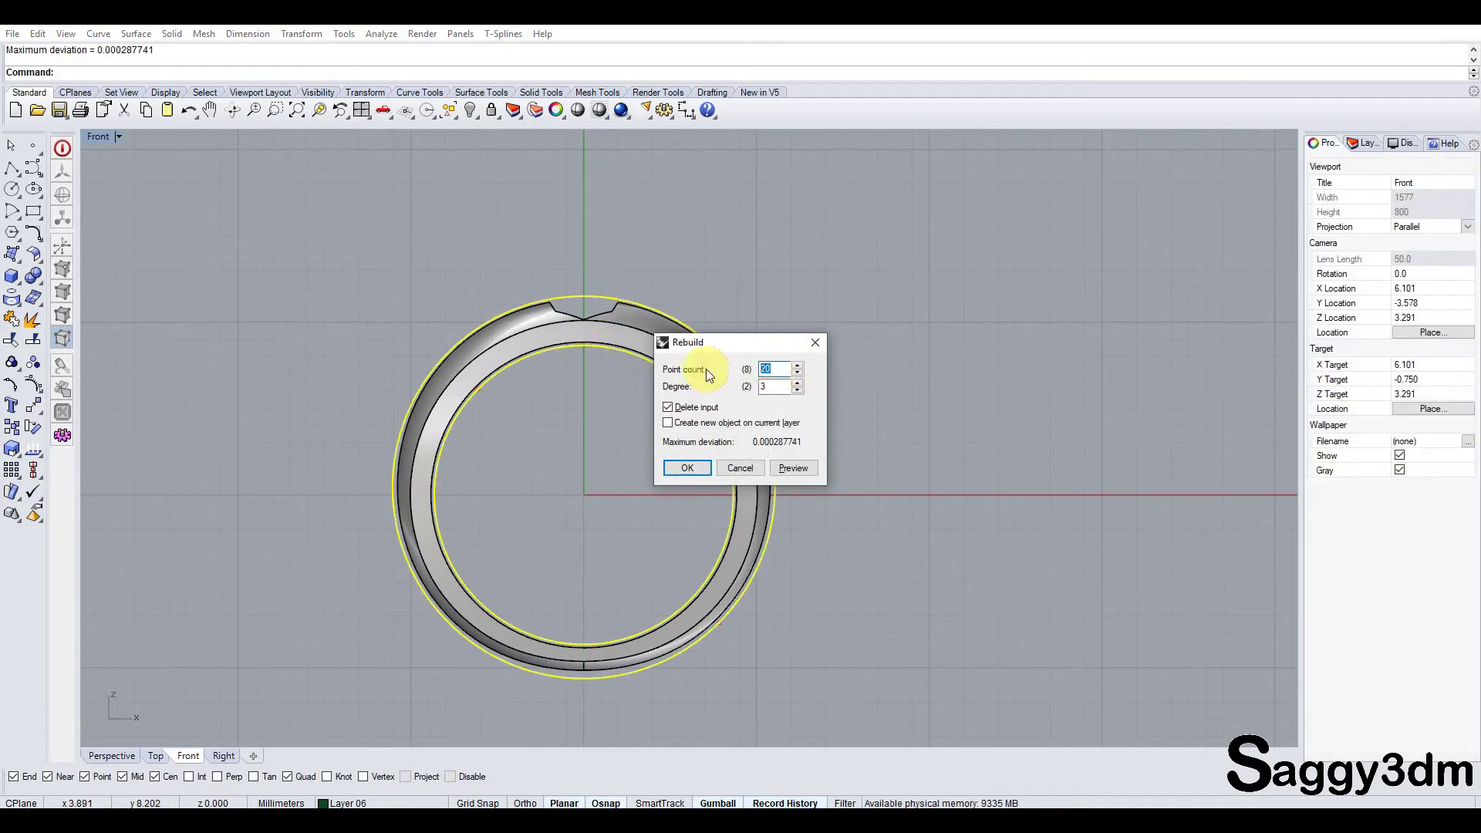
pyautogui.press('Return')
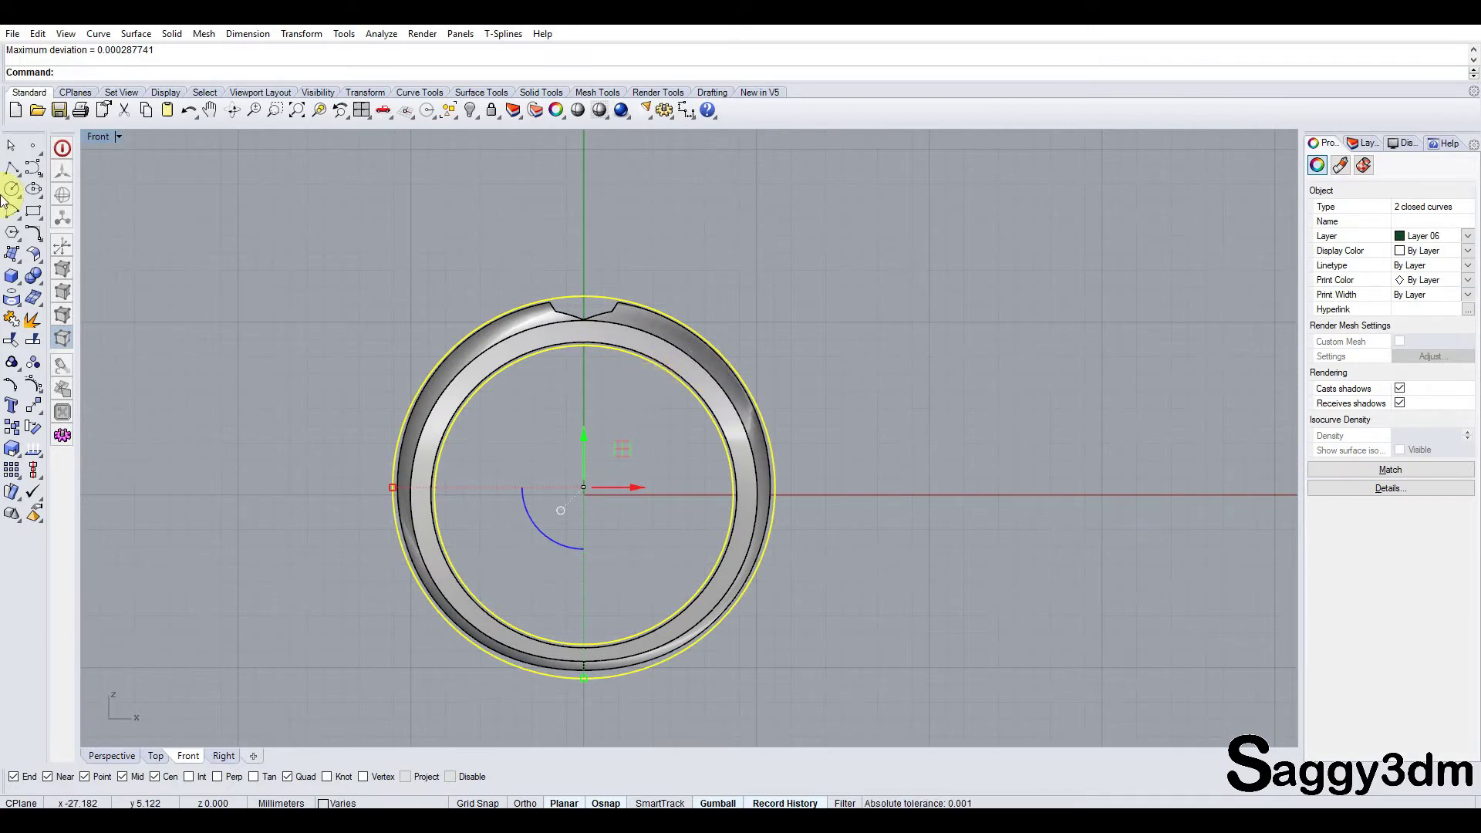
pyautogui.click(12, 168)
pyautogui.scroll(5, 533, 304)
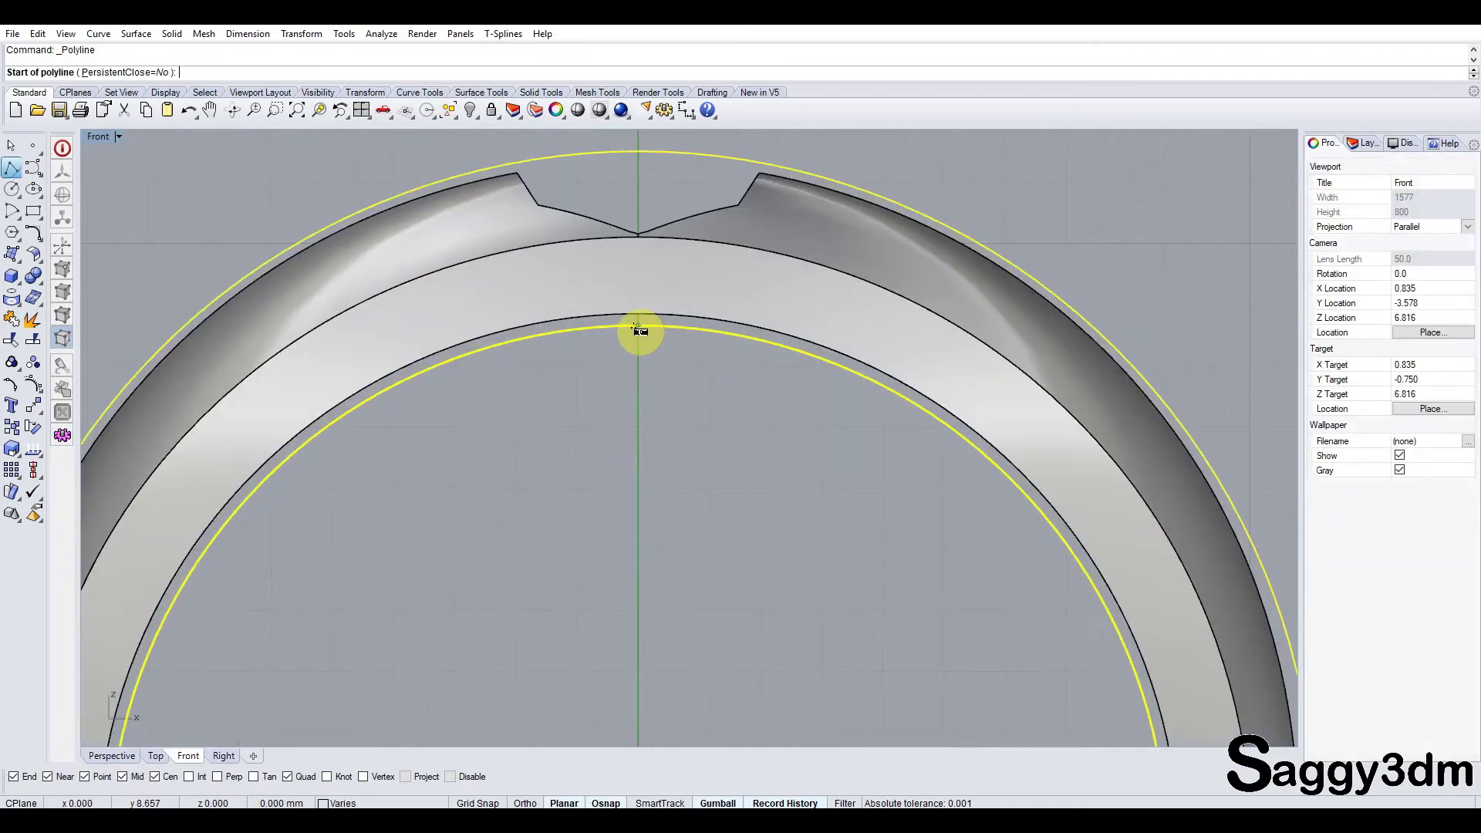
pyautogui.click(638, 325)
pyautogui.click(645, 154)
pyautogui.press('Return')
pyautogui.scroll(-1, 664, 179)
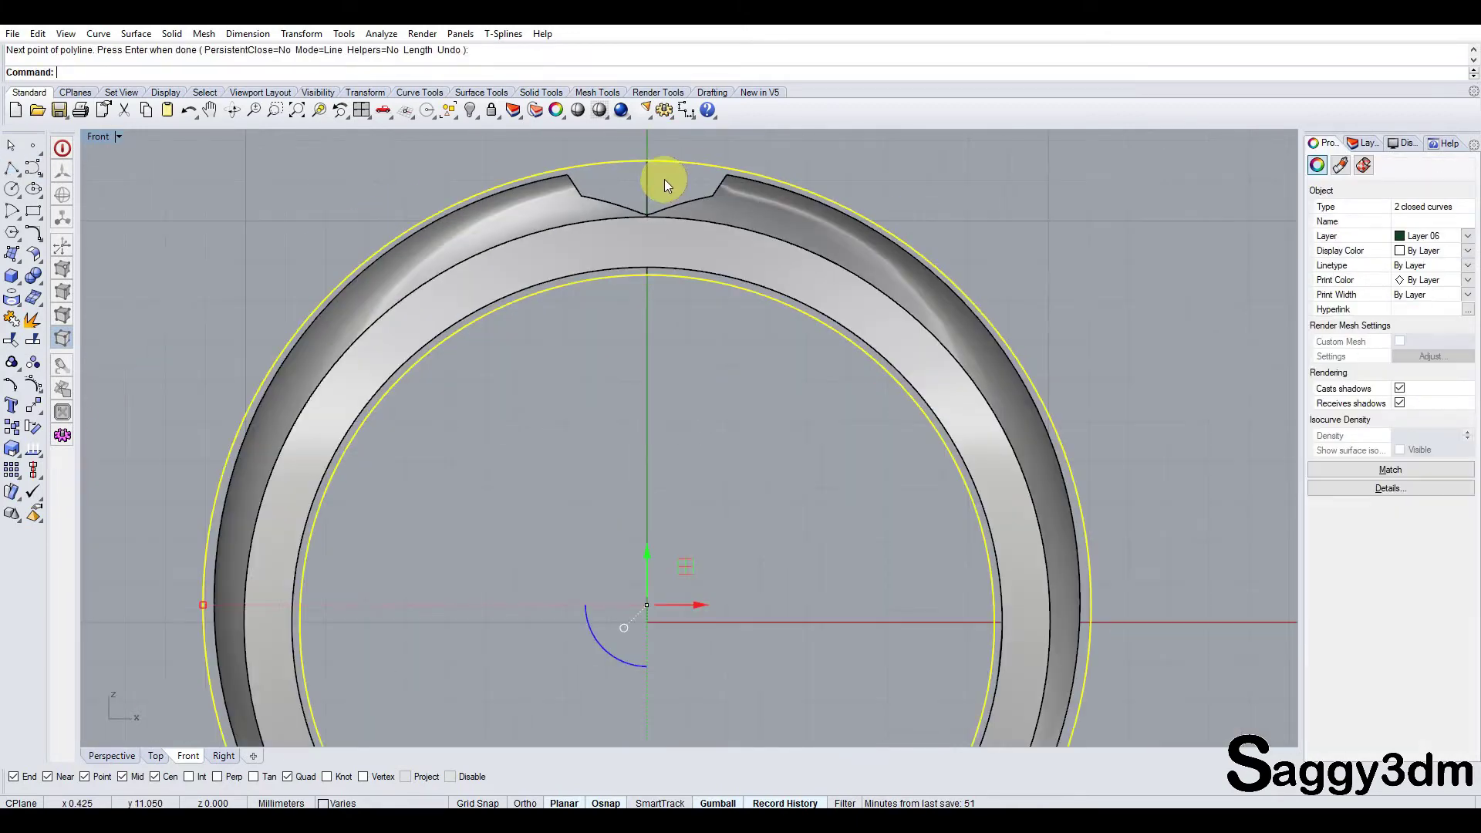
# Step: Sweep2 along the two circles using the vertical line as the cross section
pyautogui.write('Sweep1')
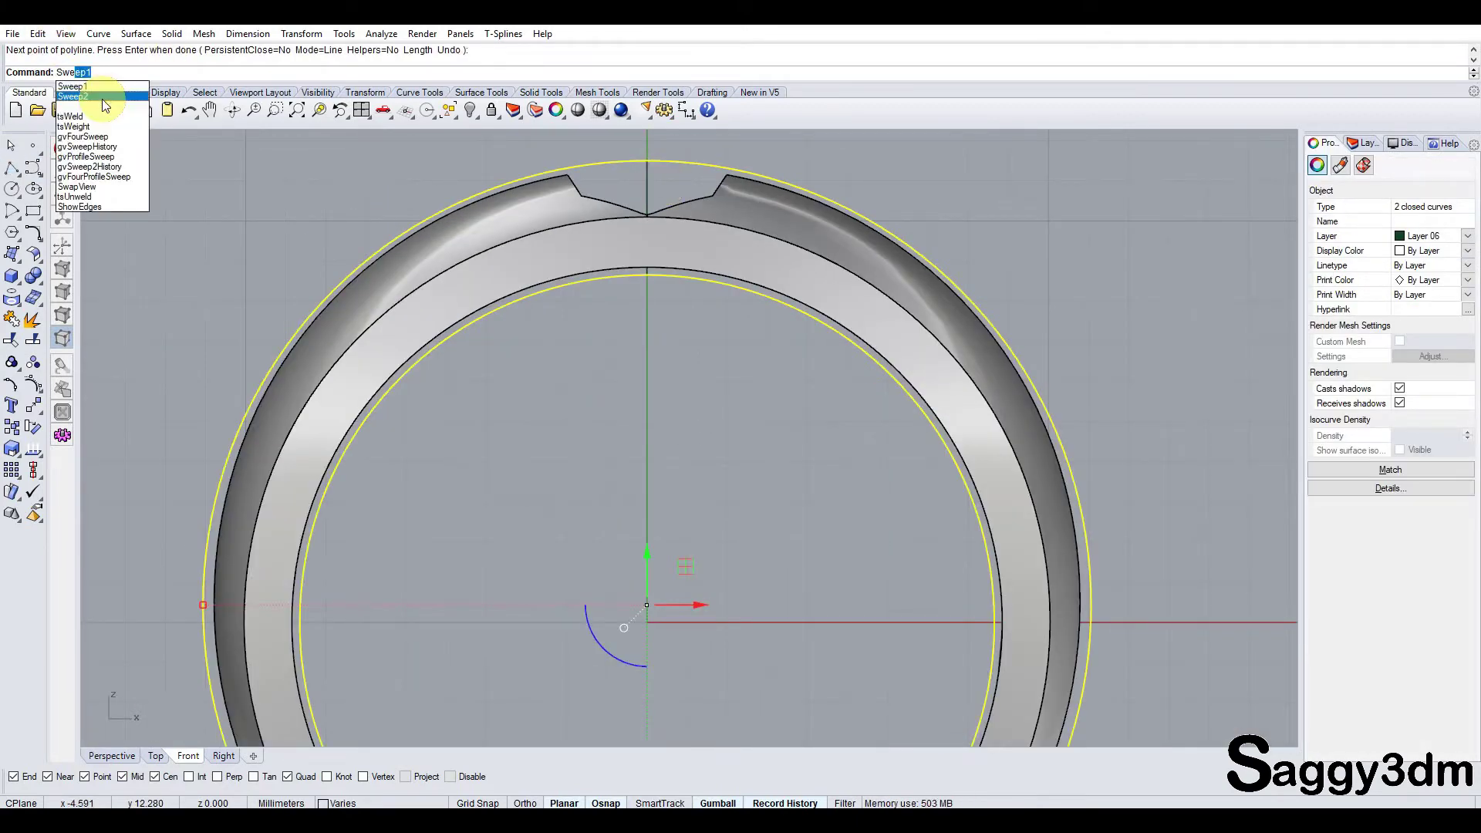
pyautogui.click(102, 98)
pyautogui.scroll(-3, 637, 228)
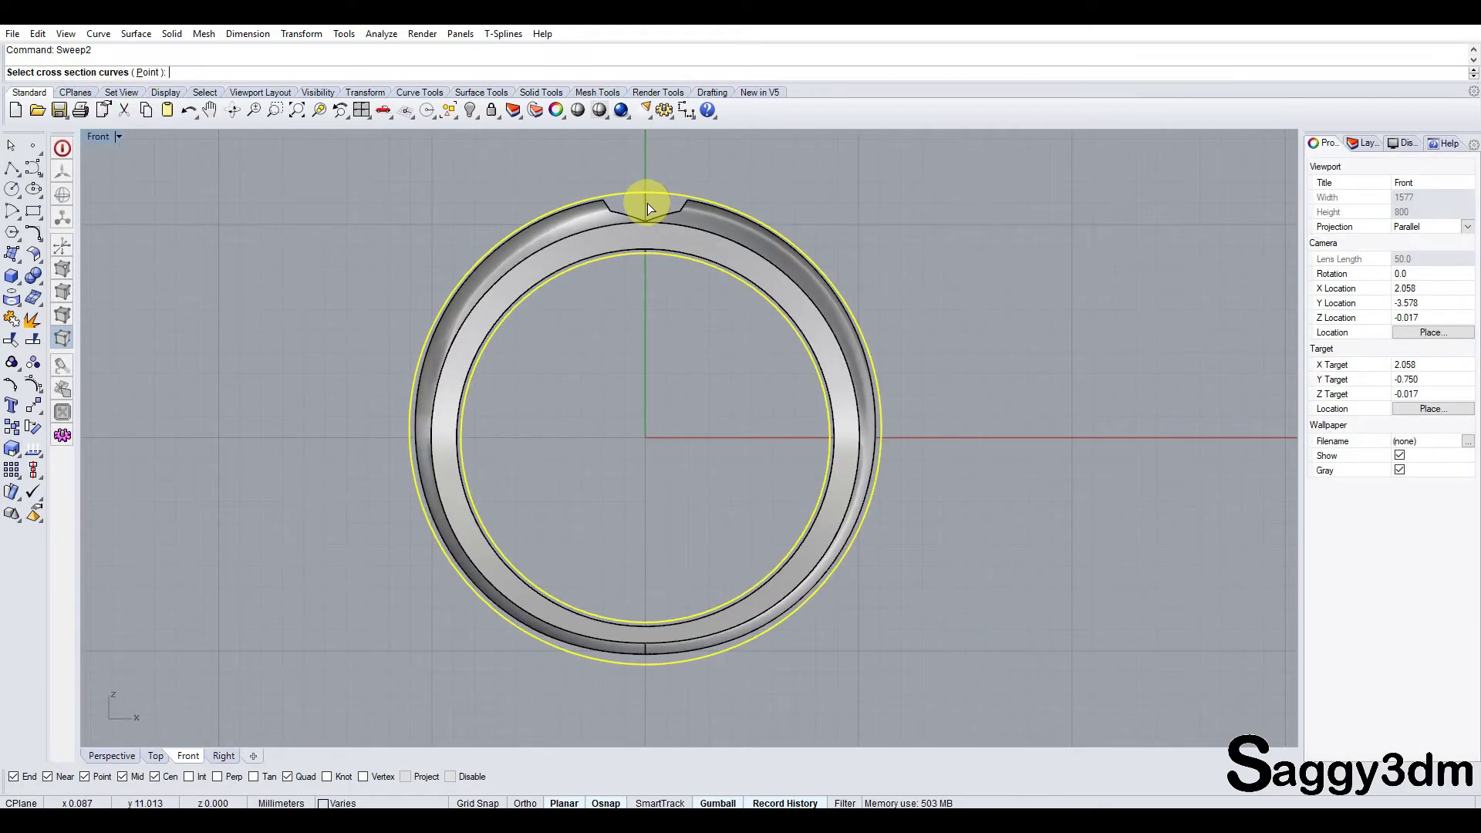
pyautogui.click(646, 204)
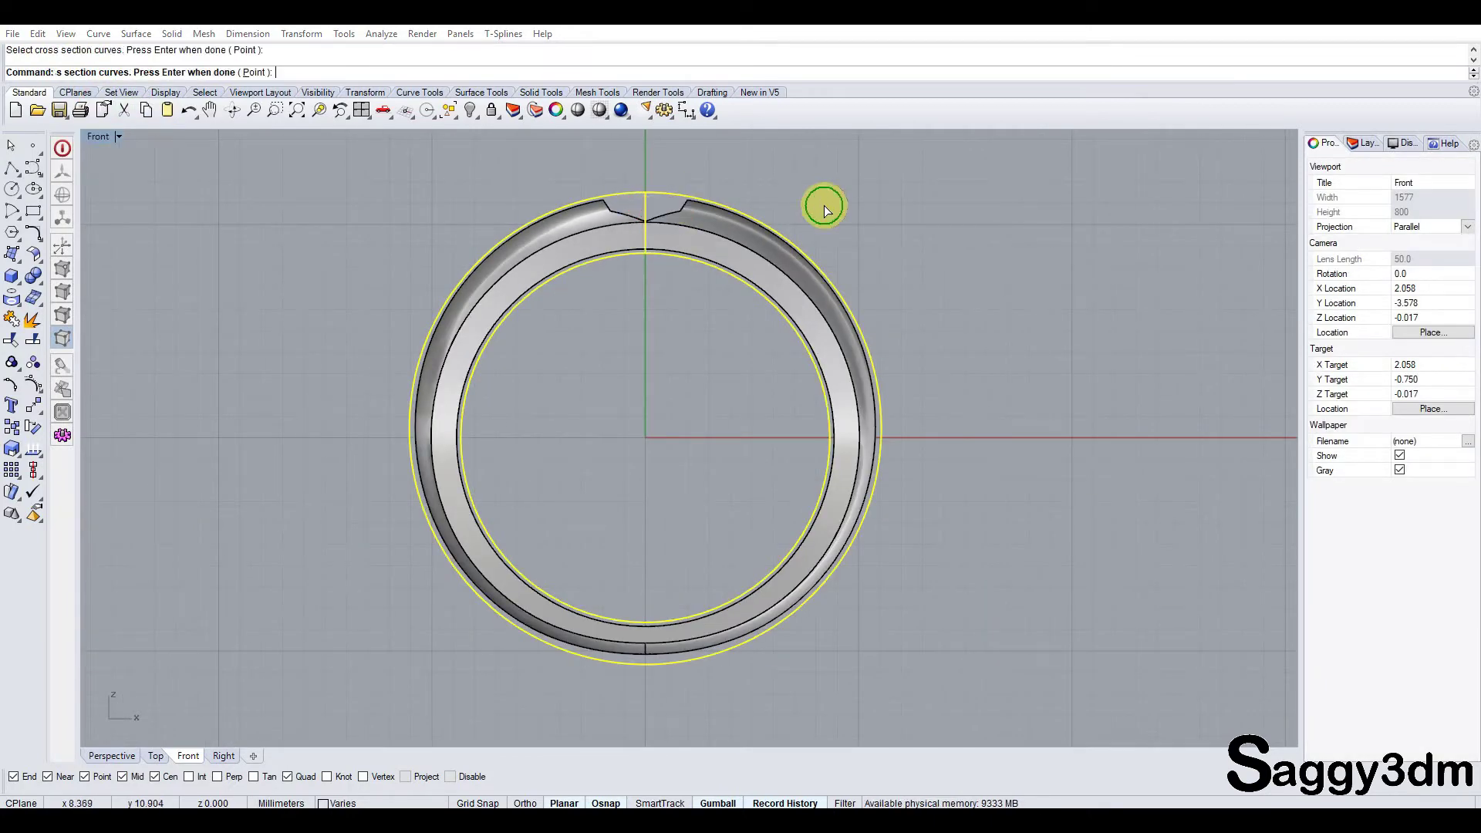
pyautogui.rightClick(824, 205)
pyautogui.press('Escape')
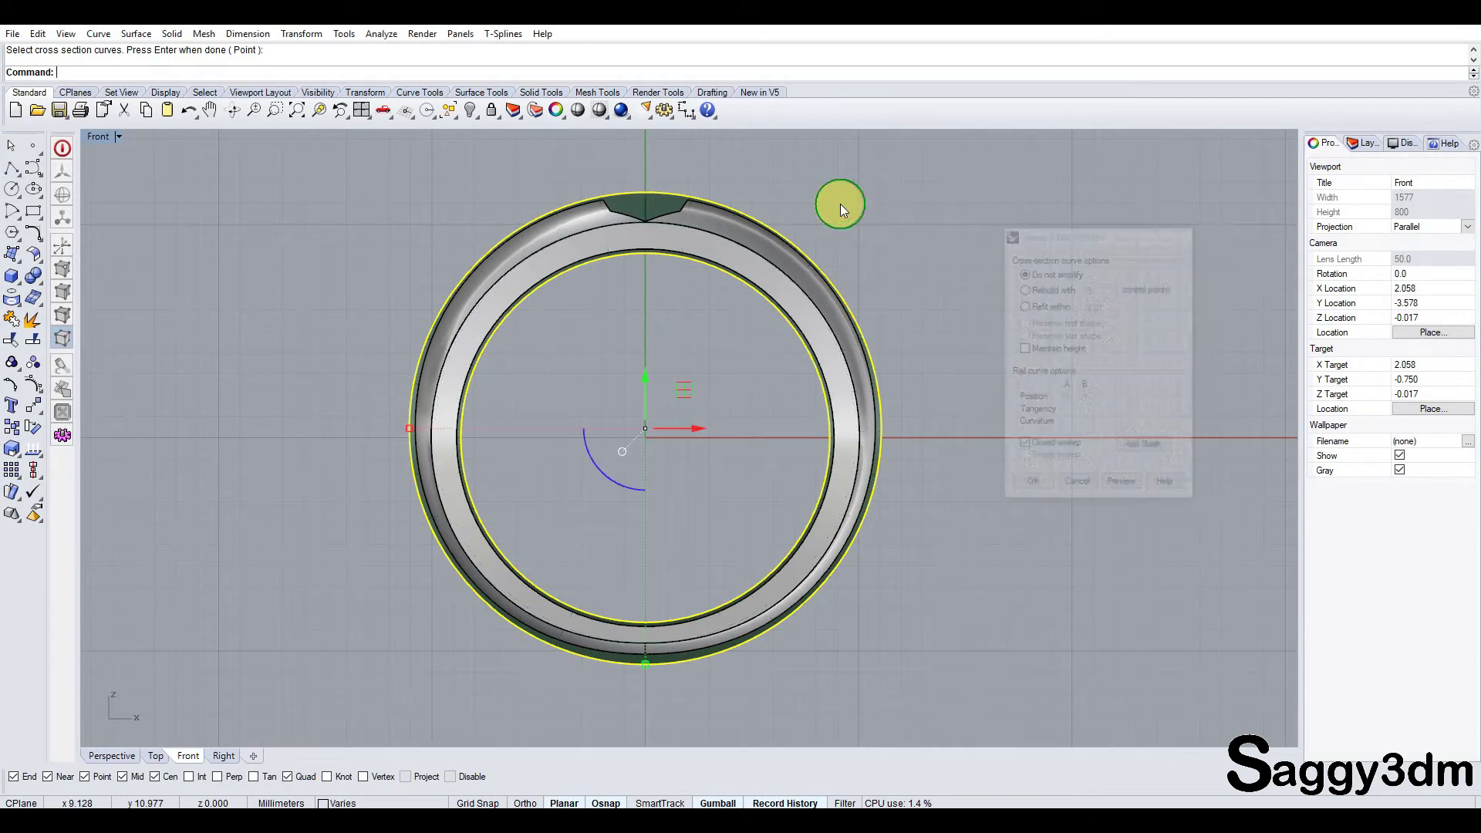
# Step: Select the profile line and the new swept surface band
pyautogui.scroll(2, 762, 229)
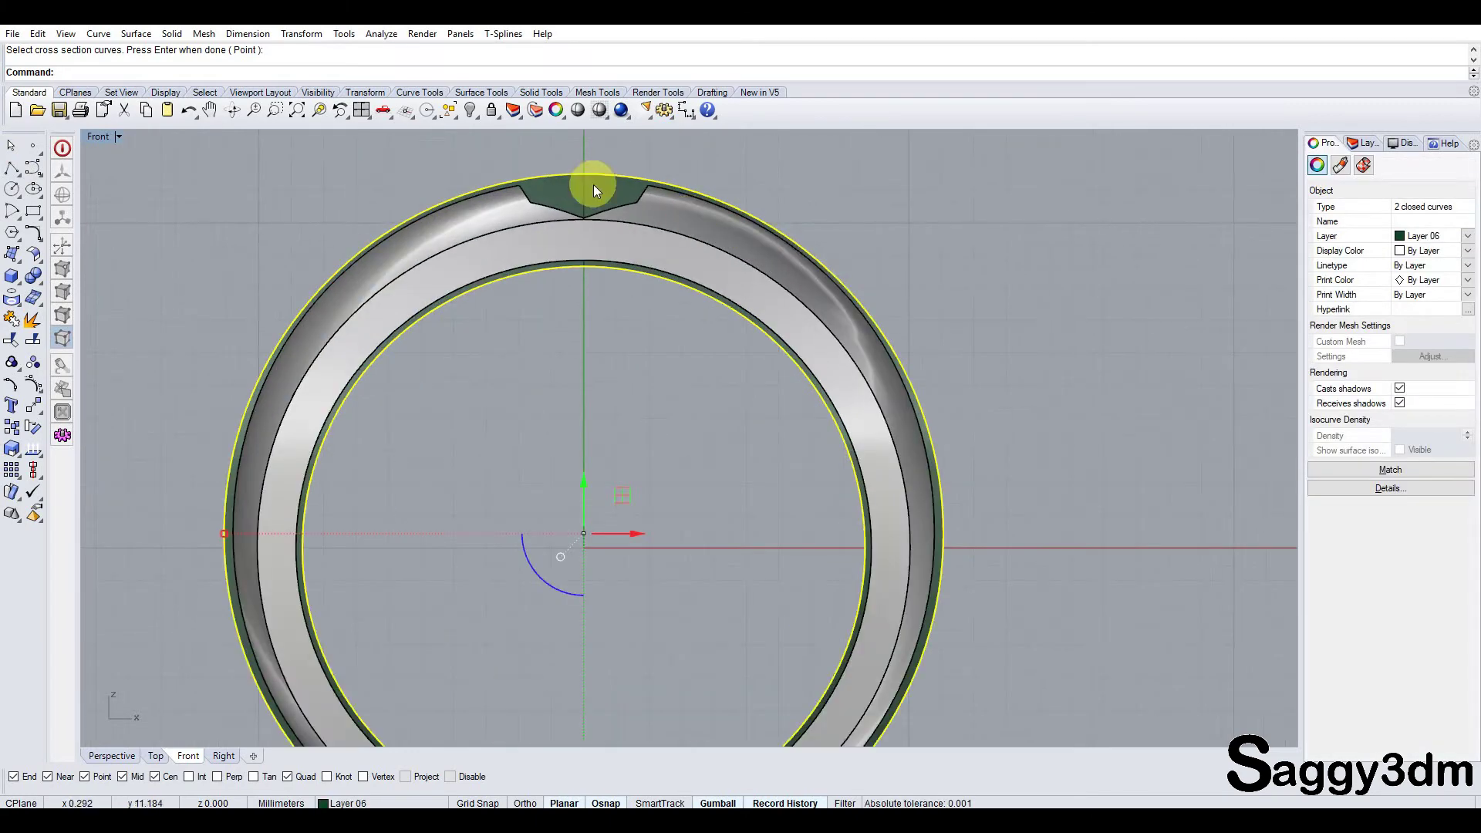
pyautogui.click(601, 250)
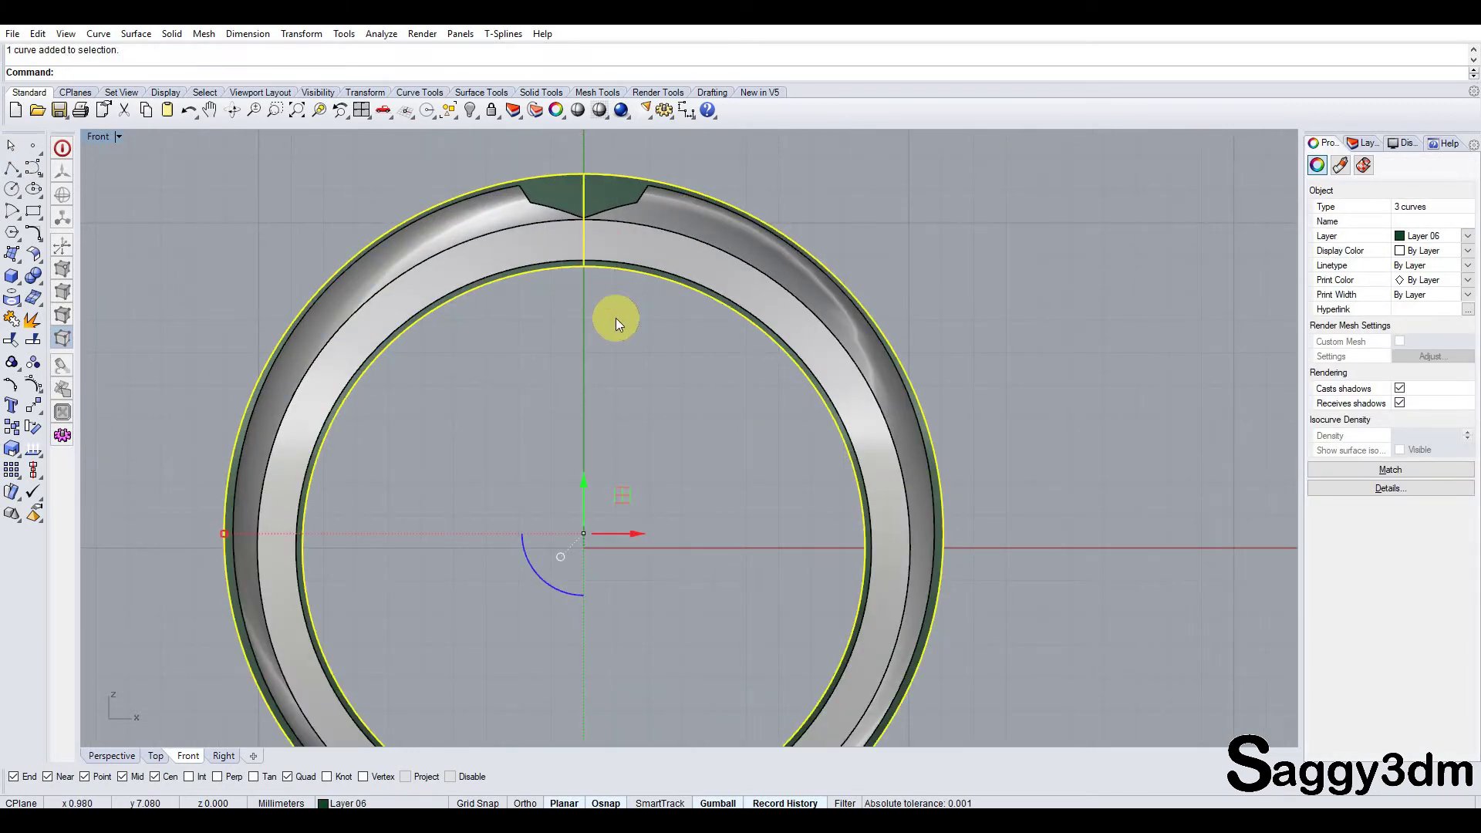
pyautogui.write('h')
pyautogui.click(615, 317)
pyautogui.scroll(2, 605, 187)
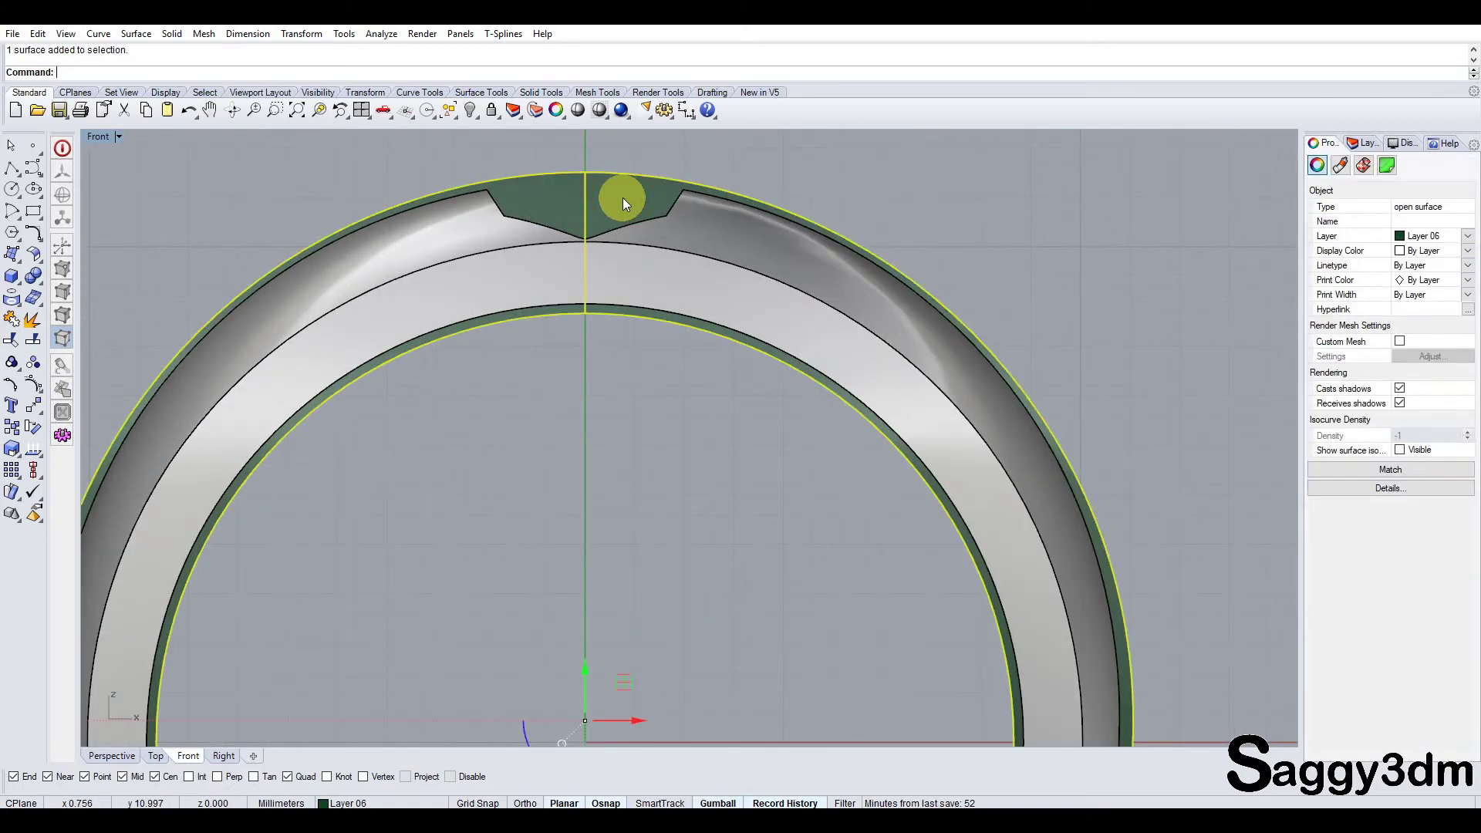
pyautogui.scroll(-2, 637, 227)
pyautogui.scroll(-1, 679, 336)
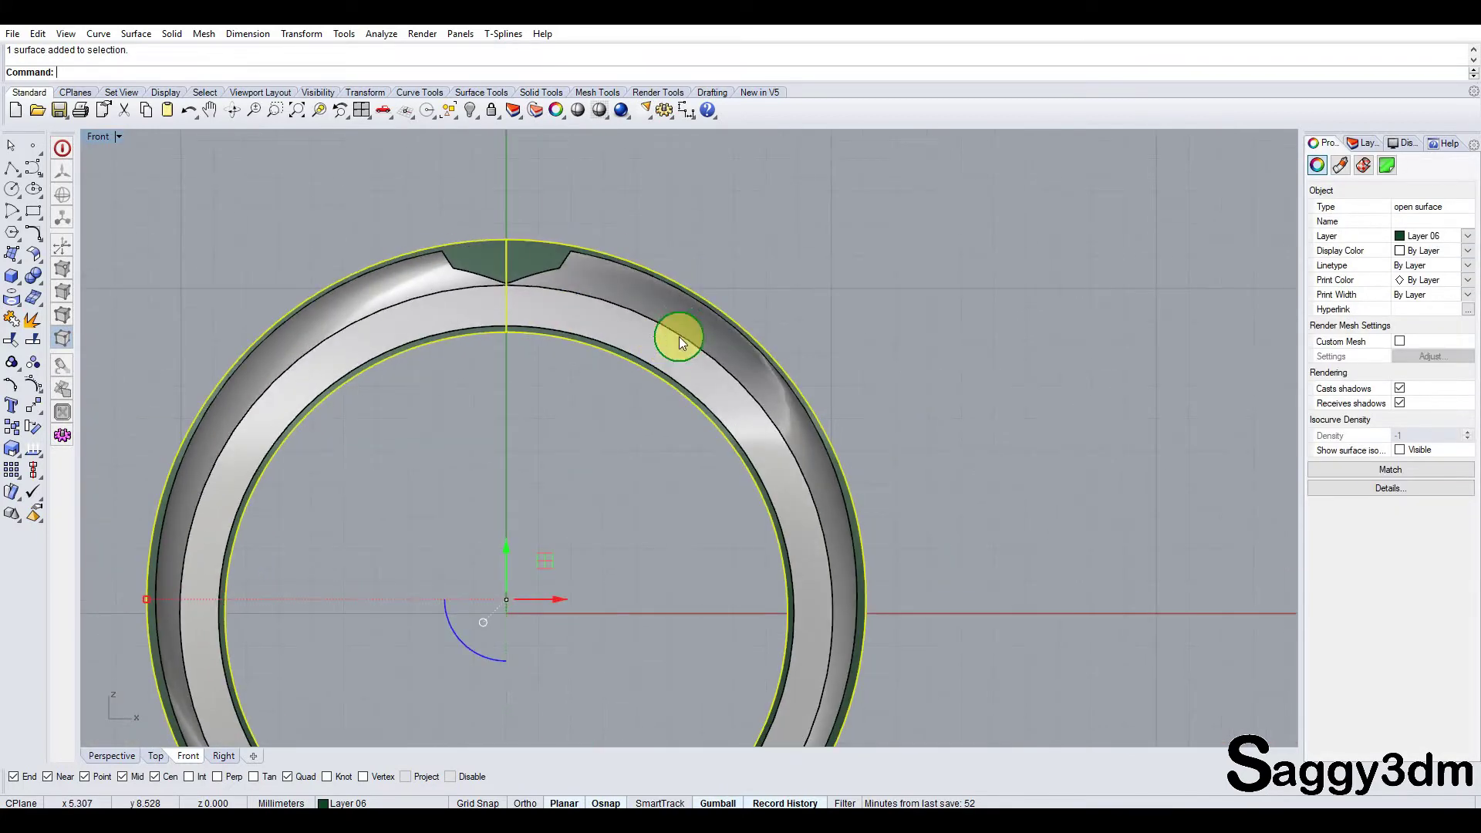
pyautogui.doubleClick(99, 137)
# Step: Orbit the maximized Perspective view and trial-drag the swept band sideways
pyautogui.doubleClick(718, 136)
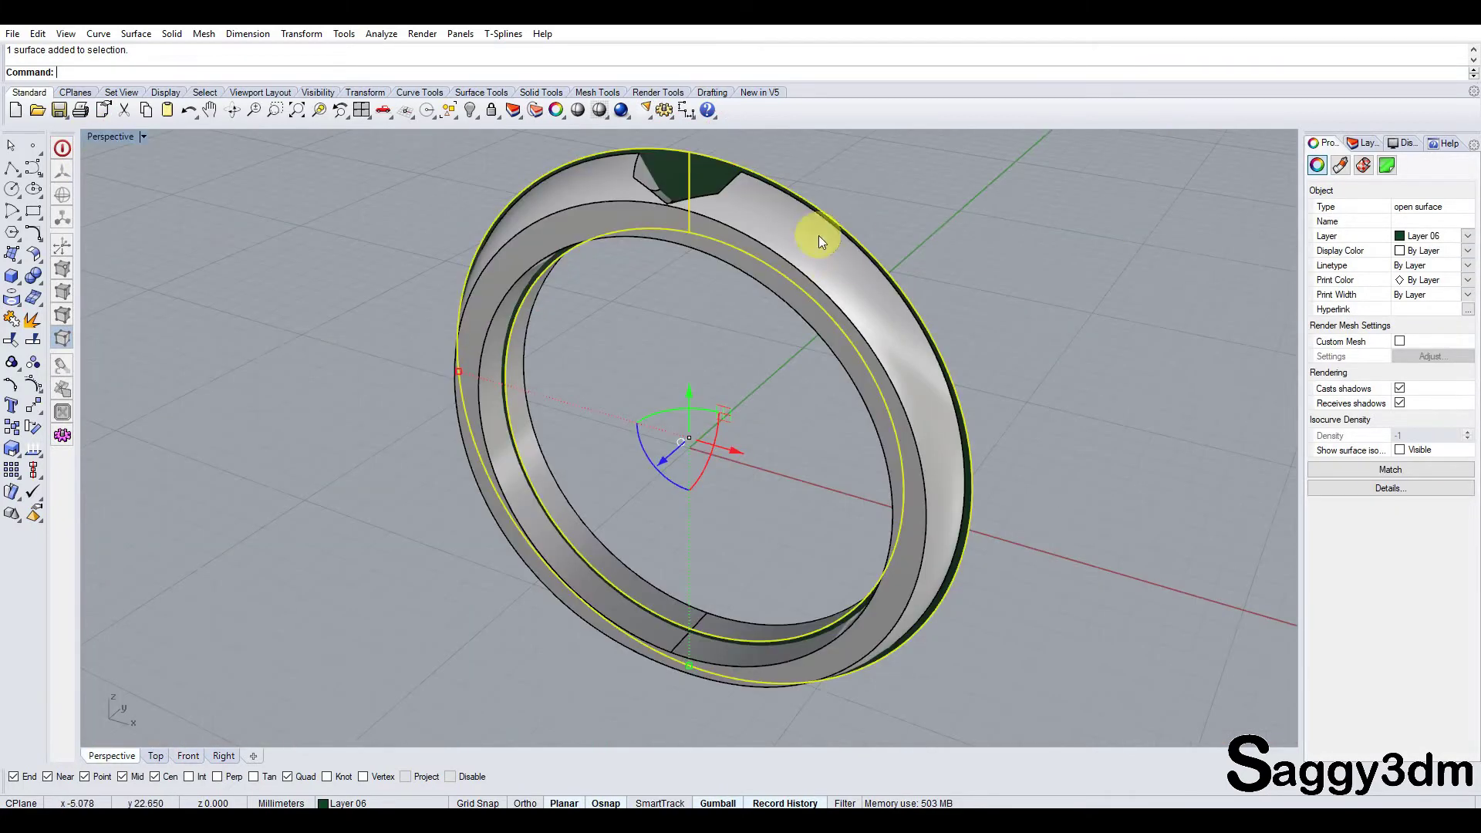
pyautogui.moveTo(817, 231)
pyautogui.mouseDown(button='right')
pyautogui.moveTo(803, 341)
pyautogui.moveTo(757, 419)
pyautogui.moveTo(645, 403)
pyautogui.moveTo(539, 354)
pyautogui.moveTo(521, 272)
pyautogui.moveTo(529, 208)
pyautogui.moveTo(892, 275)
pyautogui.moveTo(933, 400)
pyautogui.moveTo(871, 428)
pyautogui.mouseUp(button='right')
pyautogui.moveTo(440, 139)
pyautogui.mouseDown(button='right')
pyautogui.moveTo(878, 238)
pyautogui.moveTo(823, 285)
pyautogui.moveTo(849, 235)
pyautogui.moveTo(750, 235)
pyautogui.moveTo(797, 238)
pyautogui.moveTo(711, 567)
pyautogui.mouseUp(button='right')
pyautogui.click(824, 284)
pyautogui.moveTo(710, 570)
pyautogui.mouseDown()
pyautogui.moveTo(766, 561)
pyautogui.moveTo(557, 588)
pyautogui.mouseUp()
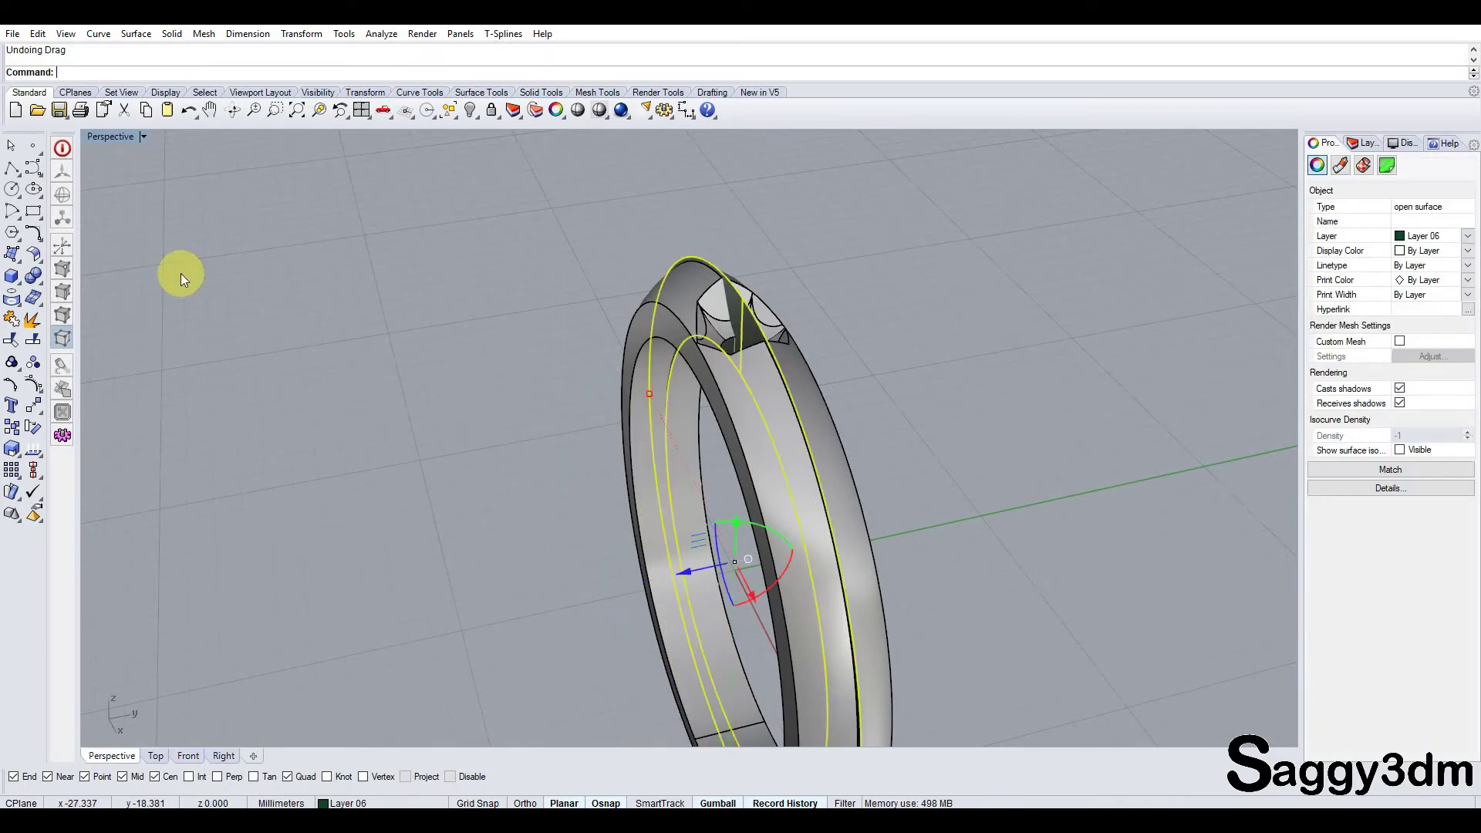
# Step: Cancel the trial moves in four-view layout and bring up the Front view's display modes
pyautogui.doubleClick(104, 136)
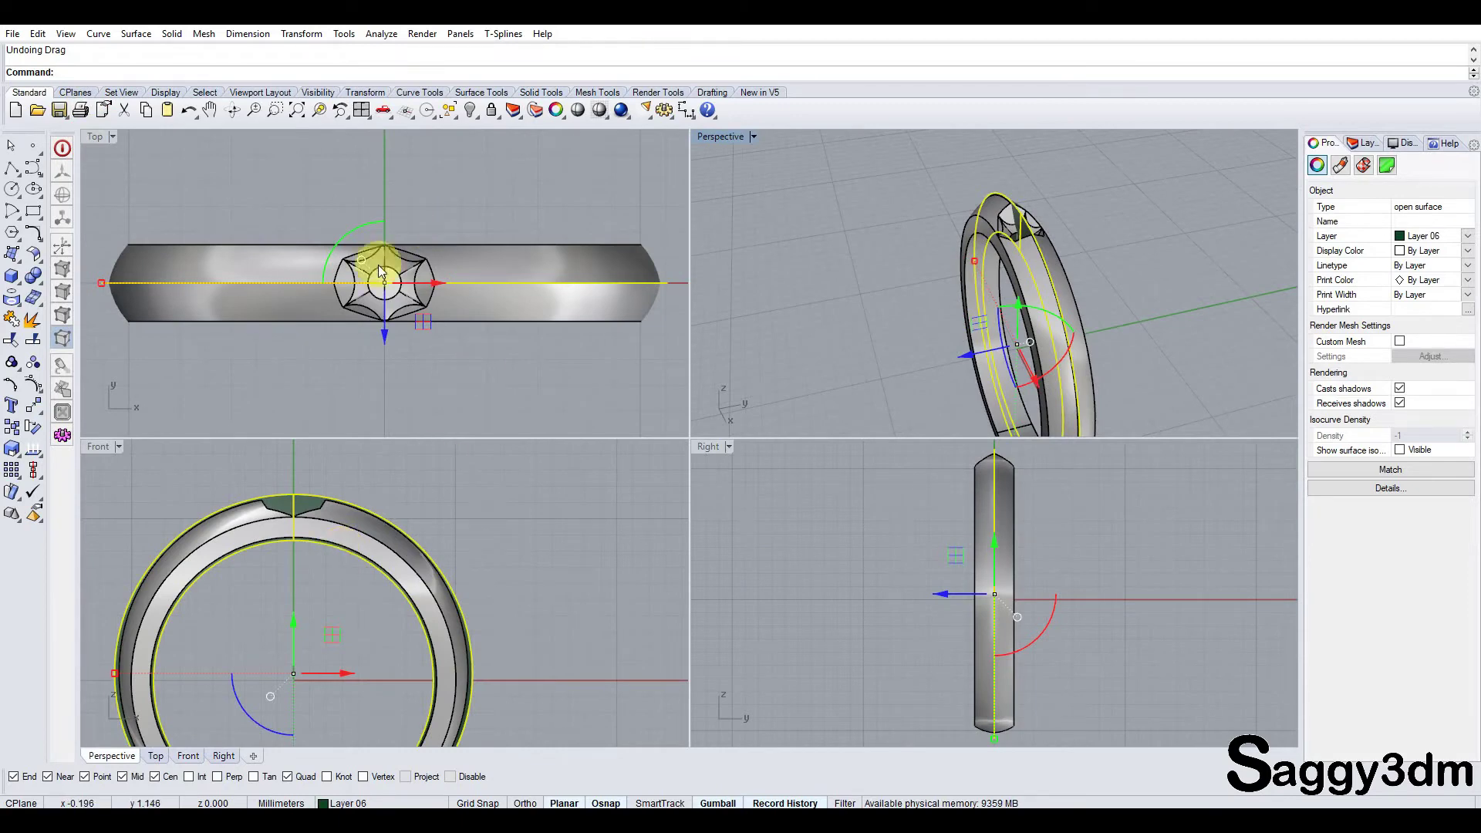
pyautogui.moveTo(381, 335); pyautogui.dragTo(386, 351)
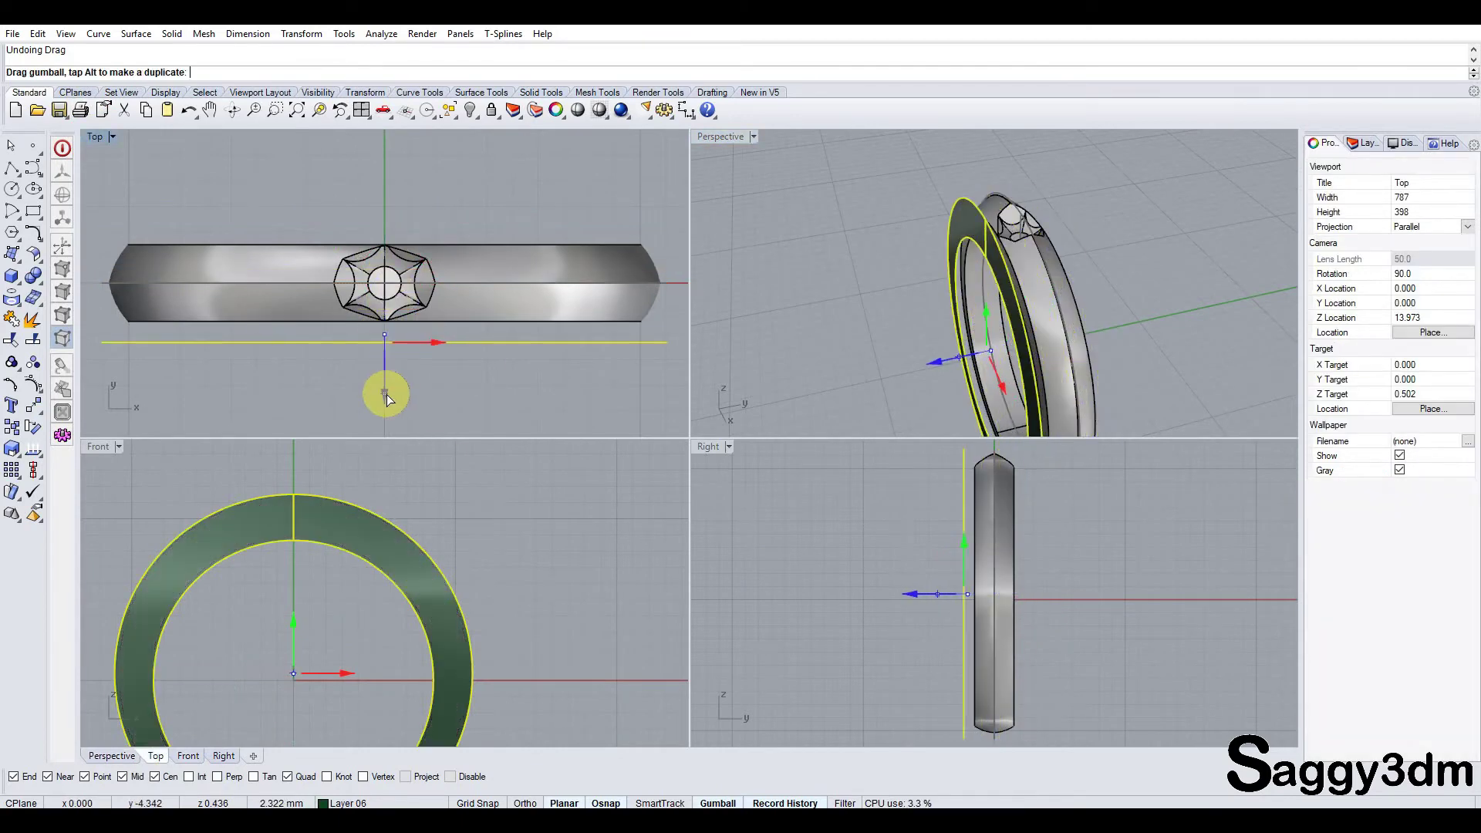
pyautogui.press('Escape')
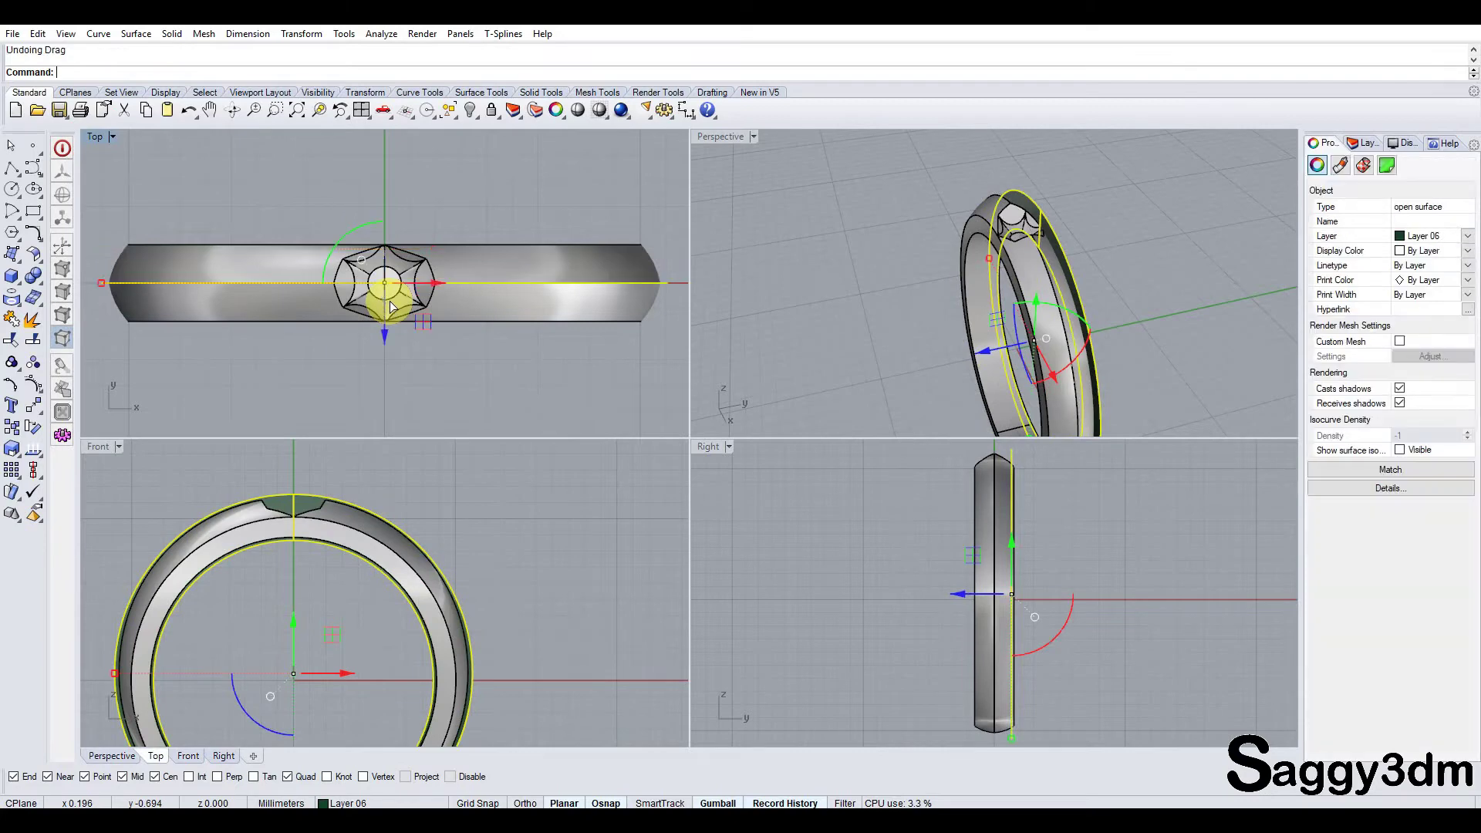
pyautogui.press('Escape')
pyautogui.click(104, 456)
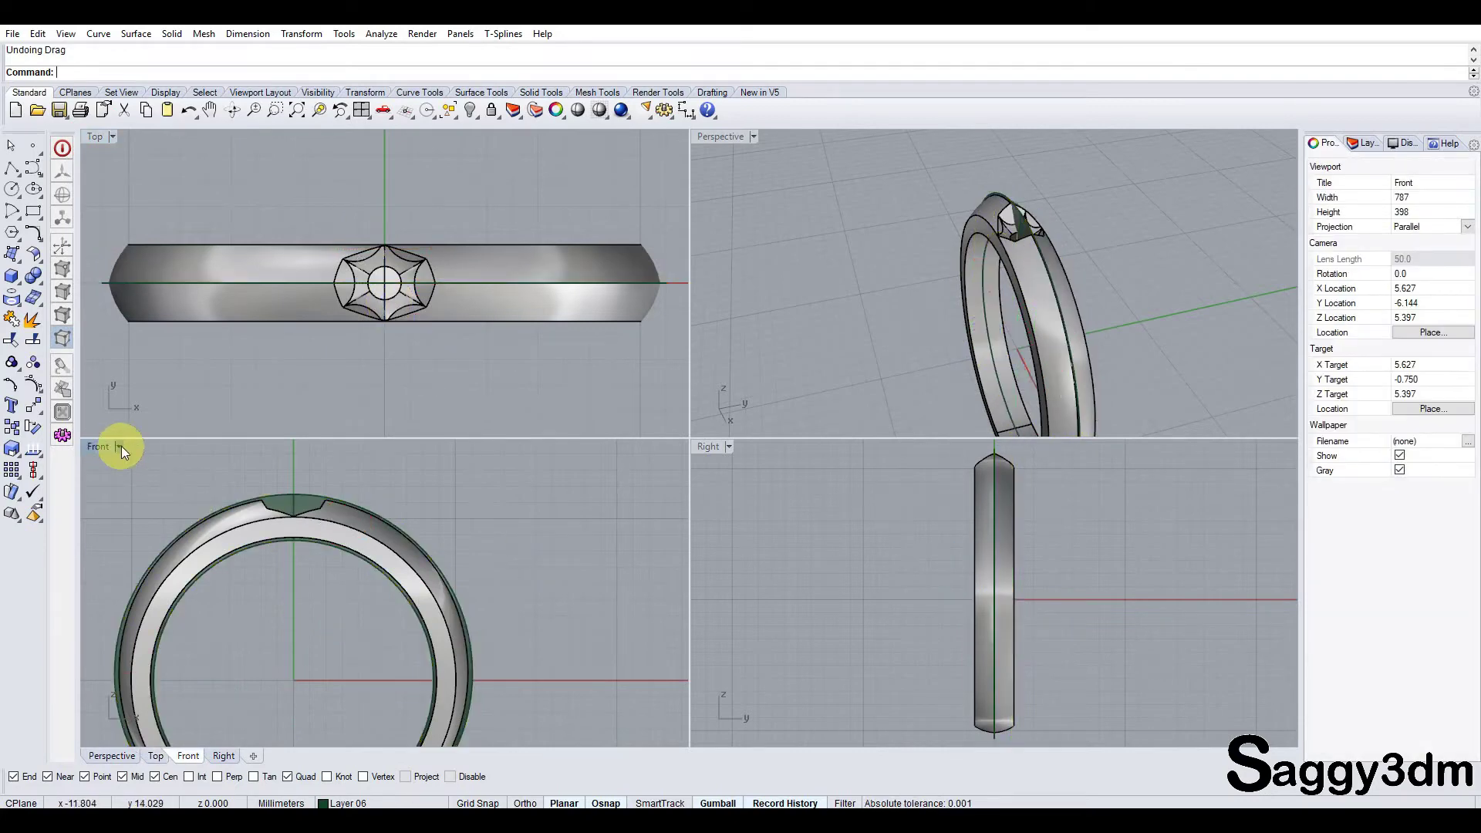
pyautogui.click(119, 448)
# Step: Show the Front view as wireframe and select the ring in Perspective
pyautogui.click(202, 309)
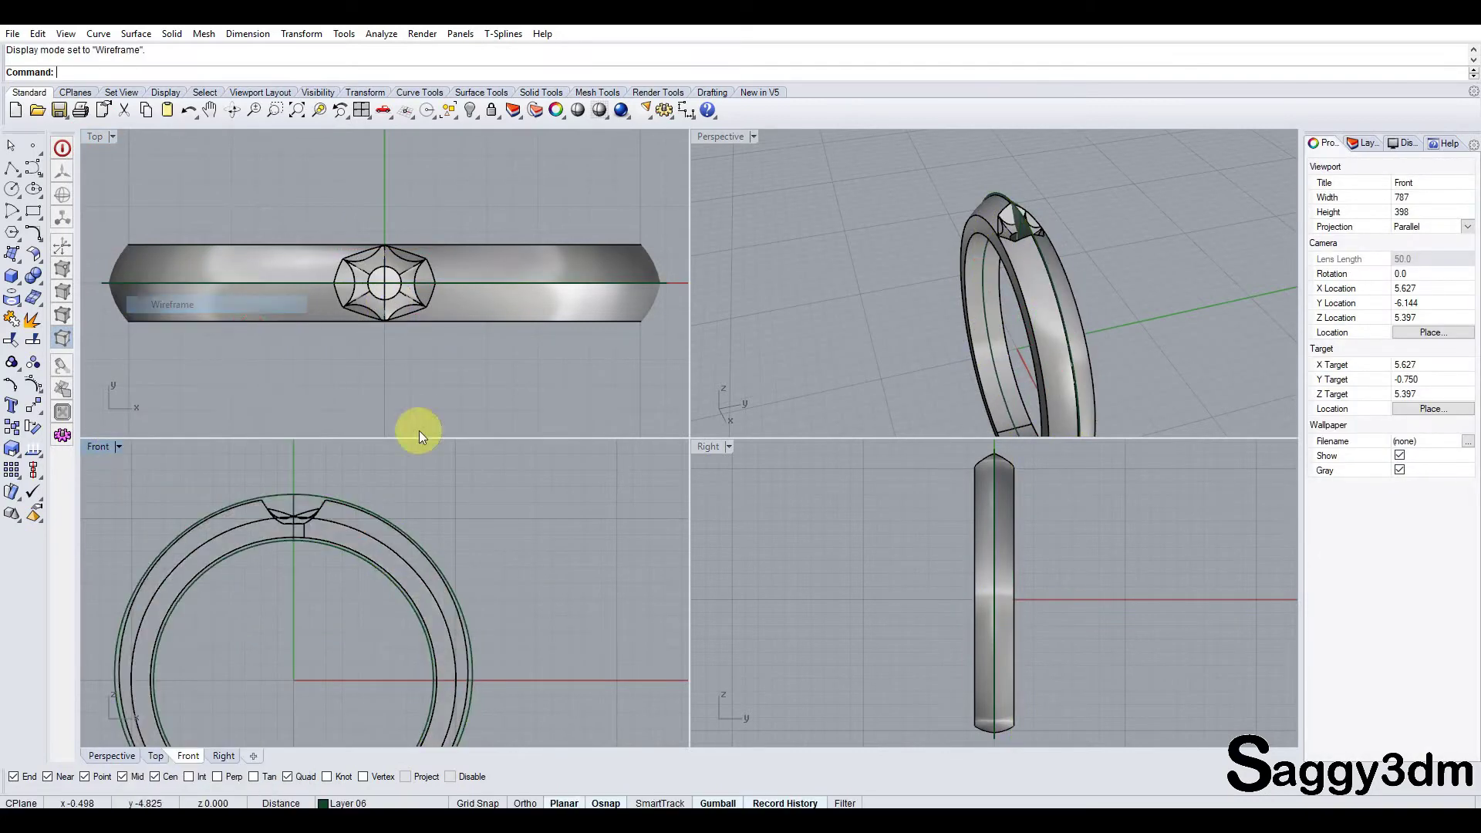
pyautogui.moveTo(1011, 252)
pyautogui.mouseDown(button='right')
pyautogui.moveTo(1084, 244)
pyautogui.moveTo(1069, 164)
pyautogui.mouseUp(button='right')
pyautogui.scroll(3, 1076, 170)
pyautogui.click(1002, 270)
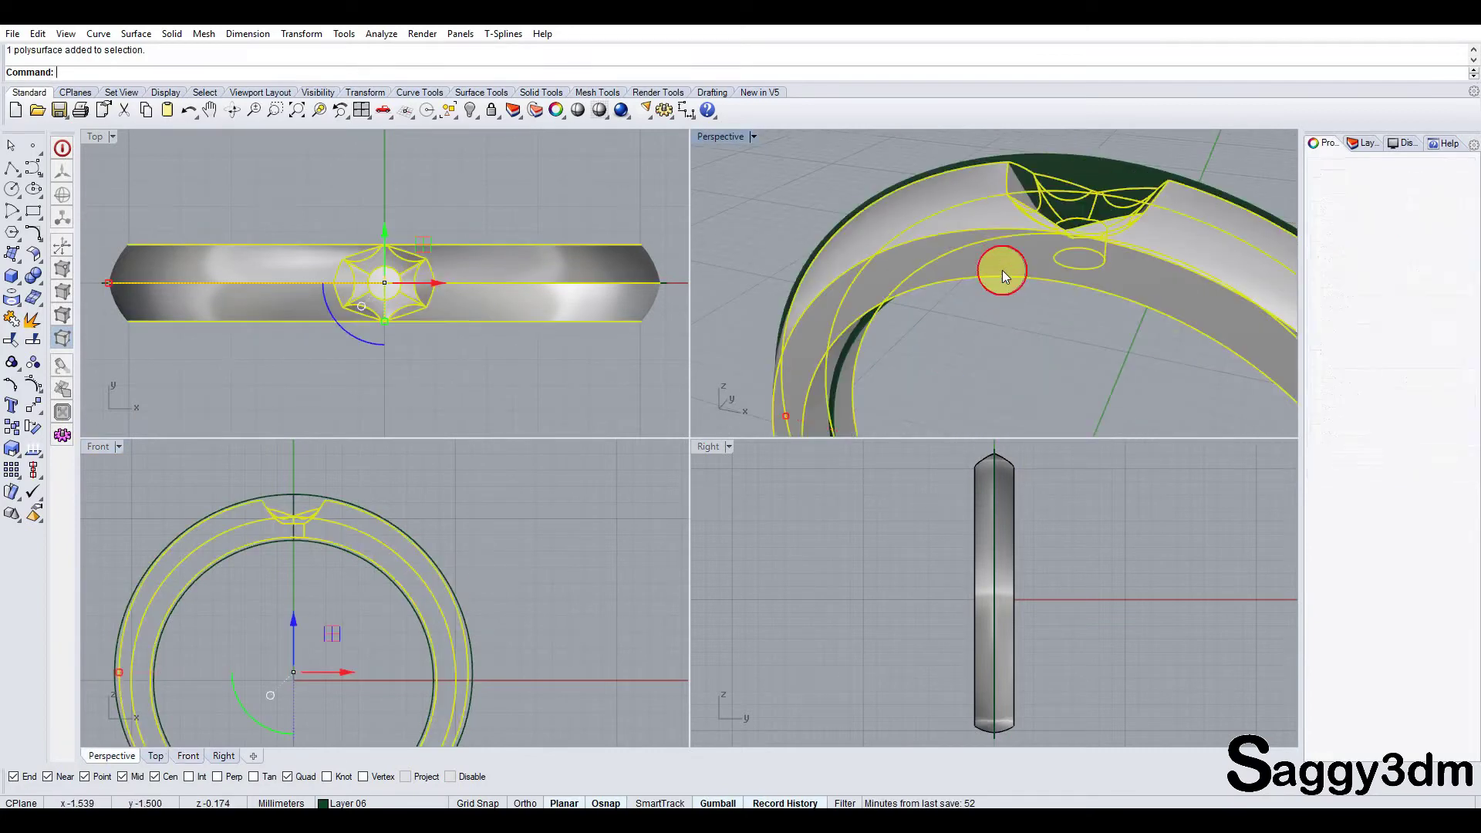
pyautogui.scroll(-3, 1006, 276)
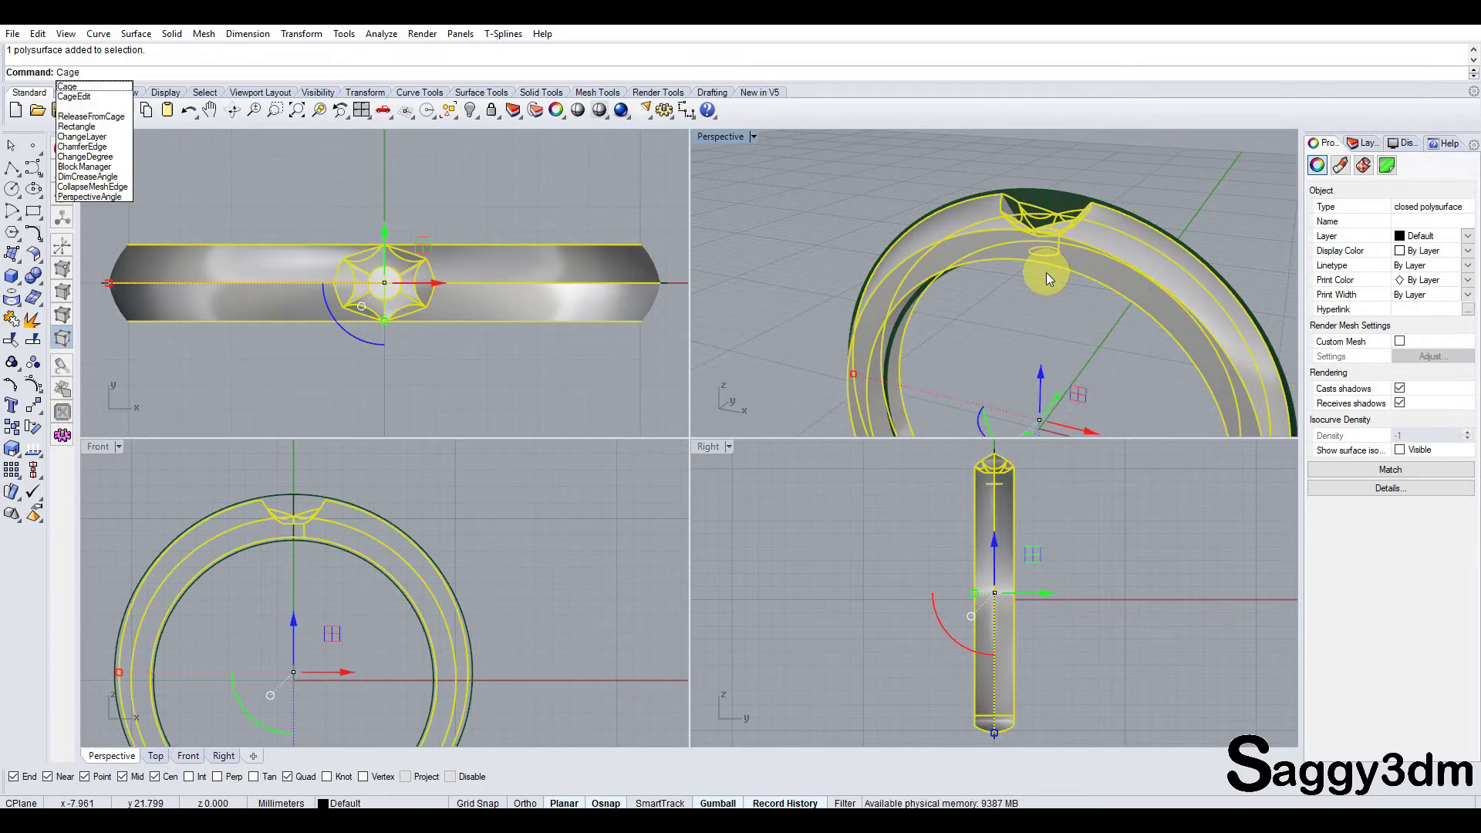
# Step: Run CageEdit on the ring and pick the swept band as its control cage
pyautogui.click(68, 96)
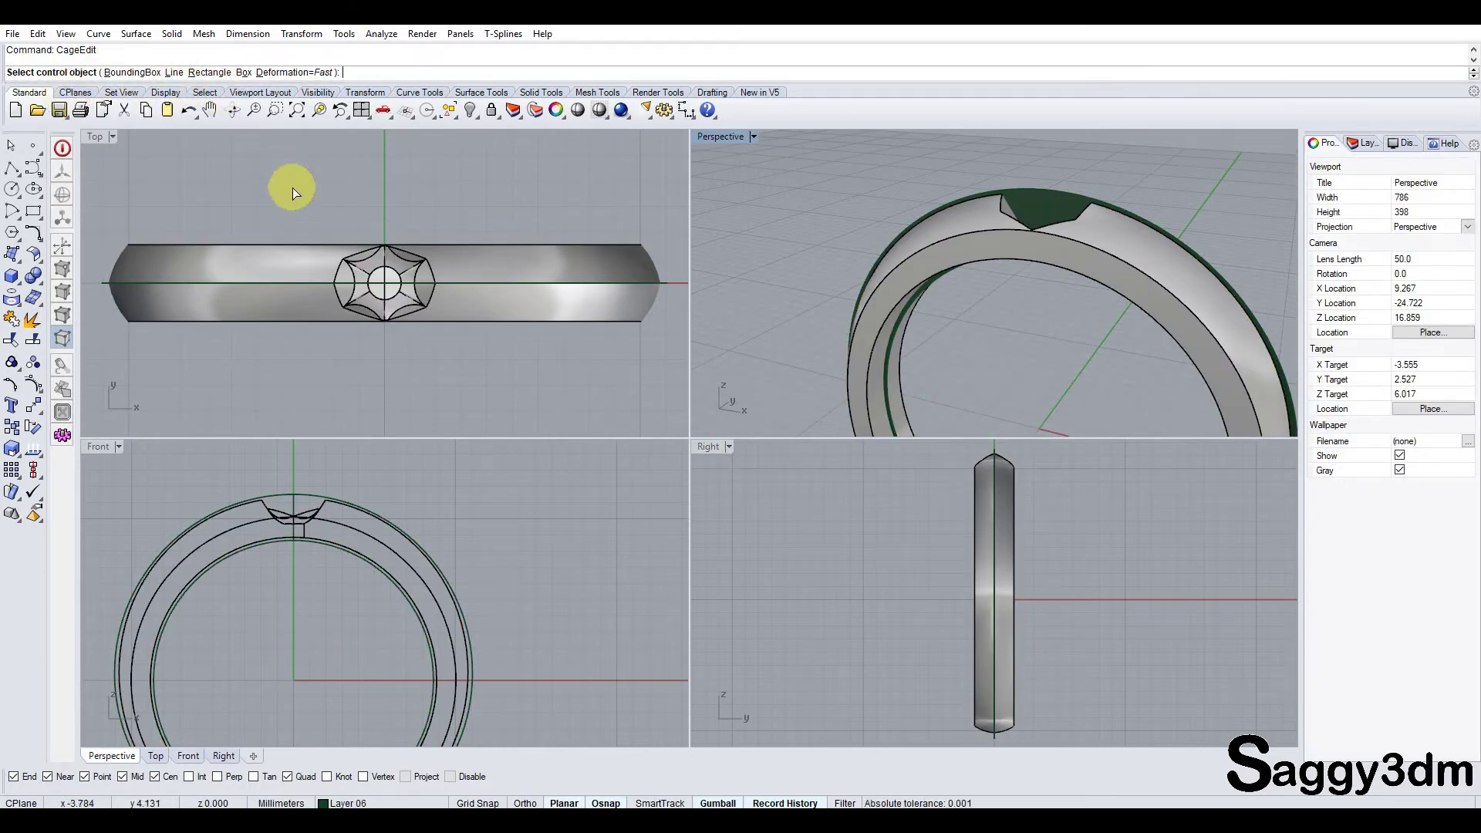
pyautogui.scroll(-3, 904, 297)
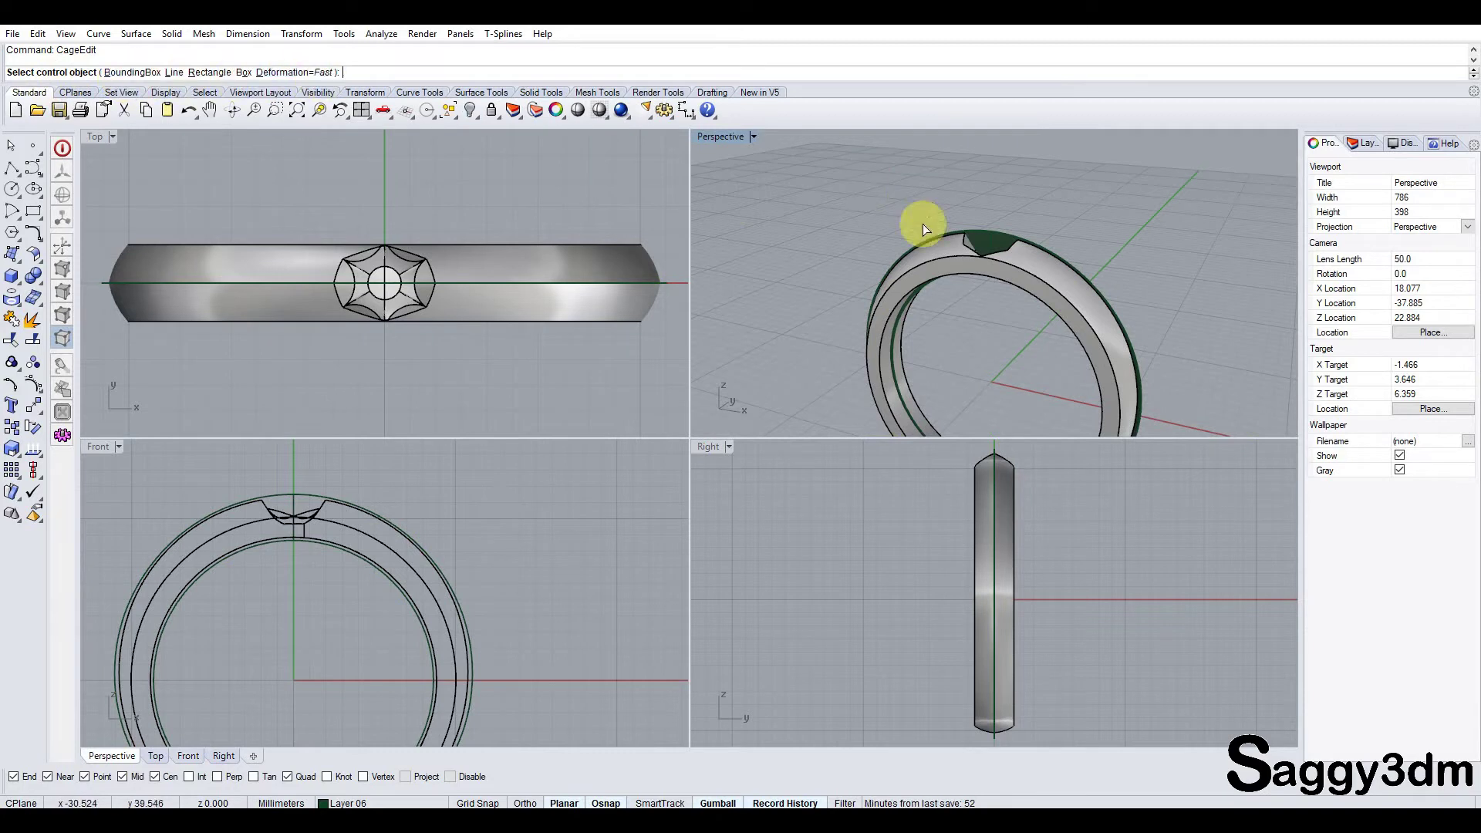
pyautogui.scroll(2, 1012, 242)
pyautogui.scroll(2, 979, 238)
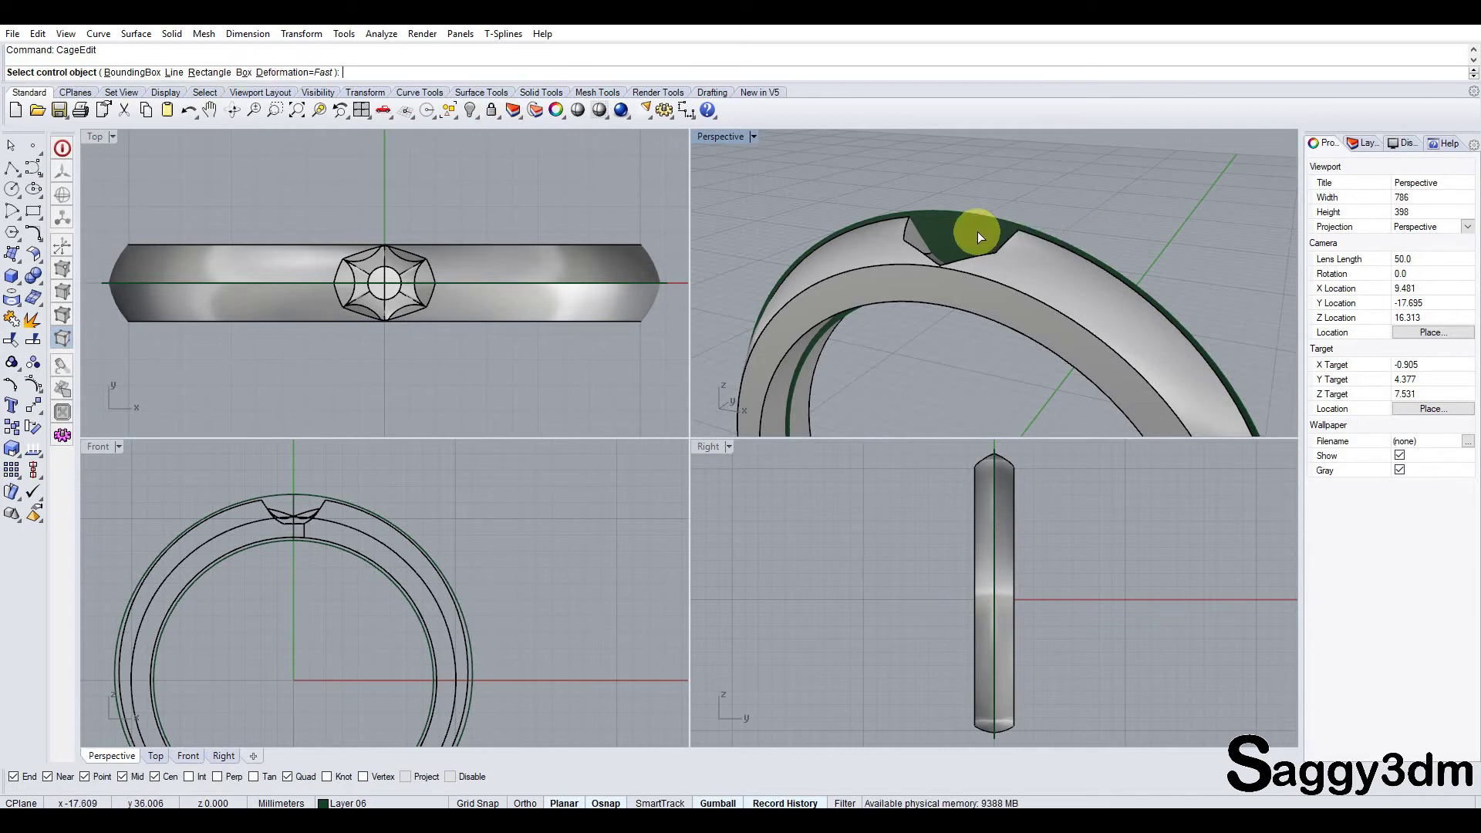
pyautogui.moveTo(978, 231); pyautogui.dragTo(990, 204, button='right')
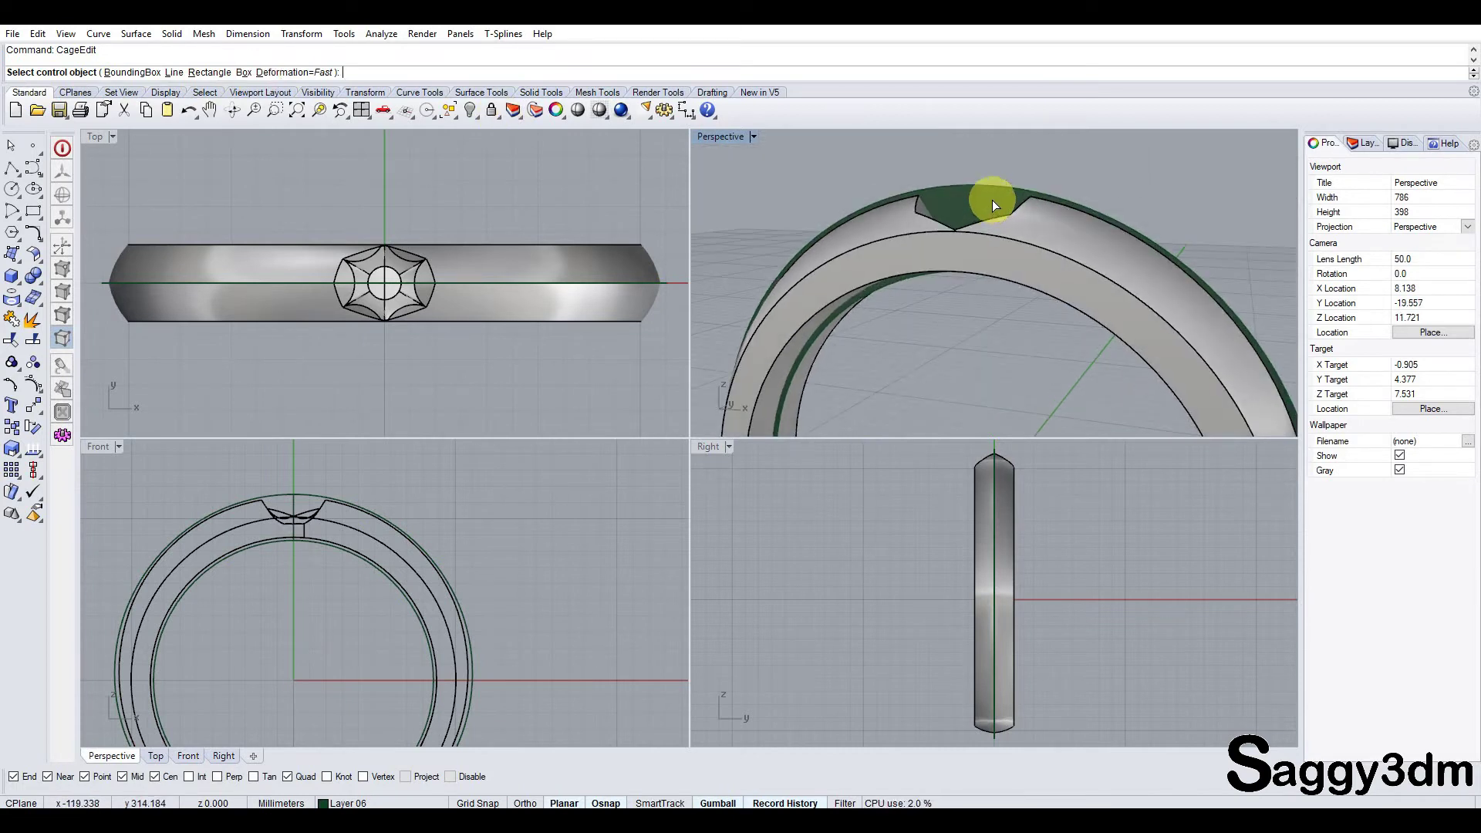
pyautogui.click(992, 200)
pyautogui.moveTo(1114, 179); pyautogui.dragTo(1009, 204, button='right')
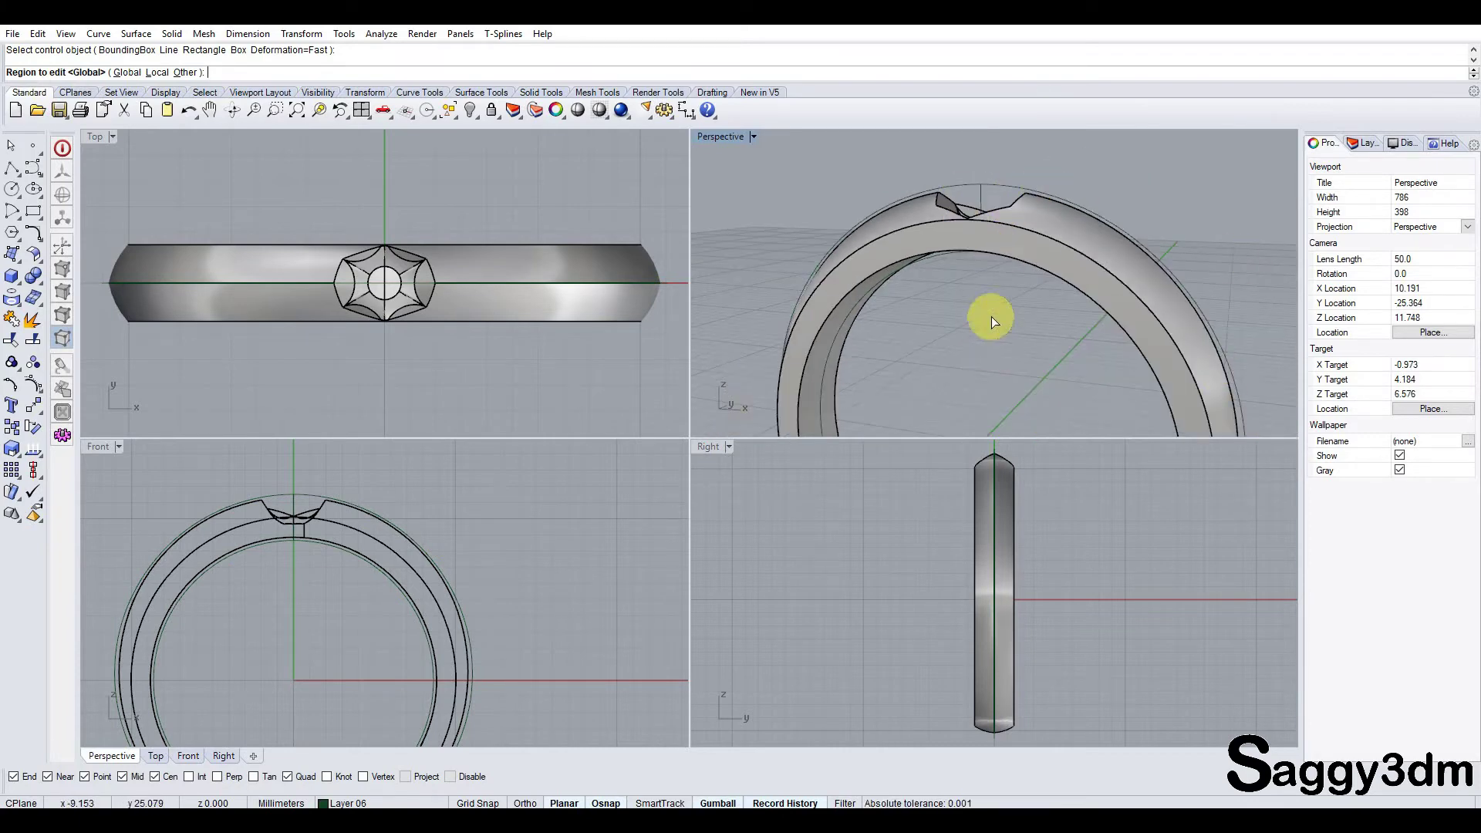
pyautogui.moveTo(993, 316); pyautogui.dragTo(973, 255, button='right')
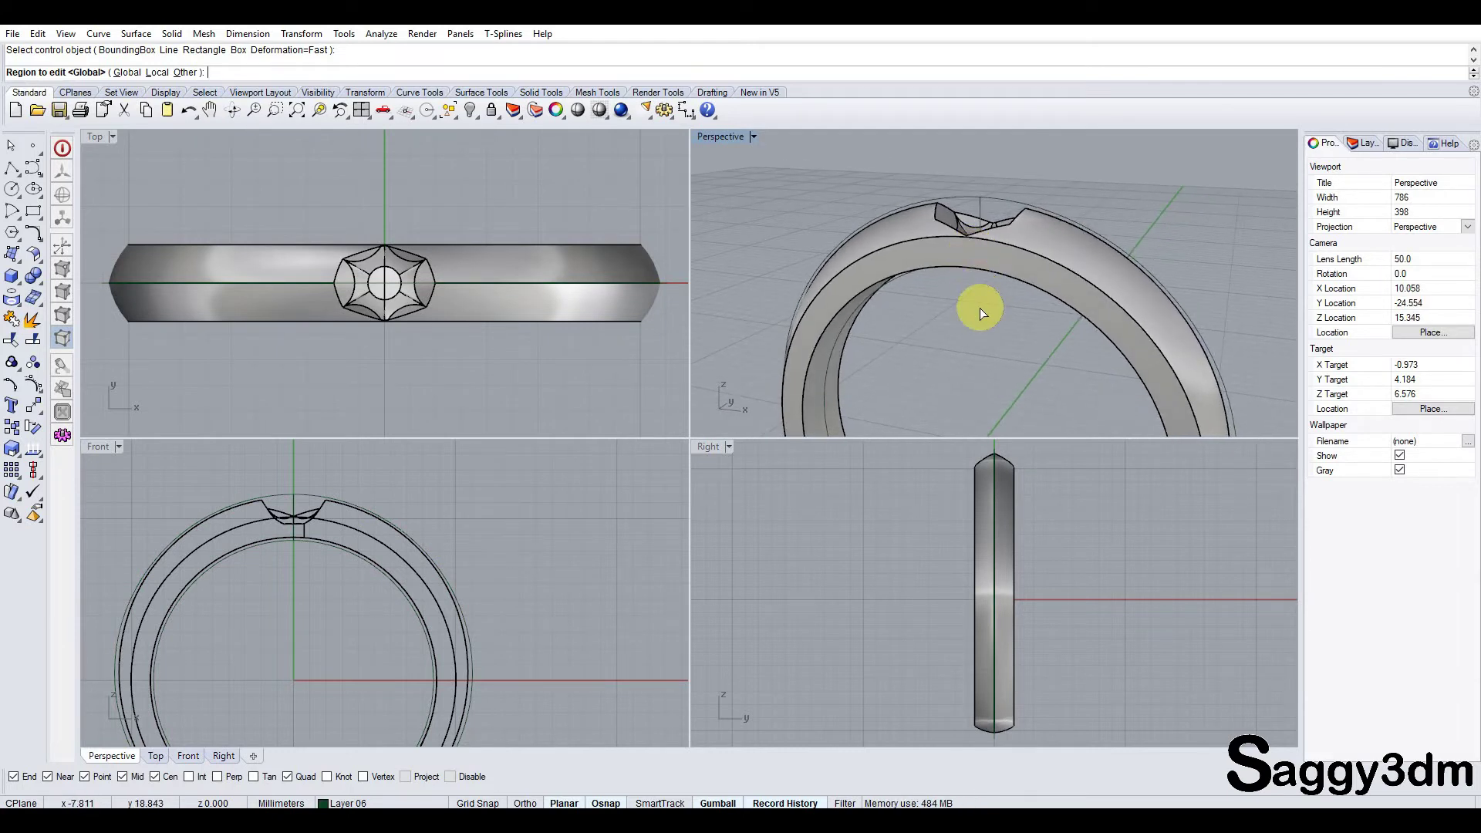
# Step: Accept the Global region, then drag the top-centre cage point upward as a trial lift
pyautogui.press('Return')
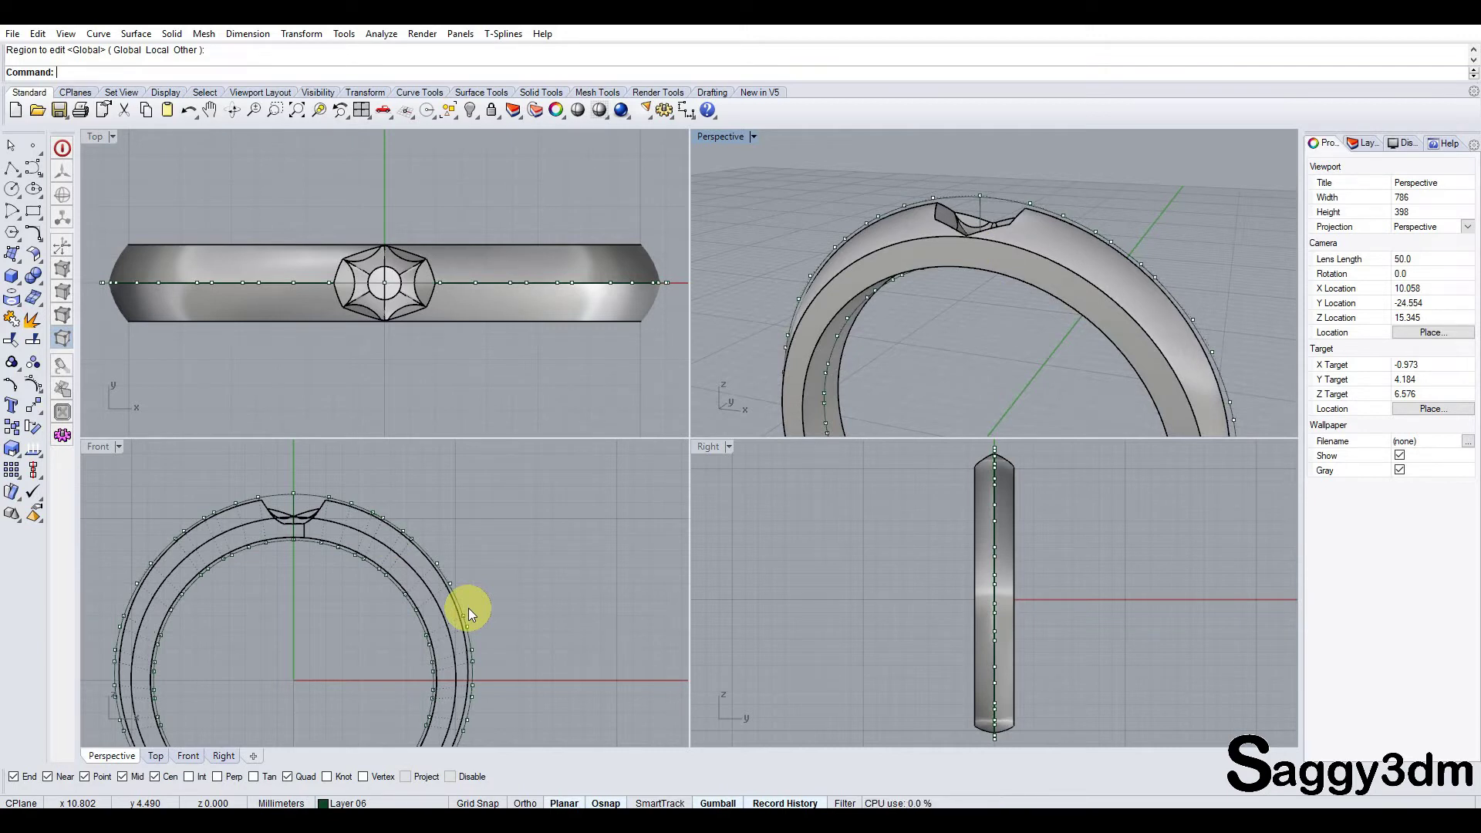
pyautogui.click(352, 503)
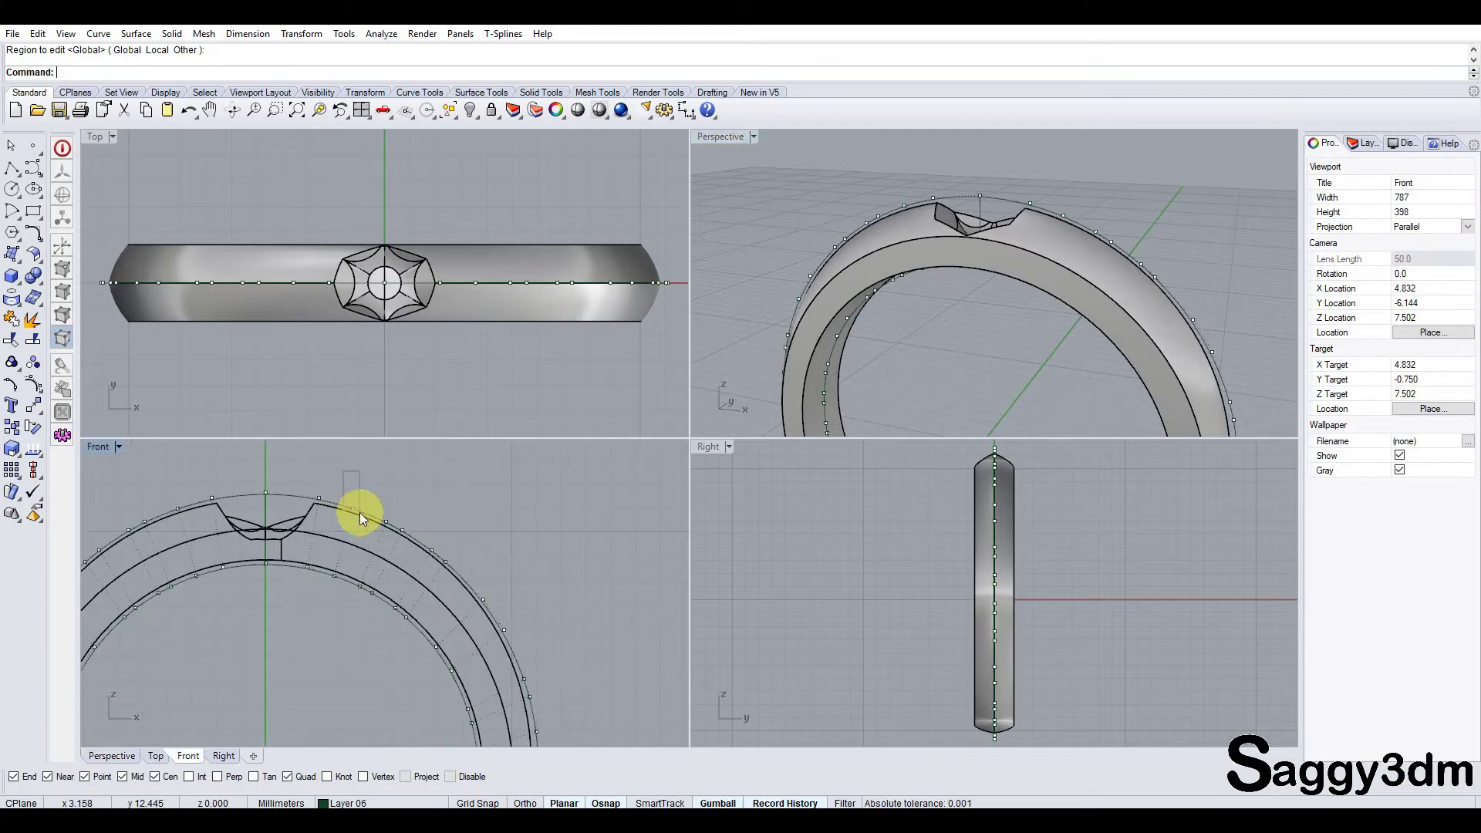
pyautogui.scroll(3, 251, 498)
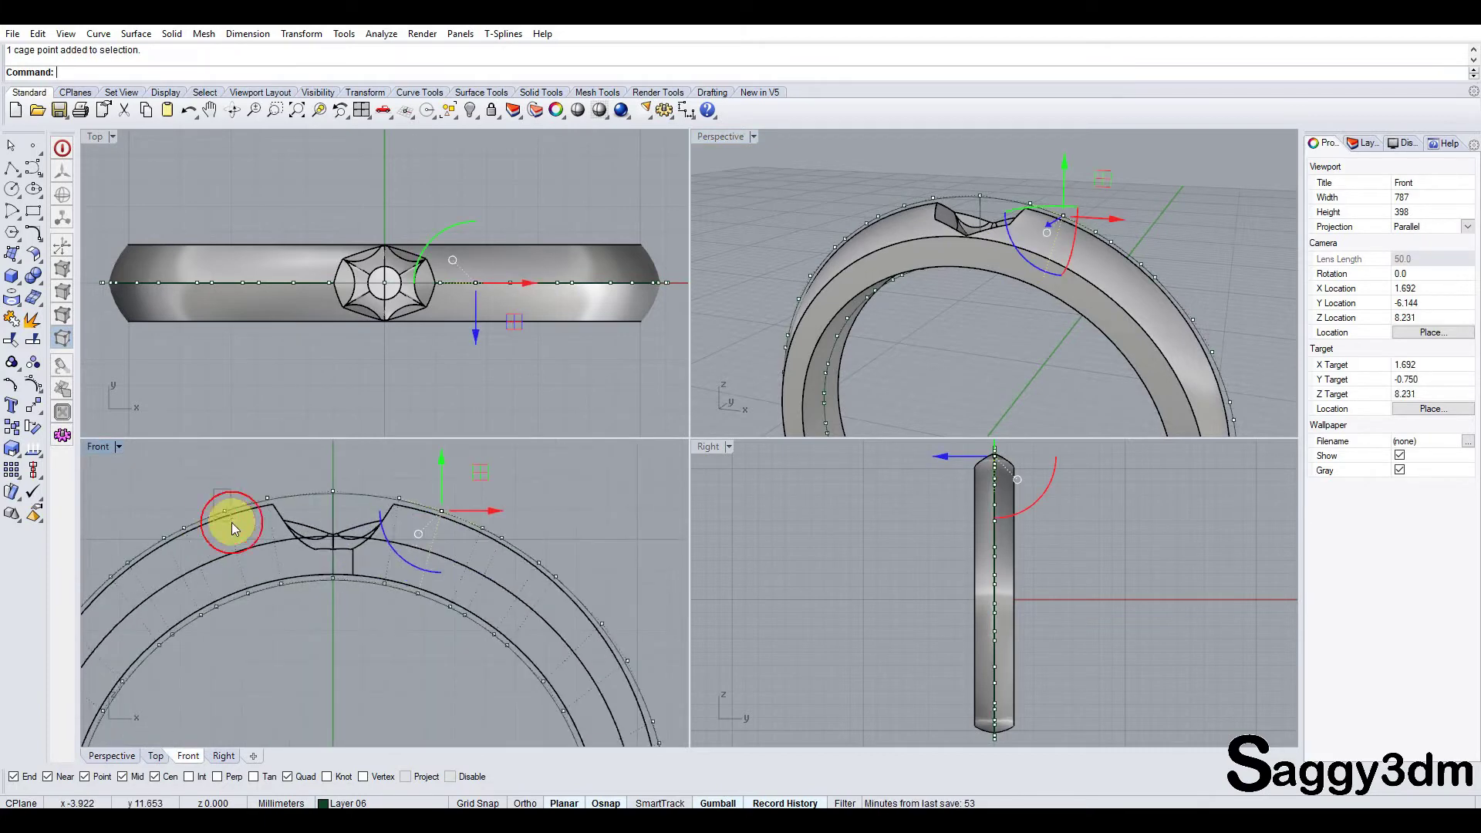
pyautogui.click(308, 552)
pyautogui.scroll(-2, 332, 548)
pyautogui.moveTo(368, 545); pyautogui.dragTo(376, 478)
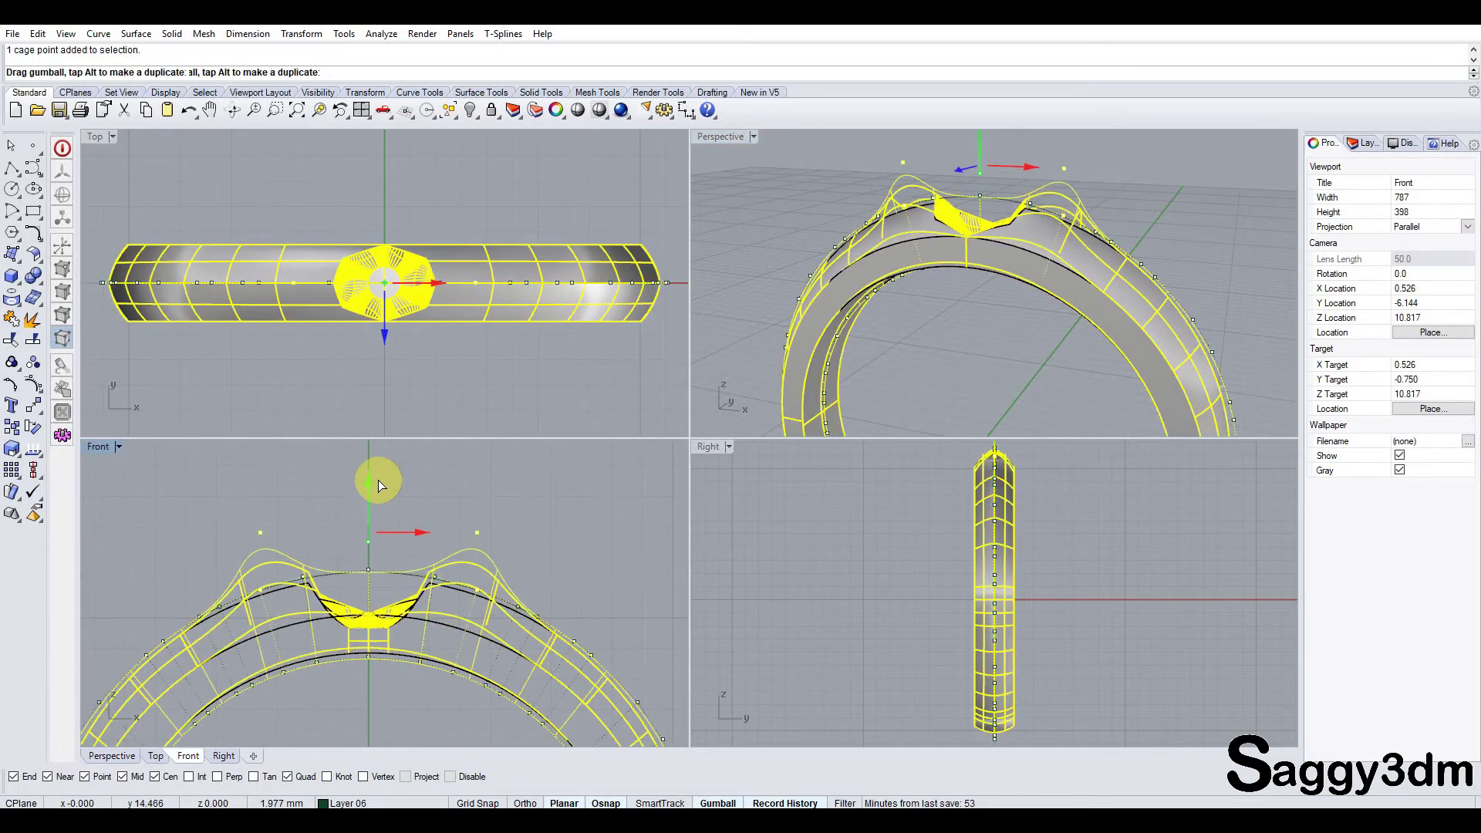
pyautogui.scroll(5, 1040, 224)
pyautogui.moveTo(1041, 225); pyautogui.dragTo(1064, 201, button='right')
# Step: Undo the trial lift, maximize the Perspective view and select the green cage surface
pyautogui.hotkey('ctrl', 'z')
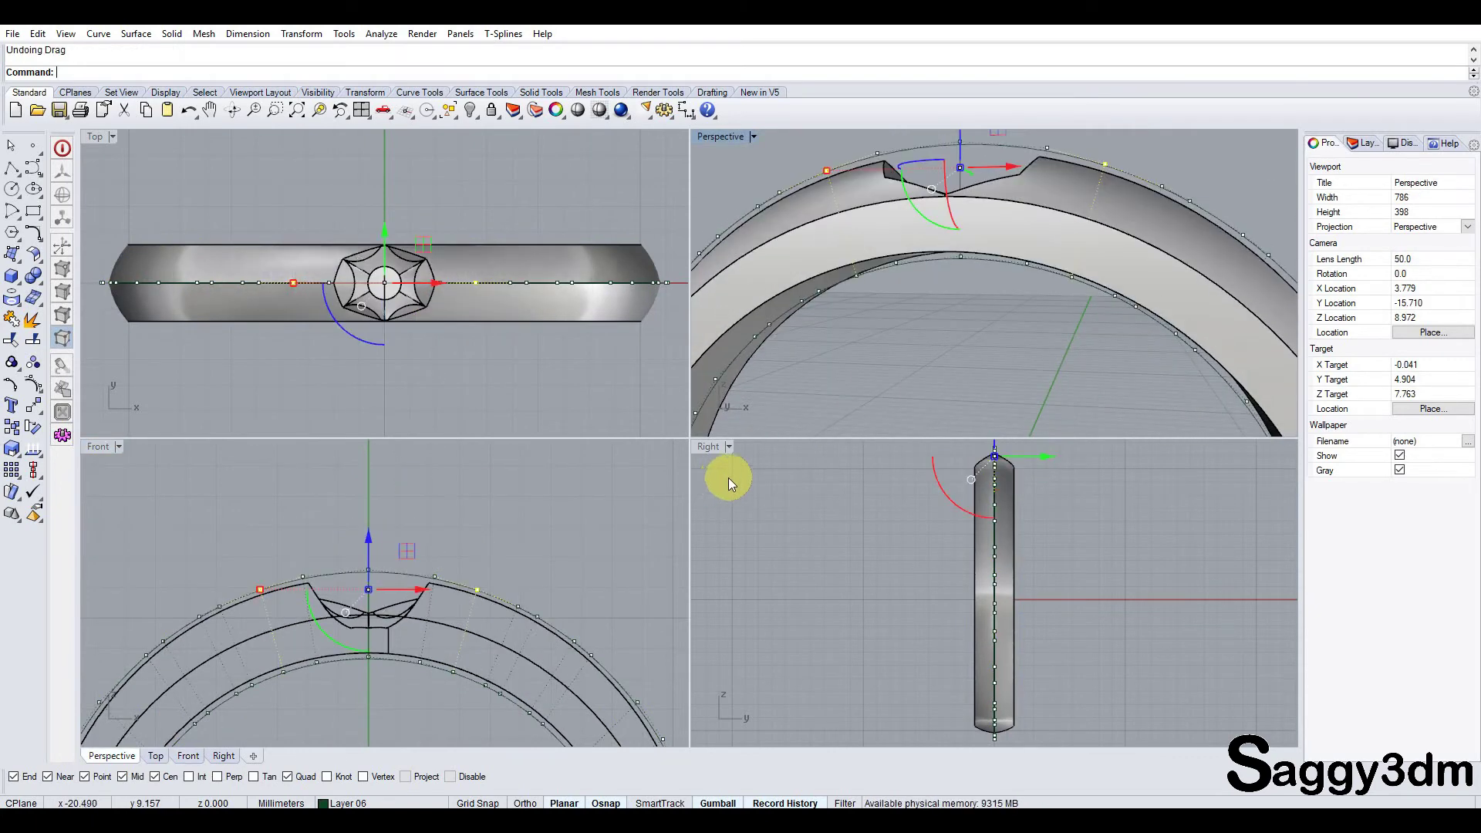
pyautogui.scroll(-3, 728, 478)
pyautogui.scroll(-3, 818, 289)
pyautogui.doubleClick(720, 139)
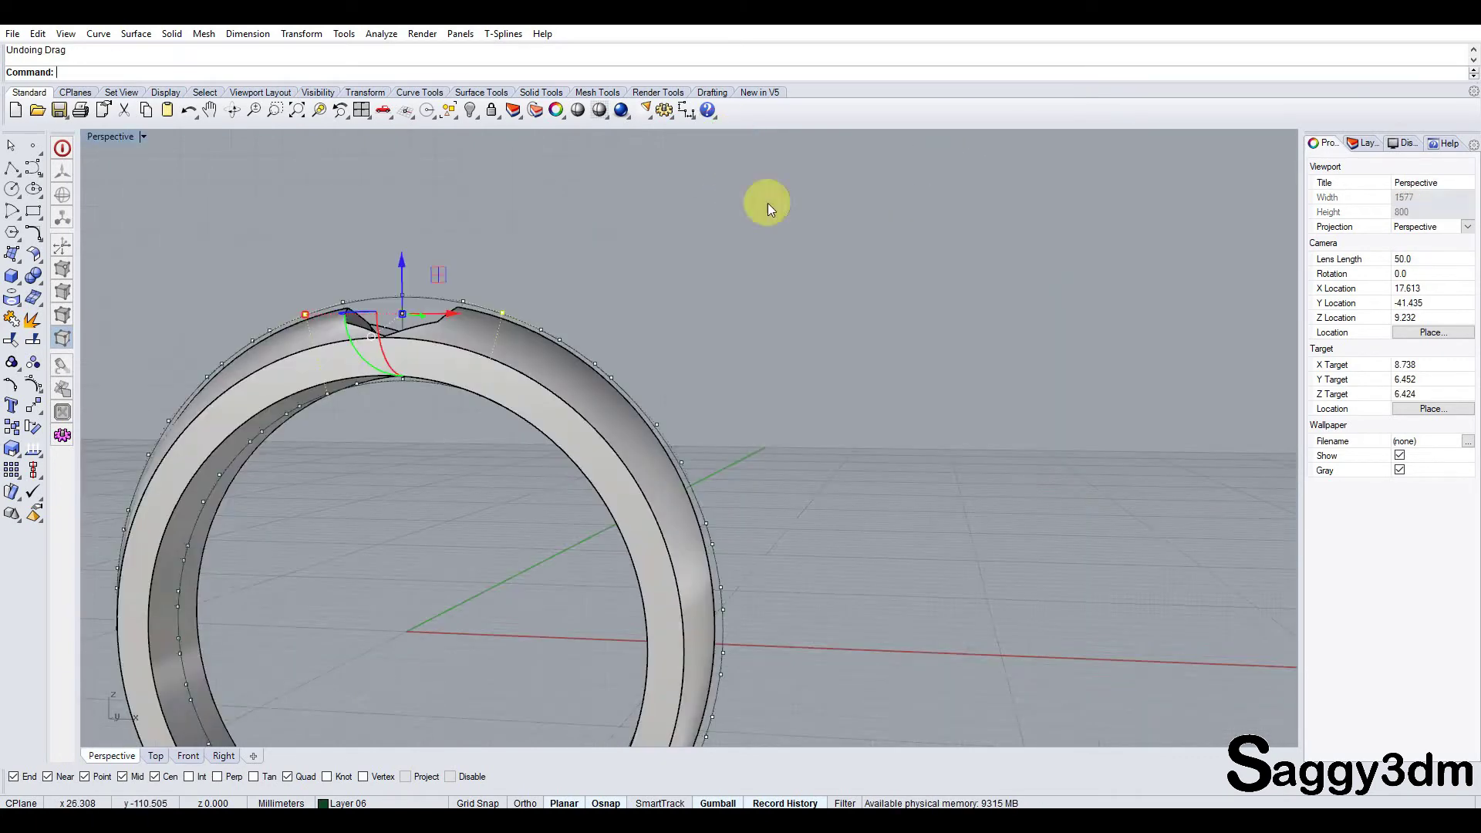
pyautogui.scroll(-4, 767, 231)
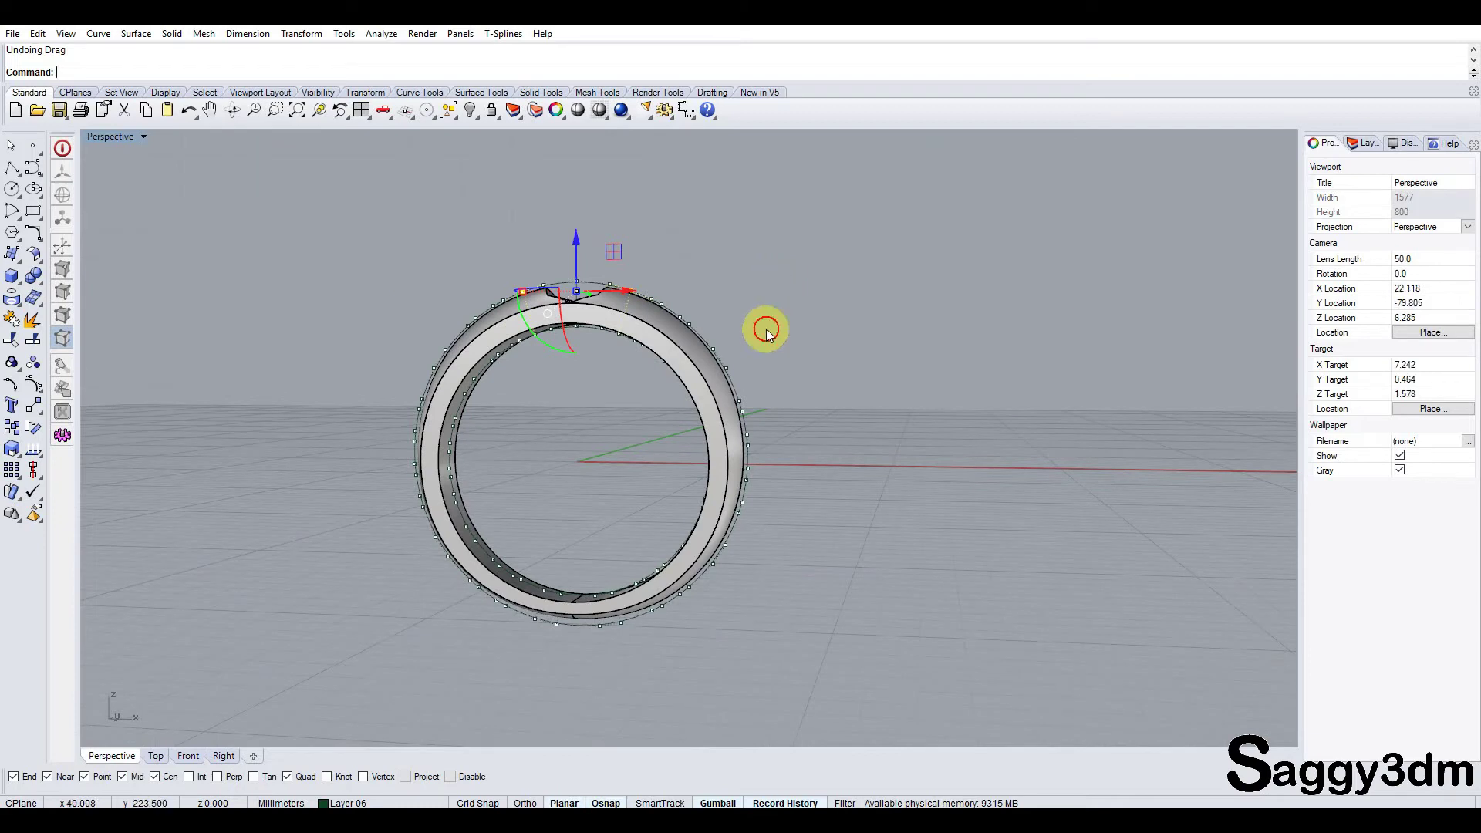
pyautogui.click(692, 341)
pyautogui.scroll(5, 554, 302)
# Step: Toggle the cage surface's control points, then reselect it and run Rebuild
pyautogui.click(572, 289)
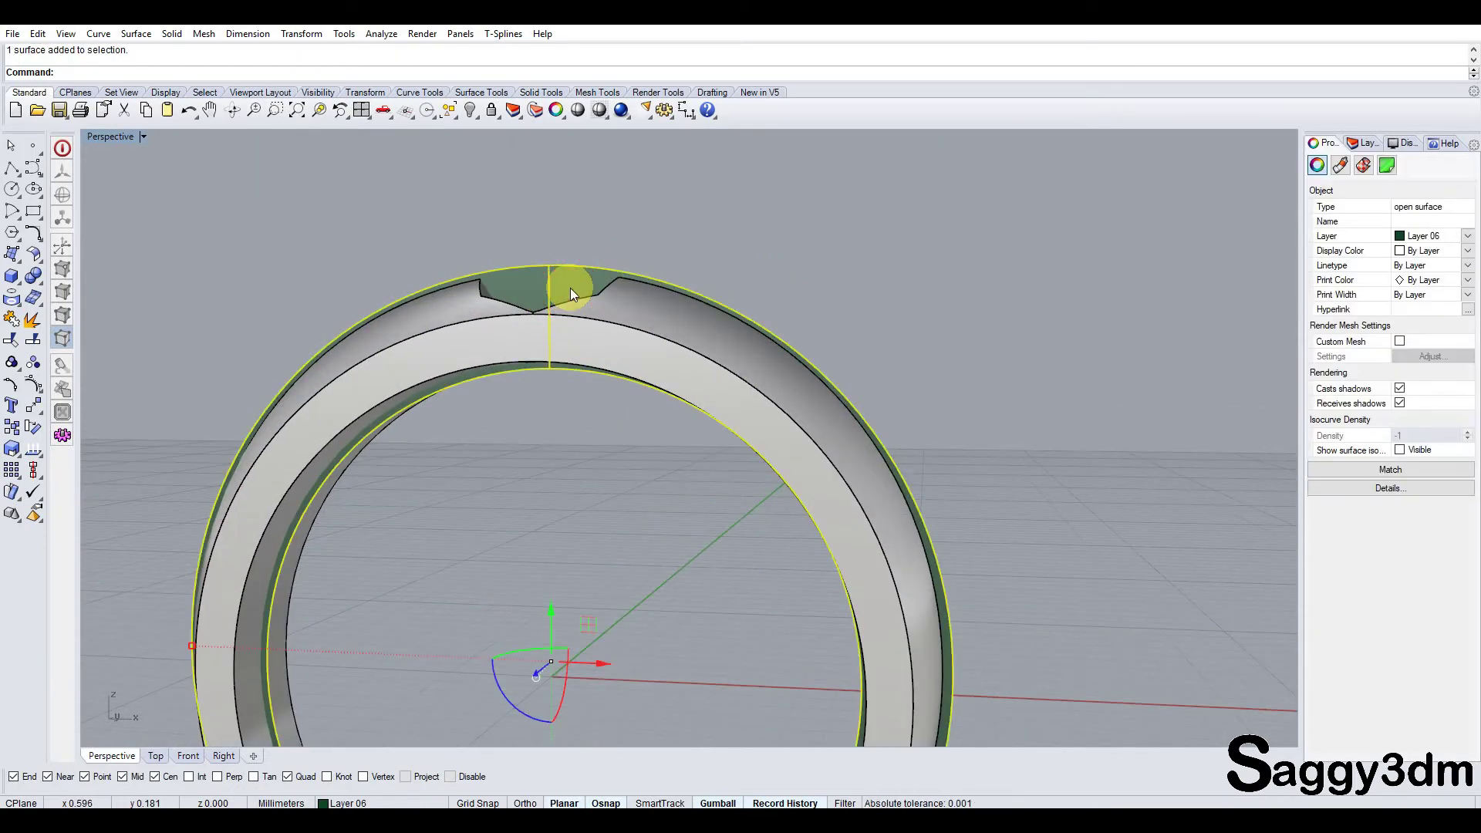
pyautogui.press('F10')
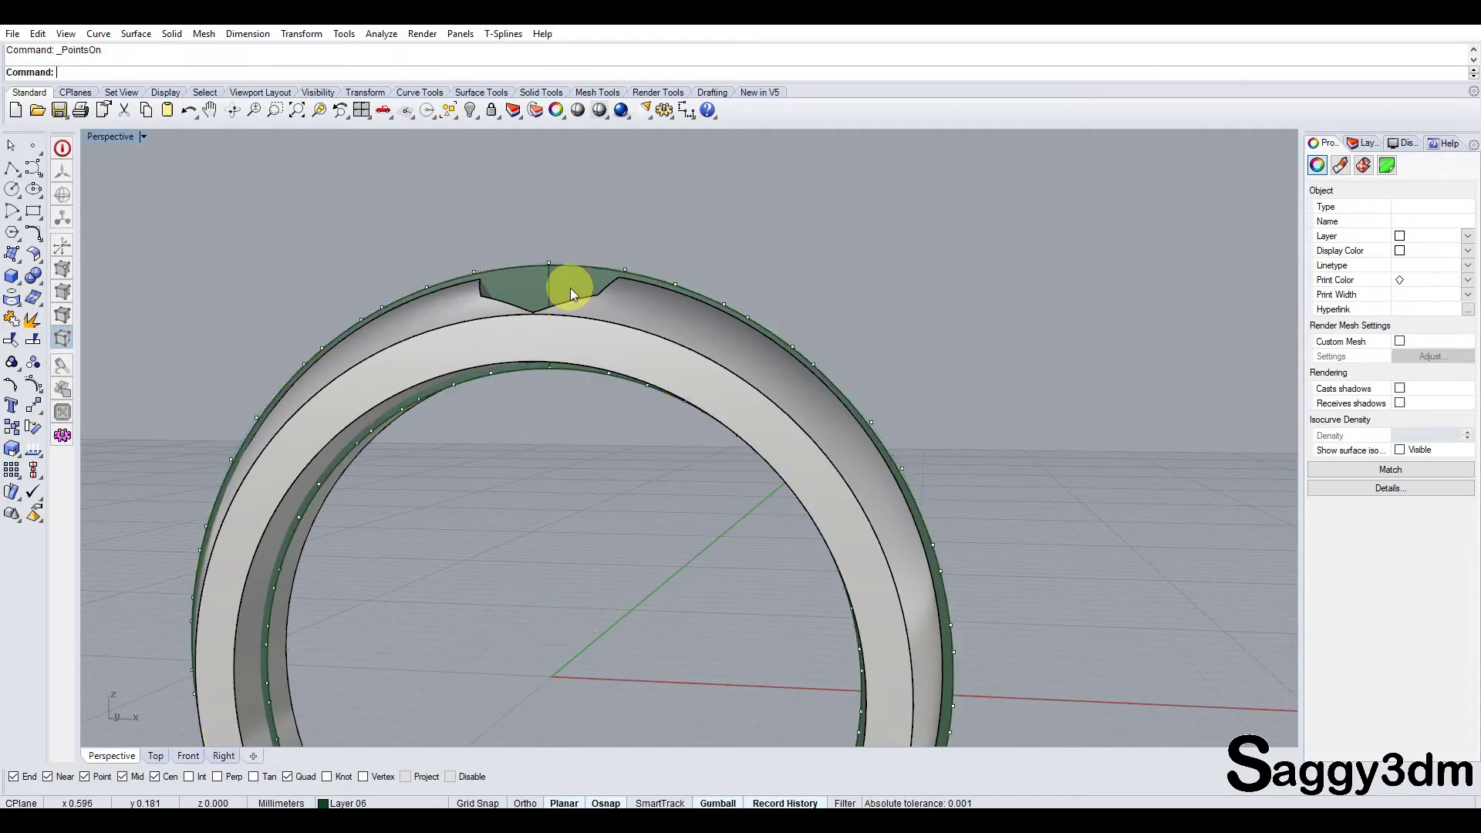
pyautogui.press('Escape')
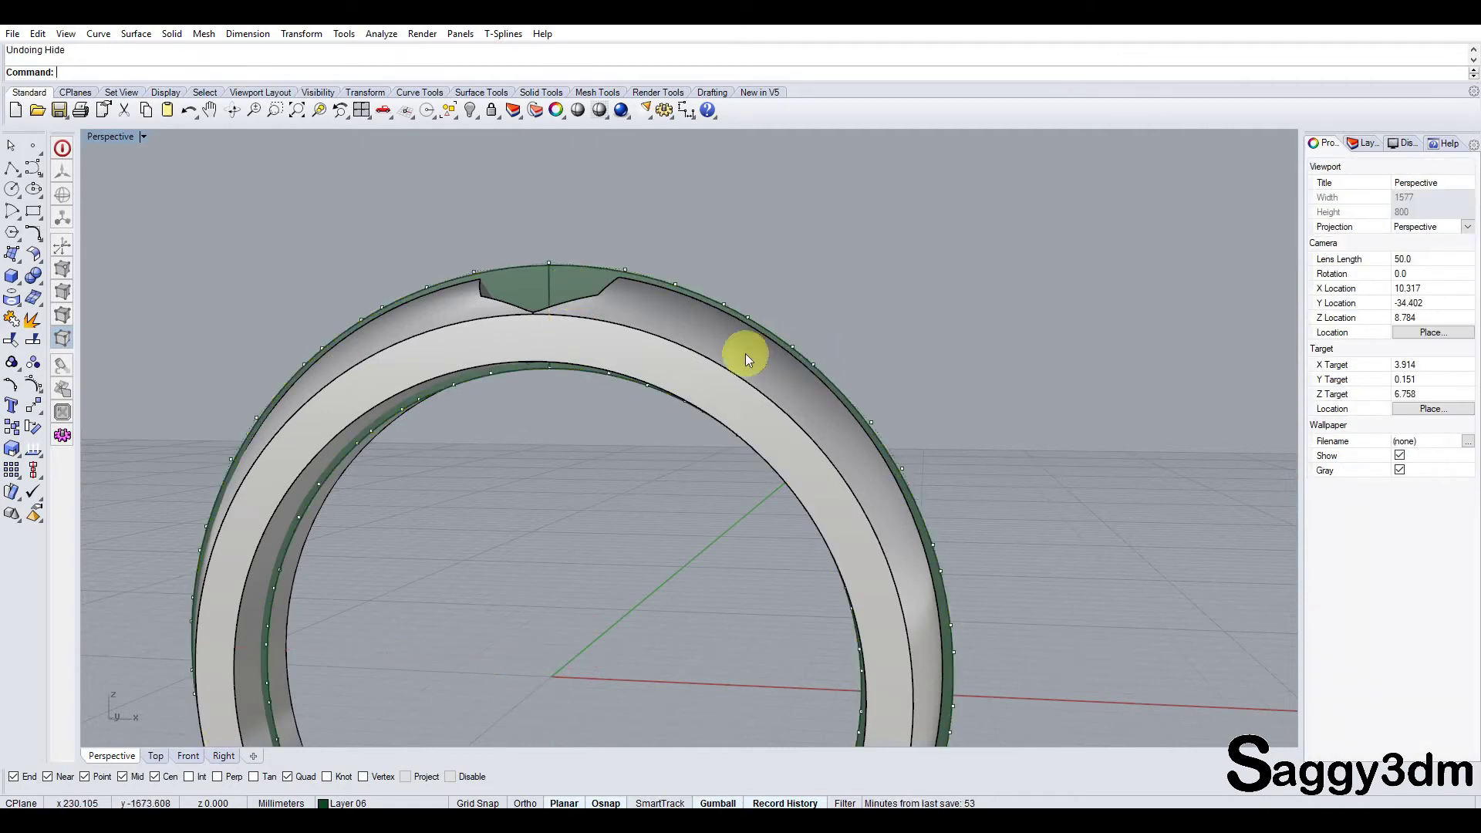
pyautogui.click(568, 280)
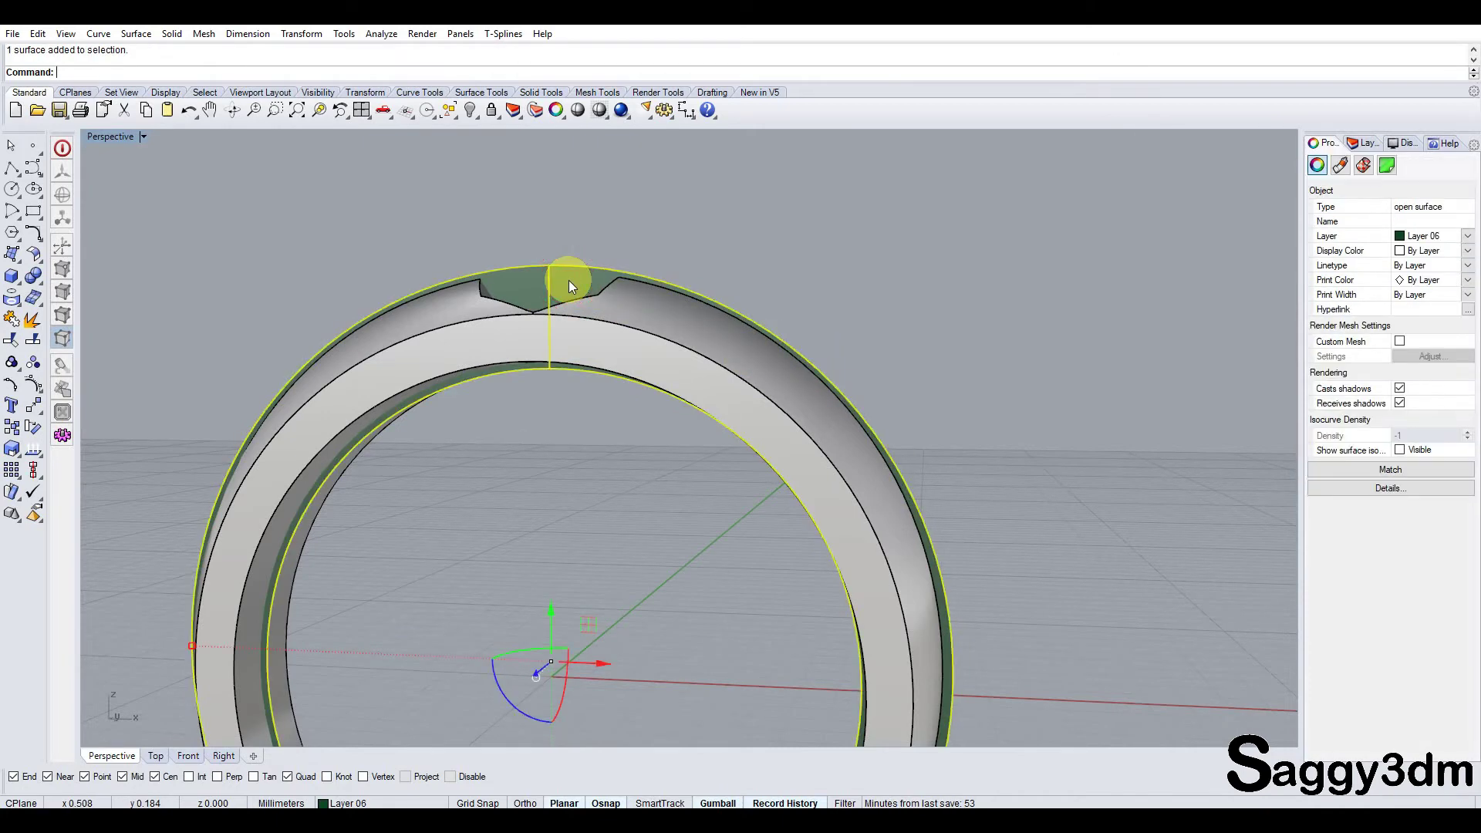
pyautogui.write('Rebuild')
pyautogui.press('Return')
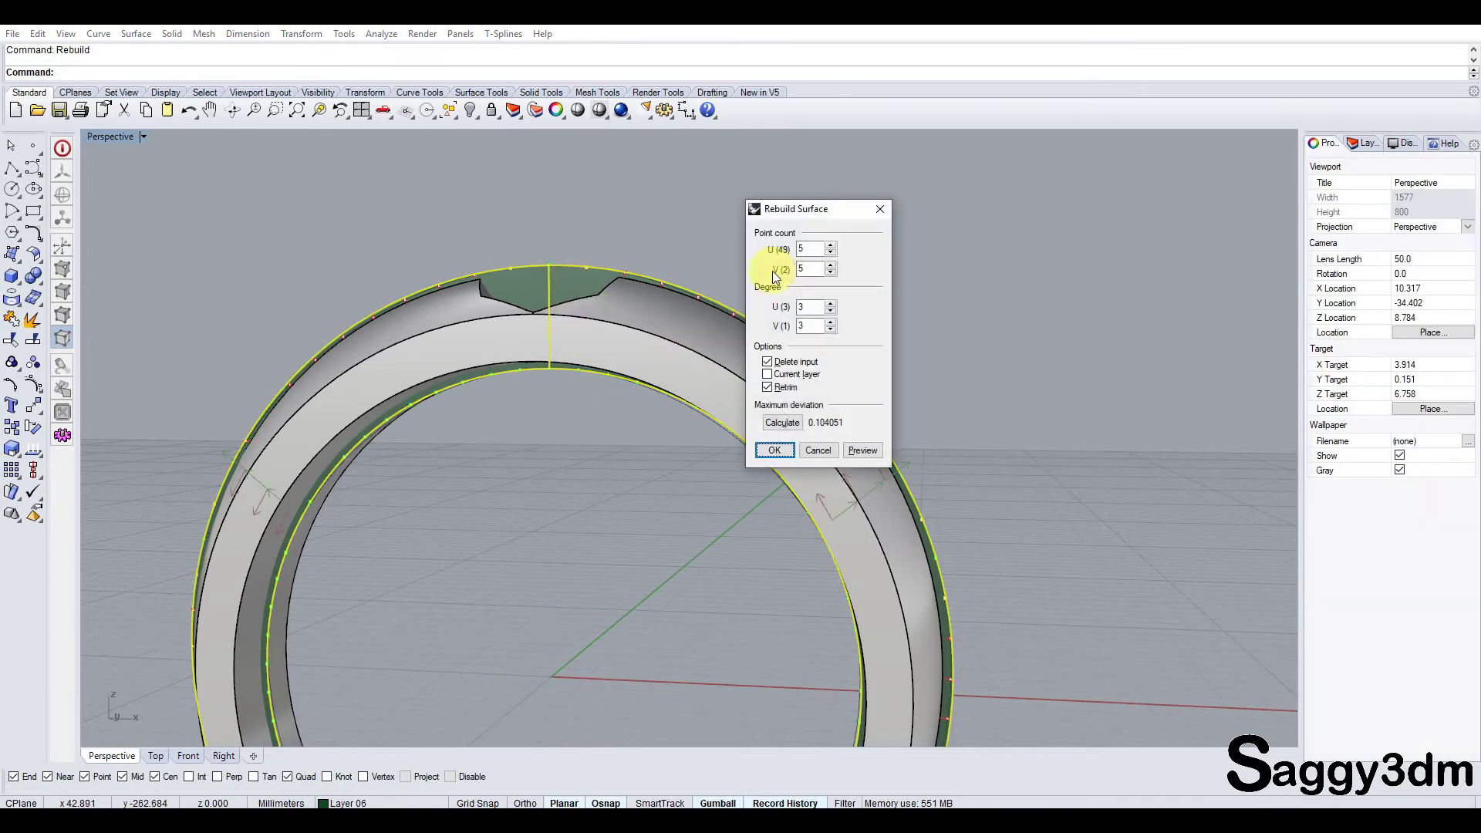
# Step: Rebuild the cage surface with U point count 10 and V point count 2
pyautogui.click(830, 245)
pyautogui.click(831, 245)
pyautogui.click(831, 245)
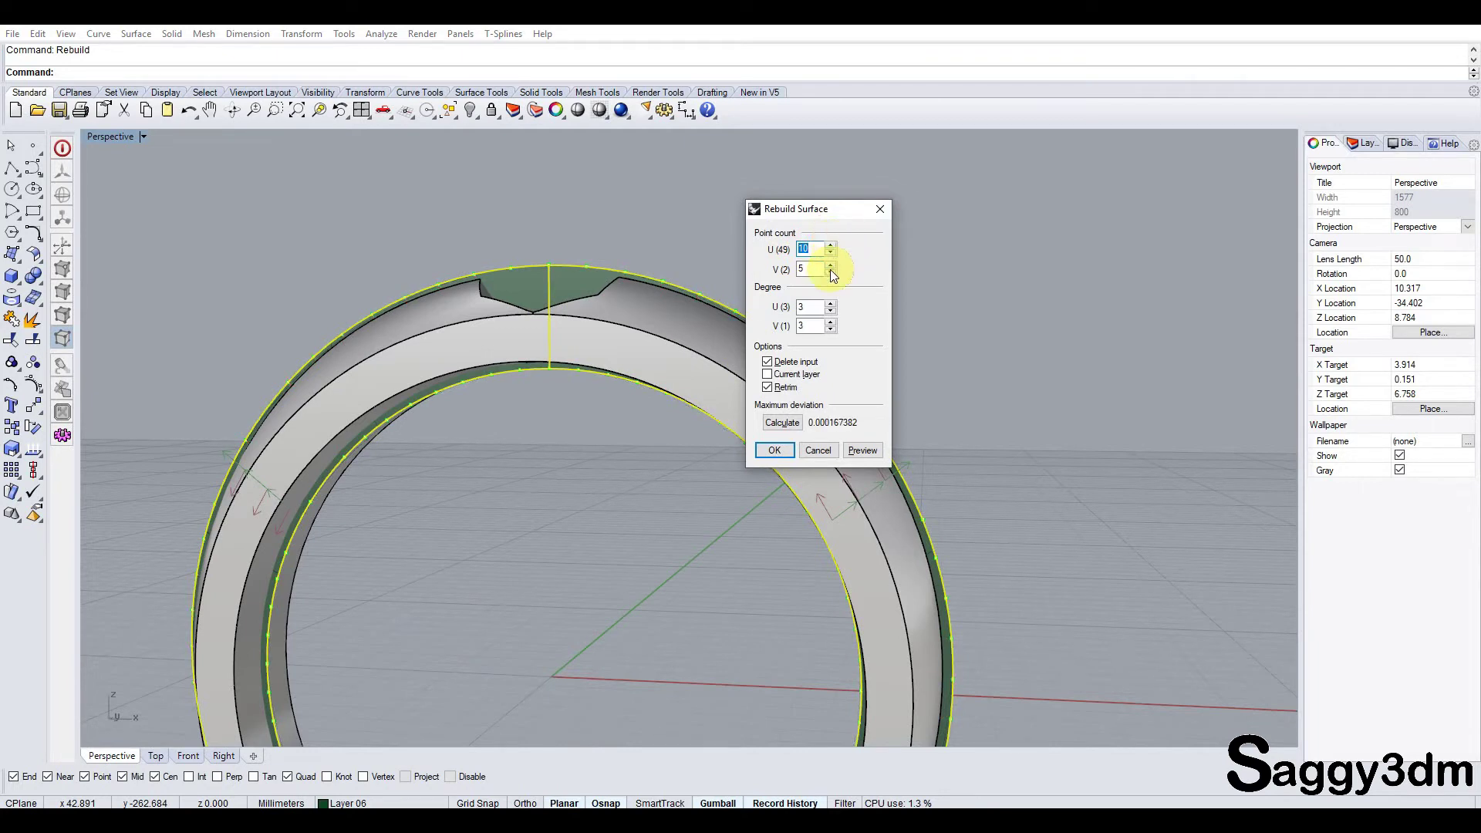
pyautogui.click(831, 272)
pyautogui.click(831, 272)
pyautogui.click(858, 449)
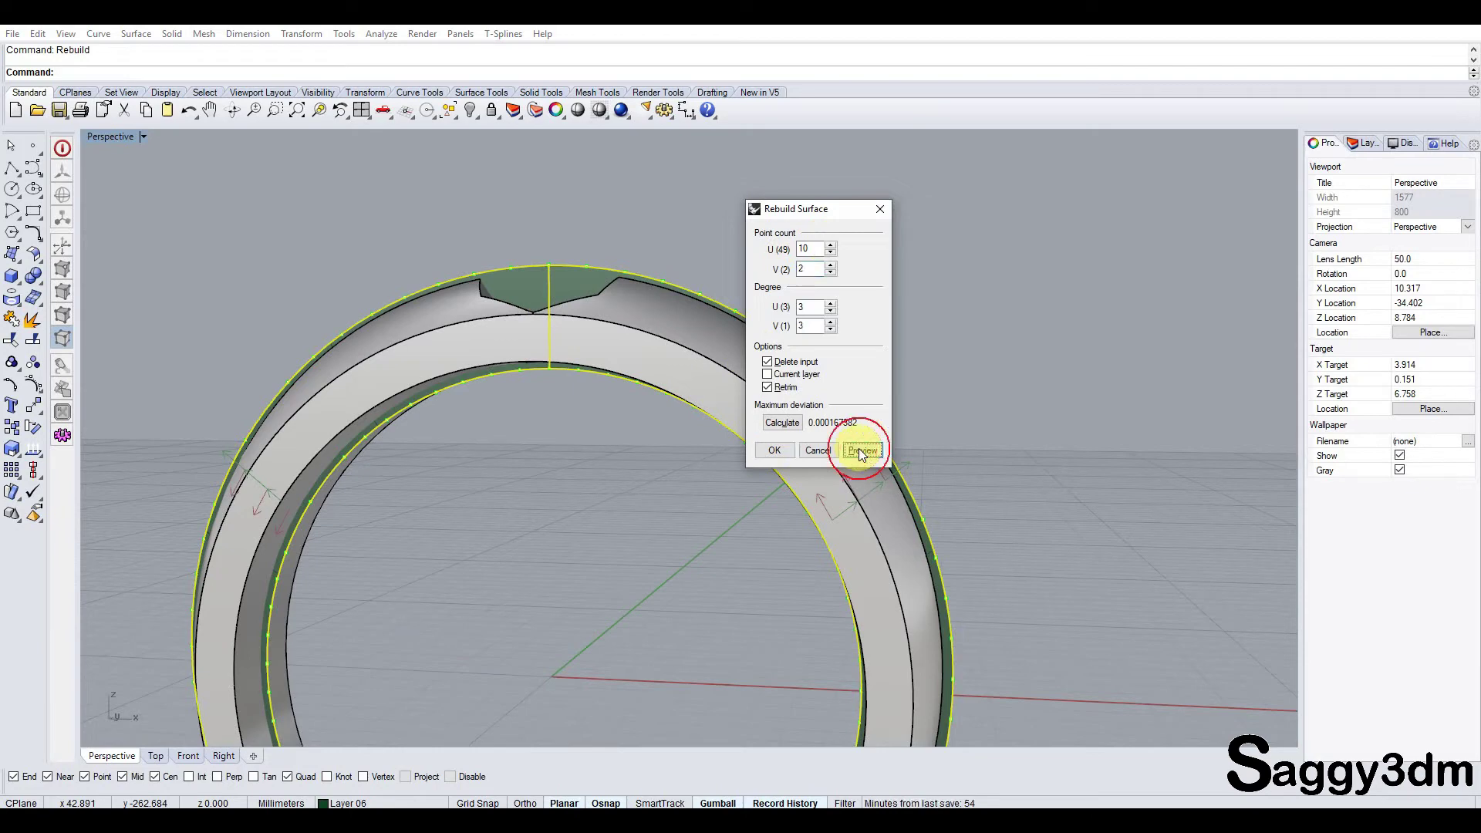
pyautogui.click(779, 452)
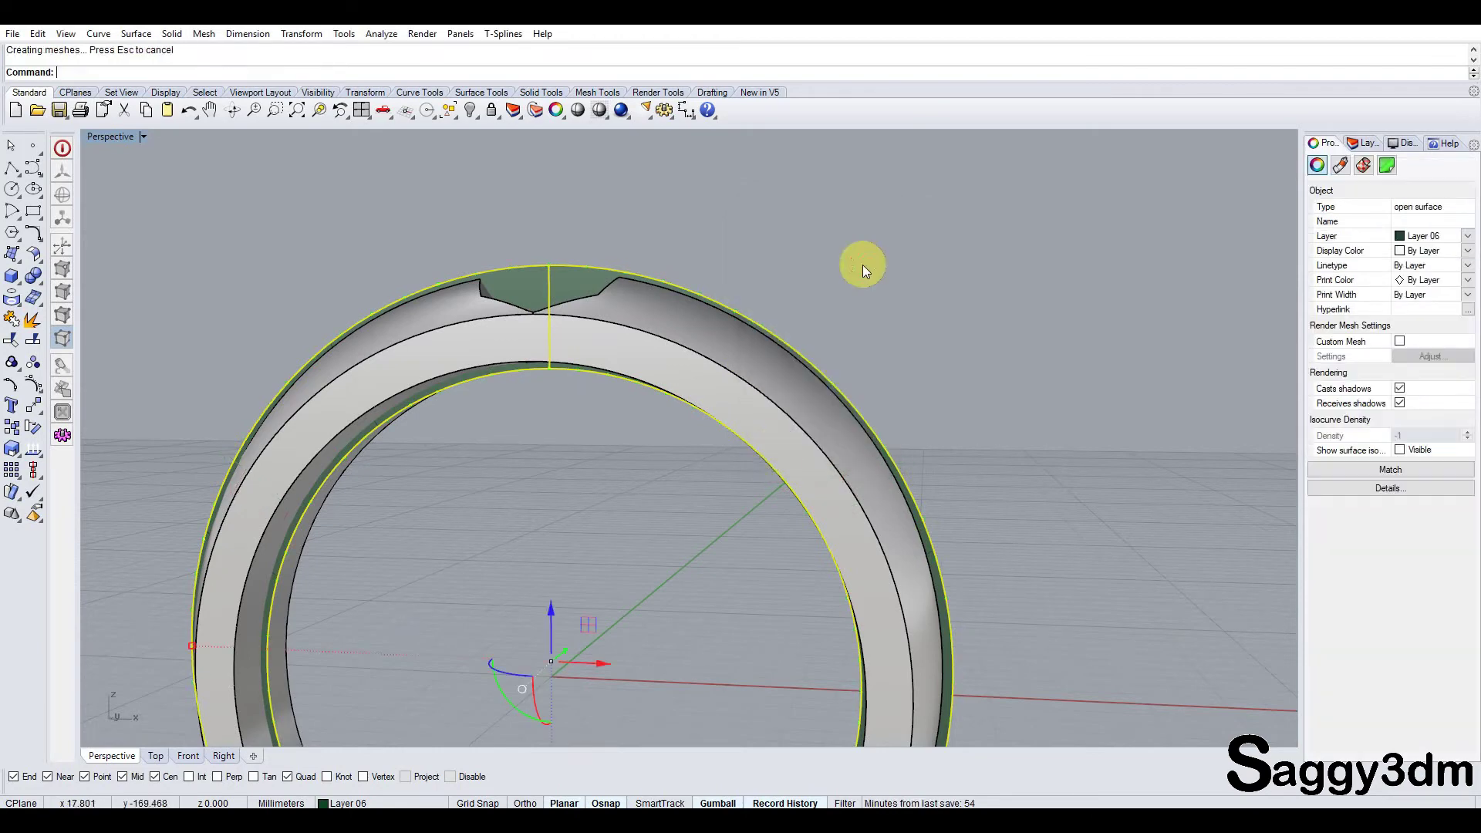
# Step: Show the rebuilt surface's control points, view the ring from below, and select the ring
pyautogui.click(591, 282)
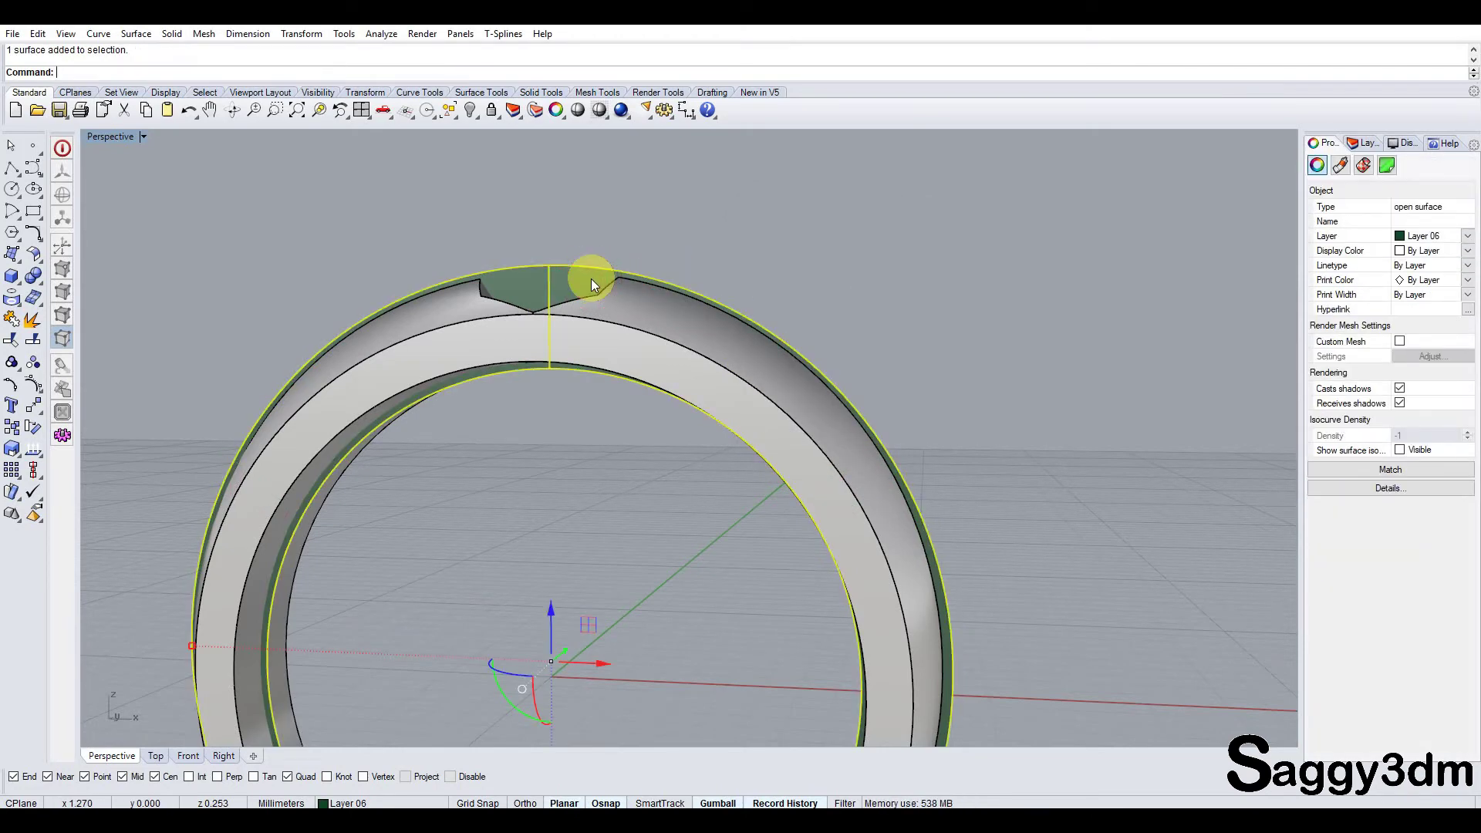
pyautogui.press('F10')
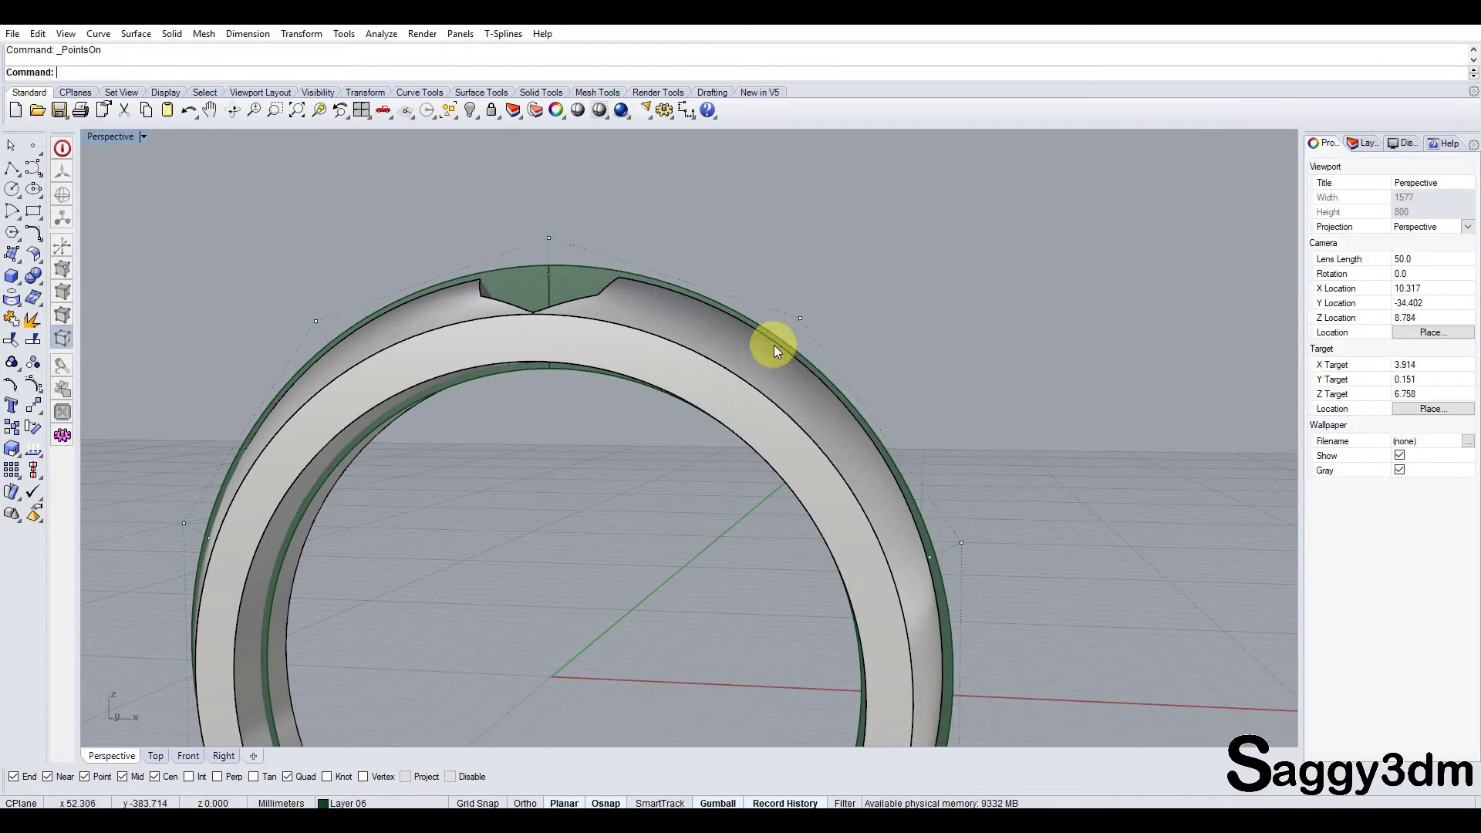
pyautogui.scroll(-2, 774, 344)
pyautogui.scroll(-3, 761, 472)
pyautogui.moveTo(759, 533); pyautogui.dragTo(675, 339, button='right')
pyautogui.scroll(3, 714, 252)
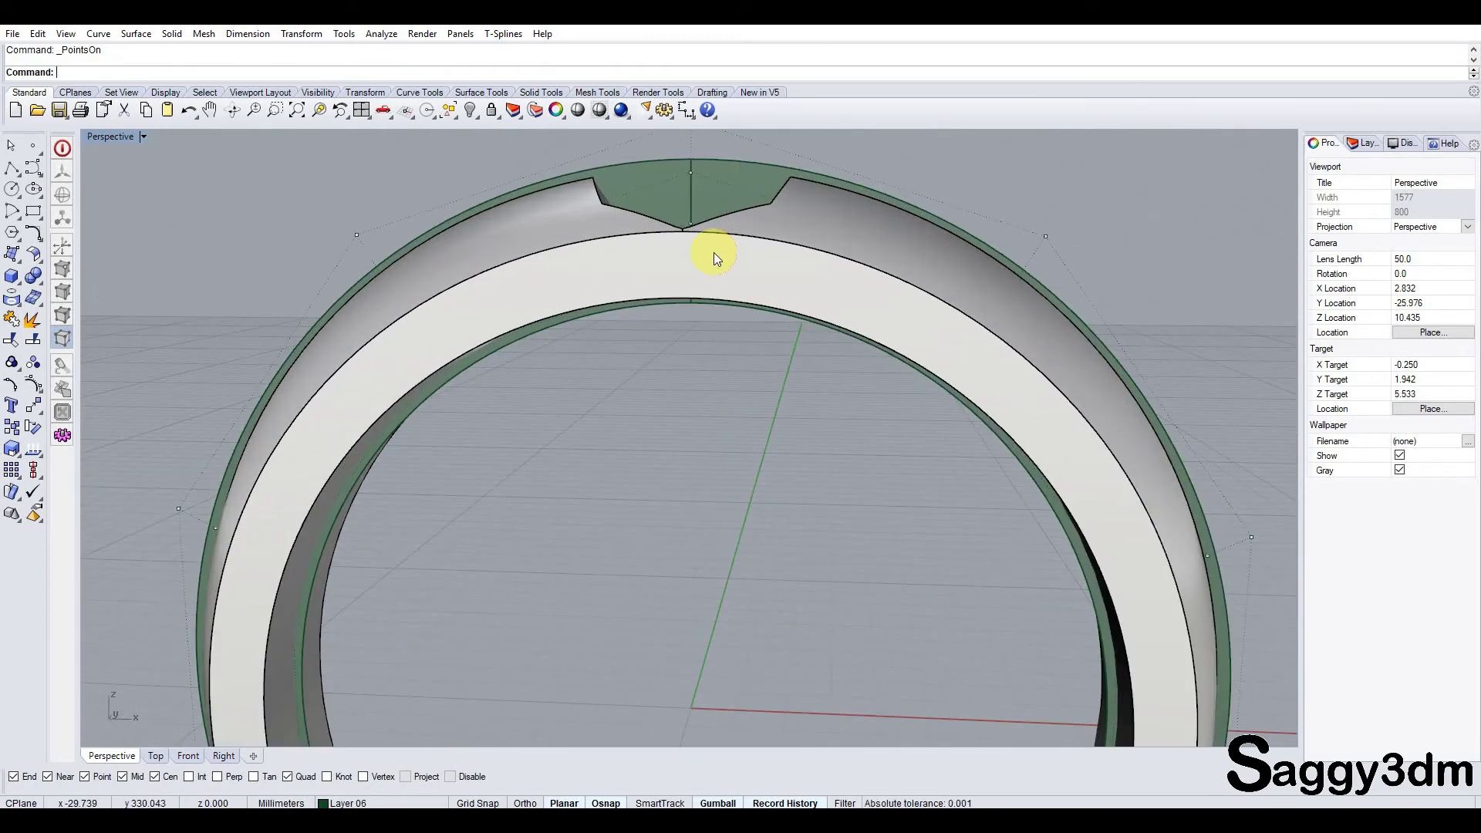
pyautogui.scroll(2, 793, 284)
pyautogui.click(803, 283)
pyautogui.write('ca')
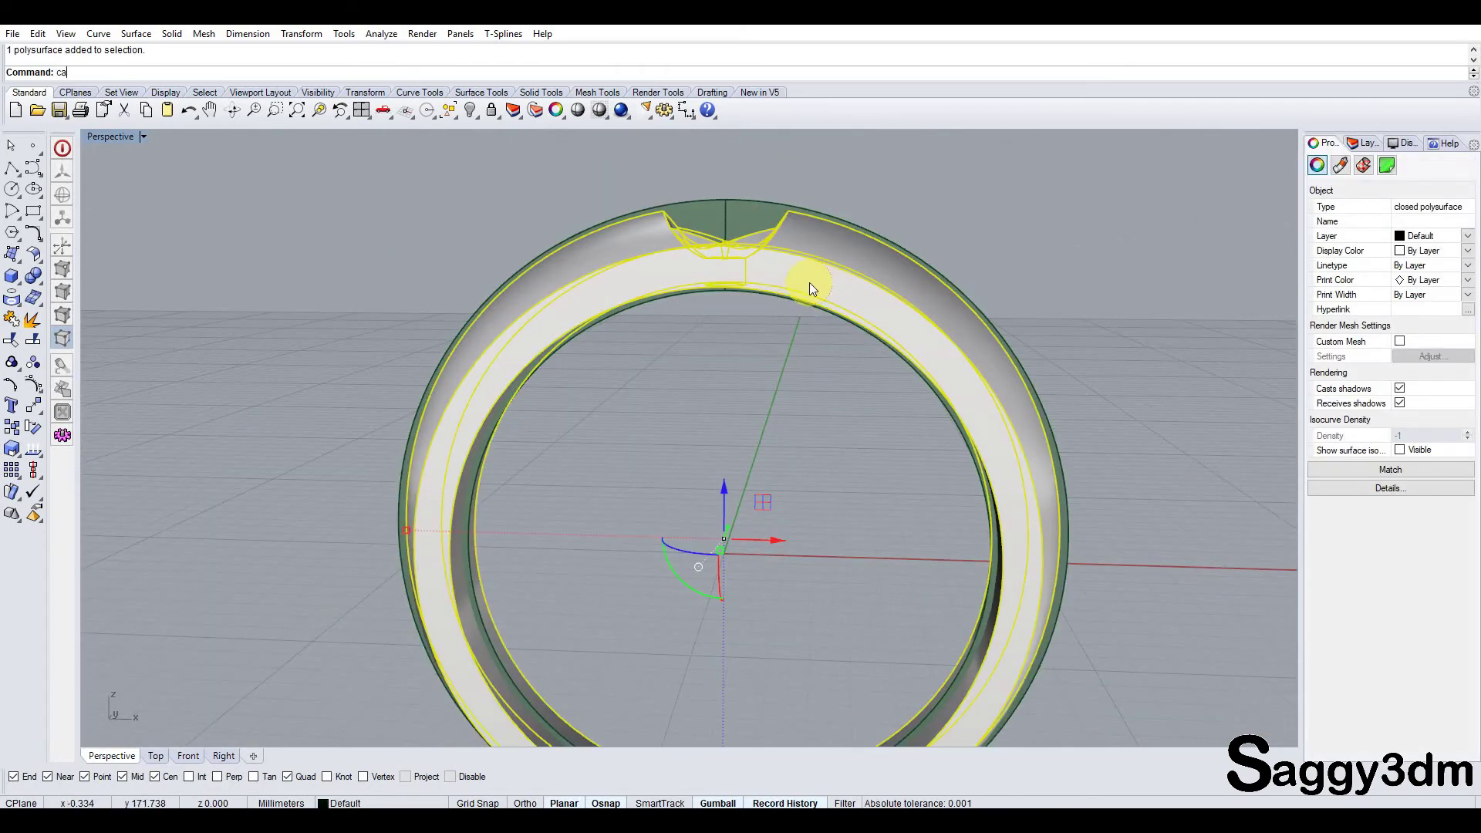
# Step: Run CageEdit with the rebuilt surface as cage, editing the whole ring globally
pyautogui.write('geedit')
pyautogui.press('Return')
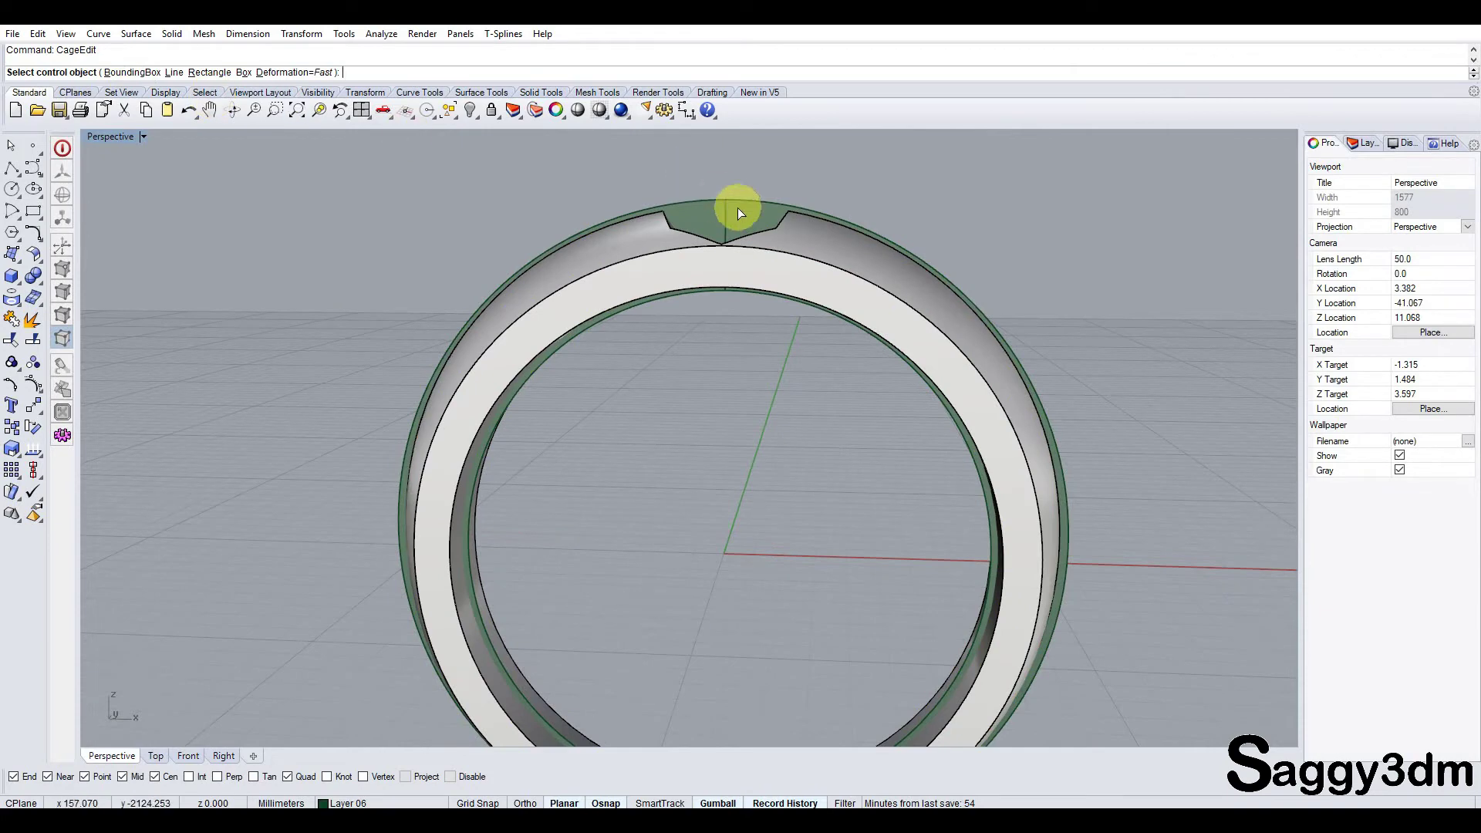
pyautogui.click(739, 212)
pyautogui.rightClick(971, 231)
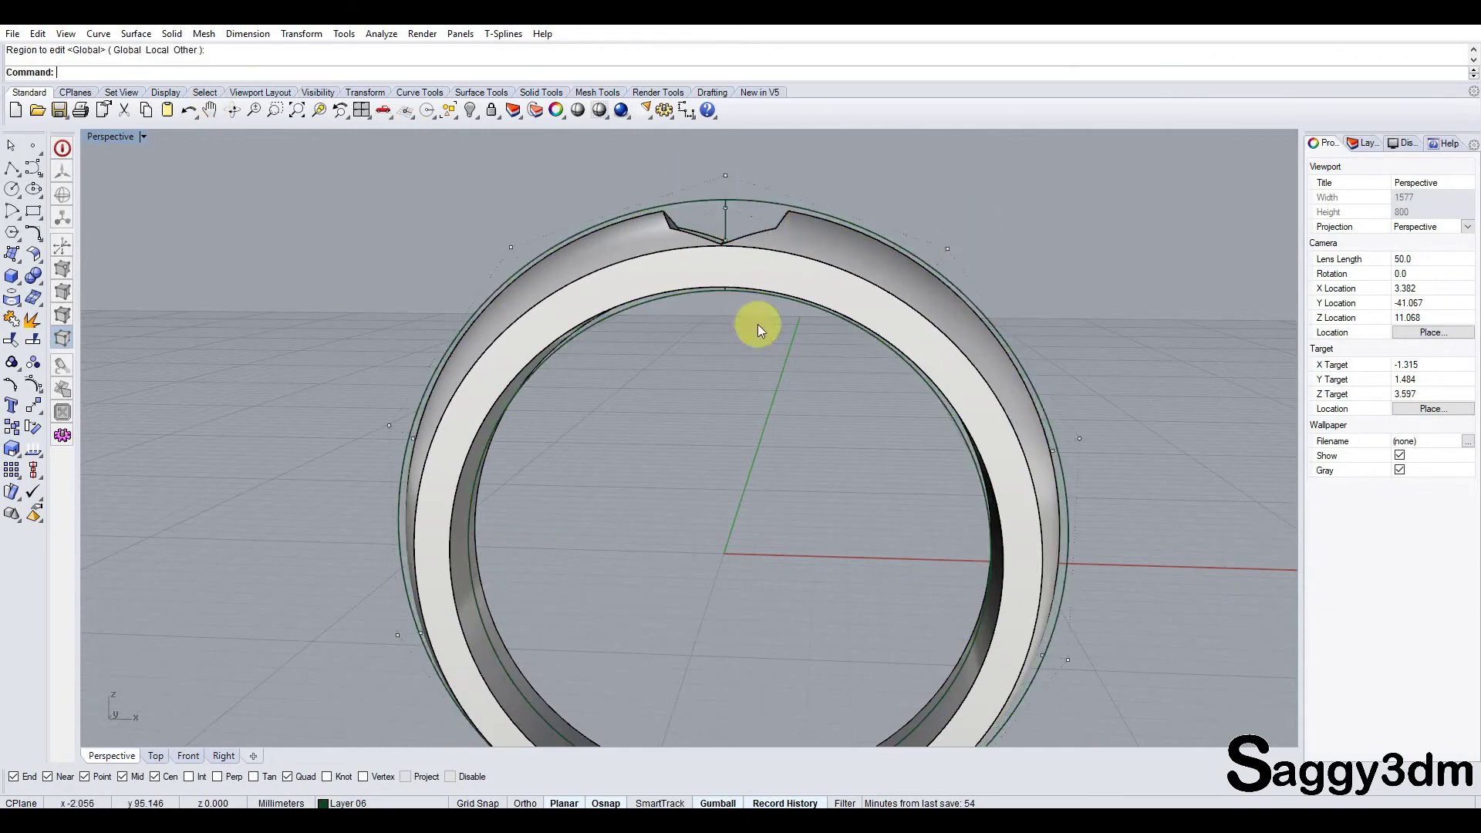
pyautogui.scroll(-3, 757, 324)
pyautogui.doubleClick(115, 138)
pyautogui.scroll(-2, 344, 570)
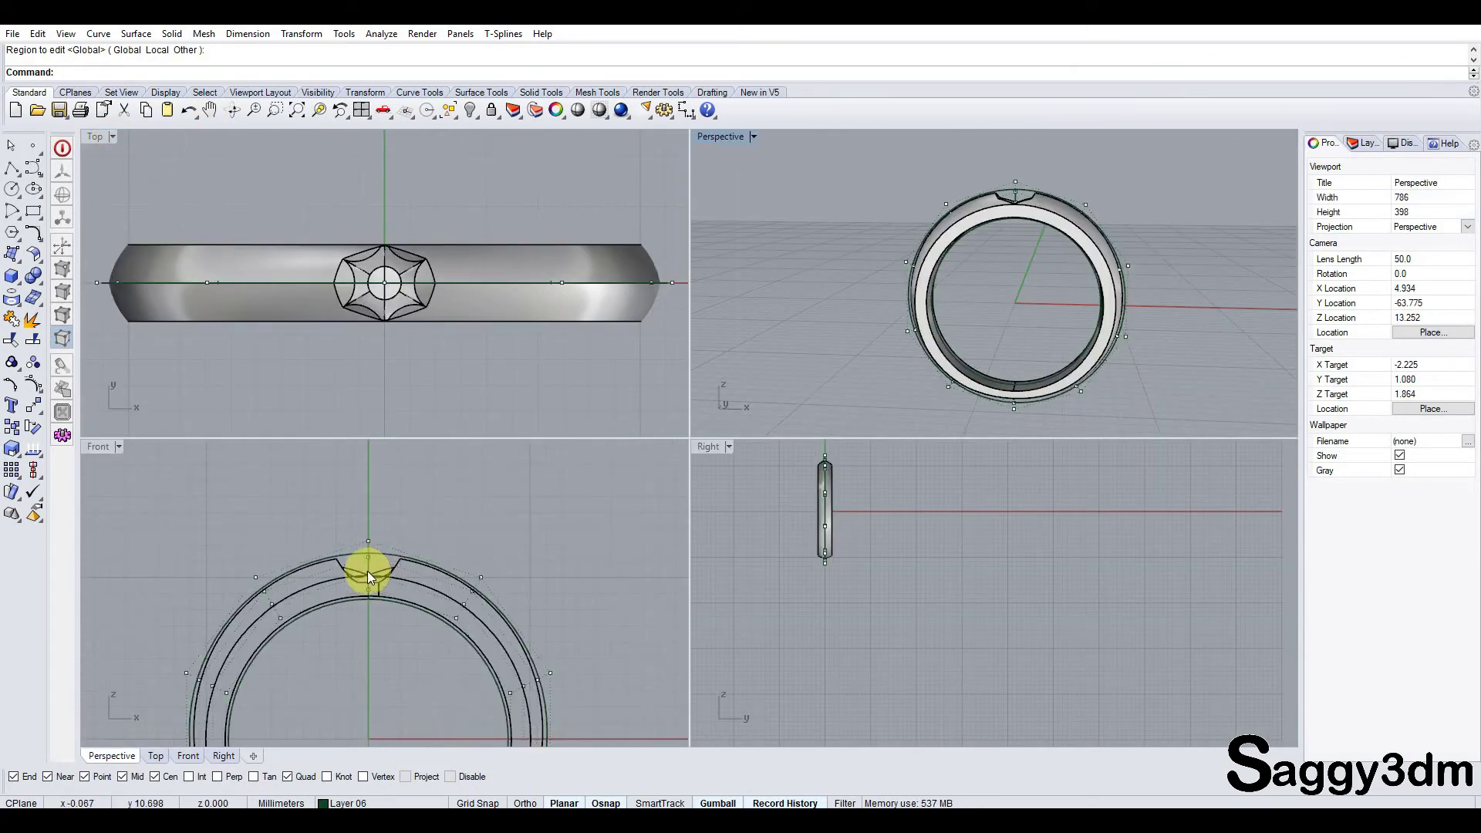
# Step: Select two cage points in the Front view and raise them to lift the ring top
pyautogui.moveTo(147, 554); pyautogui.dragTo(221, 594)
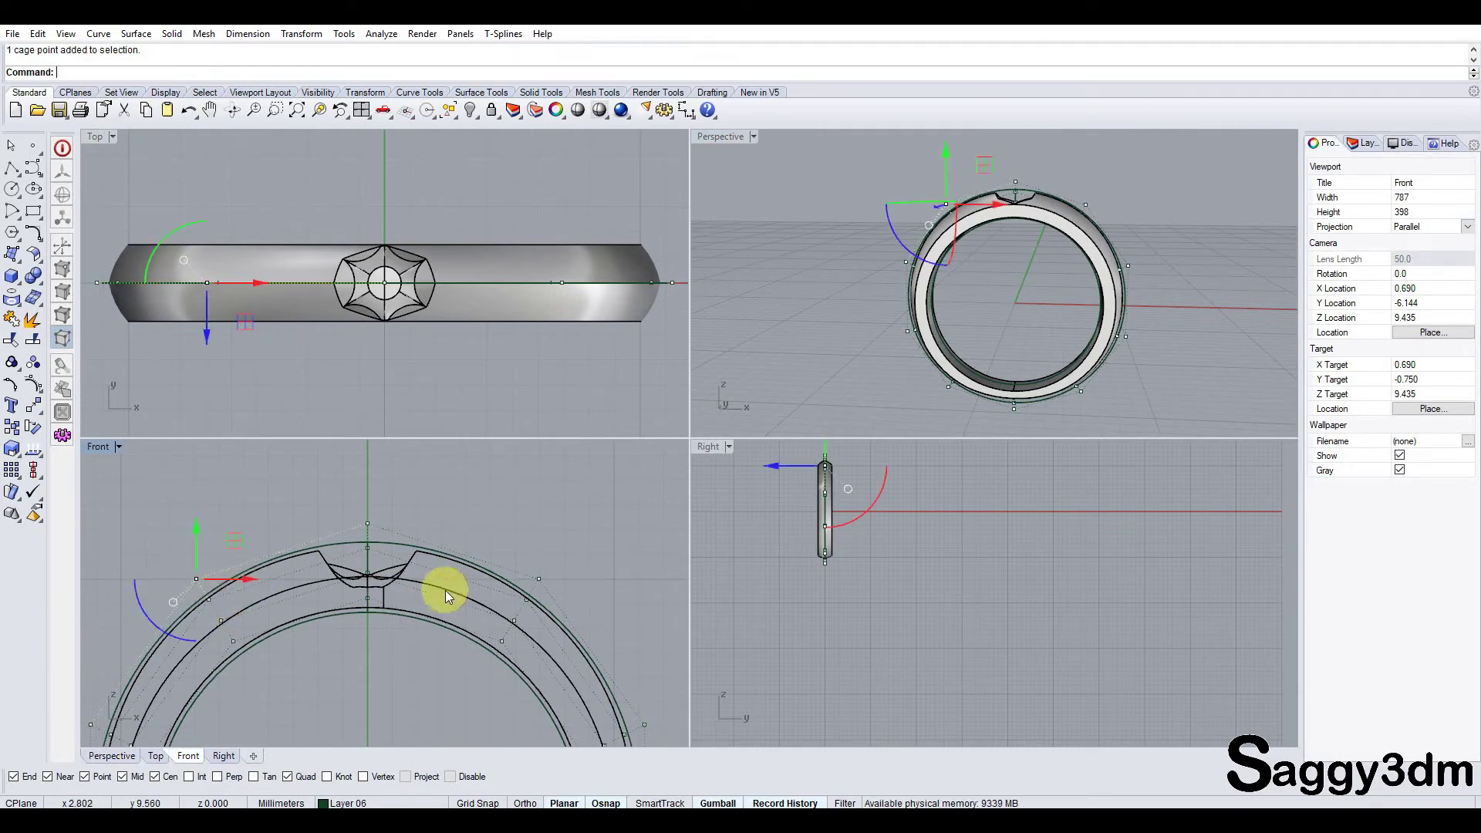
pyautogui.keyDown('shift'); pyautogui.click(557, 585); pyautogui.keyUp('shift')
pyautogui.moveTo(363, 538); pyautogui.dragTo(378, 480)
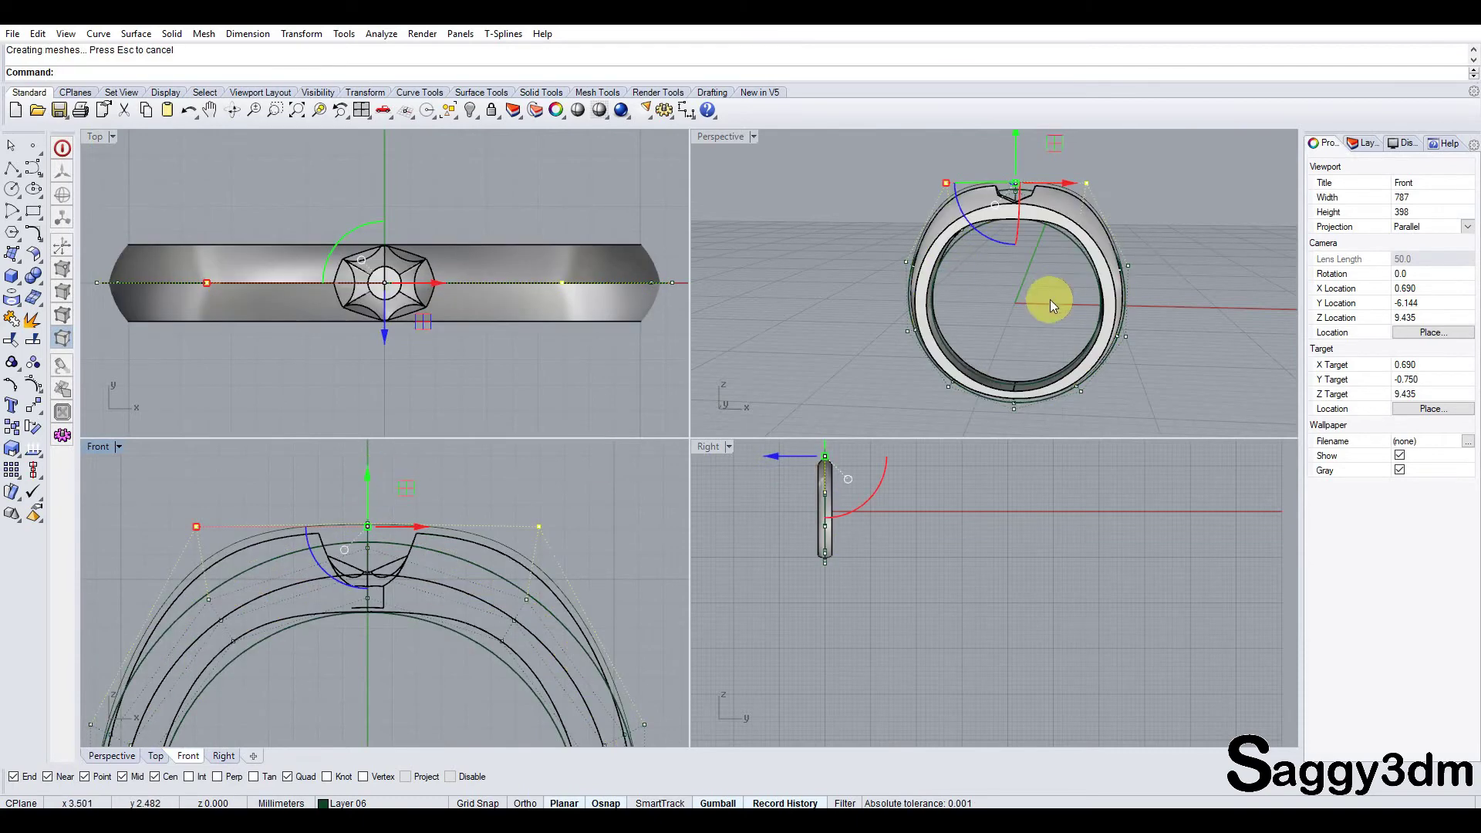
pyautogui.scroll(3, 1049, 299)
pyautogui.moveTo(1058, 257)
pyautogui.mouseDown(button='right')
pyautogui.moveTo(1057, 215)
pyautogui.moveTo(863, 391)
pyautogui.mouseUp(button='right')
pyautogui.scroll(-2, 863, 390)
pyautogui.scroll(3, 486, 586)
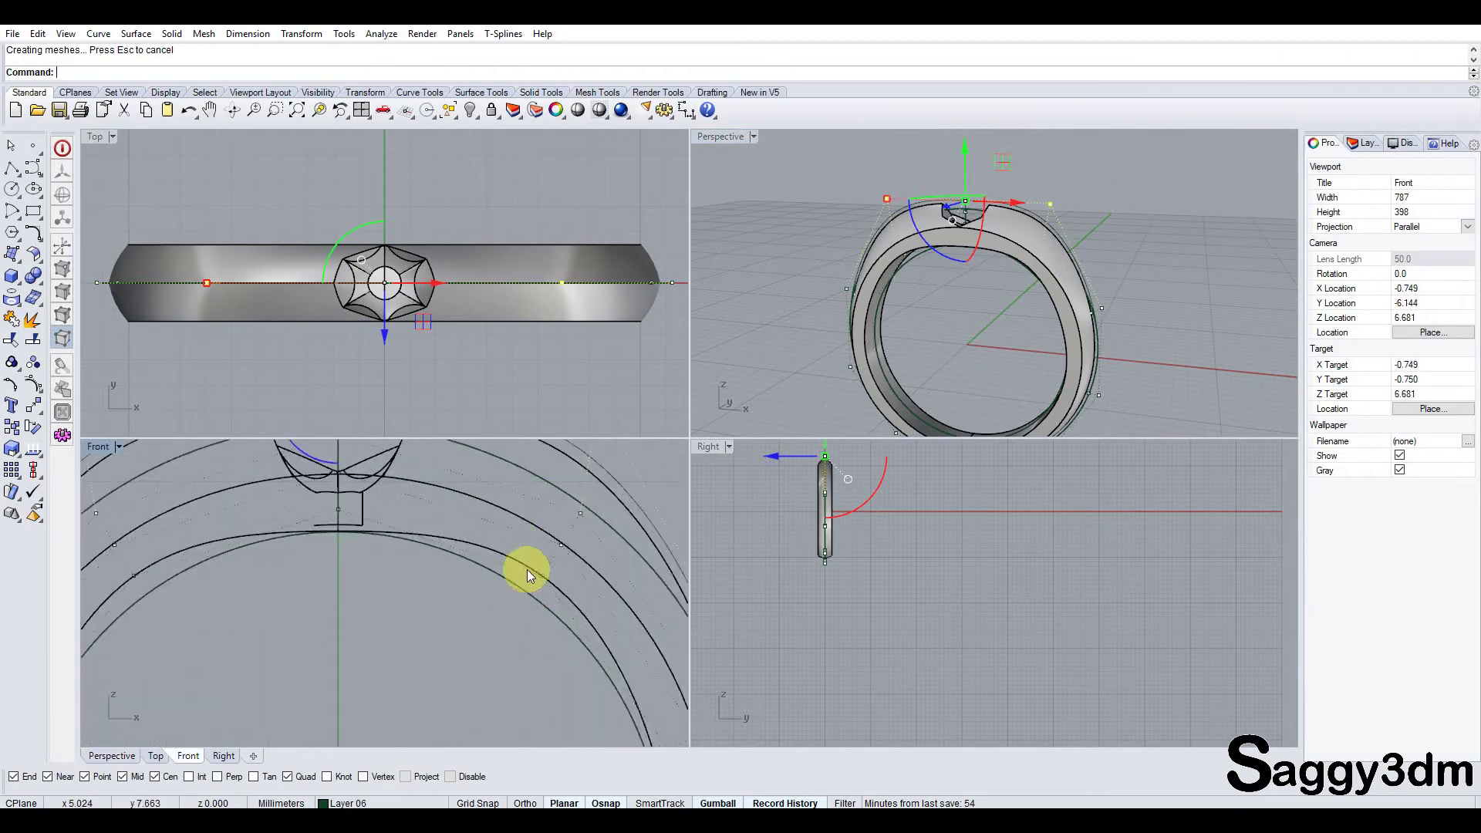
pyautogui.scroll(2, 527, 570)
# Step: Nudge two side cage points slightly down, then select the three ring curves
pyautogui.click(544, 577)
pyautogui.scroll(-3, 555, 598)
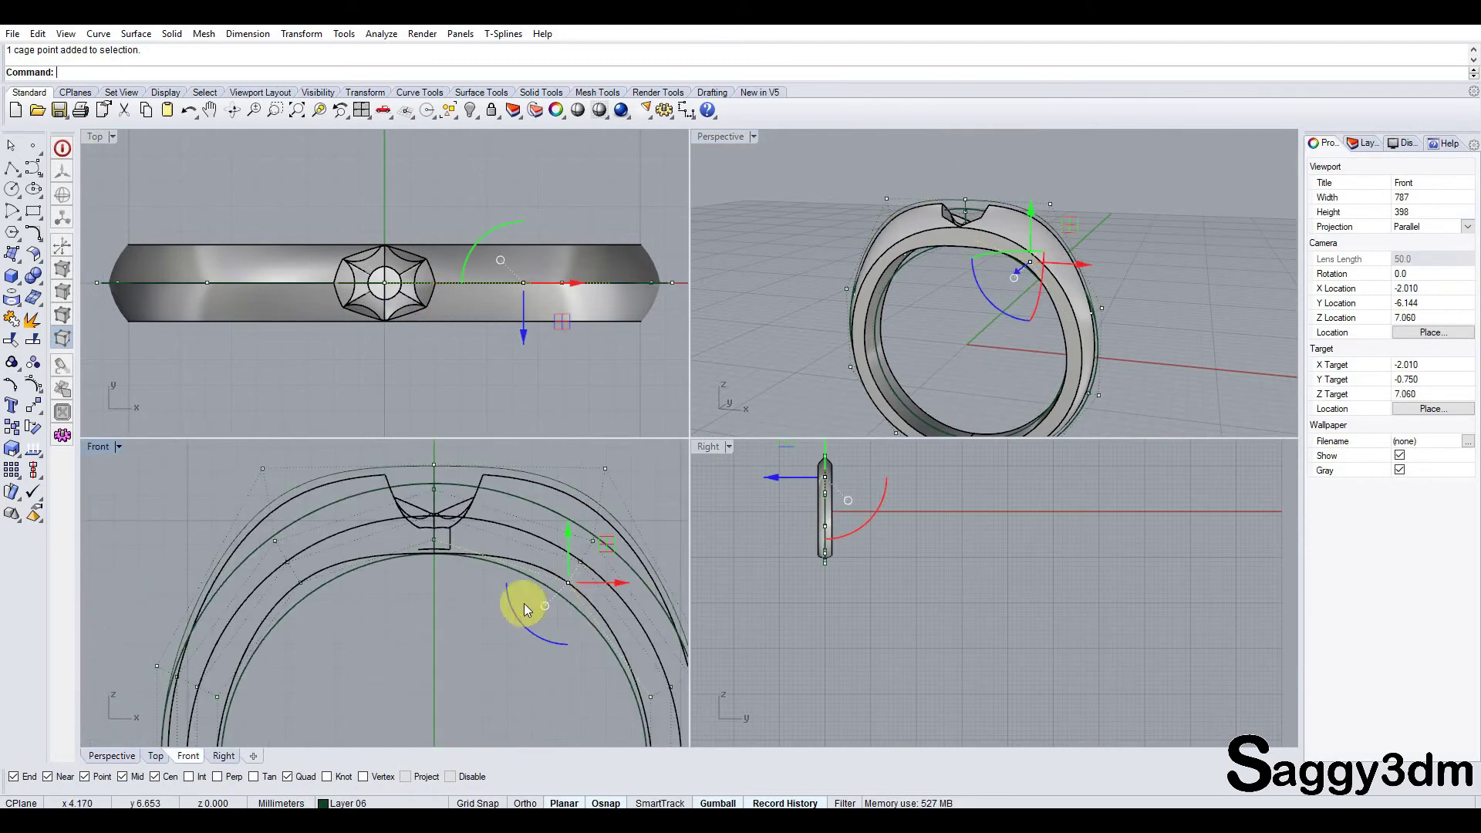
pyautogui.scroll(2, 298, 598)
pyautogui.keyDown('shift'); pyautogui.click(302, 574); pyautogui.keyUp('shift')
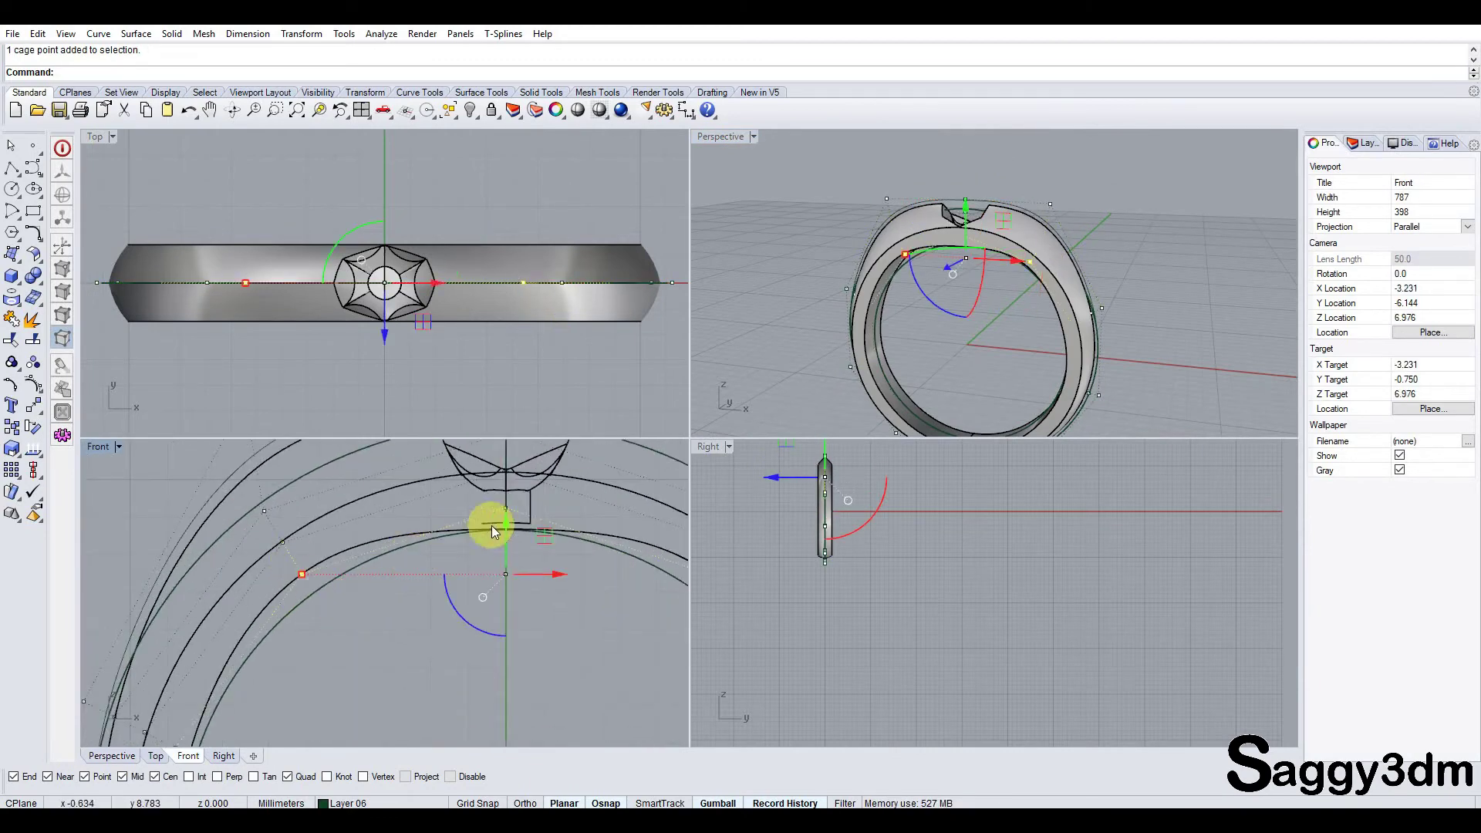
pyautogui.moveTo(507, 520); pyautogui.dragTo(511, 546)
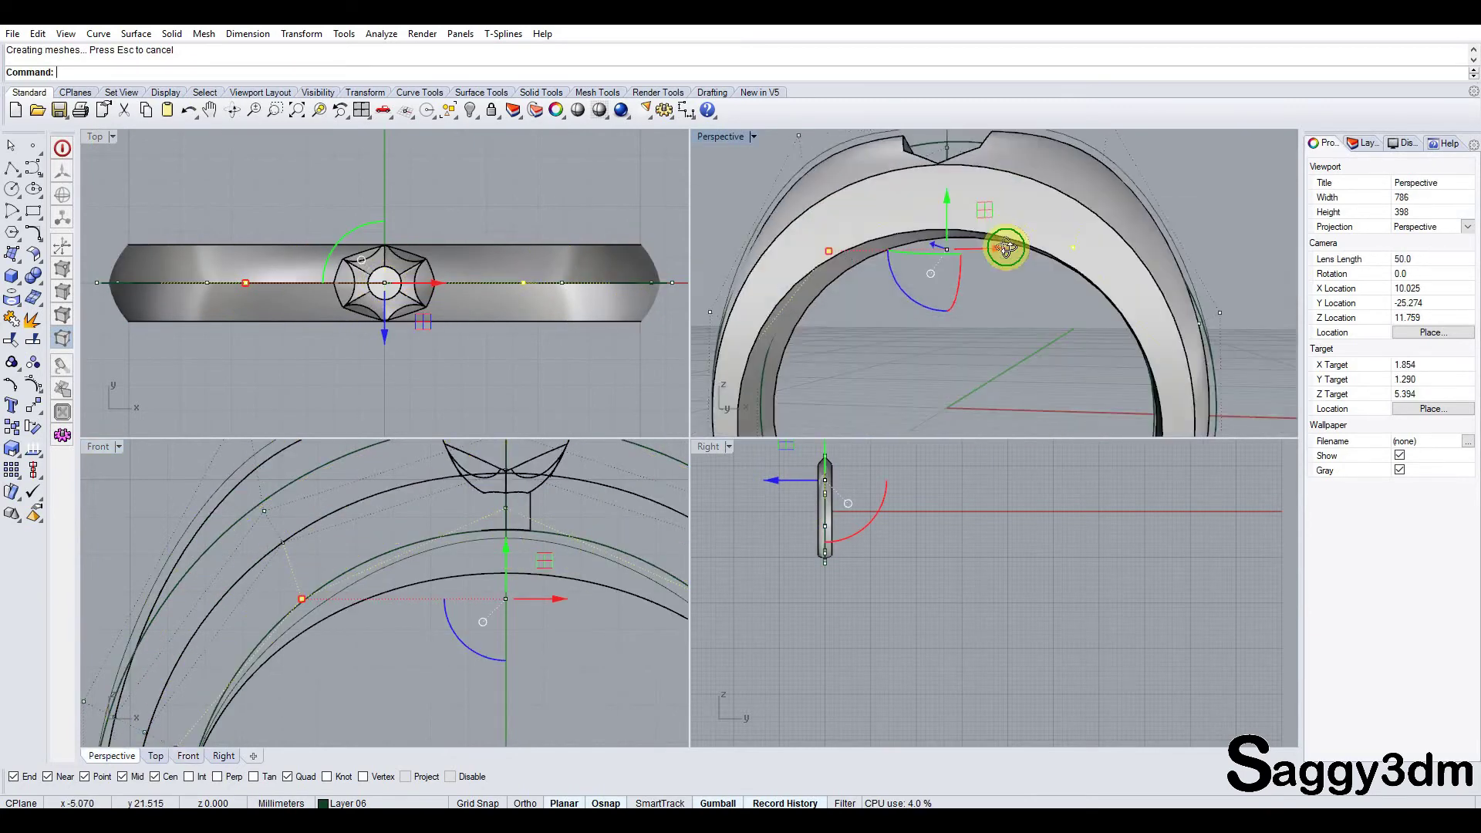
pyautogui.moveTo(994, 288); pyautogui.dragTo(1010, 205, button='right')
pyautogui.scroll(-3, 452, 600)
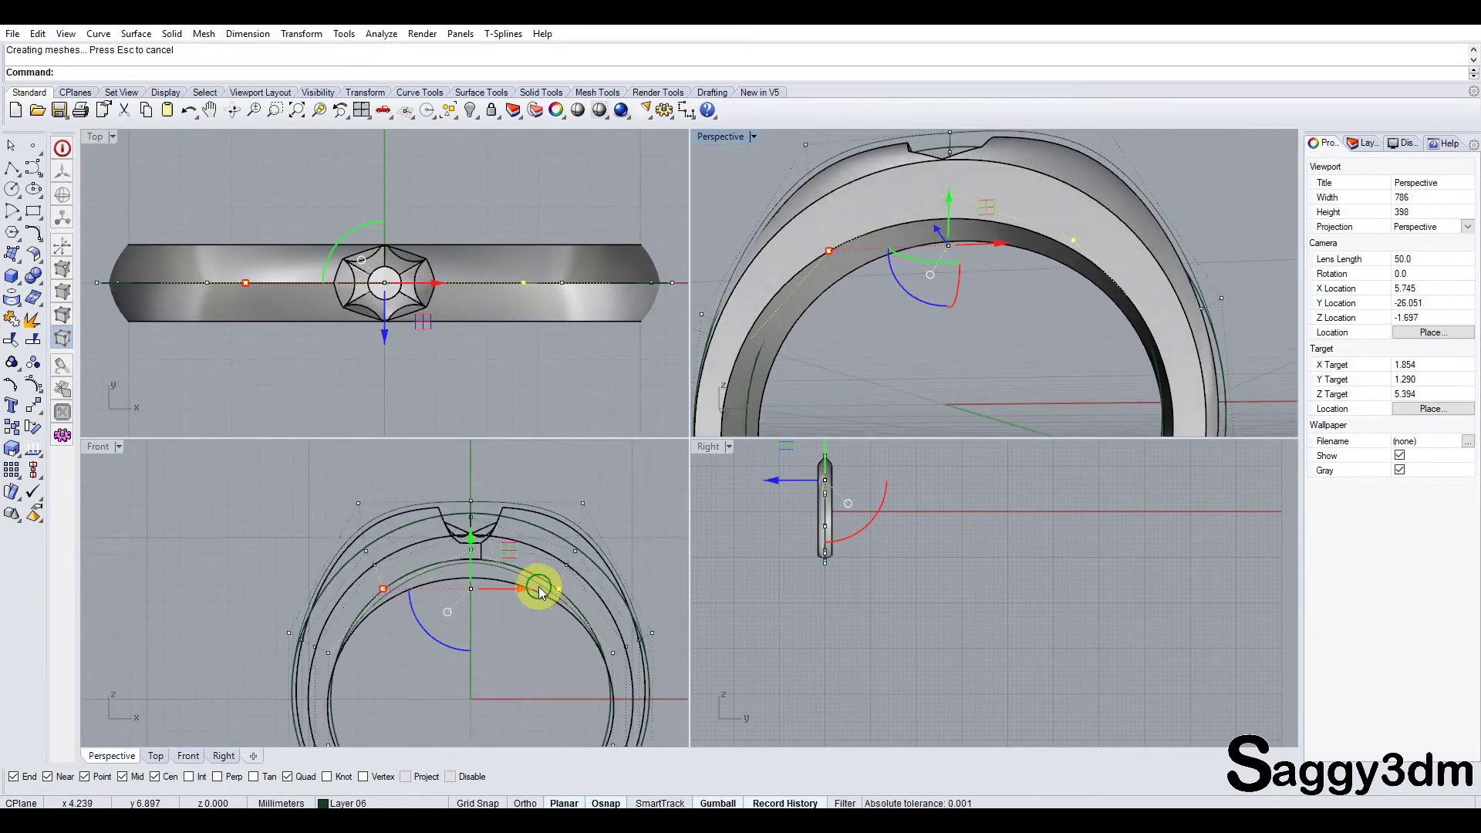
pyautogui.scroll(3, 525, 586)
pyautogui.press('Escape')
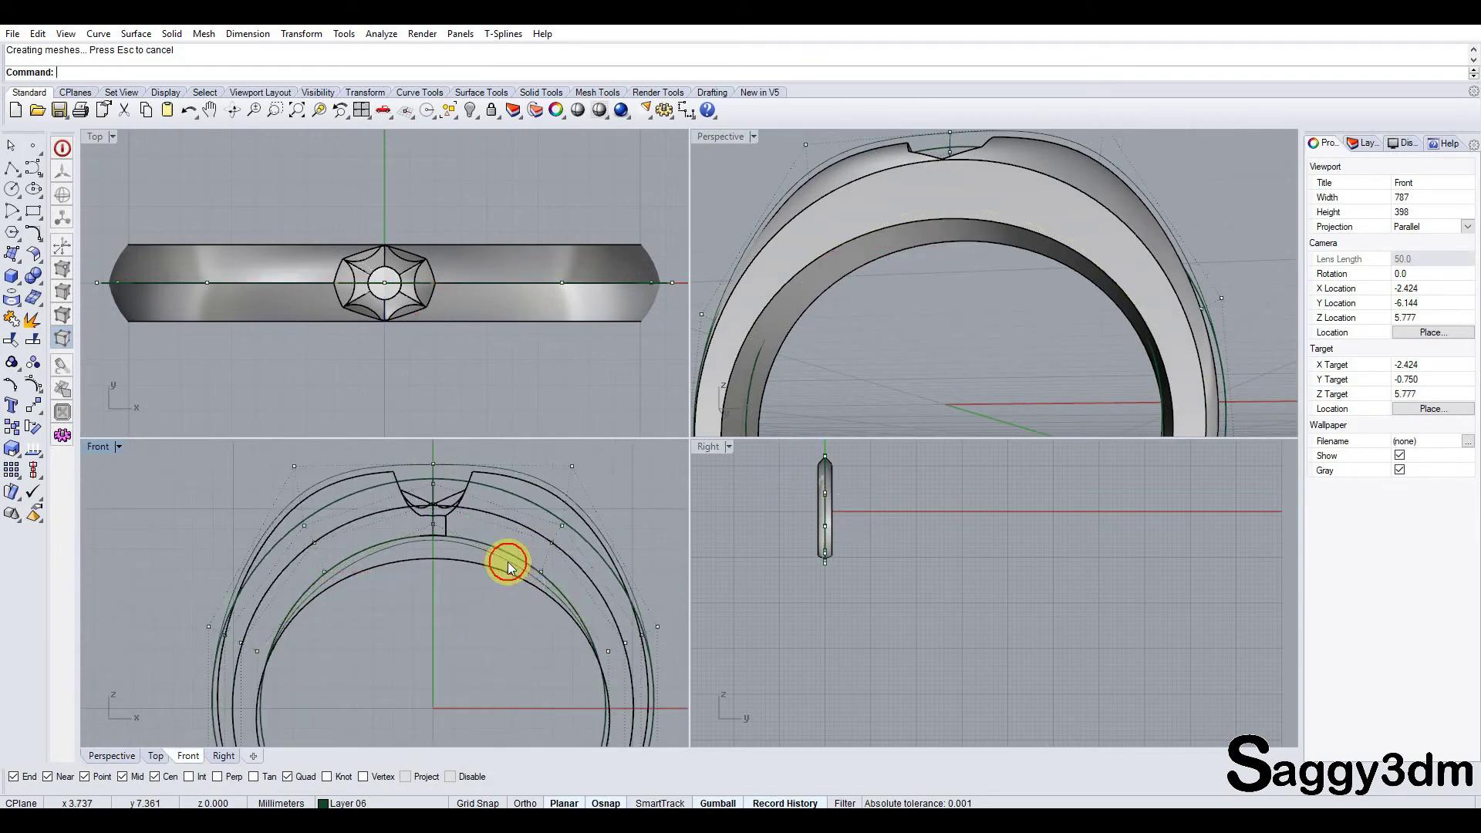
pyautogui.click(509, 569)
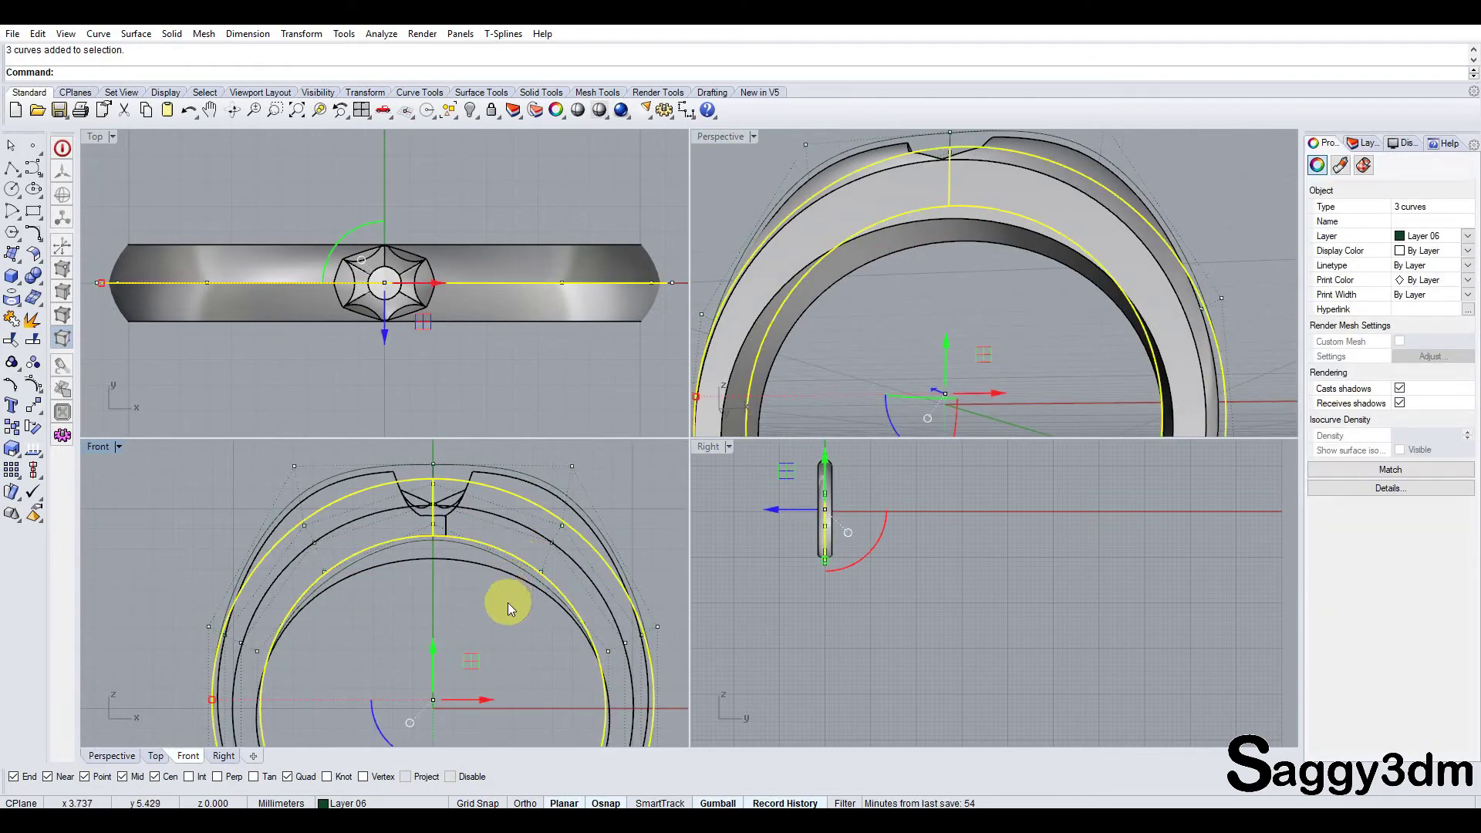
# Step: Window-select the three top cage points in Front and drag them upward to raise the top
pyautogui.press('Escape')
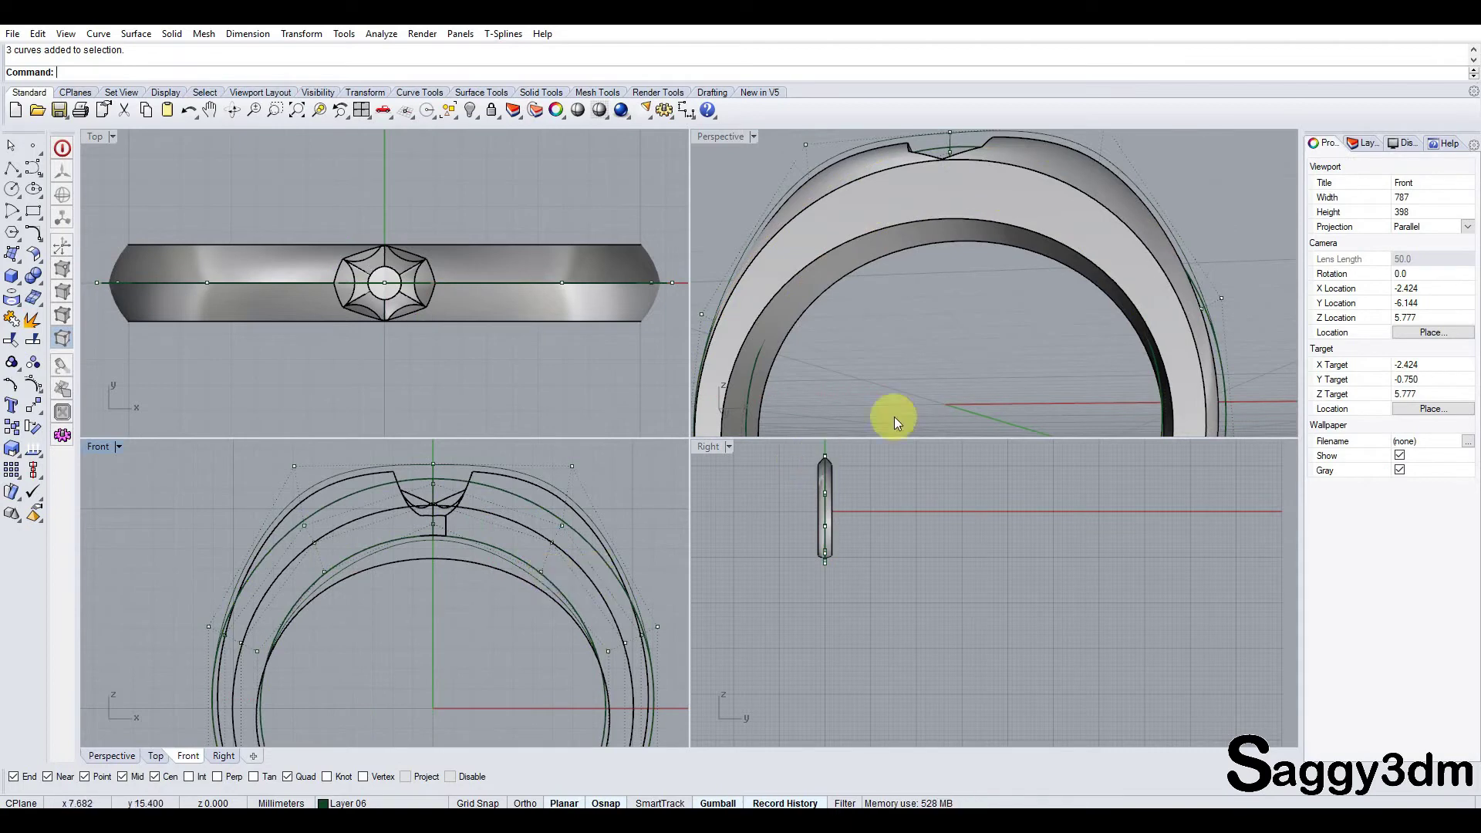
pyautogui.moveTo(936, 292); pyautogui.dragTo(977, 297, button='right')
pyautogui.scroll(-5, 418, 502)
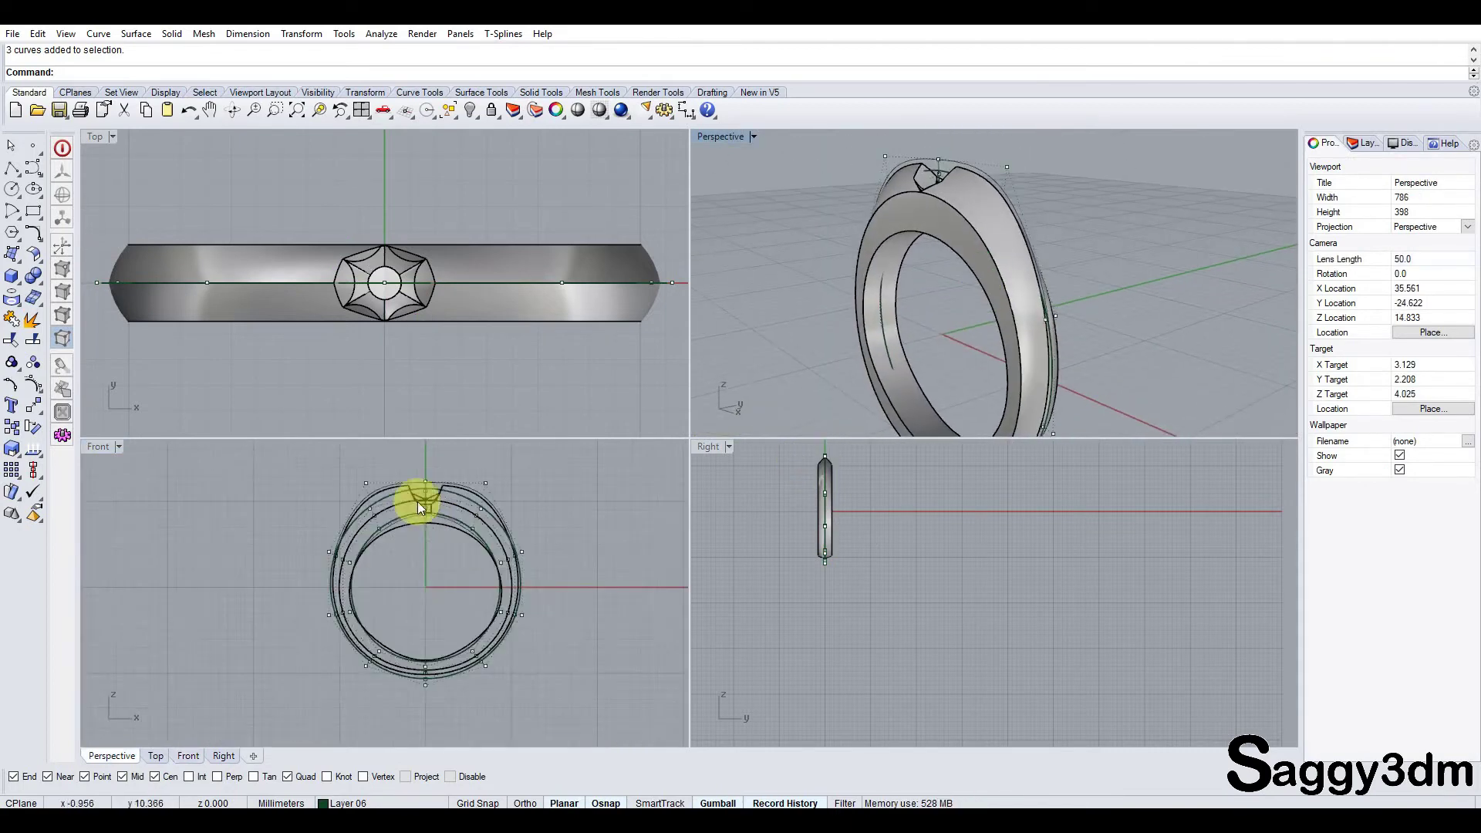
pyautogui.scroll(4, 344, 480)
pyautogui.moveTo(344, 480); pyautogui.dragTo(308, 541, button='right')
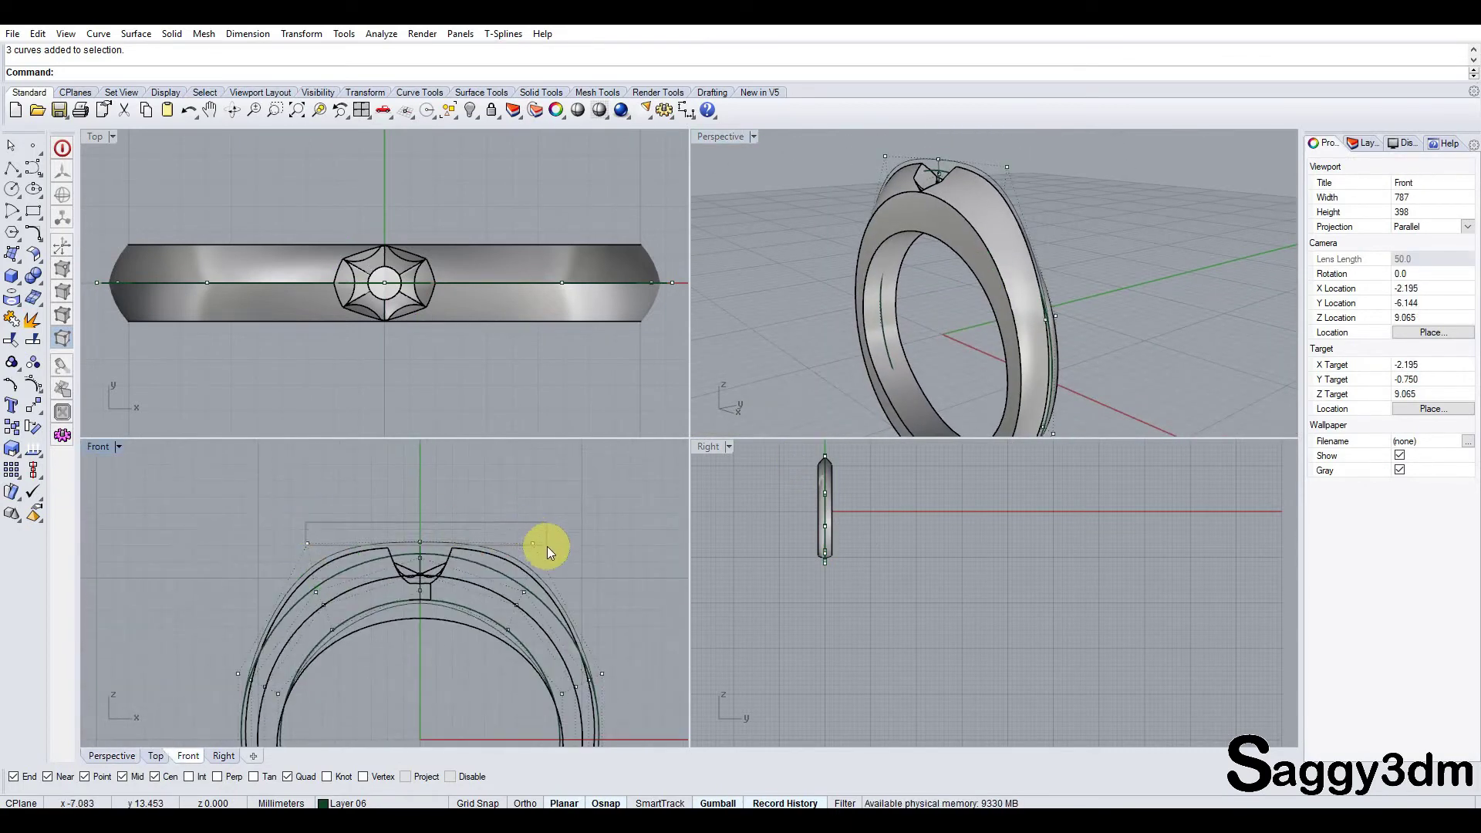
pyautogui.moveTo(500, 530); pyautogui.dragTo(548, 548)
pyautogui.moveTo(415, 545); pyautogui.dragTo(427, 578, button='right')
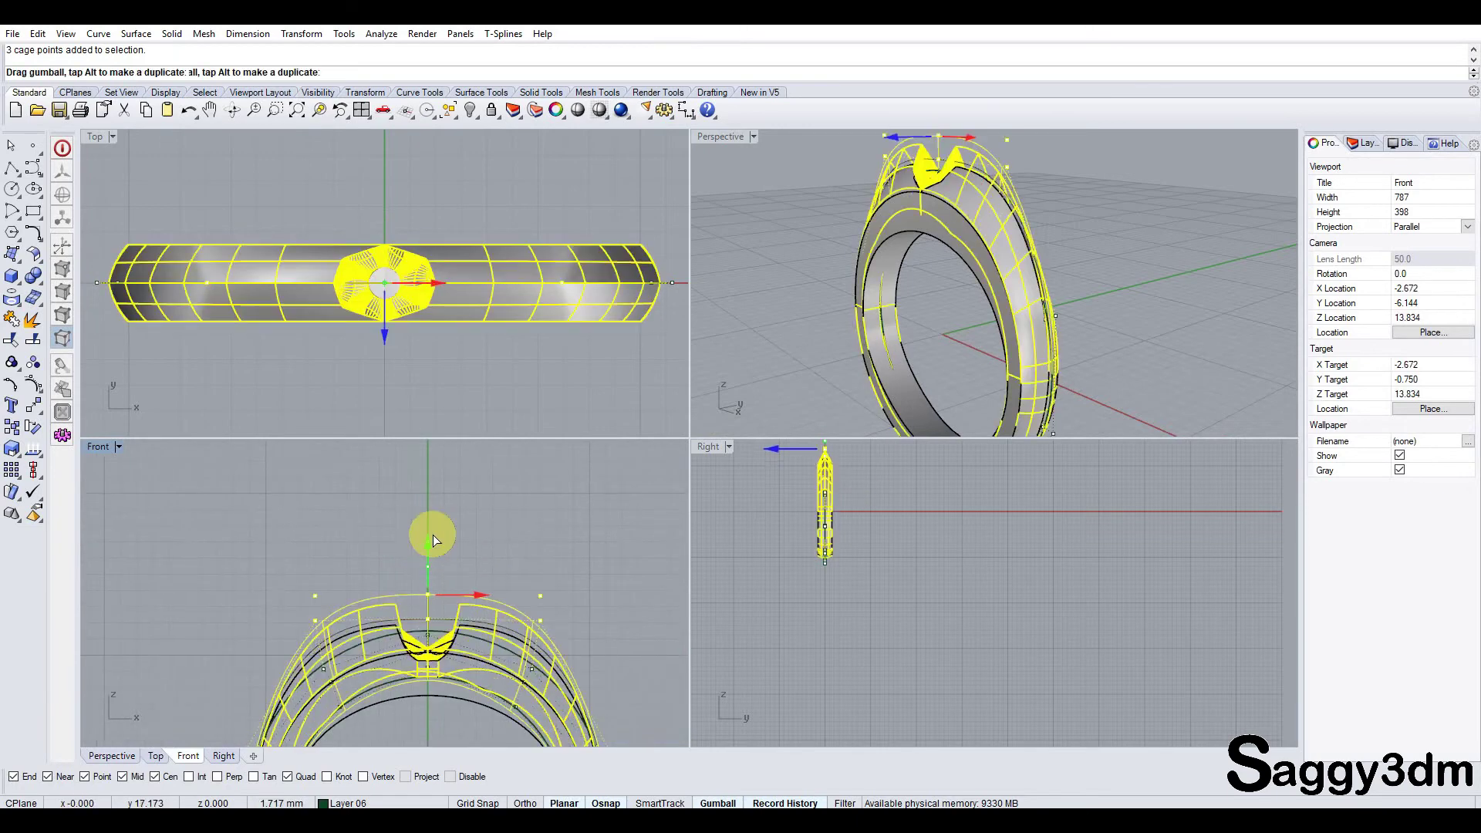
pyautogui.moveTo(427, 579); pyautogui.dragTo(432, 514)
pyautogui.moveTo(970, 223)
pyautogui.mouseDown(button='right')
pyautogui.moveTo(983, 246)
pyautogui.moveTo(992, 209)
pyautogui.moveTo(910, 239)
pyautogui.moveTo(1019, 253)
pyautogui.mouseUp(button='right')
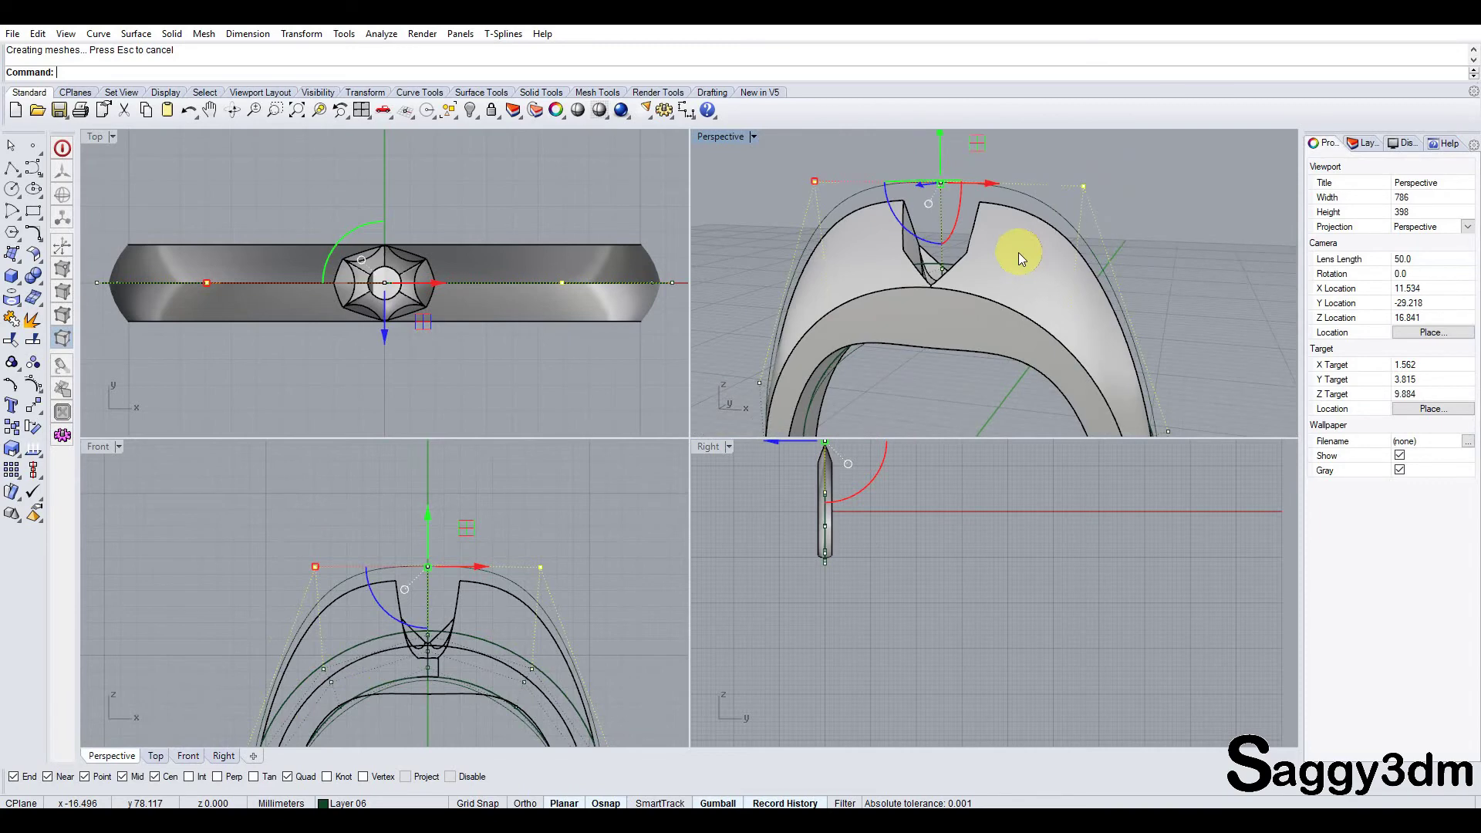
pyautogui.doubleClick(716, 138)
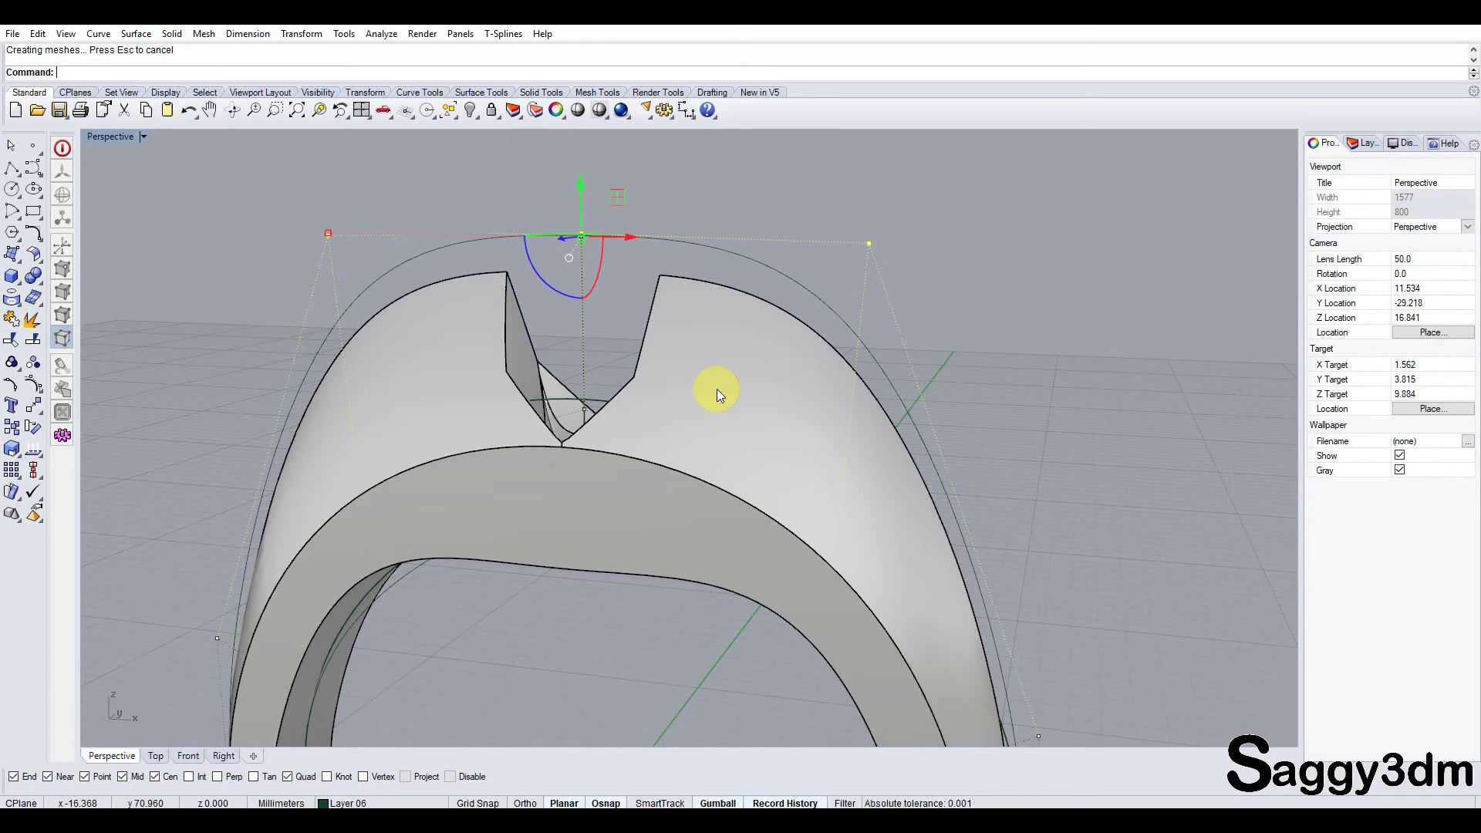
# Step: Return to the four-view layout and set the Front view to Shaded display
pyautogui.scroll(-3, 716, 389)
pyautogui.scroll(-3, 753, 485)
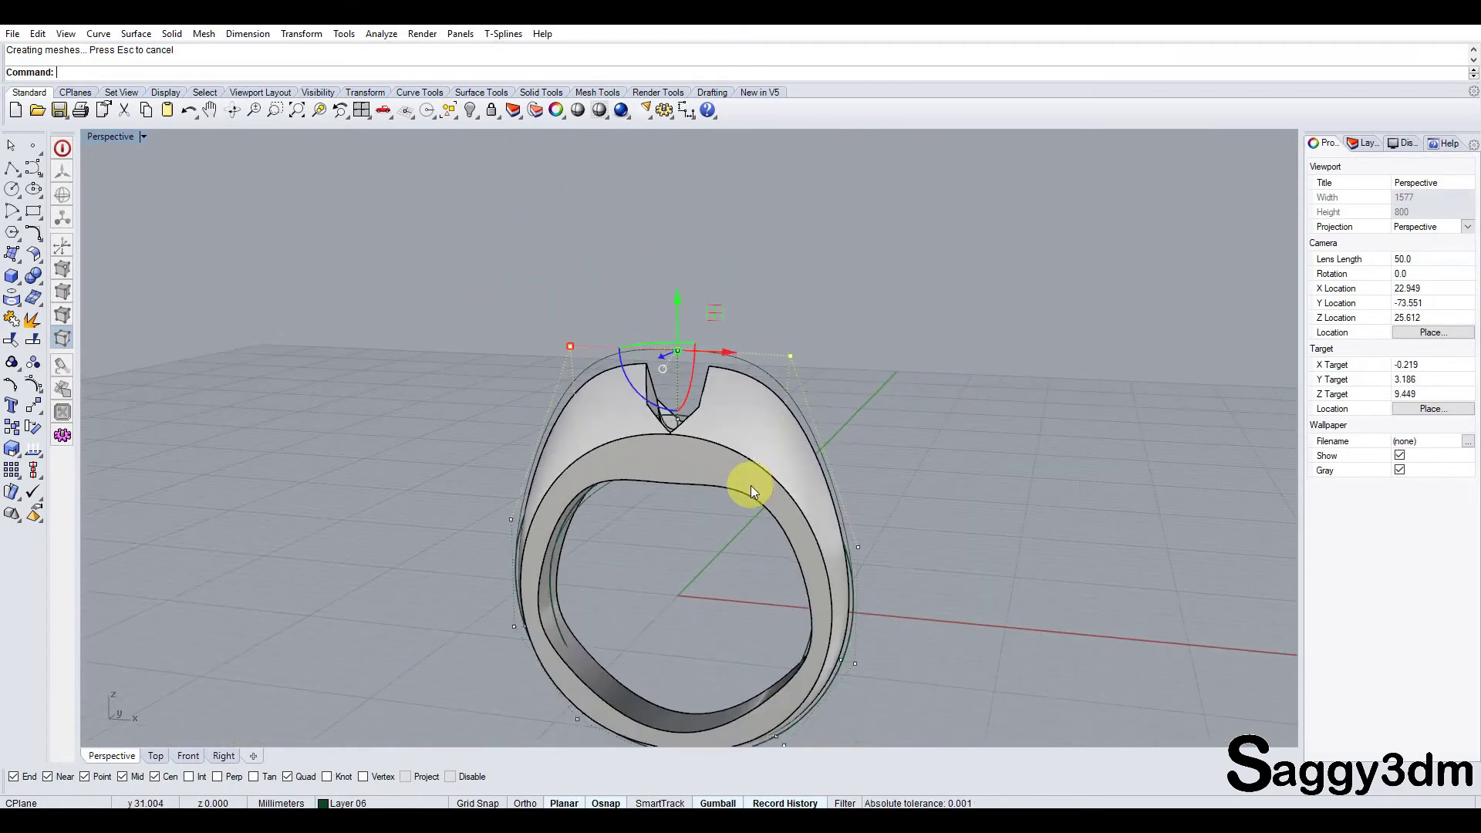
pyautogui.doubleClick(124, 136)
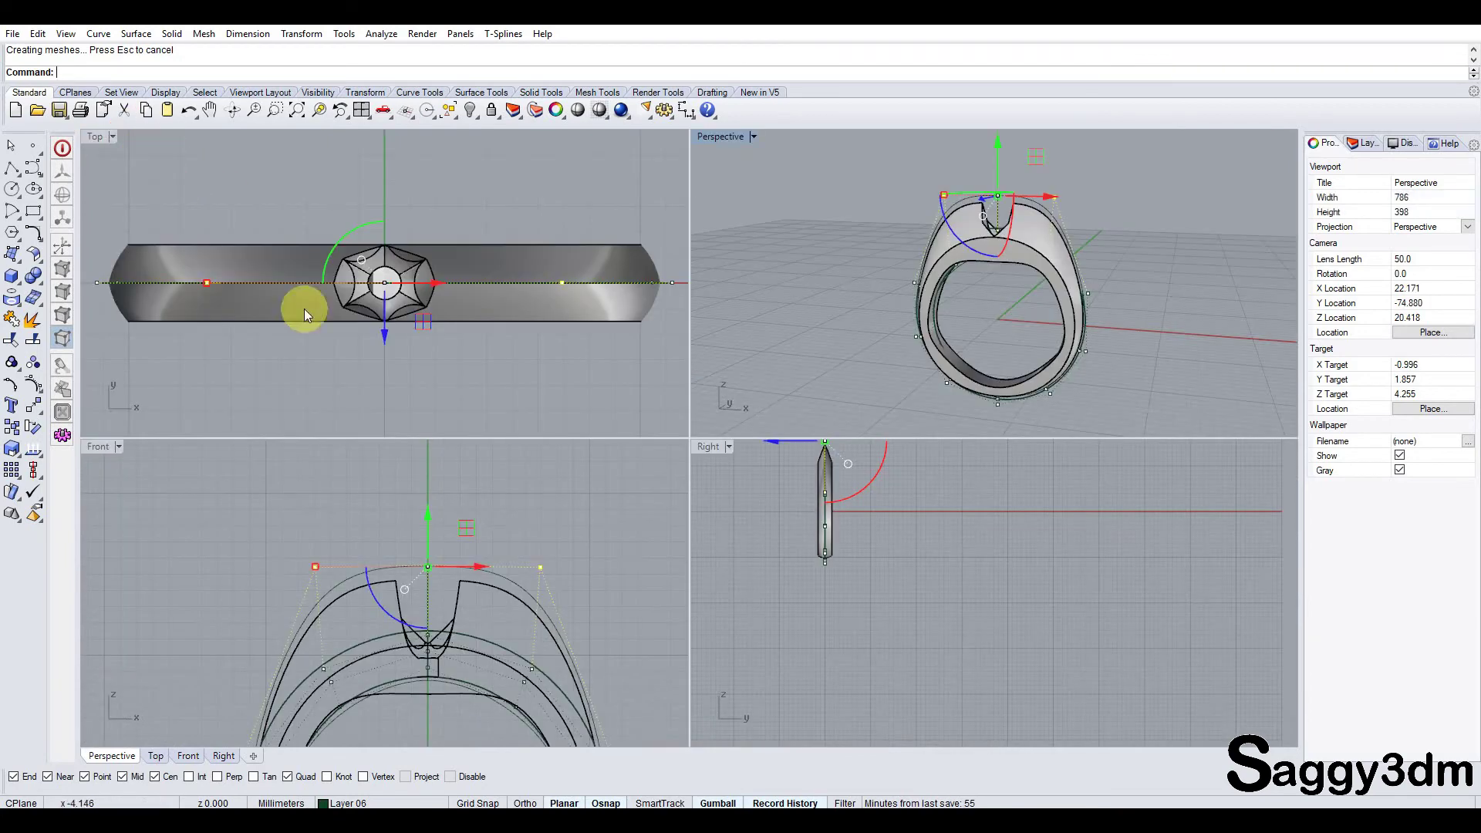
pyautogui.click(461, 565)
pyautogui.scroll(3, 1070, 236)
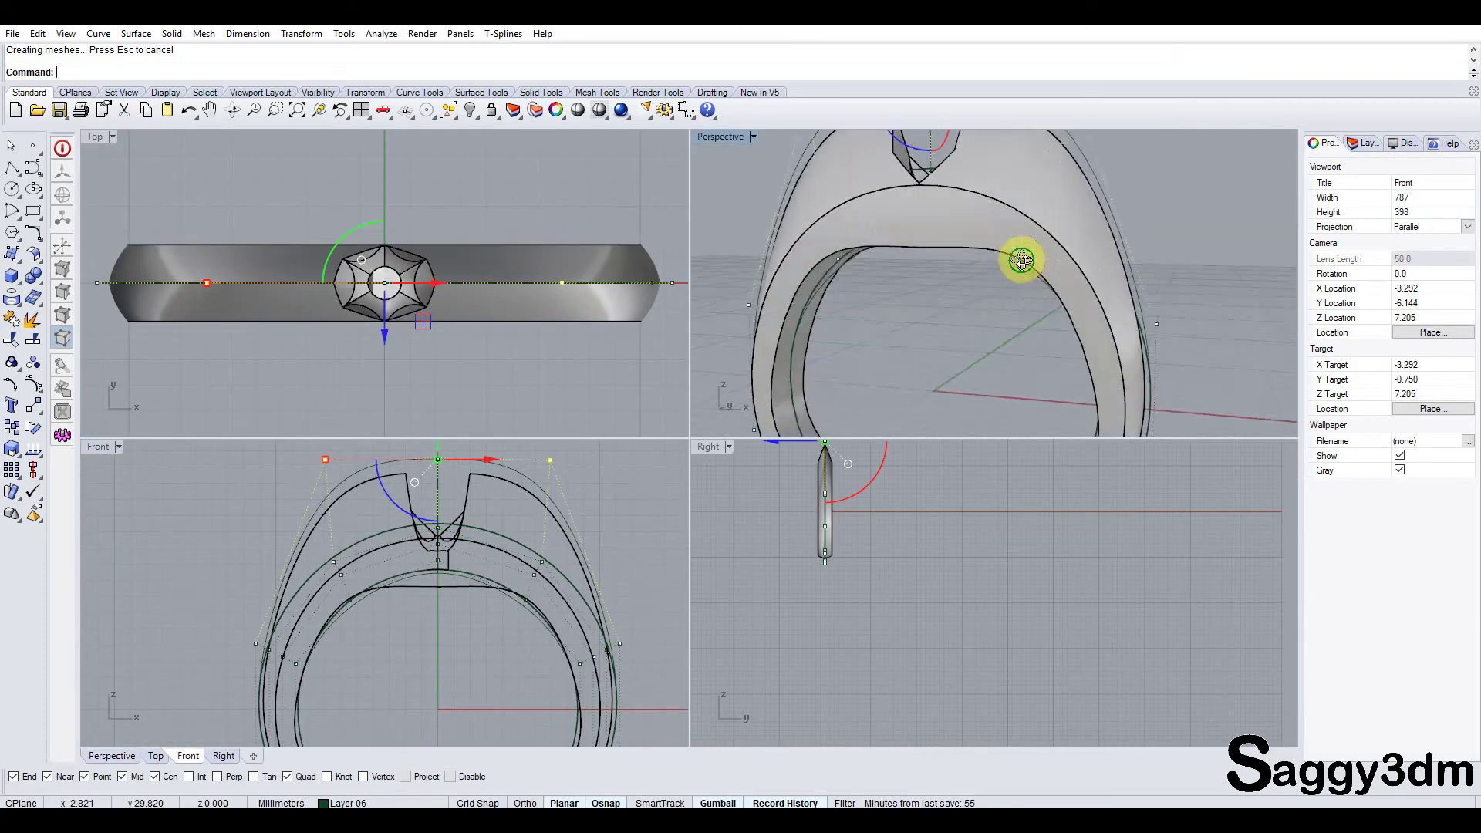
pyautogui.scroll(3, 1026, 255)
pyautogui.scroll(3, 432, 582)
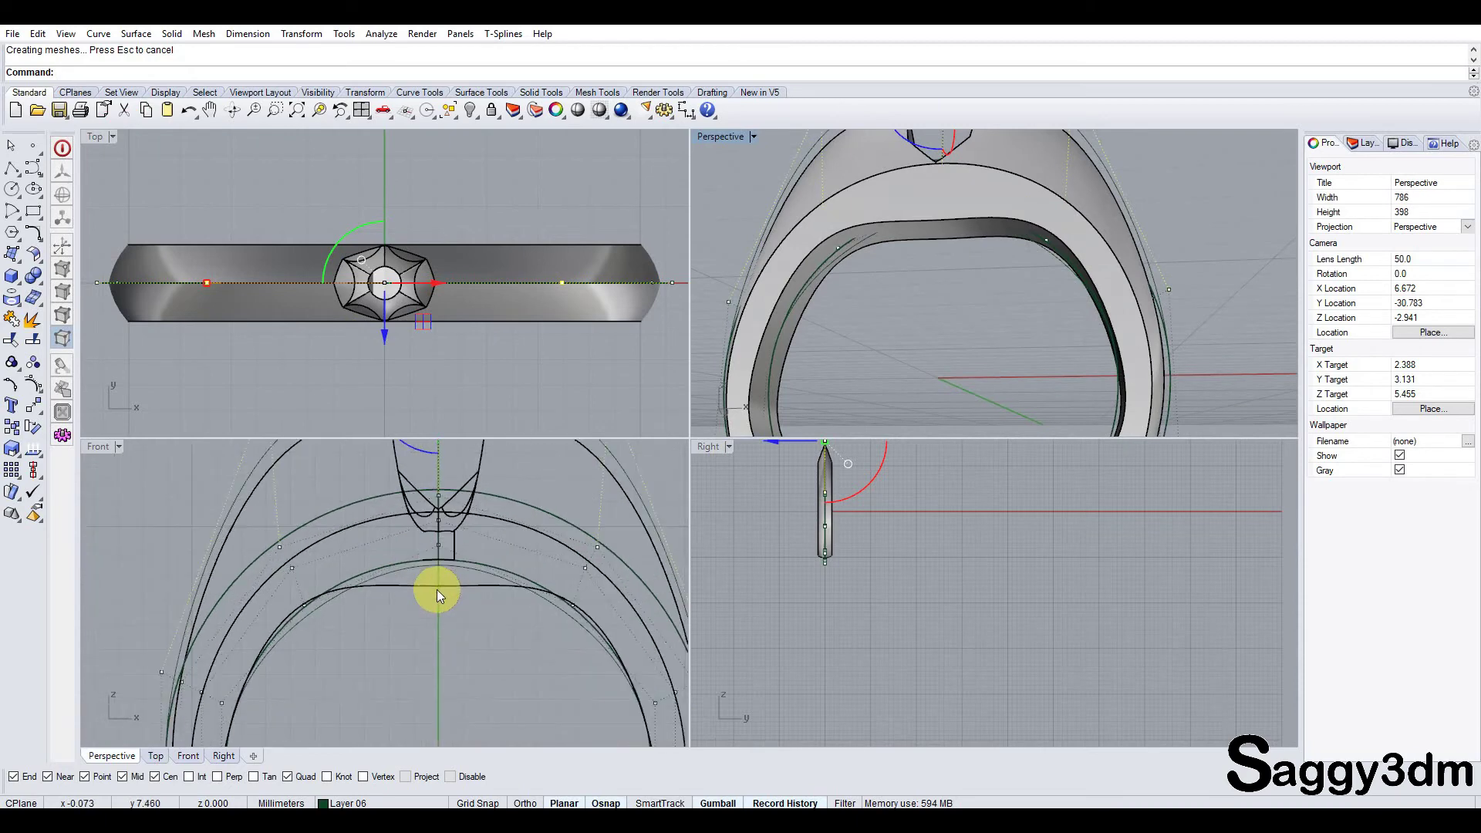
pyautogui.click(100, 450)
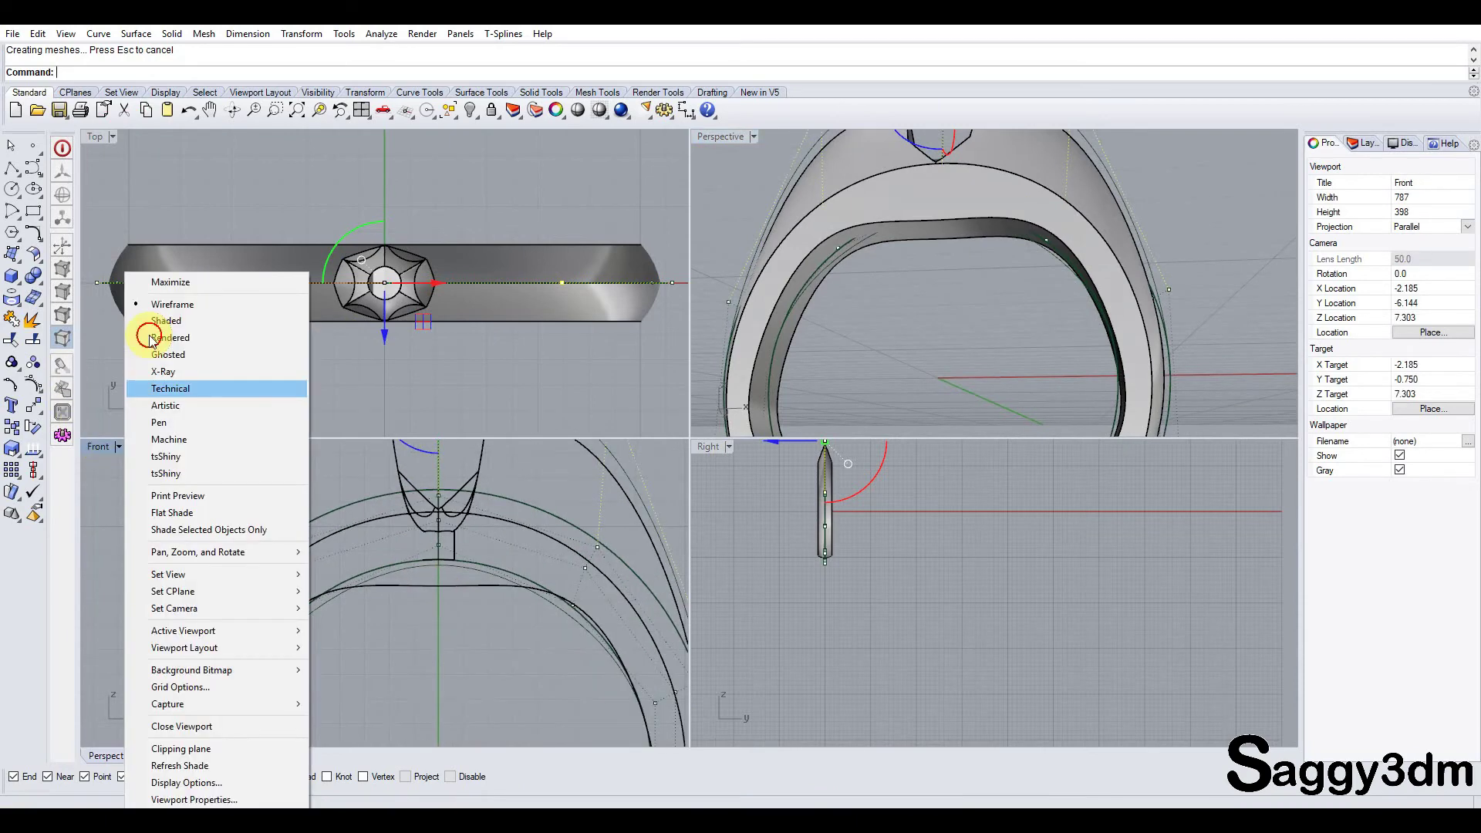
pyautogui.click(205, 320)
# Step: Centre the ring in the Front view and select its three ring curves
pyautogui.moveTo(460, 572); pyautogui.dragTo(507, 589, button='right')
pyautogui.scroll(-5, 502, 614)
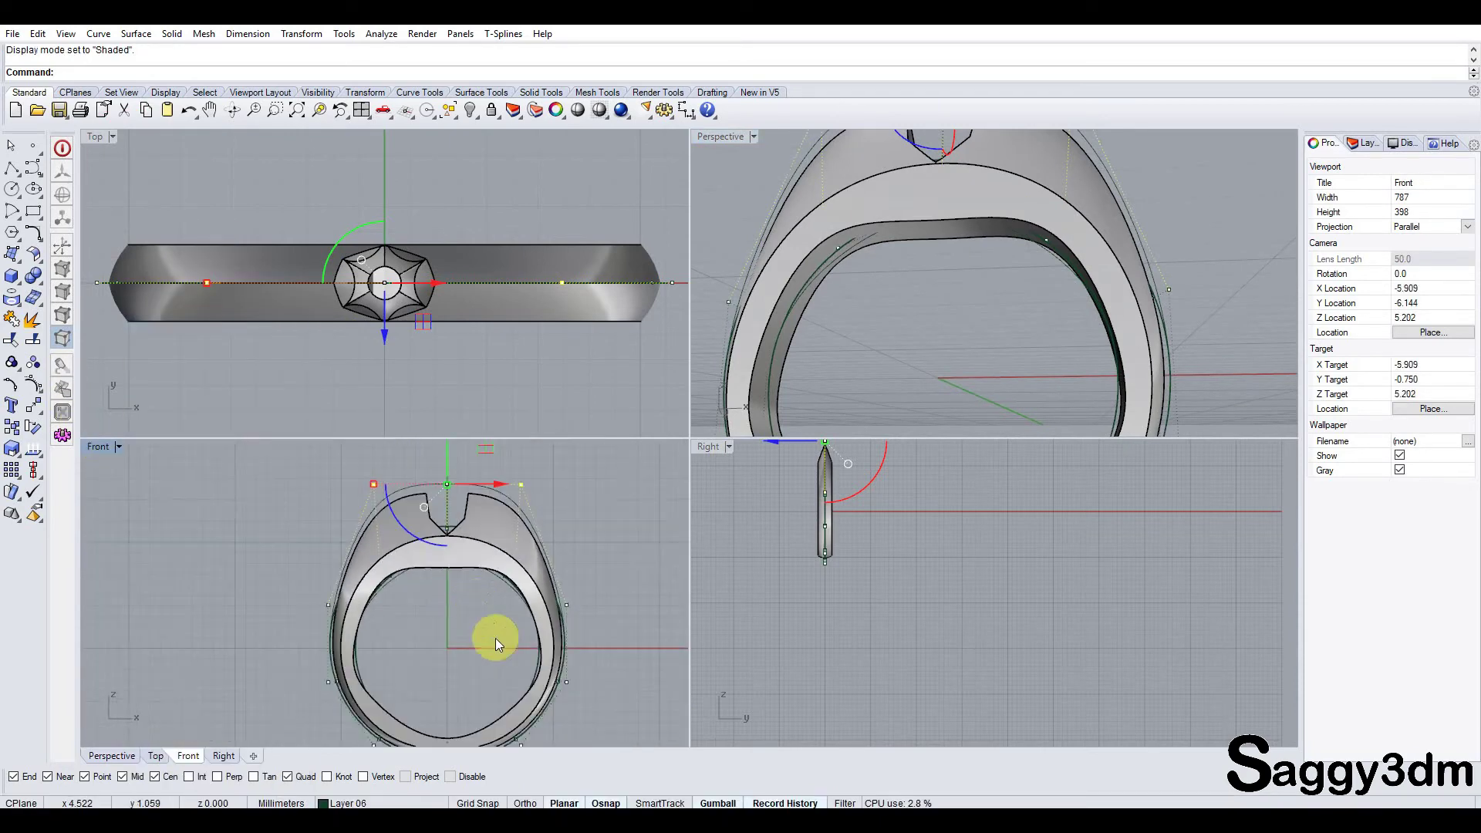
pyautogui.scroll(3, 367, 608)
pyautogui.click(402, 585)
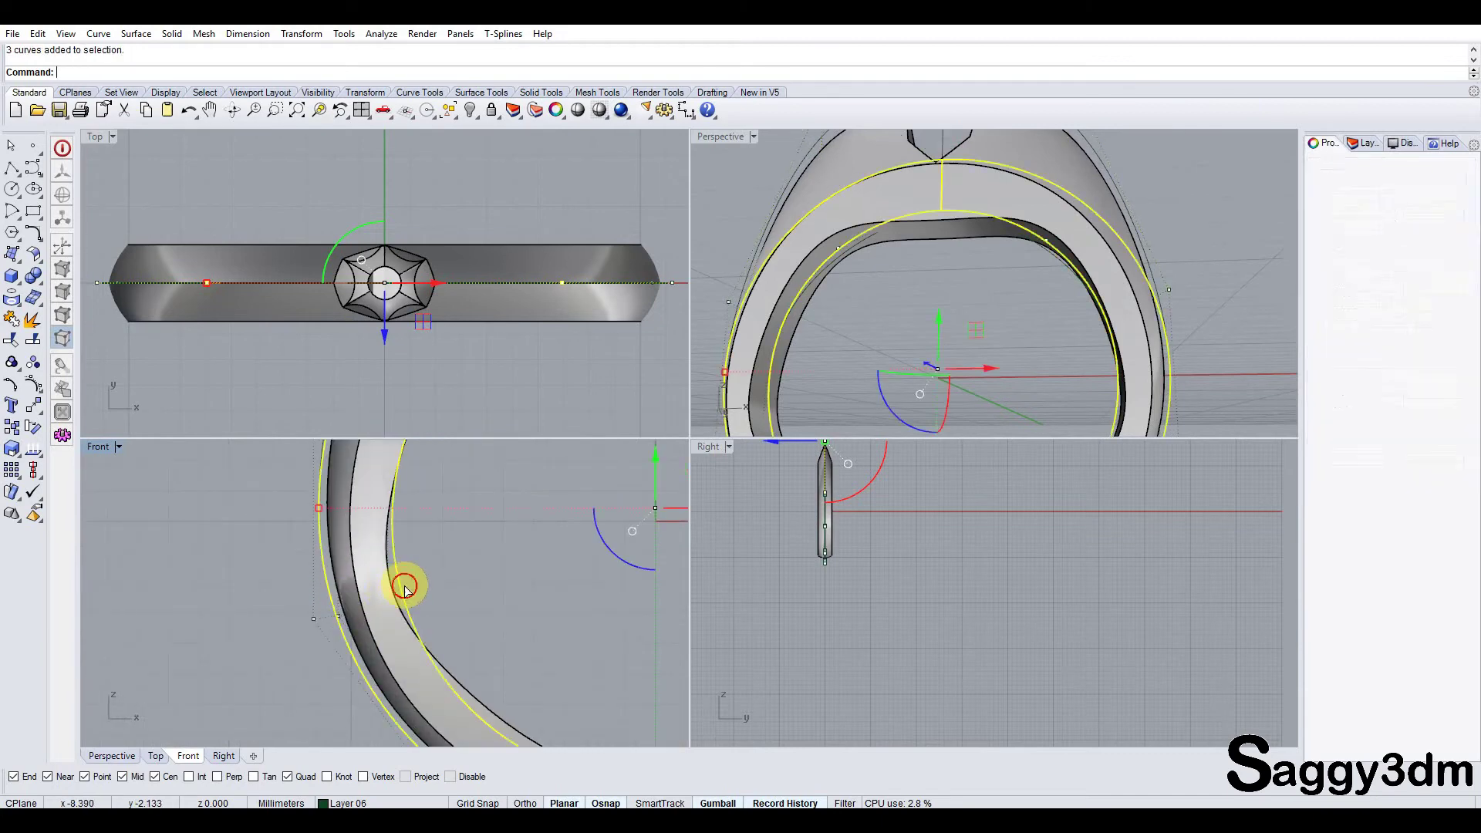
pyautogui.scroll(3, 387, 618)
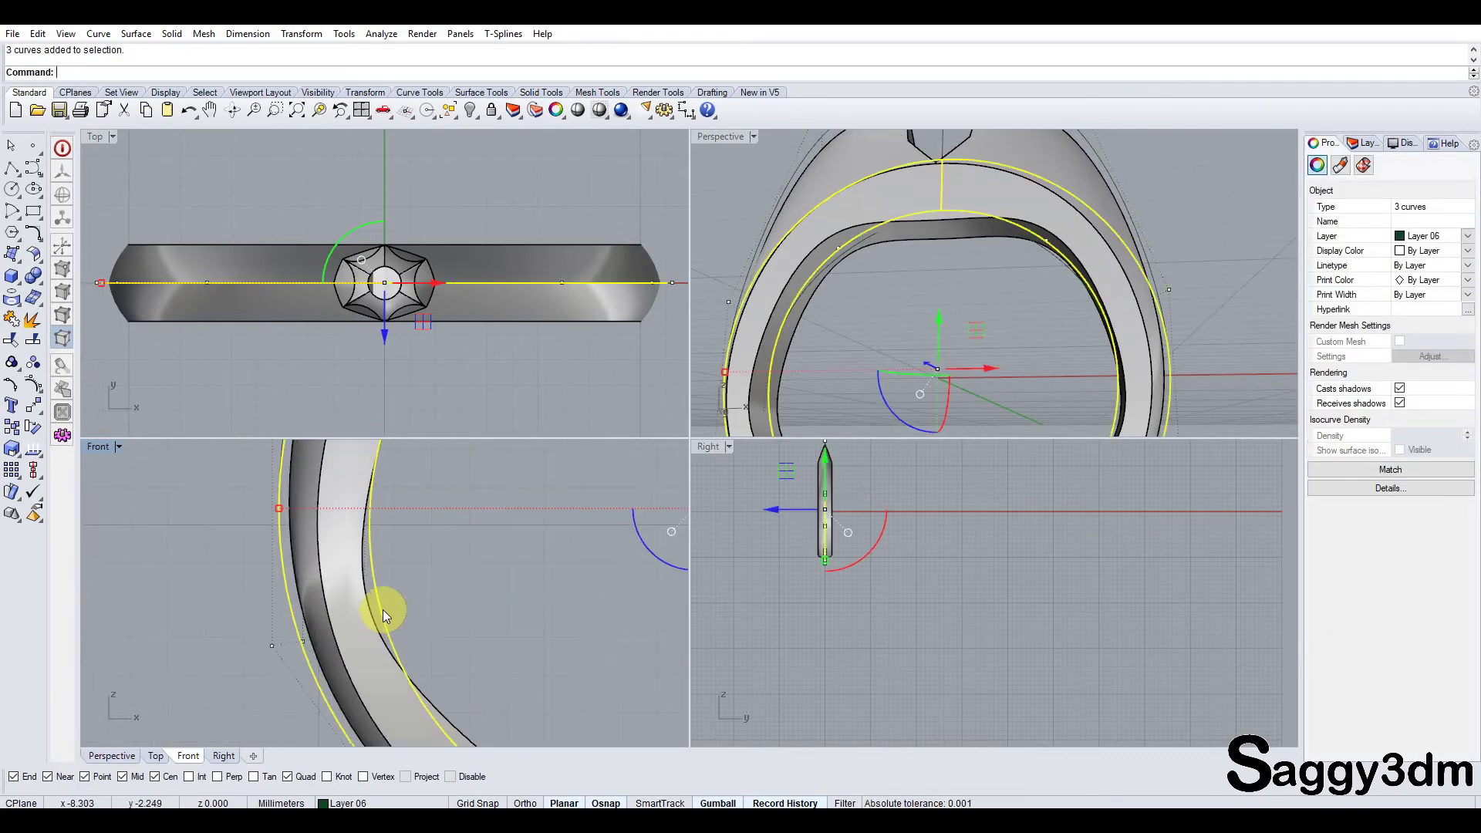
pyautogui.scroll(2, 383, 610)
# Step: Push the lower-left side cage points as a trial reshape, then undo it
pyautogui.moveTo(512, 655)
pyautogui.mouseDown()
pyautogui.moveTo(261, 621)
pyautogui.moveTo(397, 683)
pyautogui.mouseUp()
pyautogui.scroll(-3, 291, 602)
pyautogui.scroll(3, 301, 605)
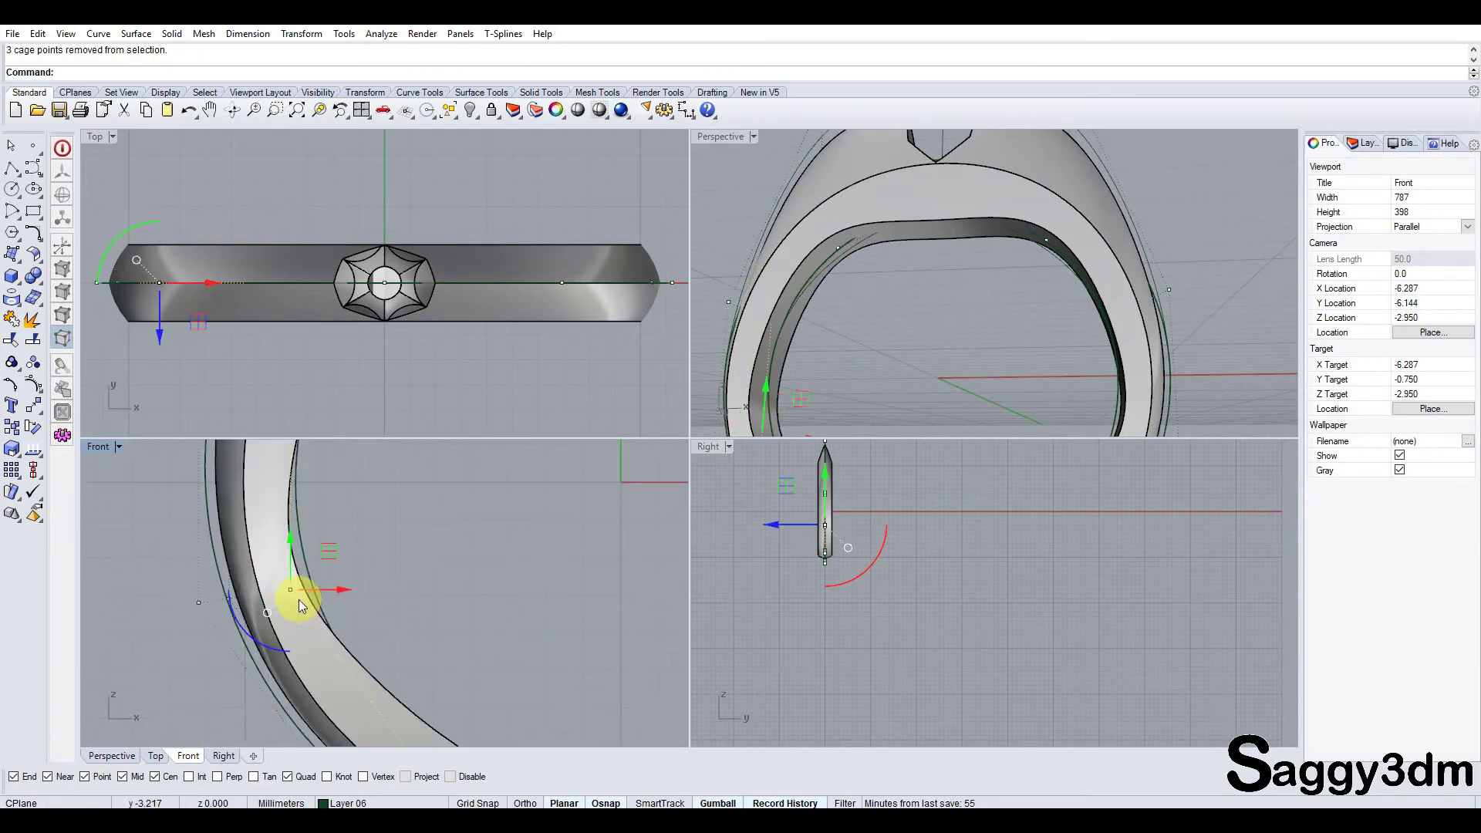
pyautogui.moveTo(317, 613)
pyautogui.keyDown('shift'); pyautogui.mouseDown()
pyautogui.moveTo(181, 579)
pyautogui.moveTo(271, 637)
pyautogui.mouseUp(); pyautogui.keyUp('shift')
pyautogui.scroll(-3, 614, 608)
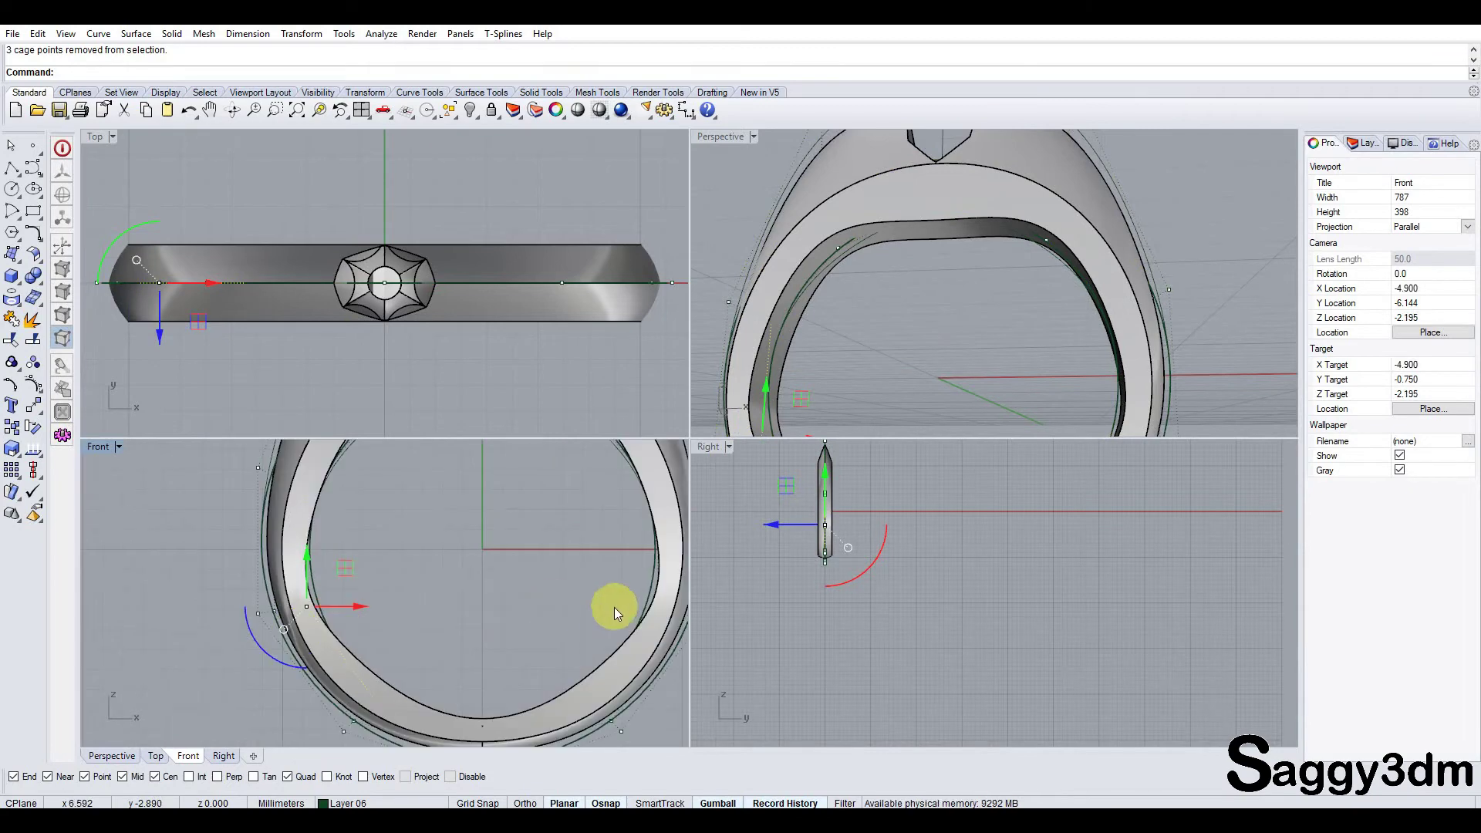
pyautogui.scroll(3, 344, 603)
pyautogui.moveTo(335, 568); pyautogui.dragTo(351, 577)
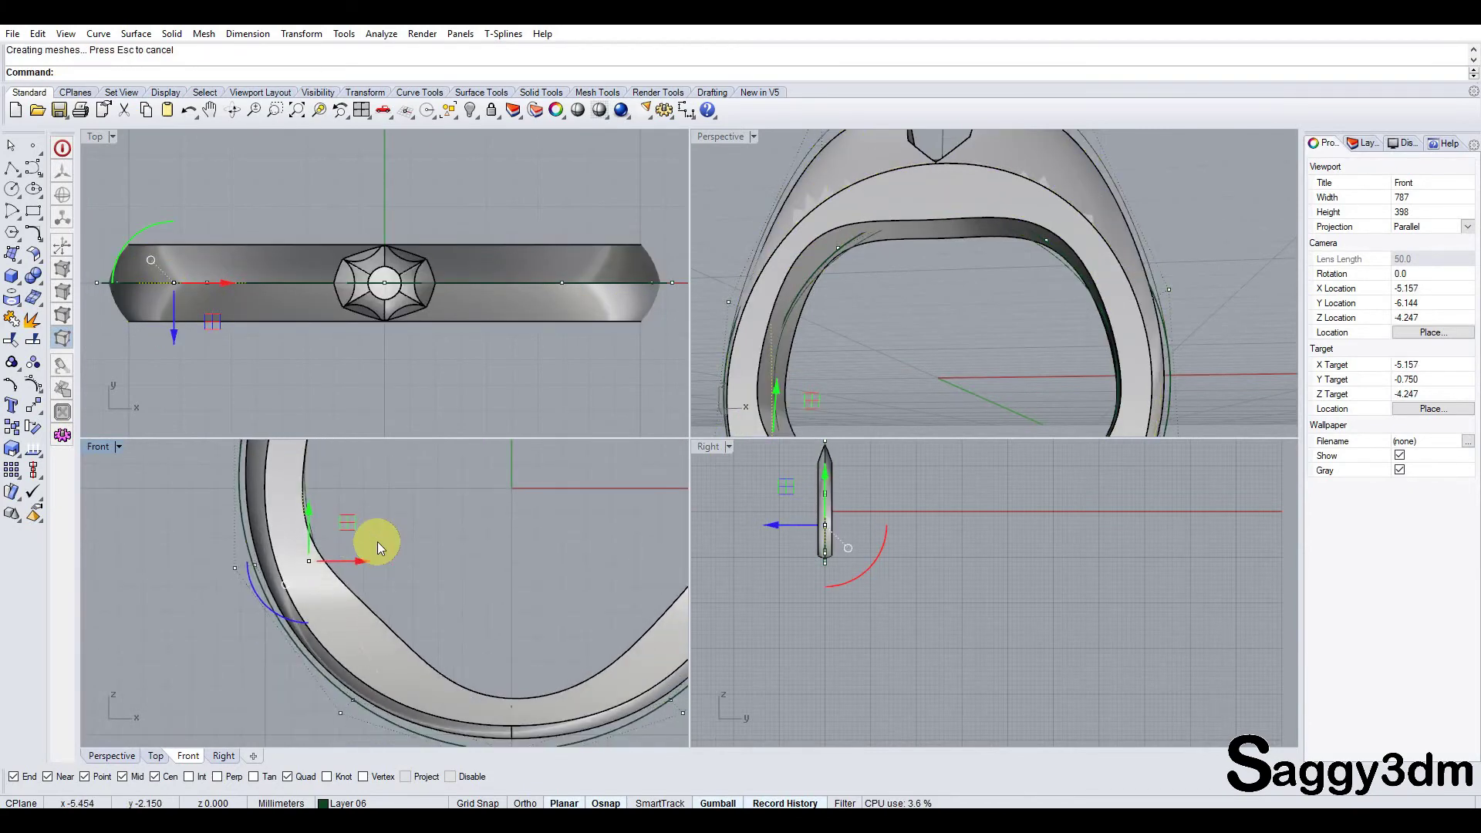
pyautogui.hotkey('ctrl', 'z')
pyautogui.scroll(-3, 363, 705)
pyautogui.click(936, 362)
pyautogui.press('Home')
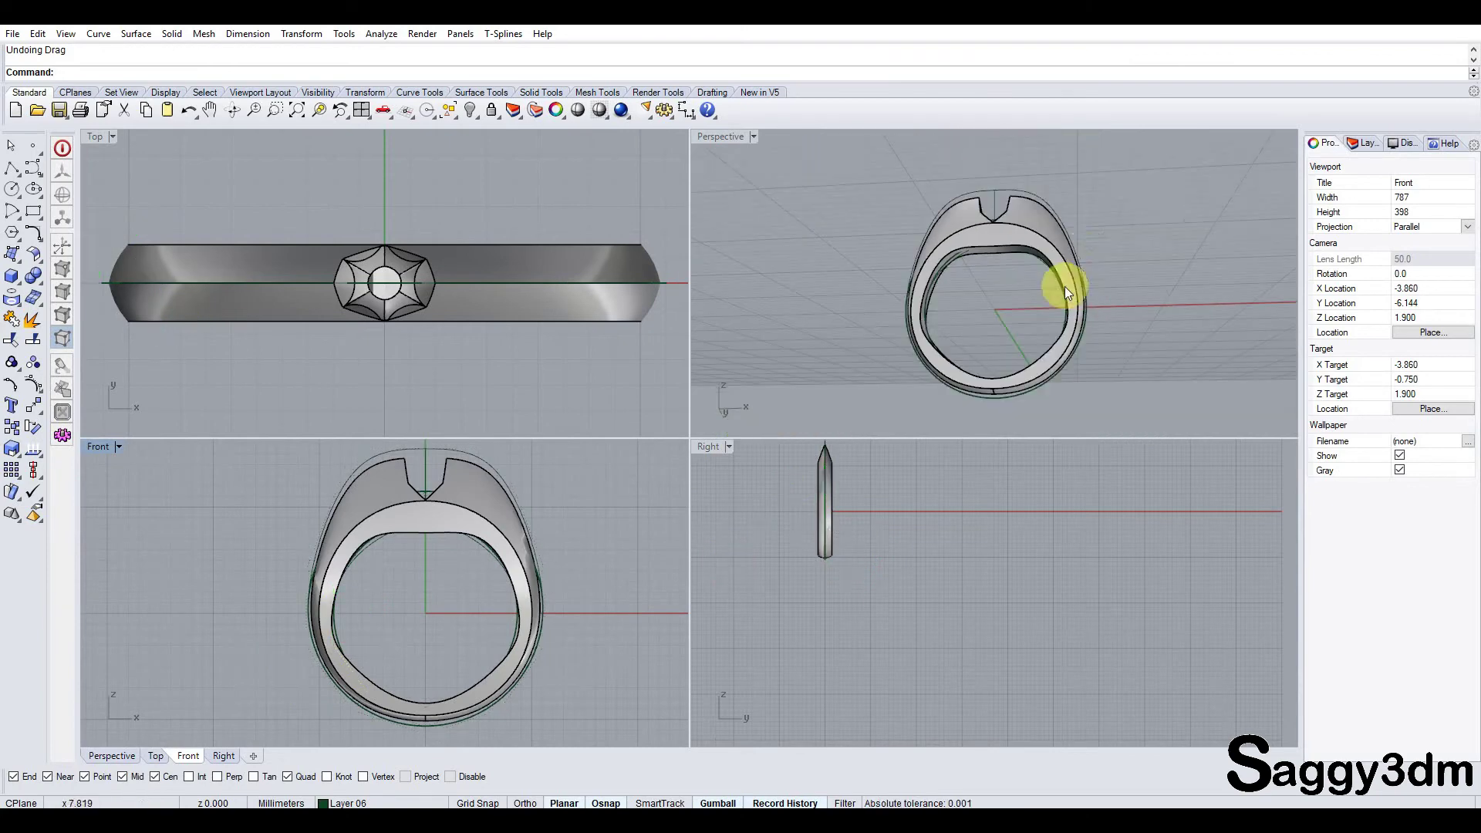
pyautogui.press('Home')
pyautogui.press('Home')
pyautogui.click(992, 206)
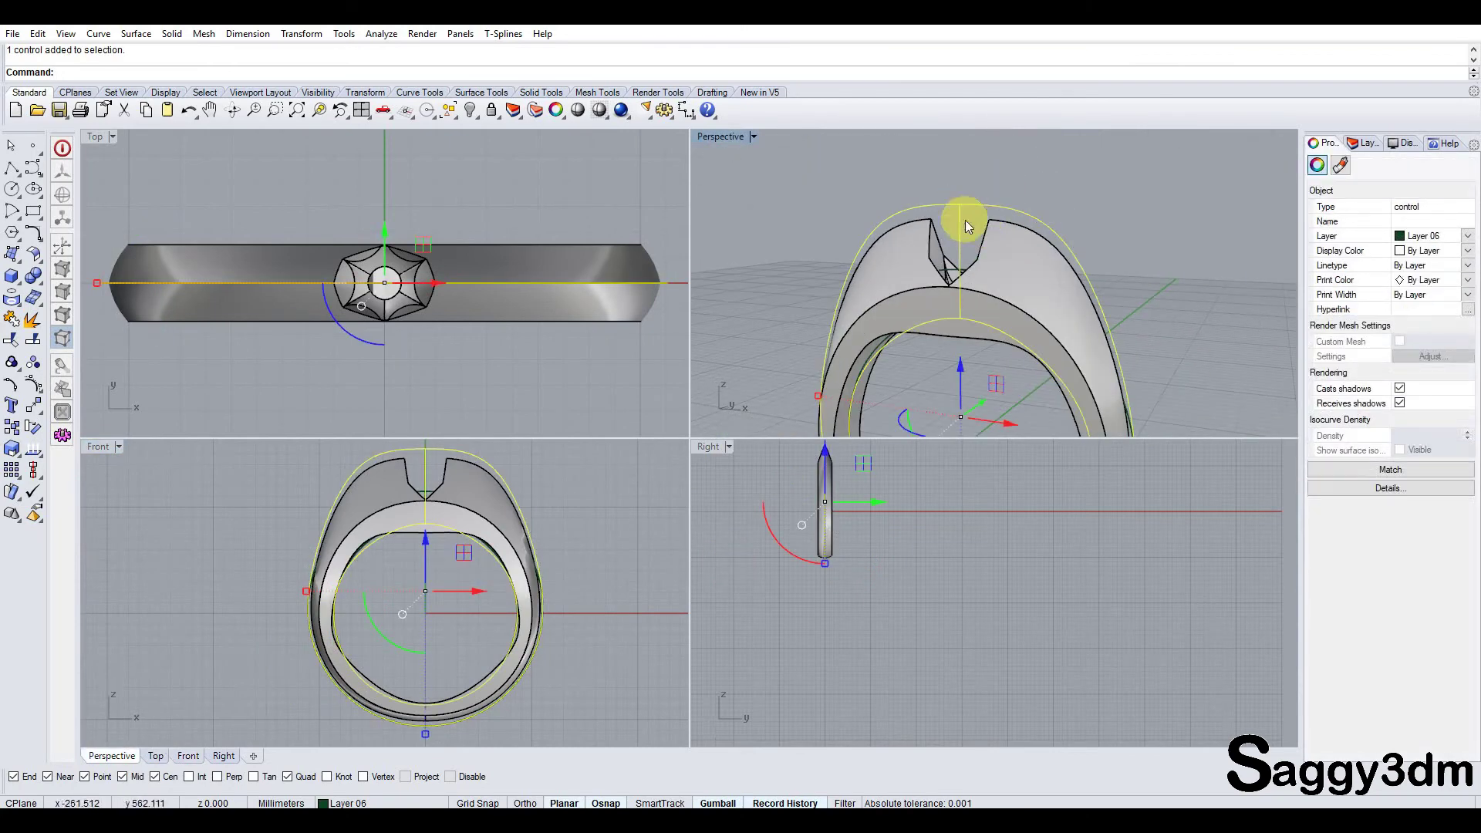
pyautogui.doubleClick(716, 137)
pyautogui.scroll(-3, 815, 438)
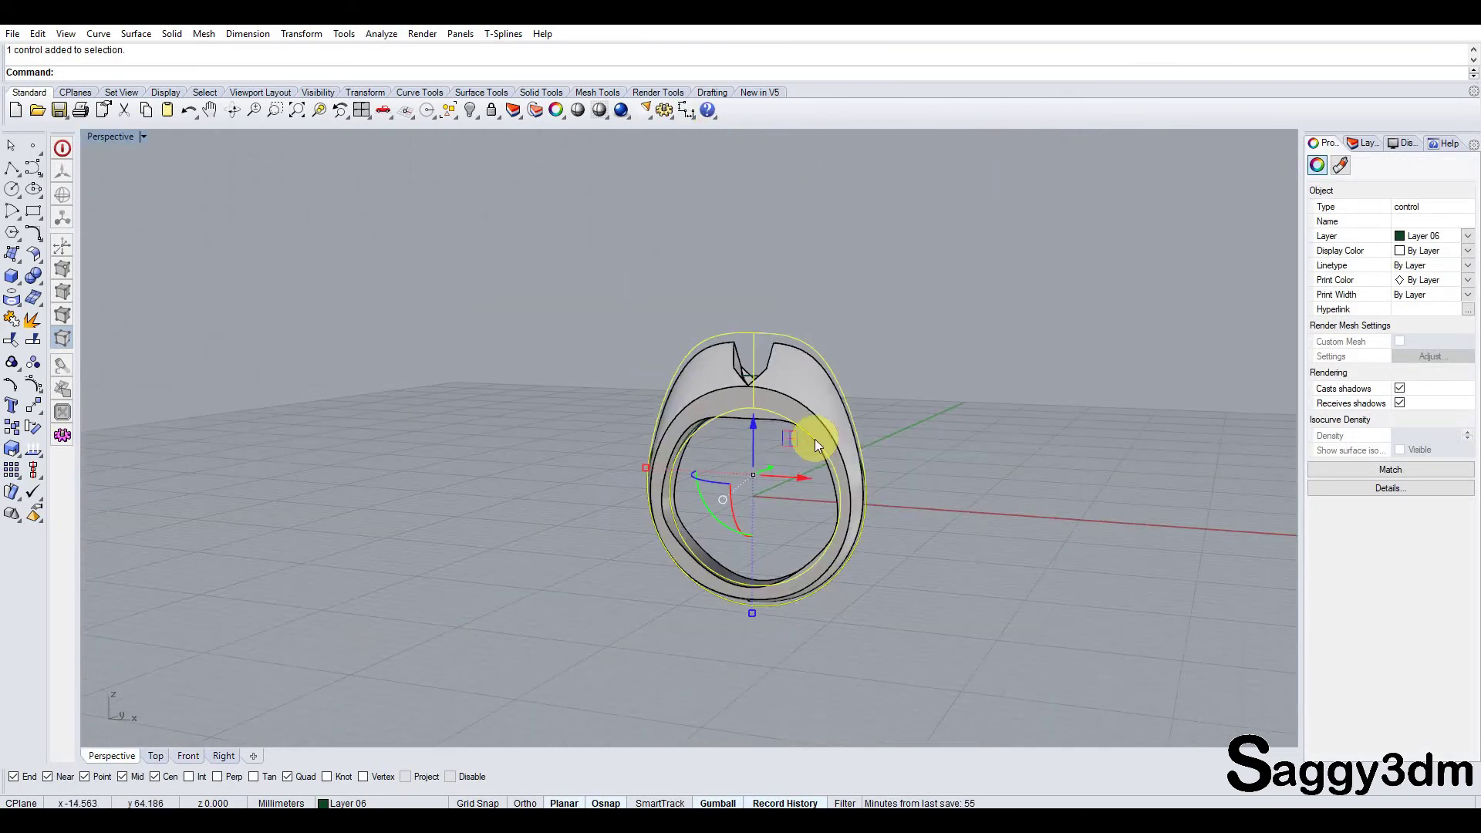
pyautogui.moveTo(815, 461)
pyautogui.keyDown('shift'); pyautogui.mouseDown(button='right')
pyautogui.moveTo(844, 387)
pyautogui.moveTo(761, 430)
pyautogui.moveTo(827, 370)
pyautogui.moveTo(811, 413)
pyautogui.moveTo(757, 463)
pyautogui.mouseUp(button='right'); pyautogui.keyUp('shift')
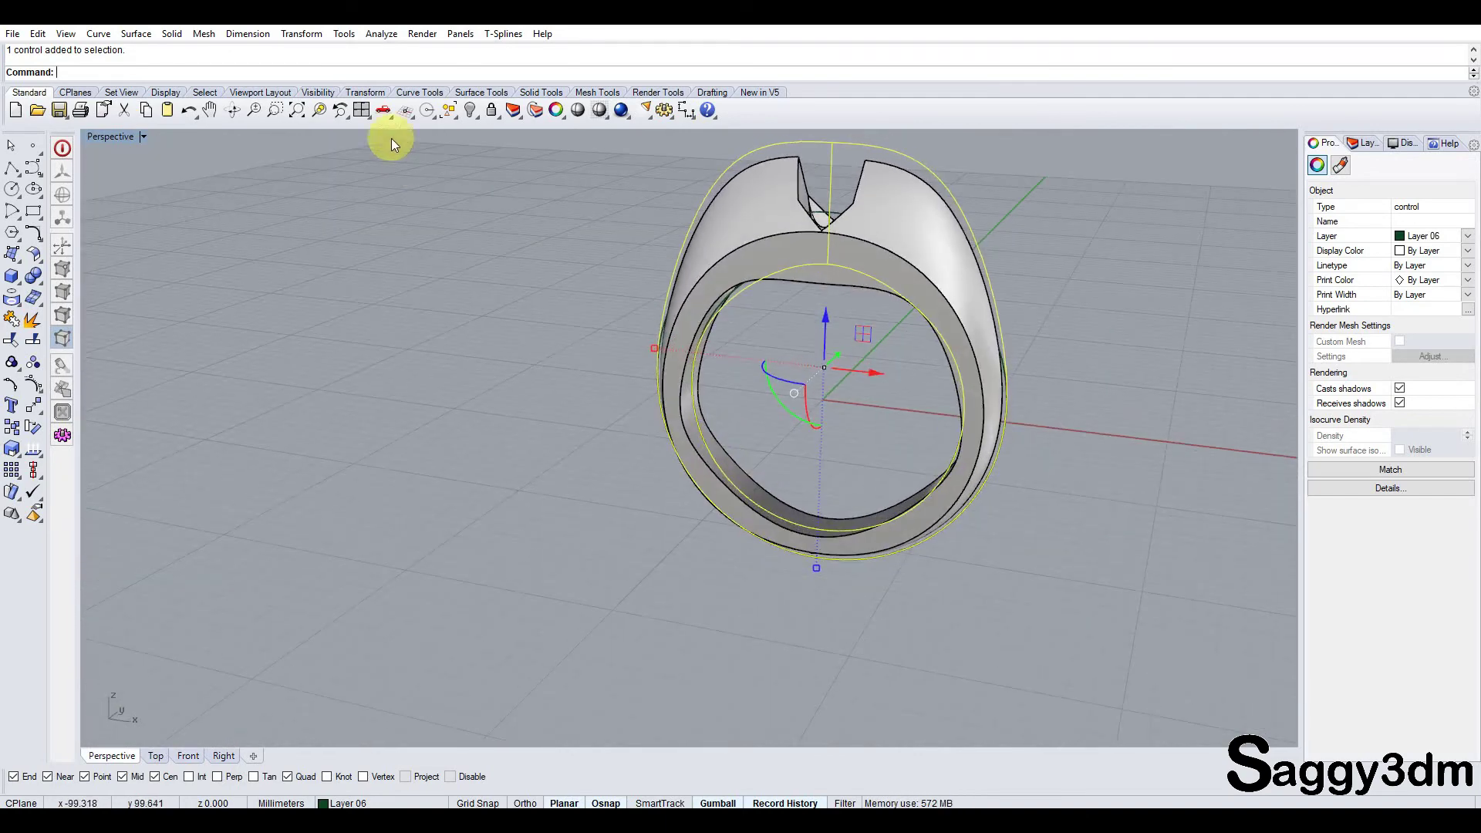
pyautogui.click(361, 110)
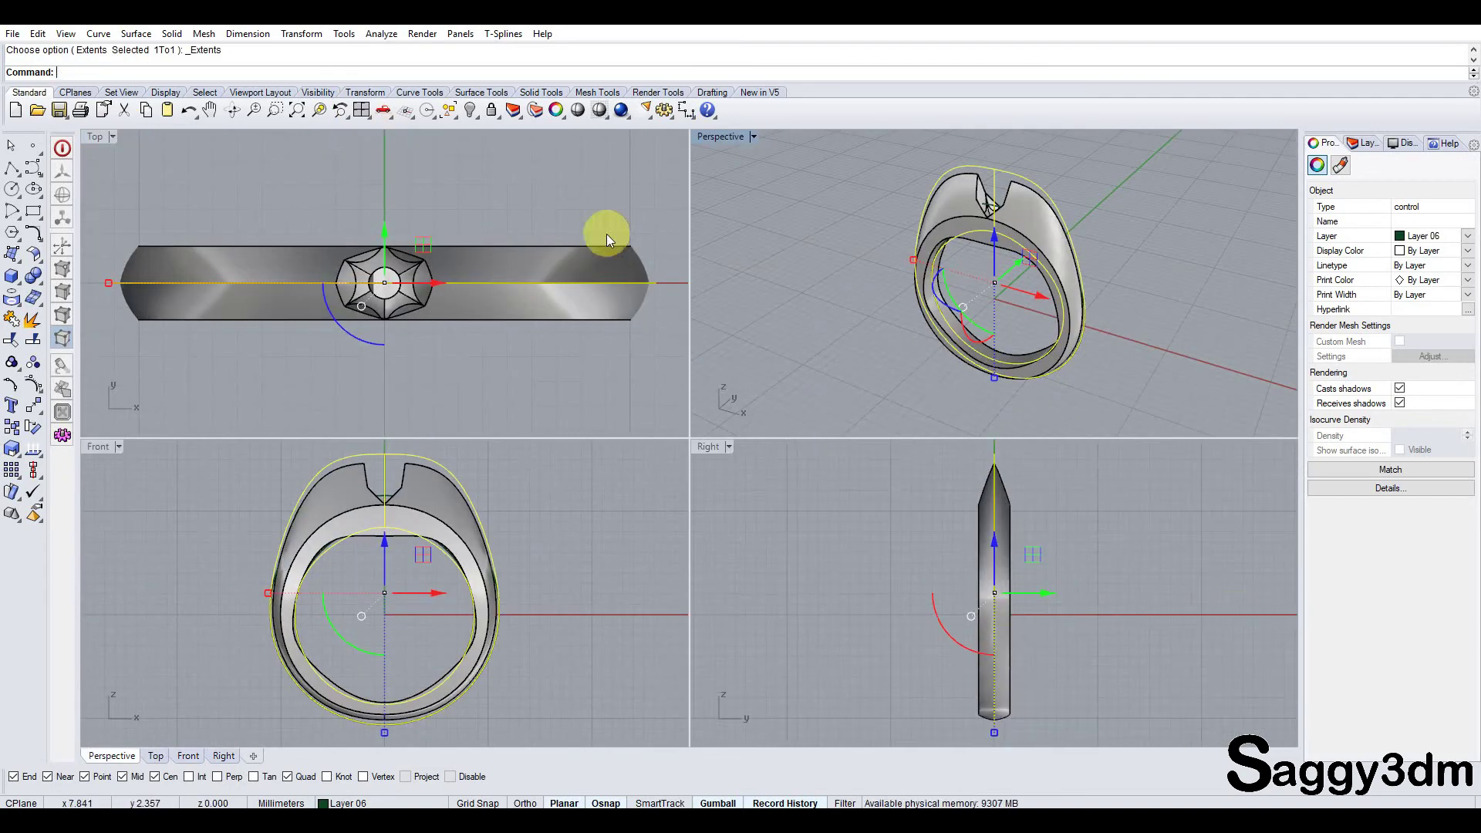
pyautogui.doubleClick(718, 136)
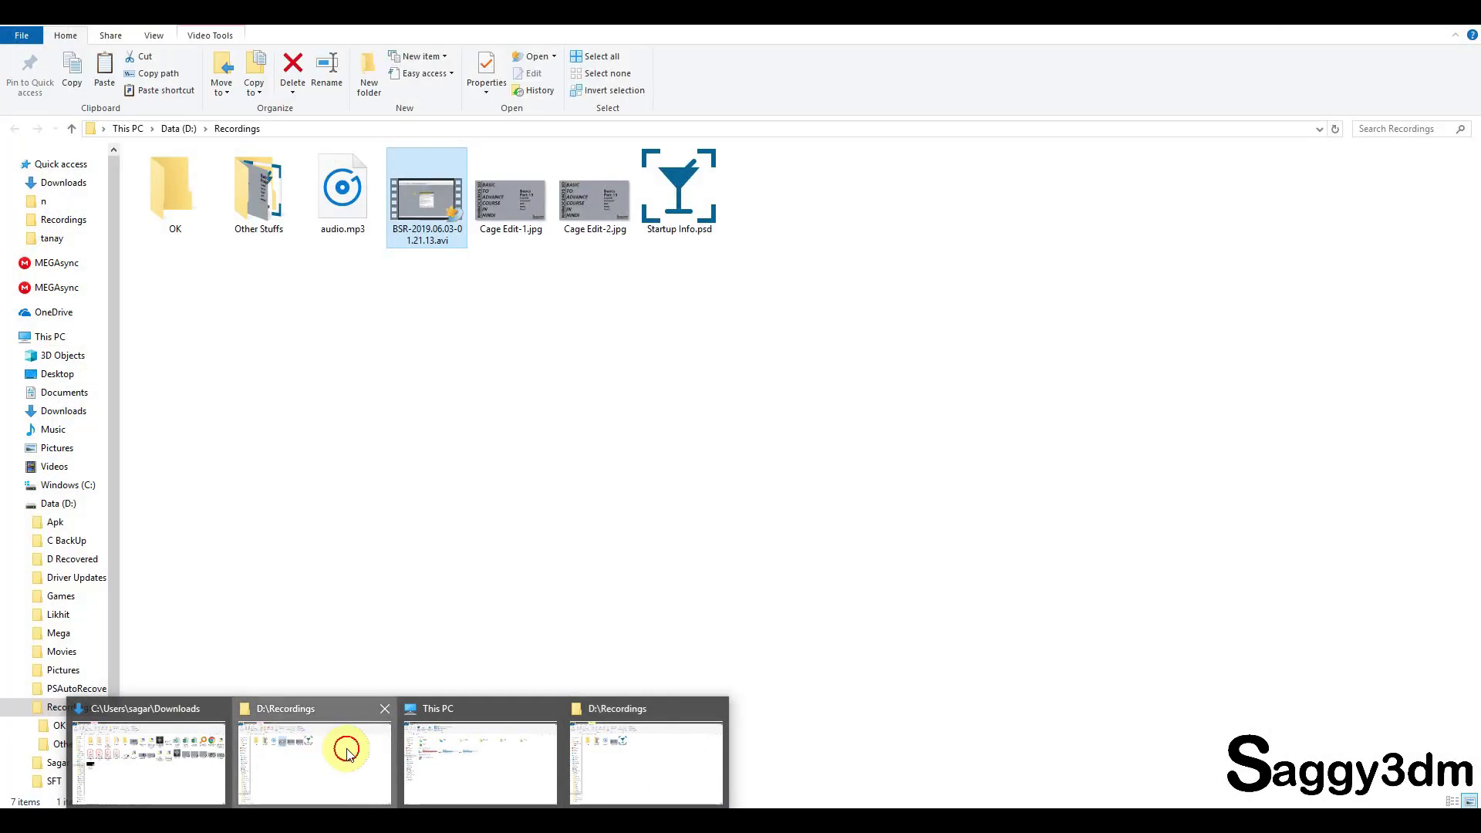
# Step: Open large.jpg from the documents folder on drive D in File Explorer
pyautogui.click(344, 743)
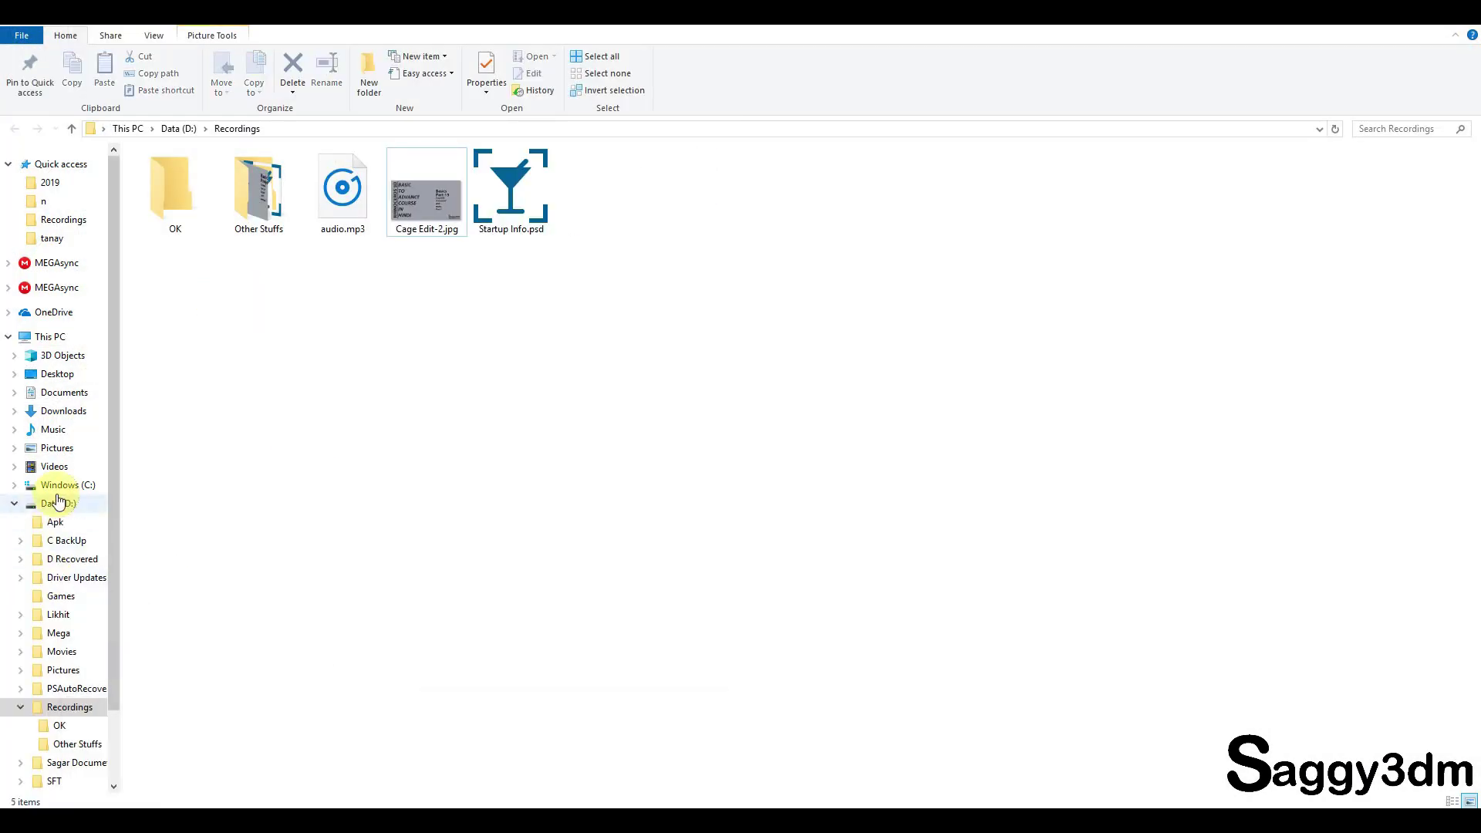
pyautogui.moveTo(62, 651)
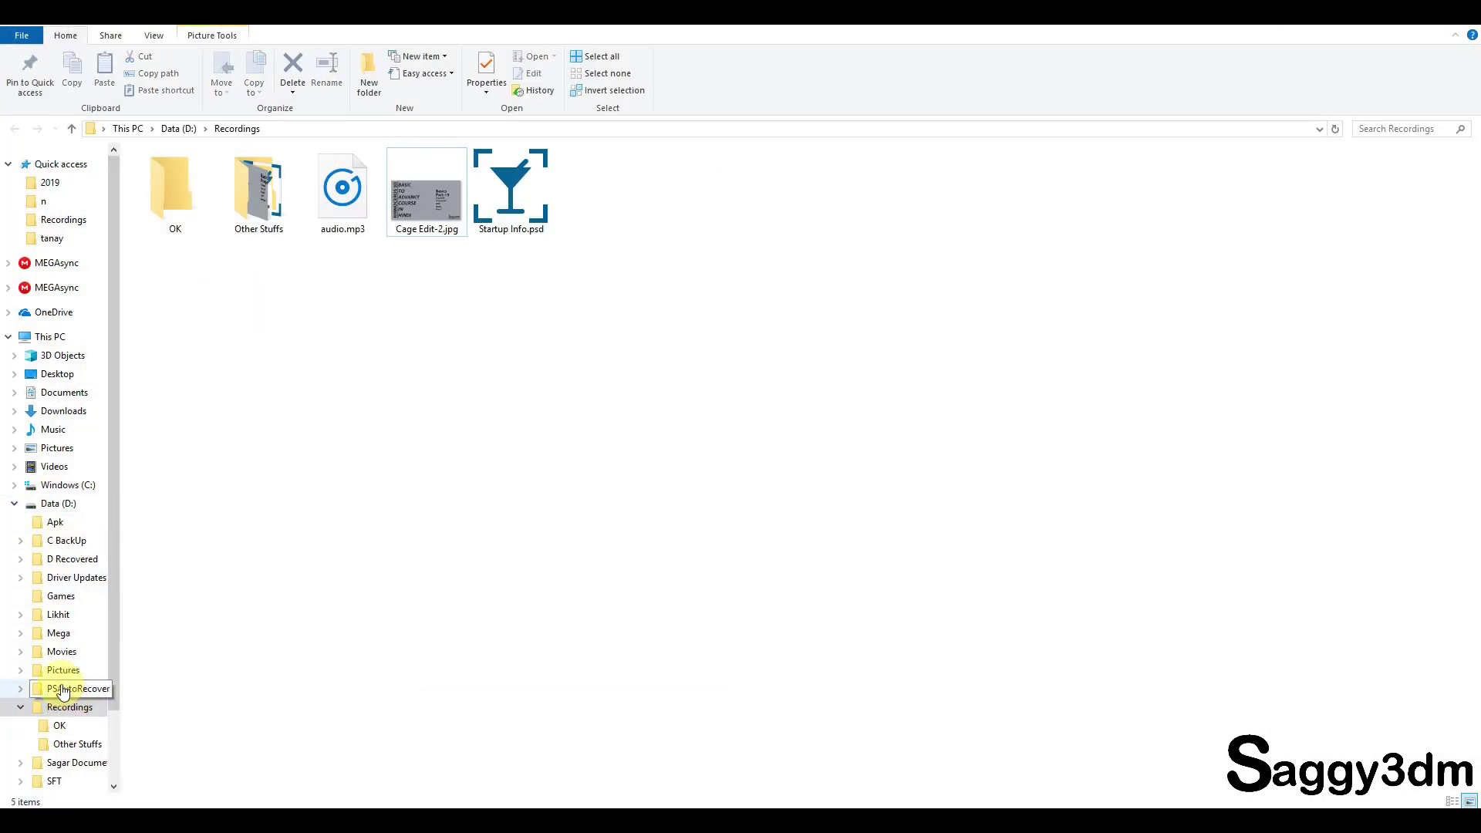
pyautogui.scroll(-1, 71, 718)
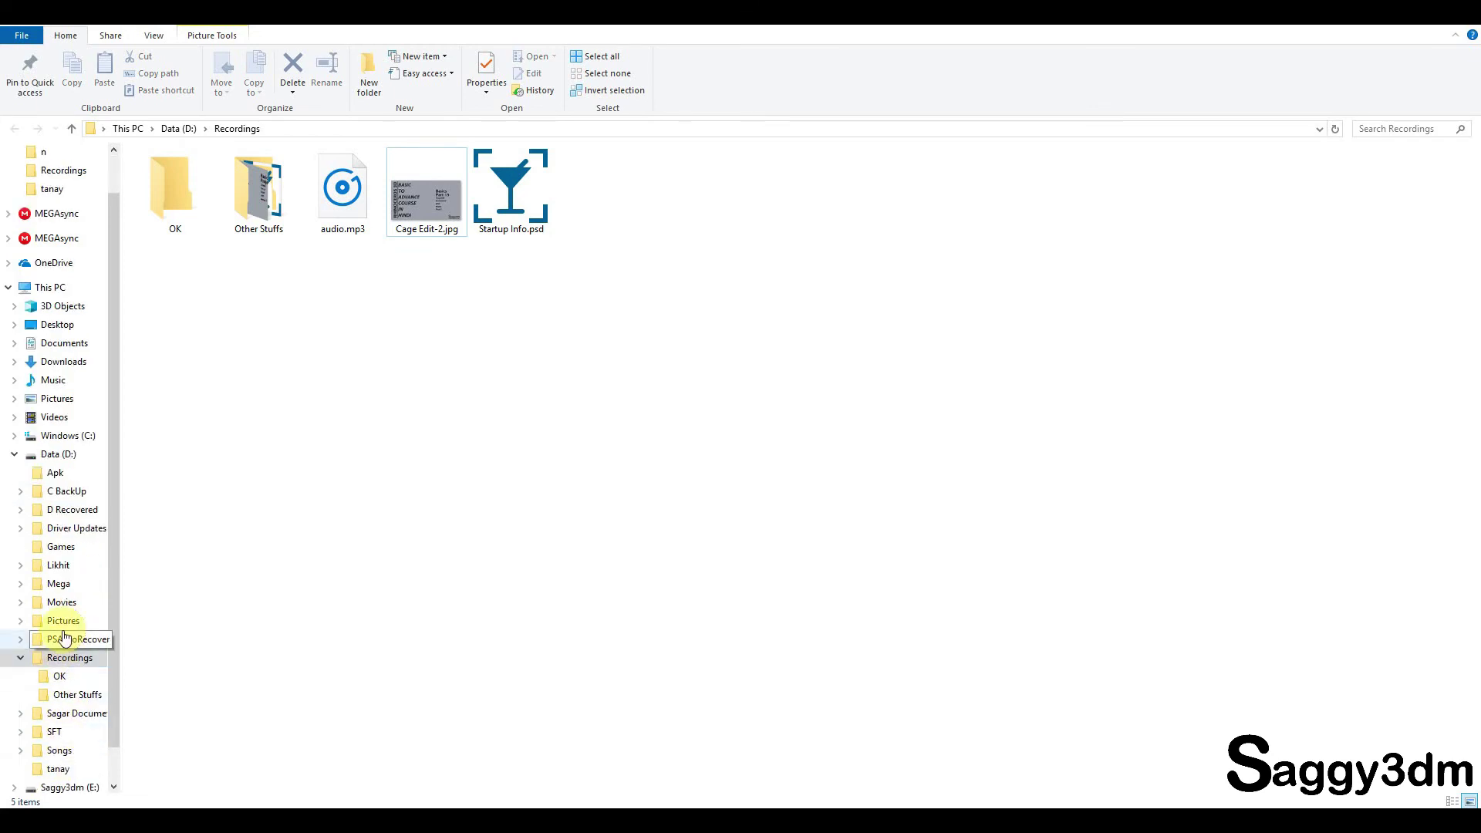
pyautogui.click(69, 714)
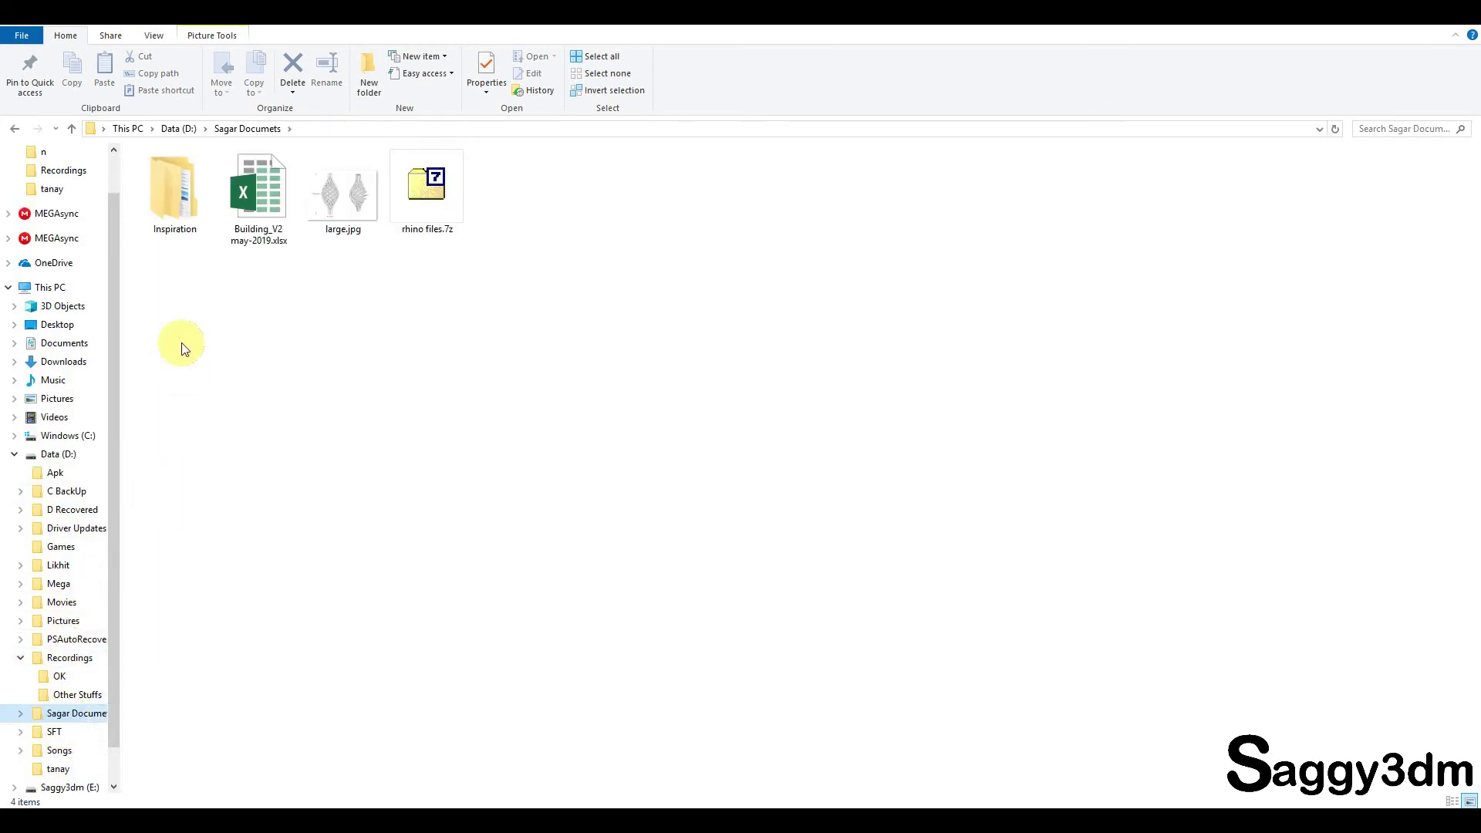
pyautogui.click(360, 214)
pyautogui.doubleClick(361, 214)
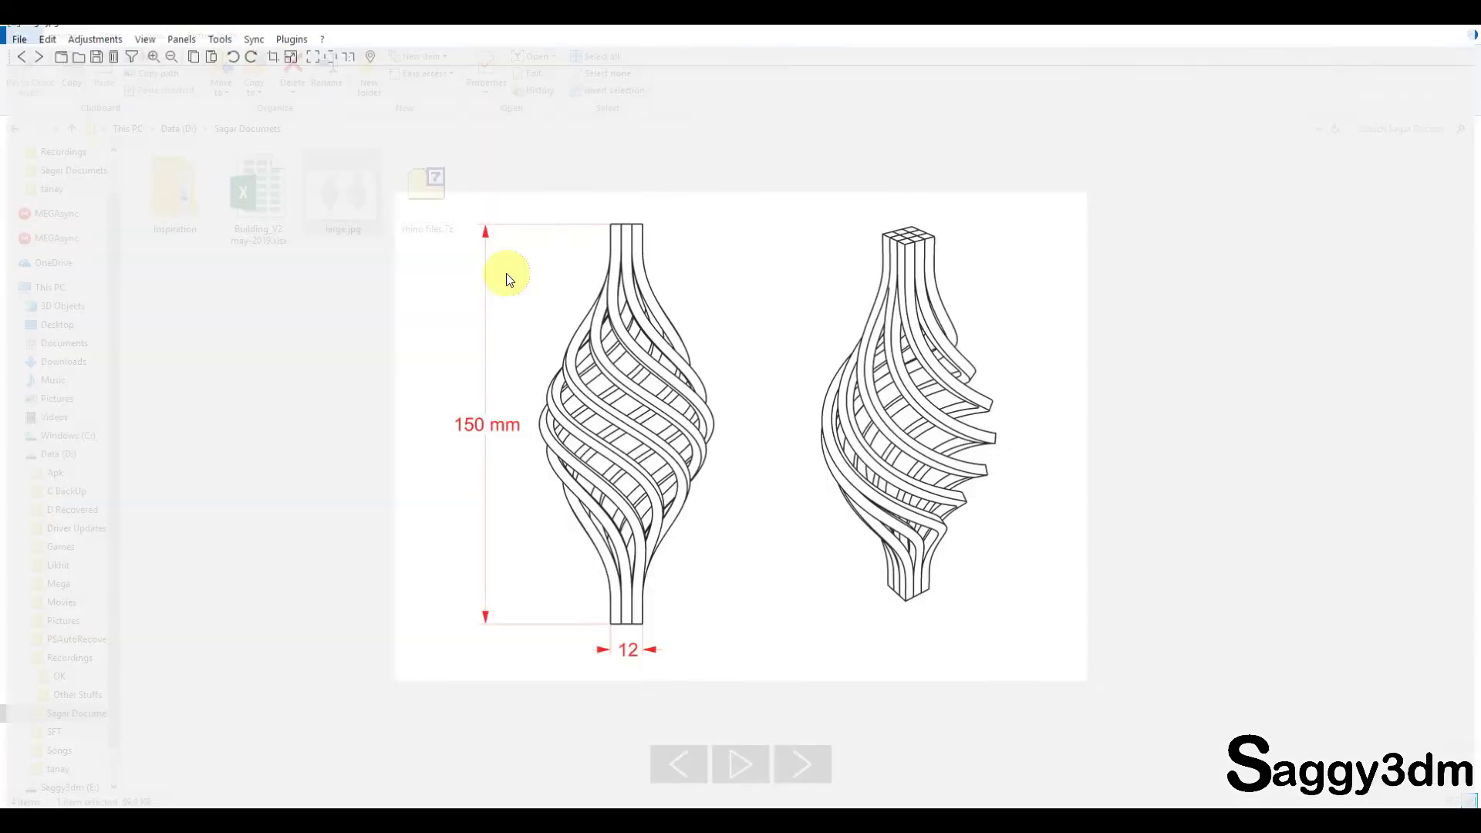
pyautogui.scroll(1, 815, 455)
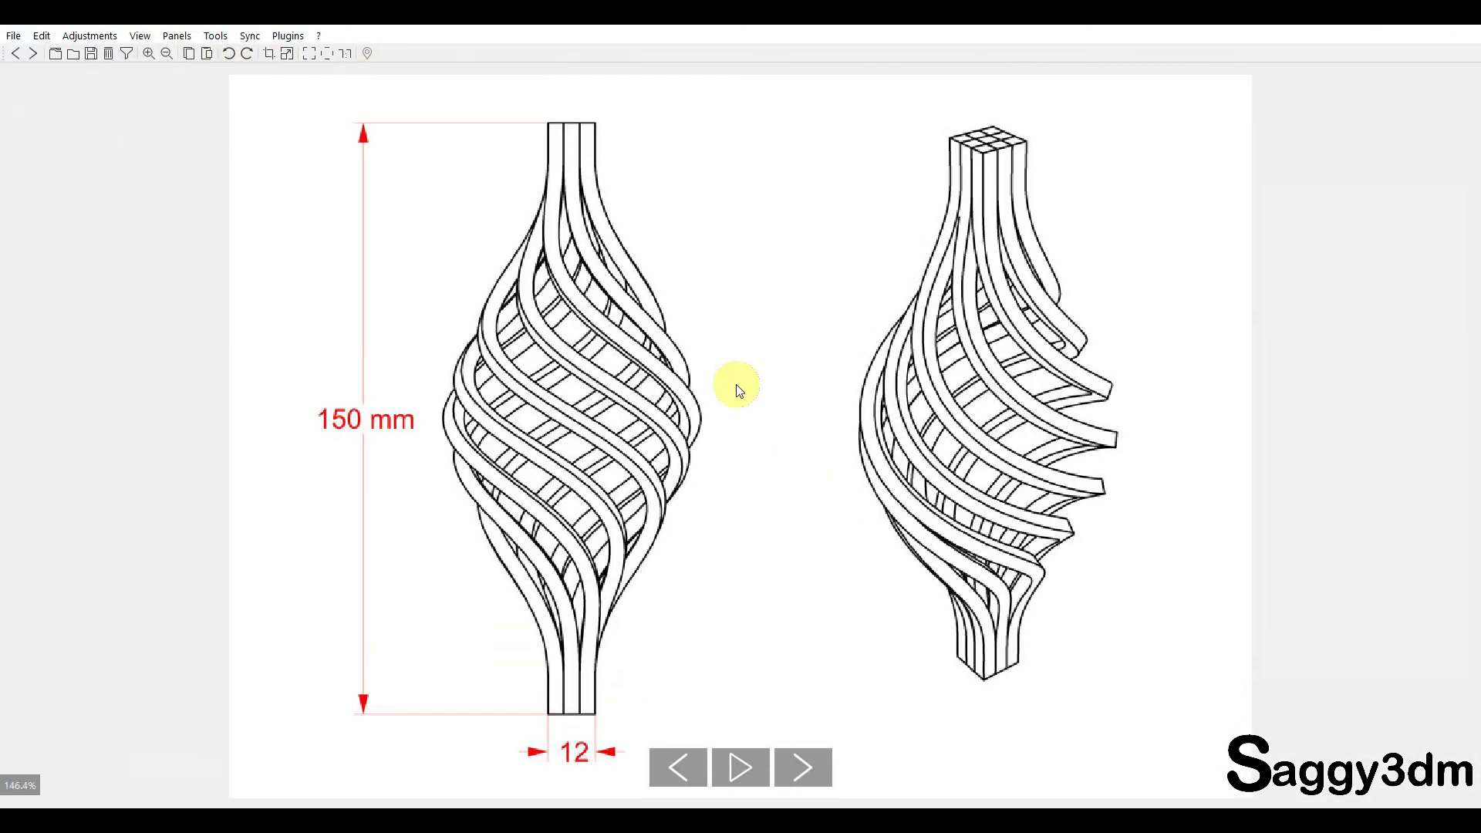